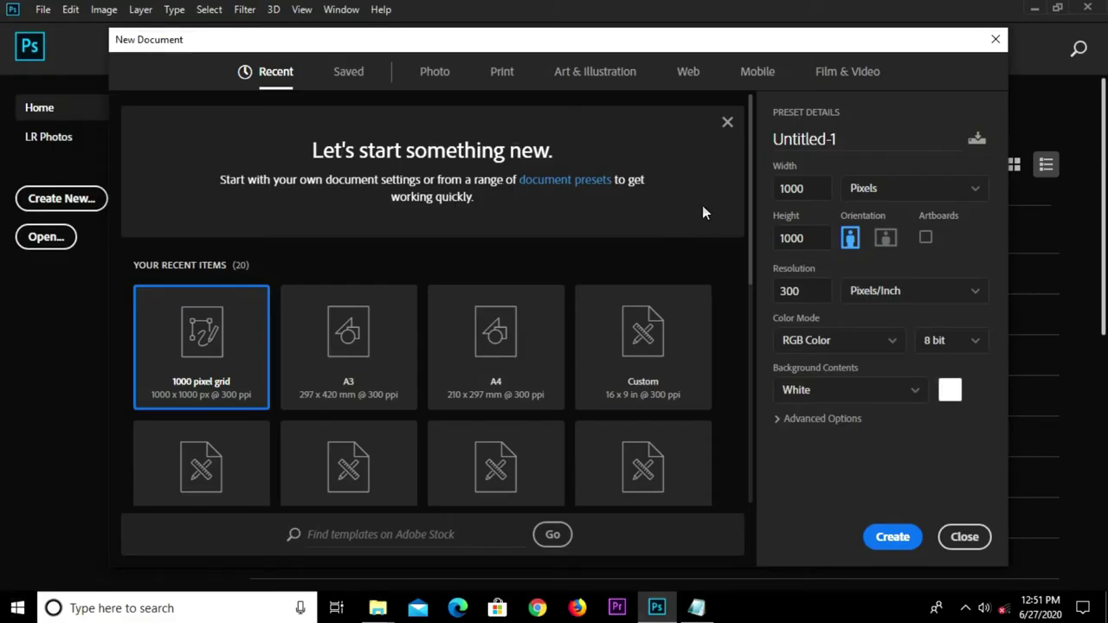
Step: Create a 1000 × 1000 px, 300 ppi document from the Art & Illustration presets
left_click(608, 83)
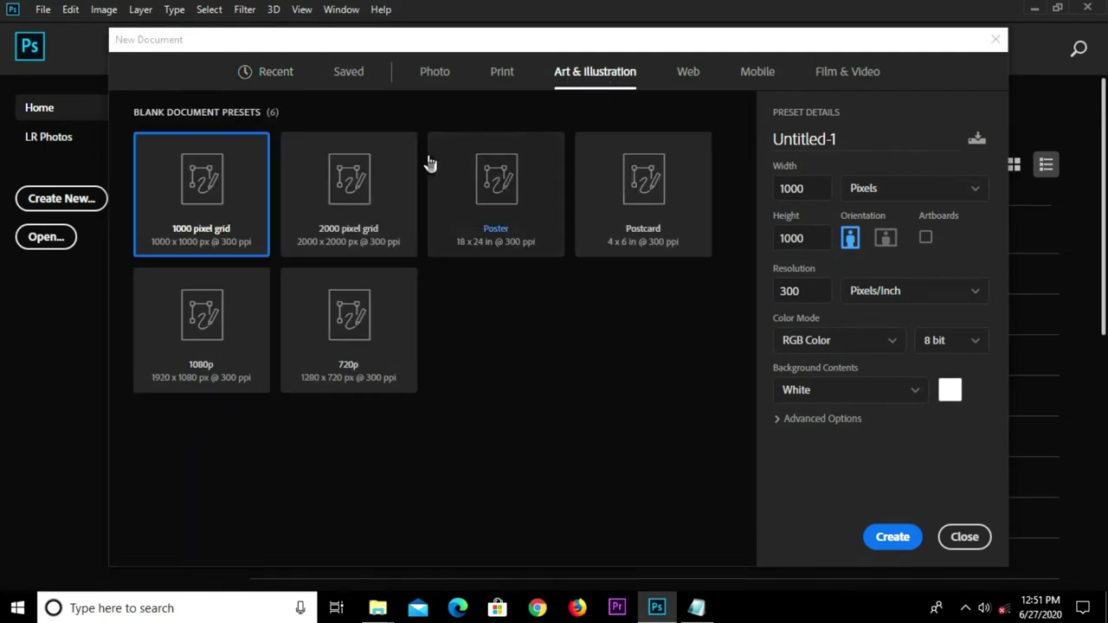
left_click(803, 287)
double_click(777, 291)
left_click(882, 535)
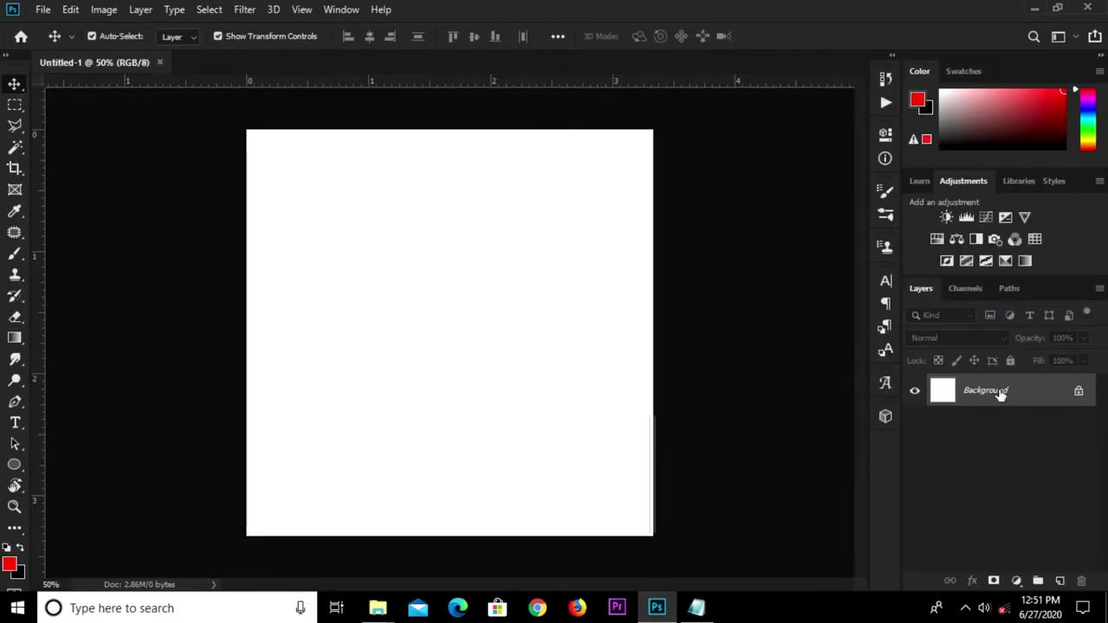
Step: Unlock the Background as Layer 0 and add a Solid Color fill layer
double_click(1001, 392)
left_click(690, 176)
left_click(1017, 582)
left_click(1003, 292)
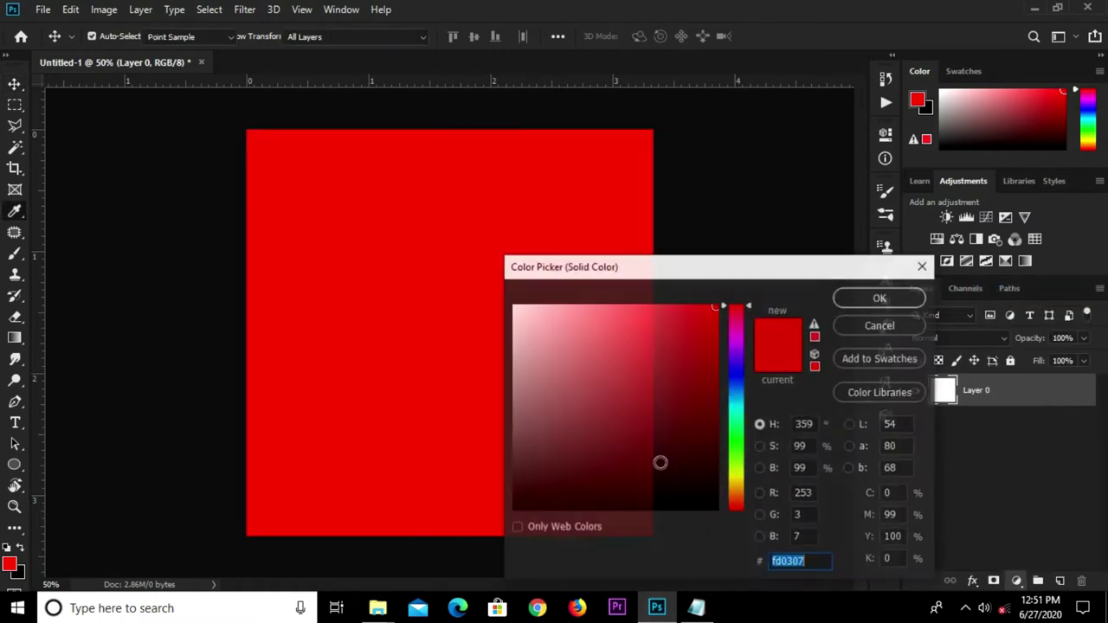
Step: Set the fill colour to hex 3787f4, copied from the body lotion notes
left_click(711, 608)
left_click_drag(374, 388, 354, 388)
right_click(355, 389)
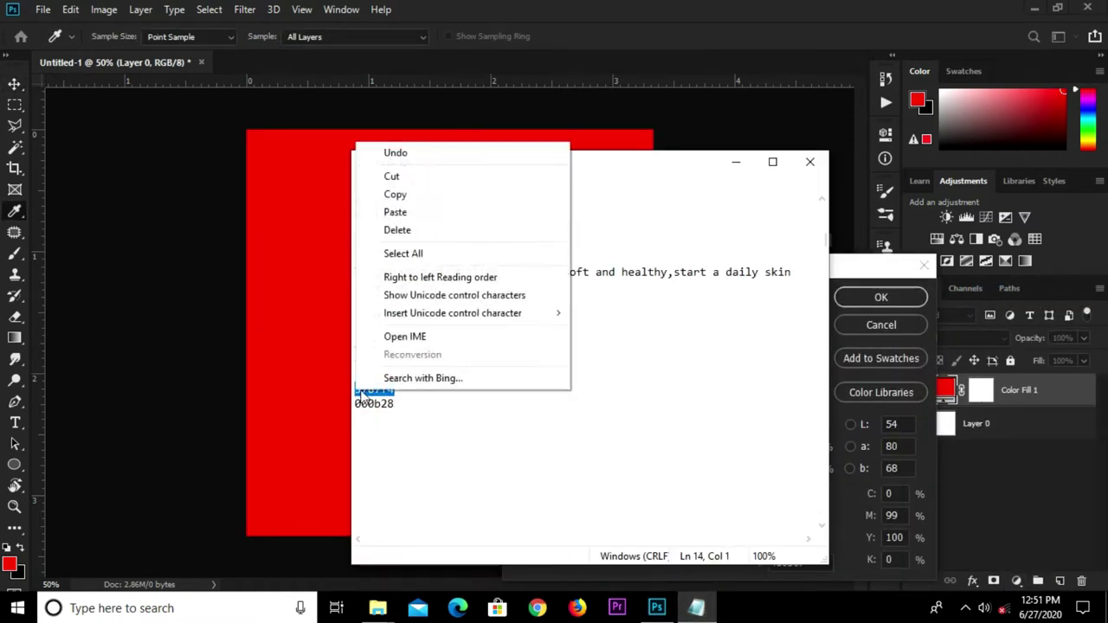
left_click(395, 194)
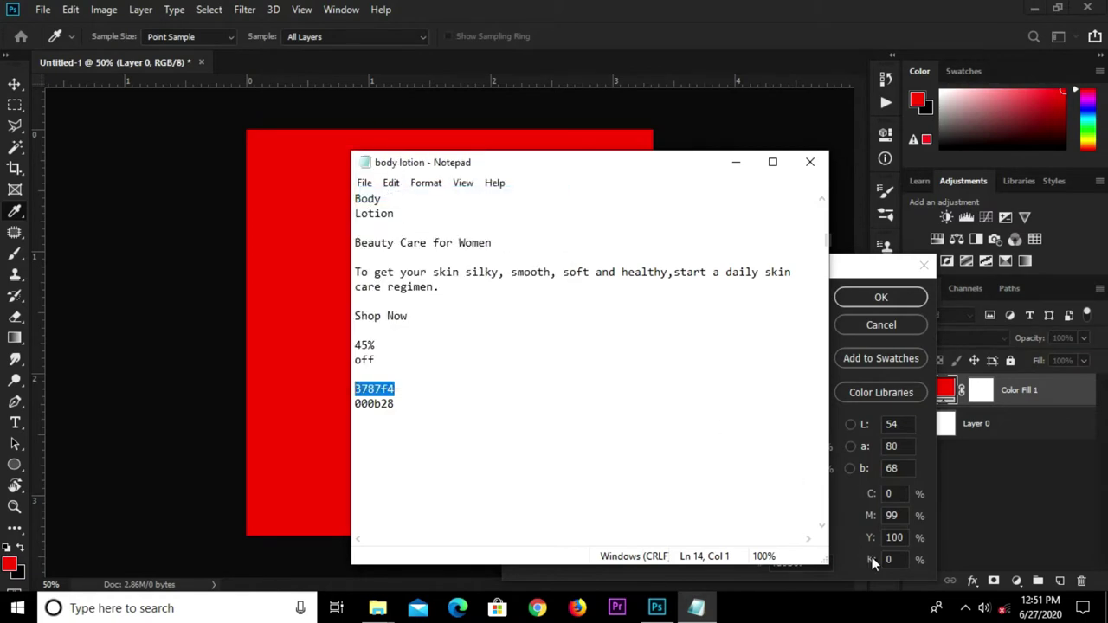
left_click(865, 559)
key("ctrl+v")
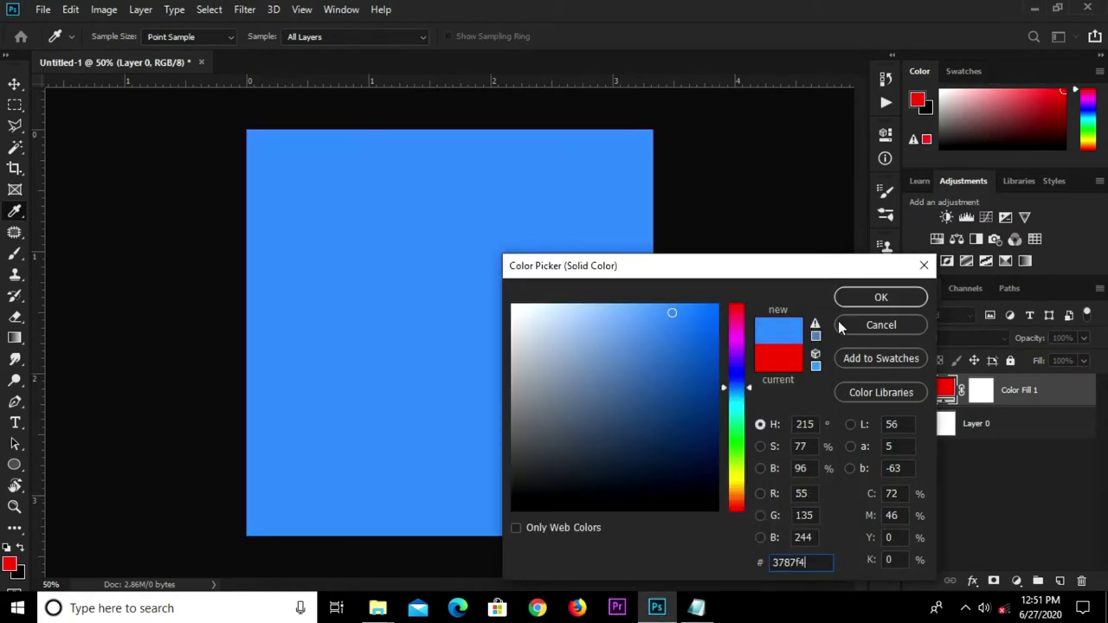
left_click(845, 301)
key("ctrl+0")
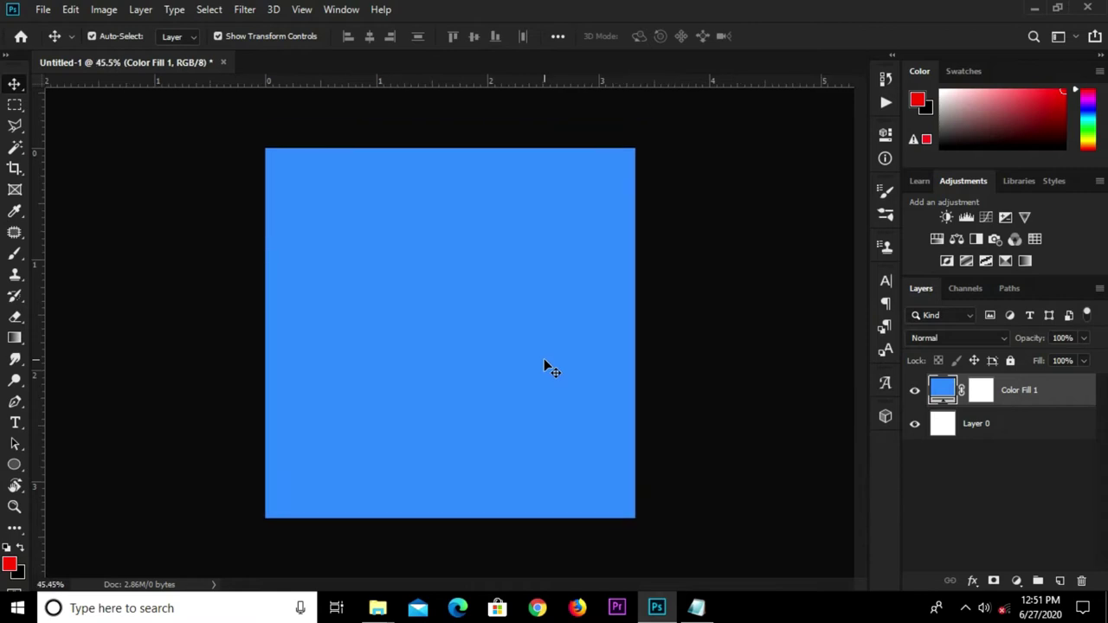
key("ctrl+plus")
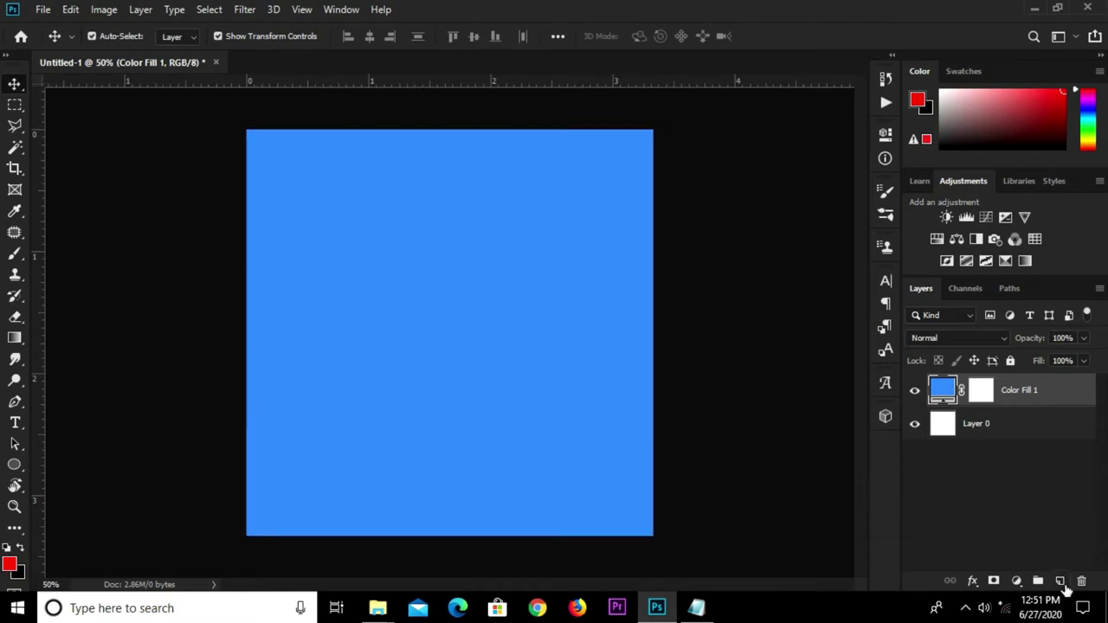
Step: Add a new empty layer and pick the soft round Brush with 0% hardness
left_click(1061, 582)
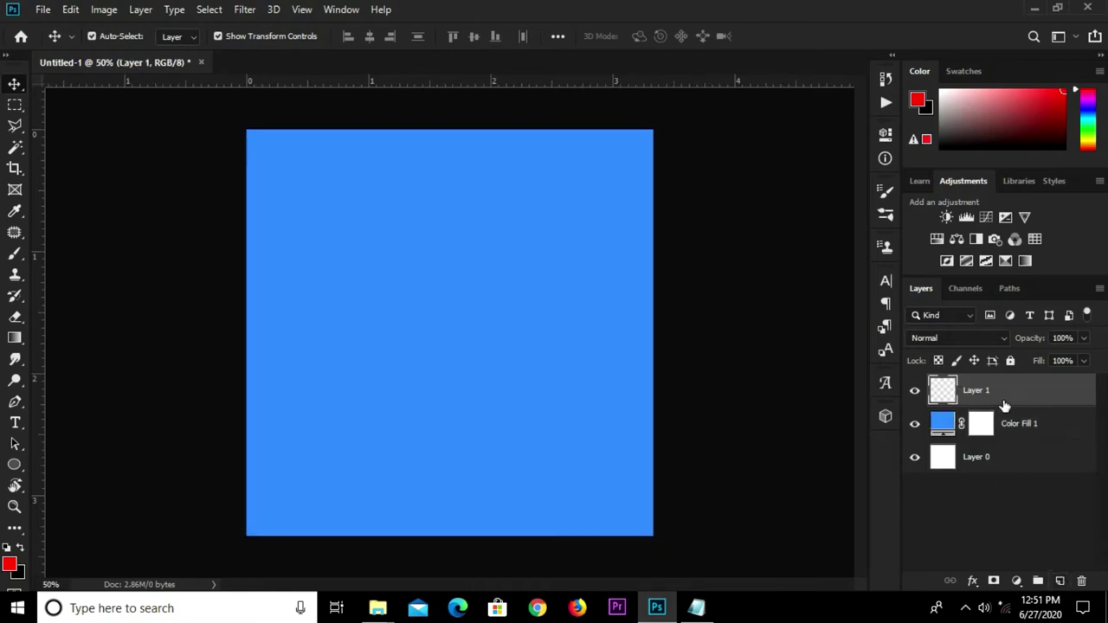
left_click(15, 253)
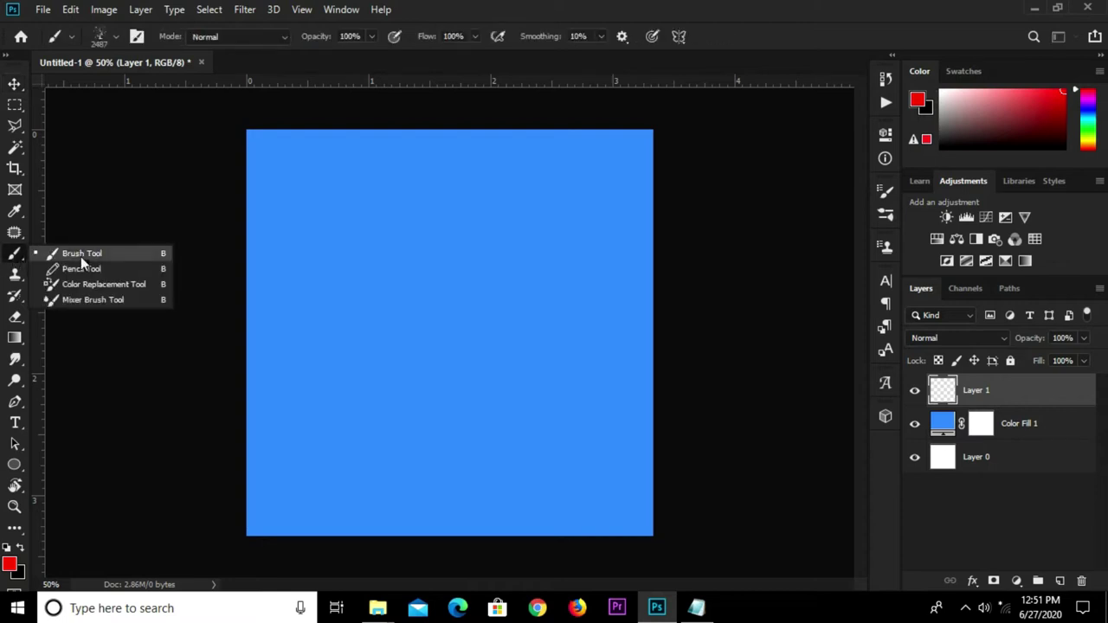
left_click(81, 256)
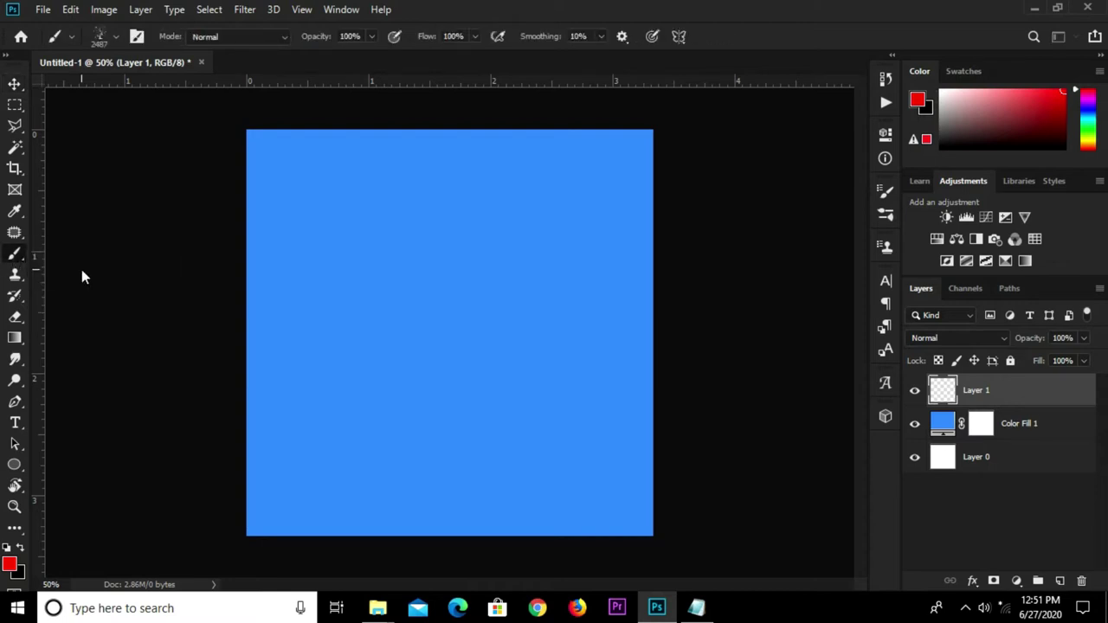
left_click(107, 35)
left_click(32, 163)
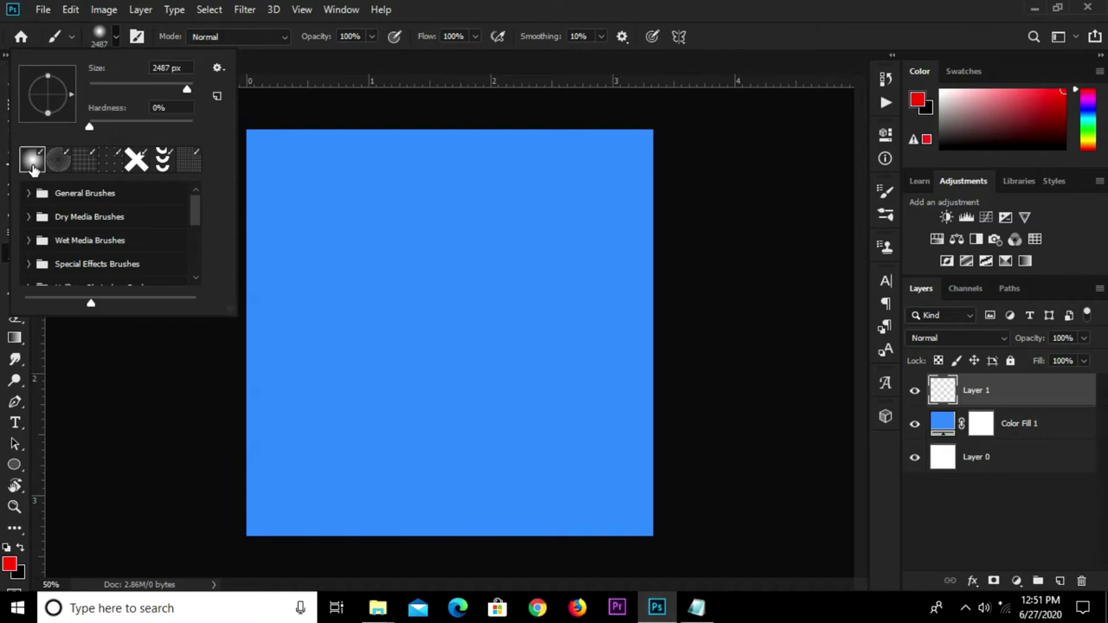
left_click(632, 17)
key("bracketleft")
key("bracketleft")
key("bracketleft")
key("bracketleft")
key("bracketleft")
key("bracketleft")
key("bracketleft")
key("bracketleft")
key("bracketleft")
key("bracketleft")
key("bracketleft")
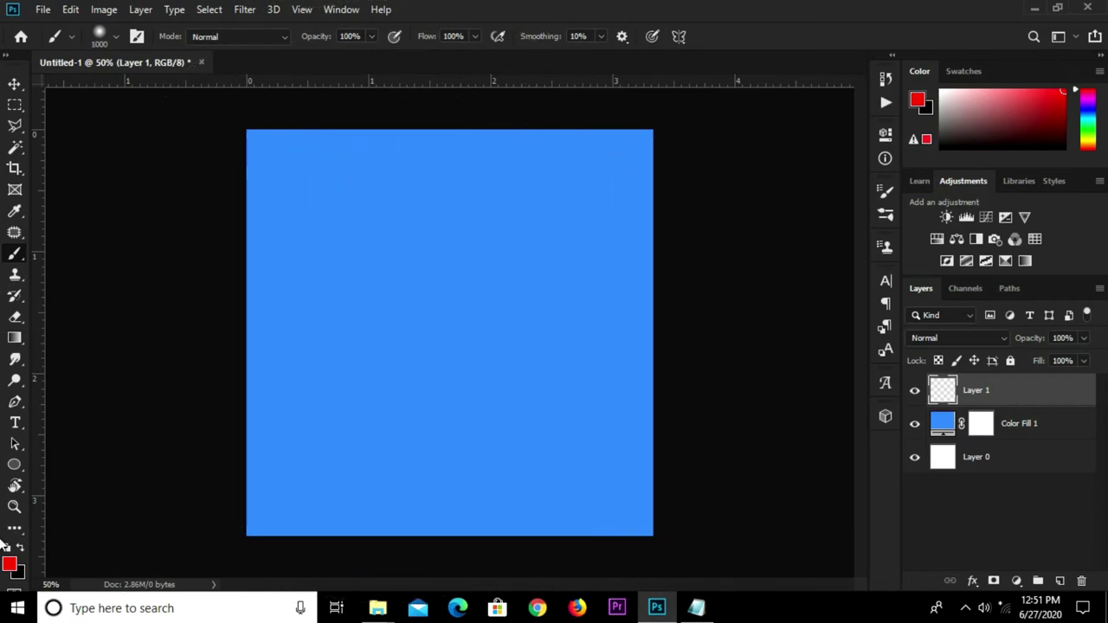
Step: Paint one white 800 px soft dab left of centre as a glow
left_click(9, 564)
left_click_drag(514, 398, 499, 288)
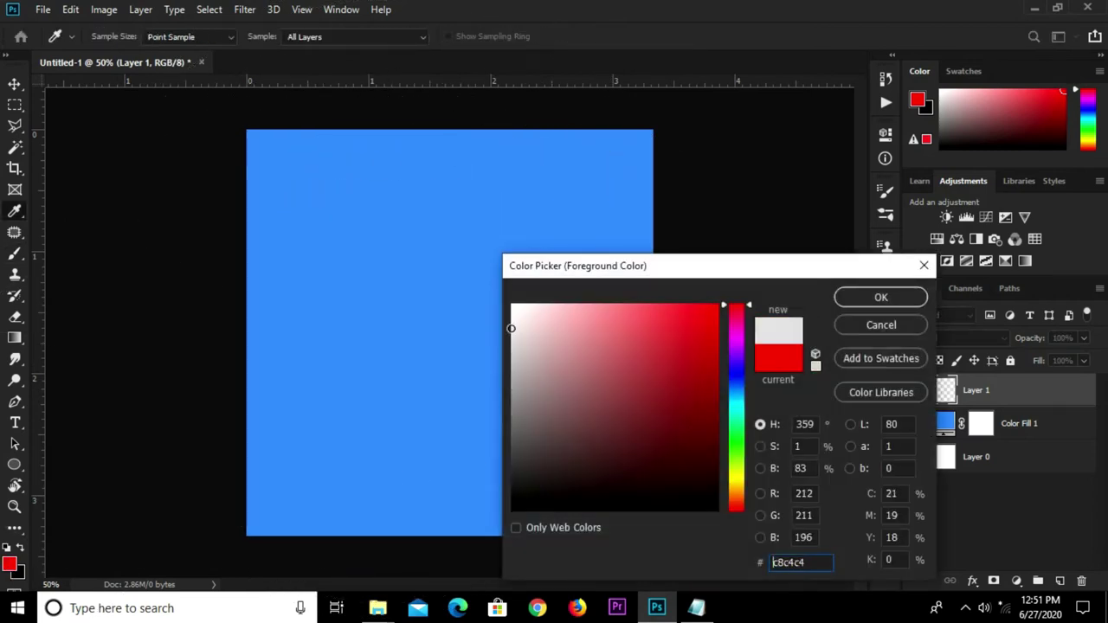
left_click(877, 297)
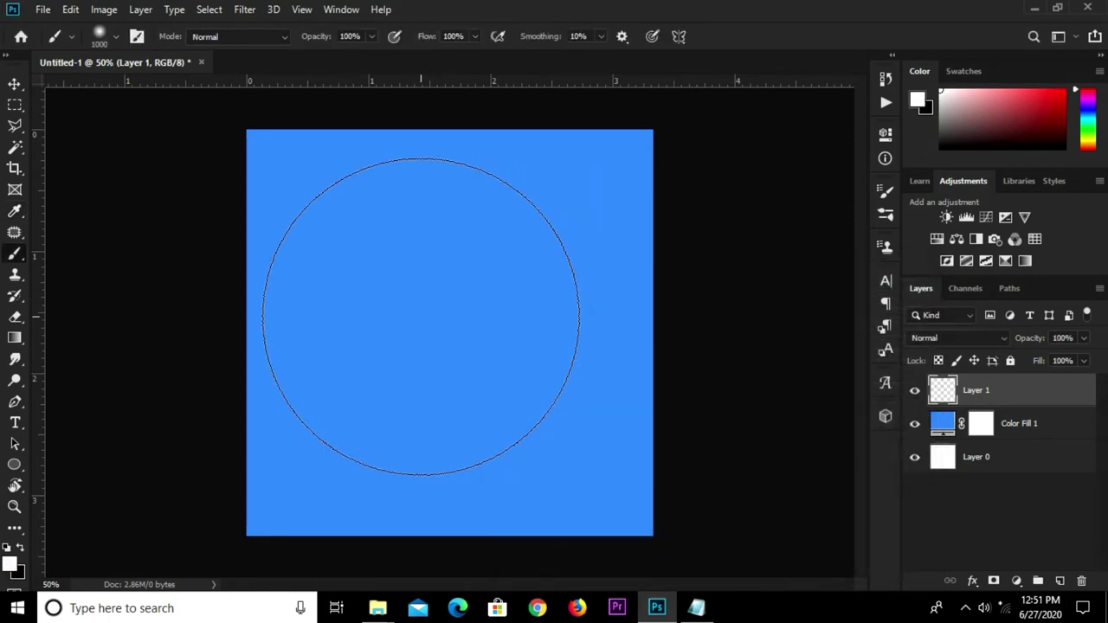
key("bracketleft")
key("bracketleft")
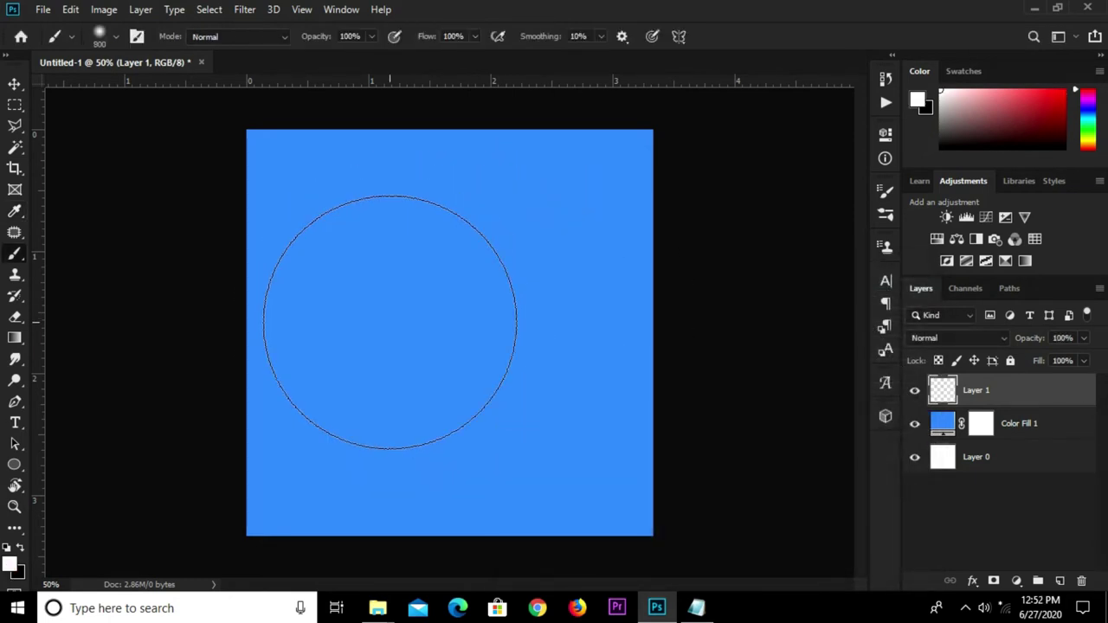
left_click(383, 315)
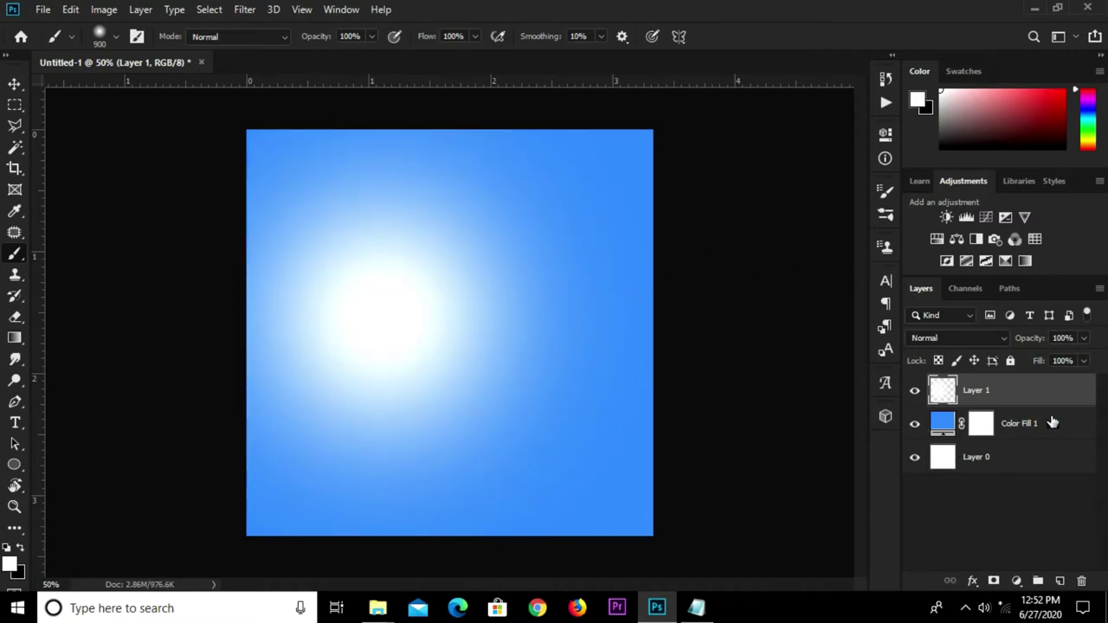
key("v")
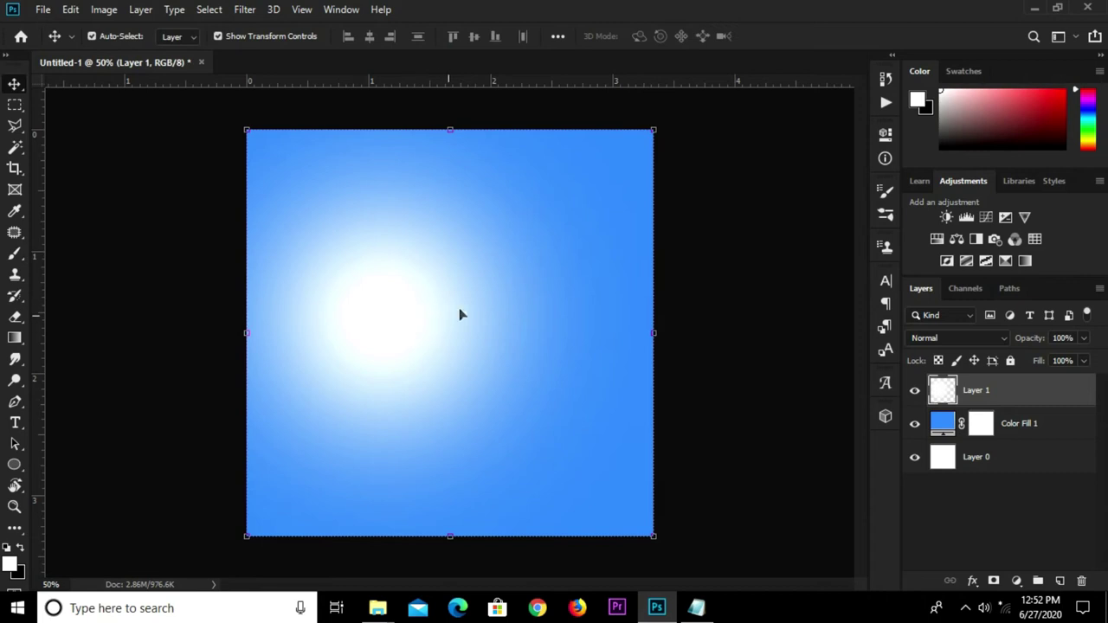
Step: Set the glow layer to 67% opacity and Screen blend mode
scroll(493, 286, "down", 1)
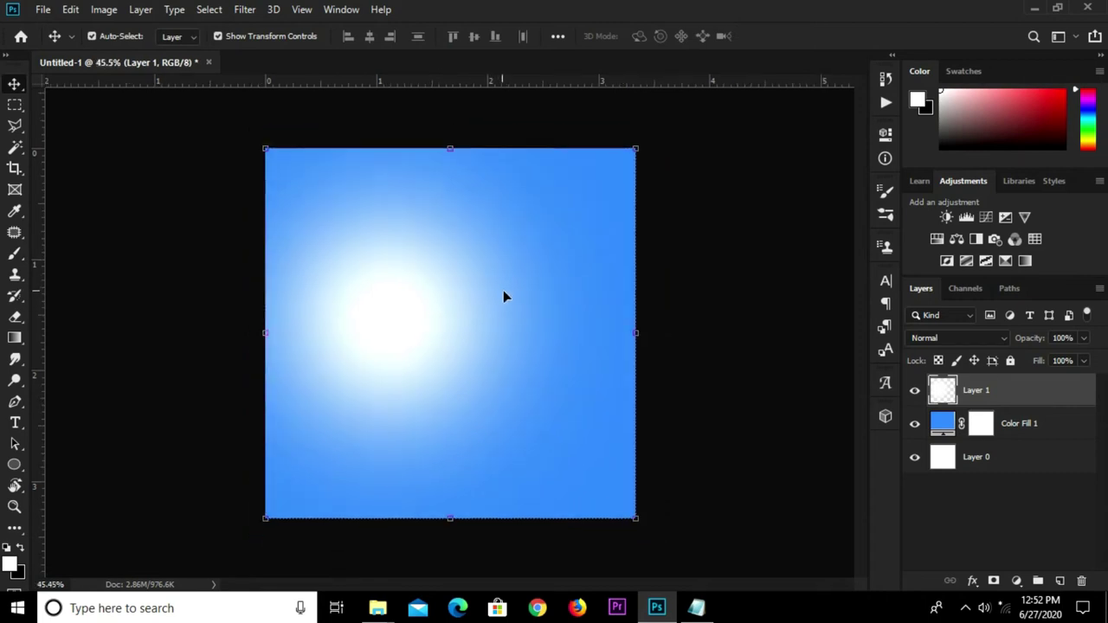
scroll(510, 298, "up", 1)
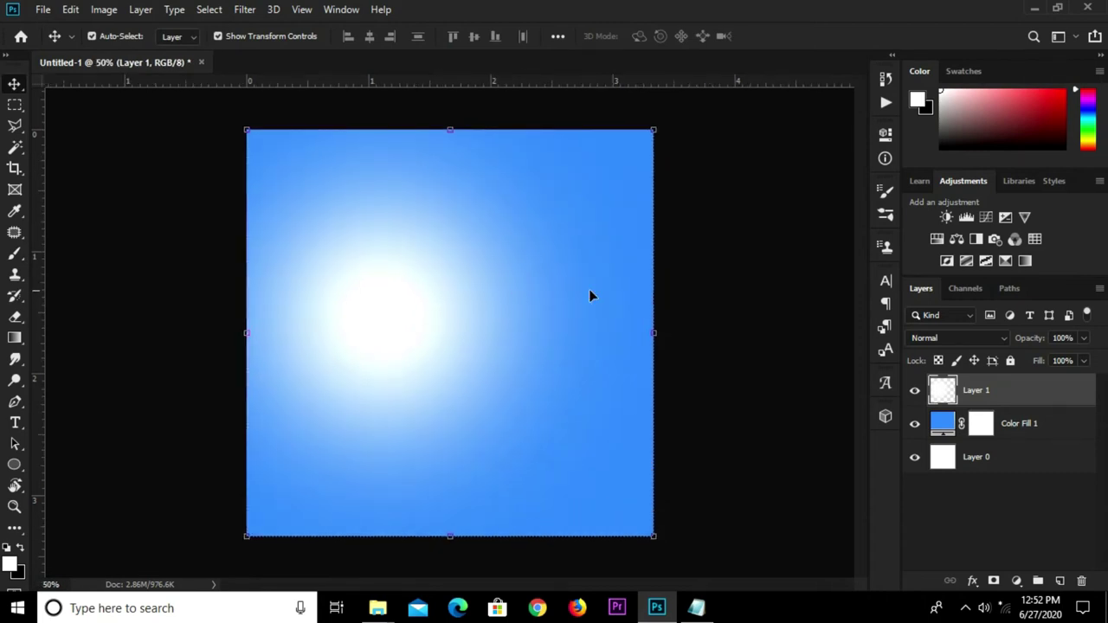
left_click(1083, 337)
left_click_drag(1081, 360, 1058, 360)
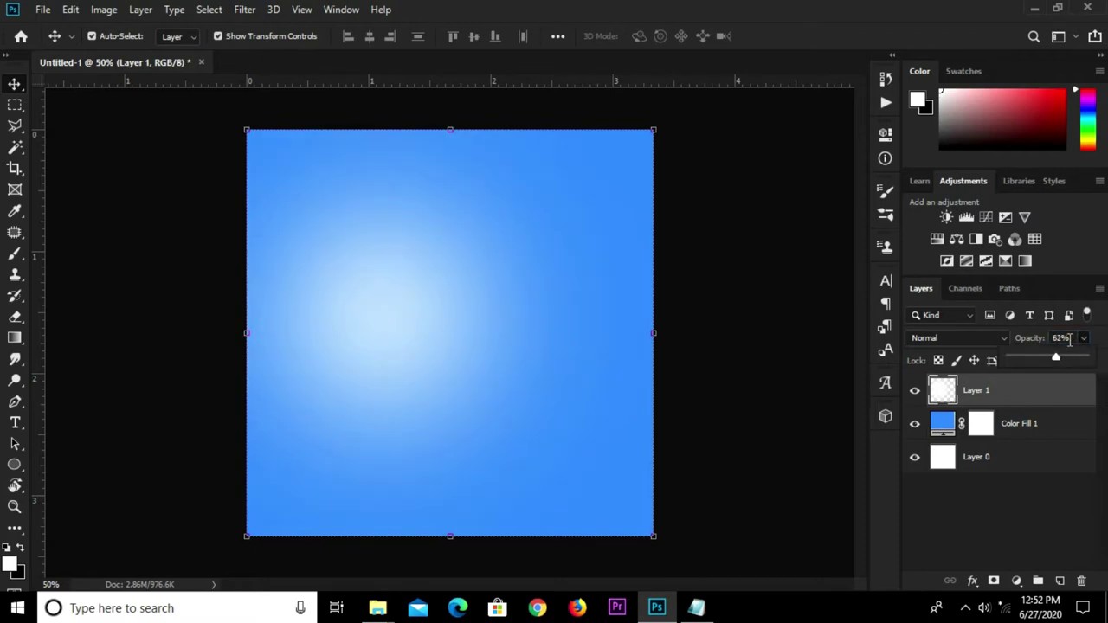
type("67")
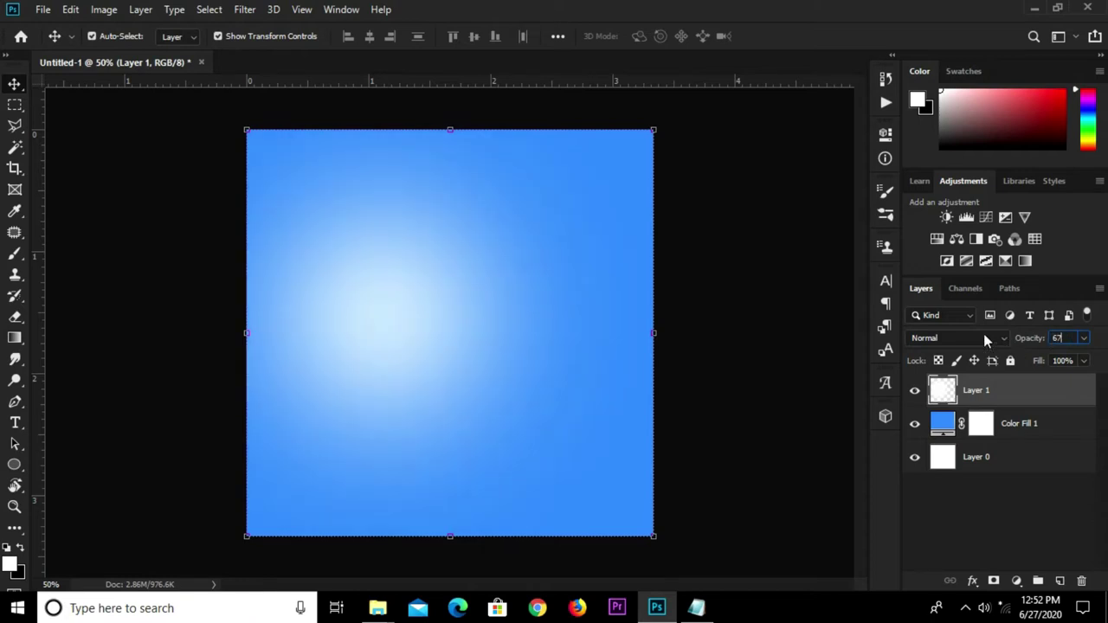
left_click(983, 334)
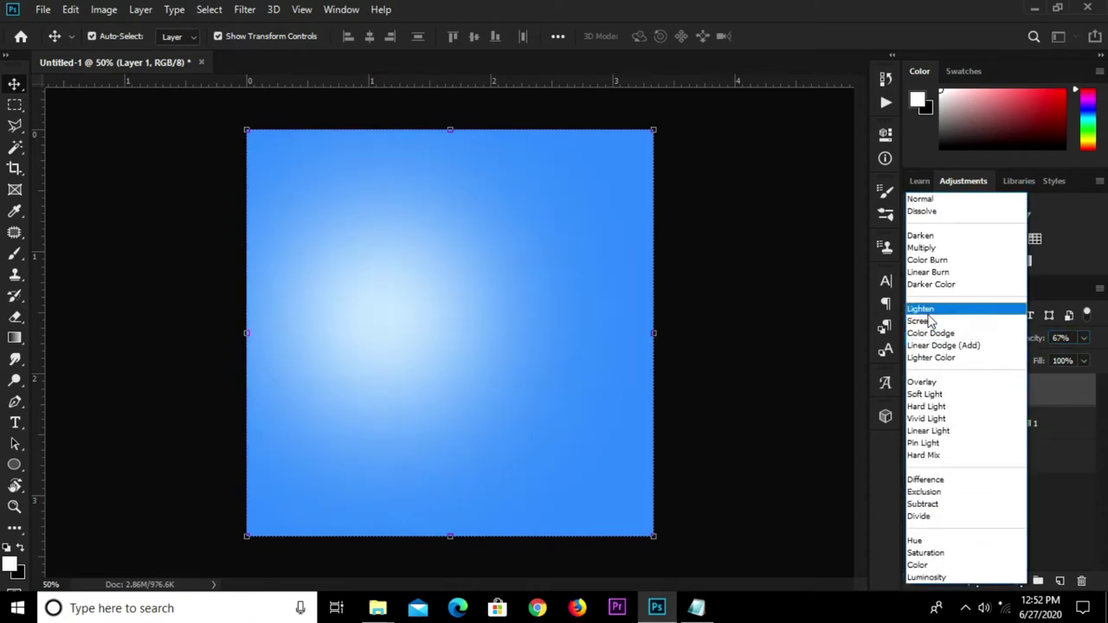
left_click(949, 321)
left_click(784, 310)
scroll(744, 316, "down", 1)
scroll(683, 333, "up", 1)
left_click(697, 608)
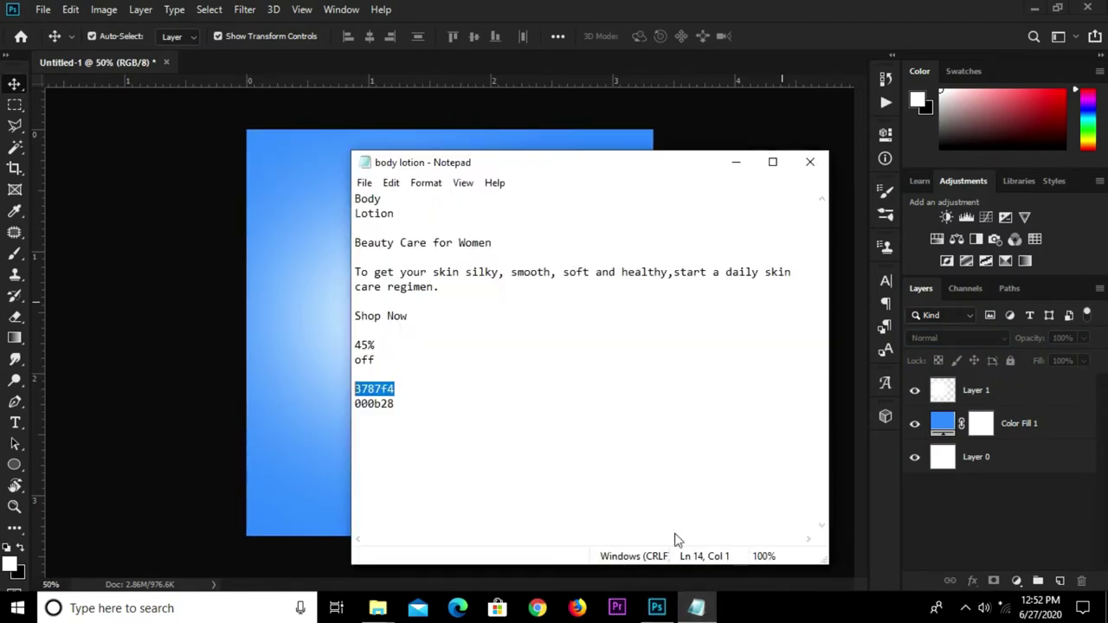
Step: Add a two-line 'Body Lotion' heading near the canvas top-left
left_click_drag(396, 213, 355, 198)
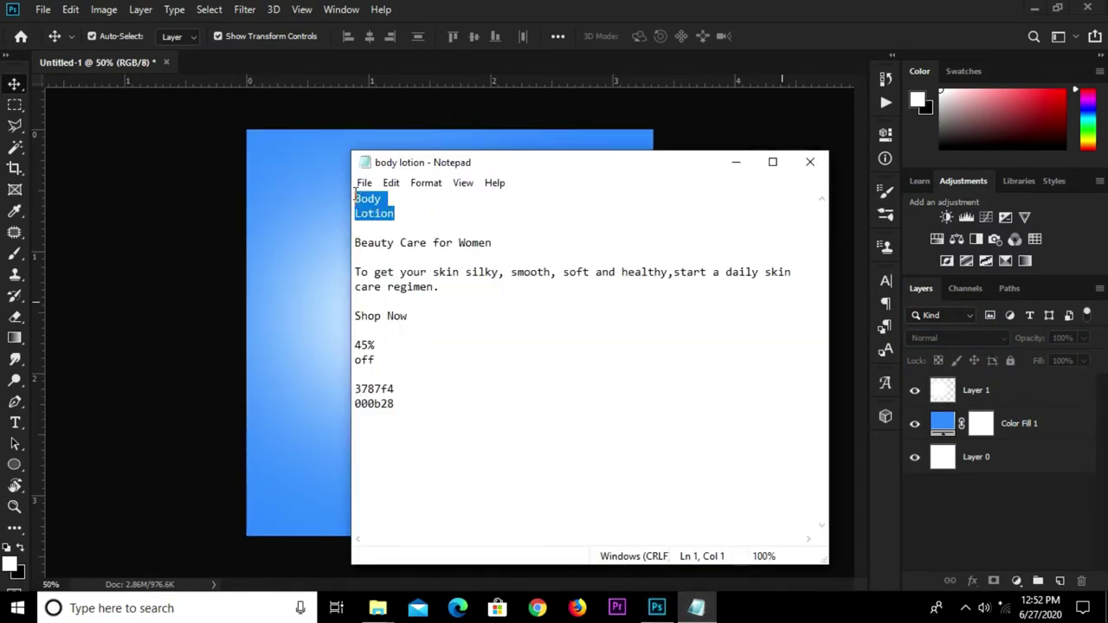
right_click(355, 198)
left_click(394, 252)
left_click(288, 254)
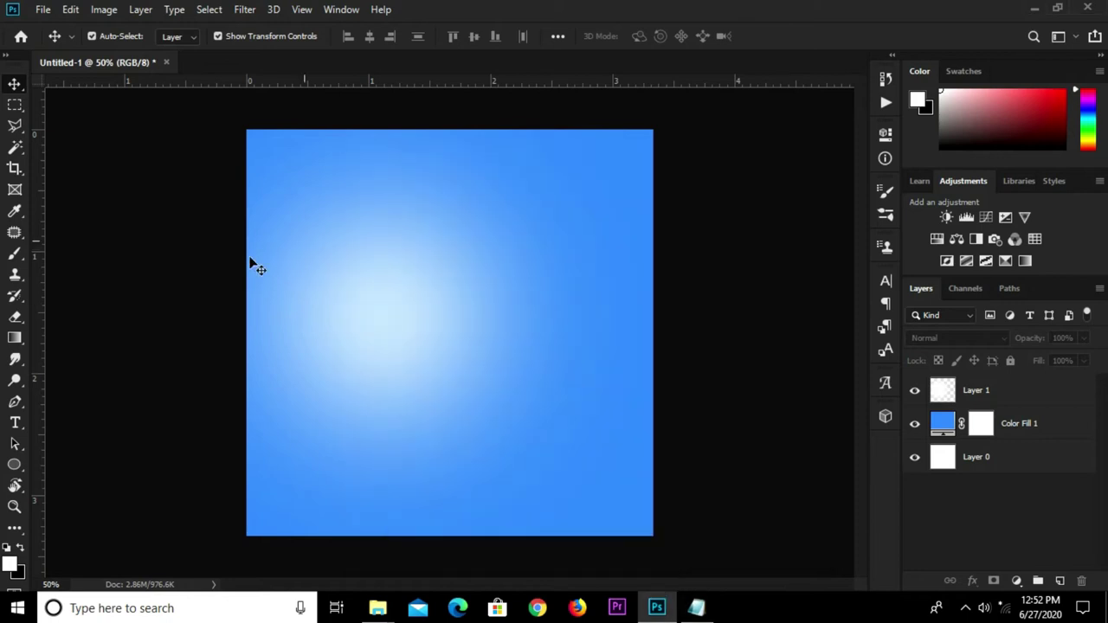
left_click(15, 422)
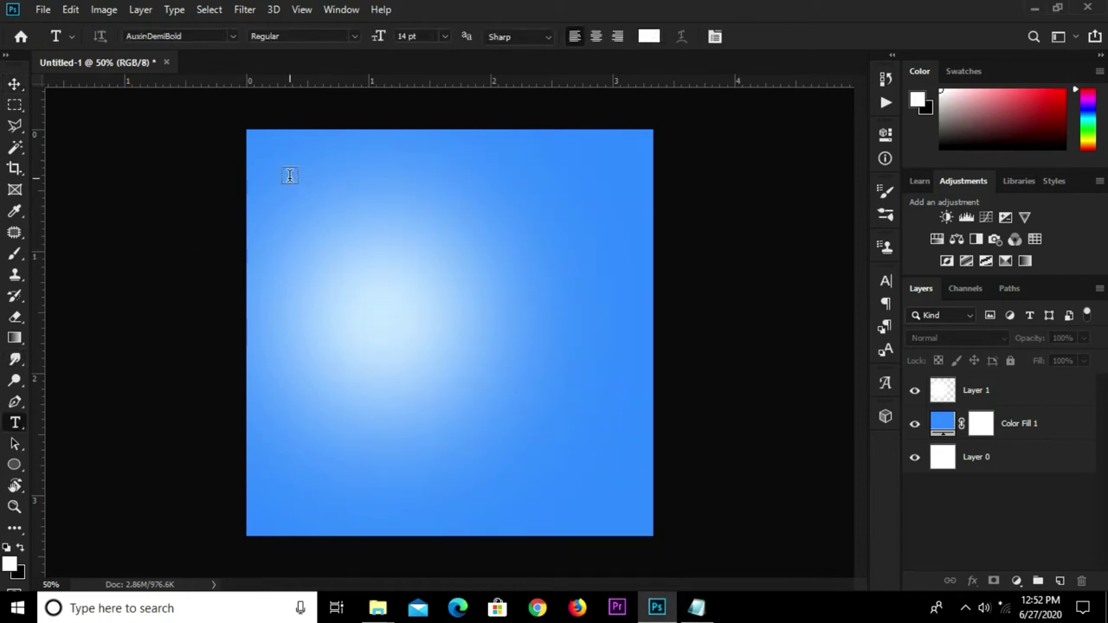
left_click(649, 36)
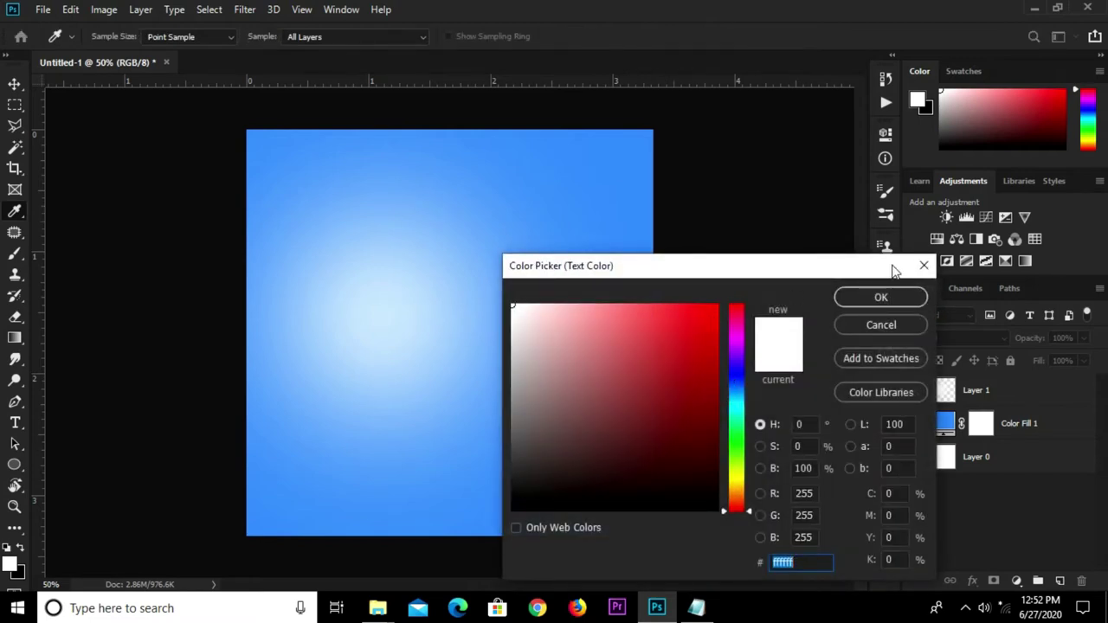
left_click(924, 264)
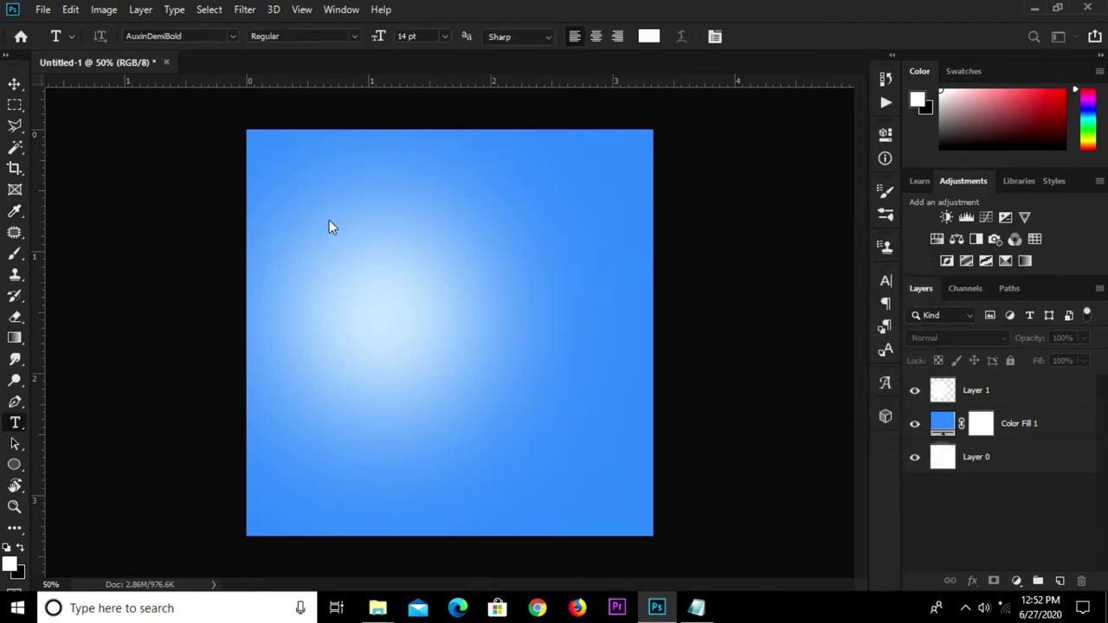
left_click(279, 169)
type("Body")
key("Return")
type("Lotion")
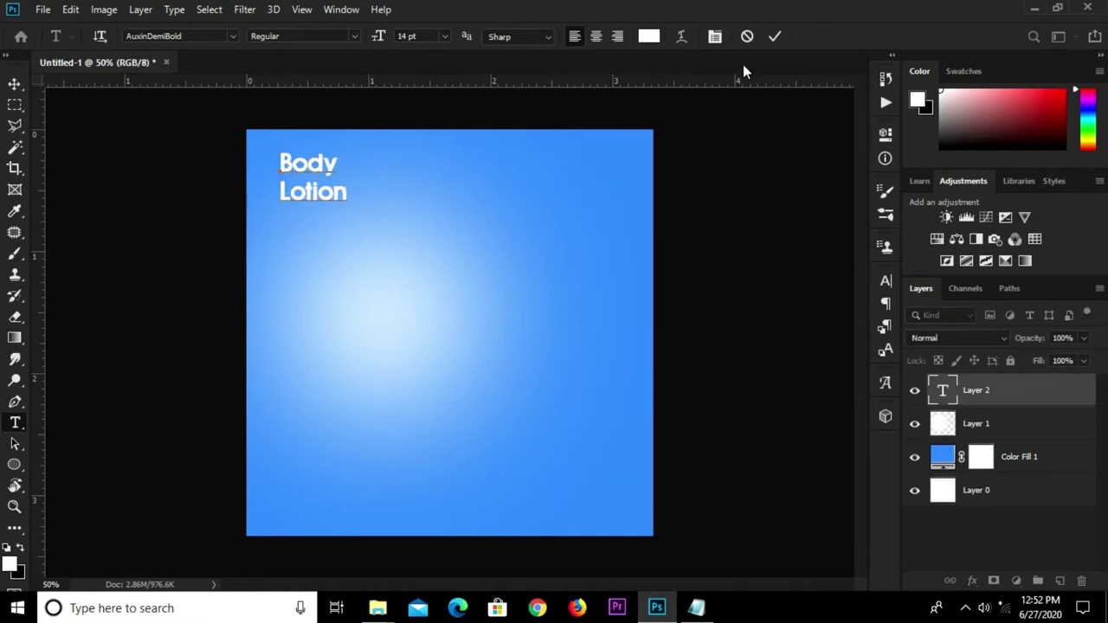
left_click(776, 36)
Step: Colour the heading dark navy #000b28 using the code from the notes
left_click(648, 36)
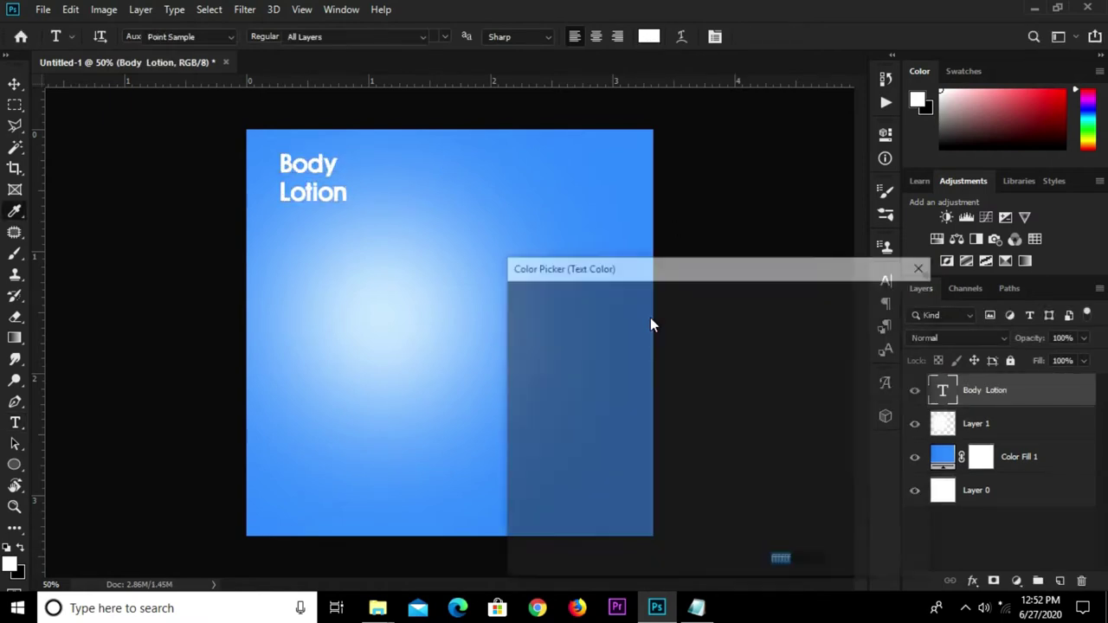
left_click(696, 608)
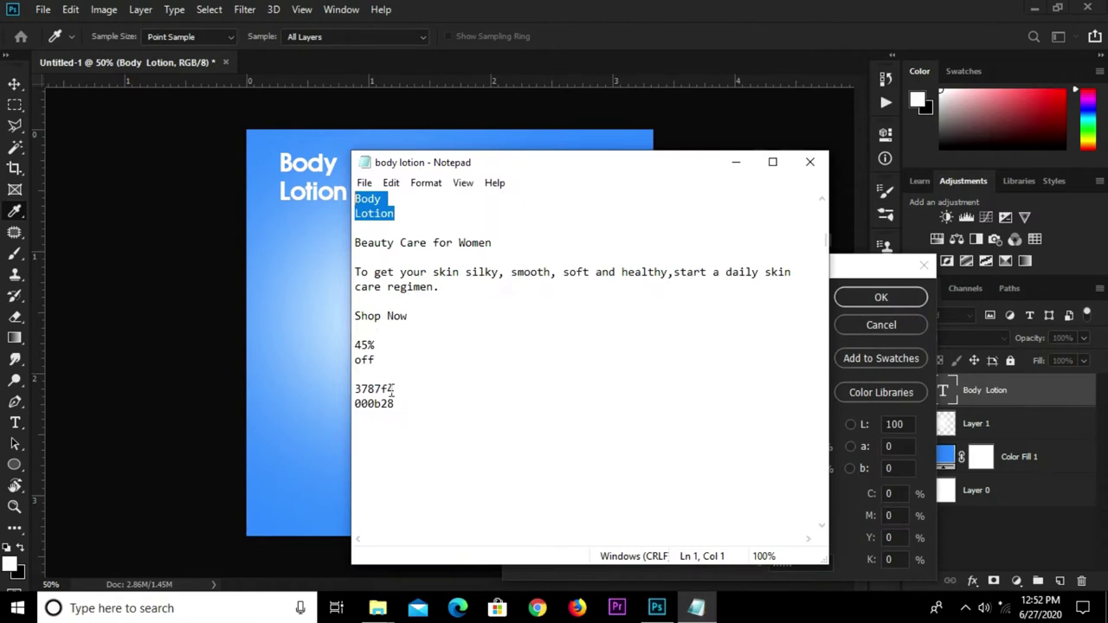
left_click_drag(398, 407, 354, 404)
right_click(359, 404)
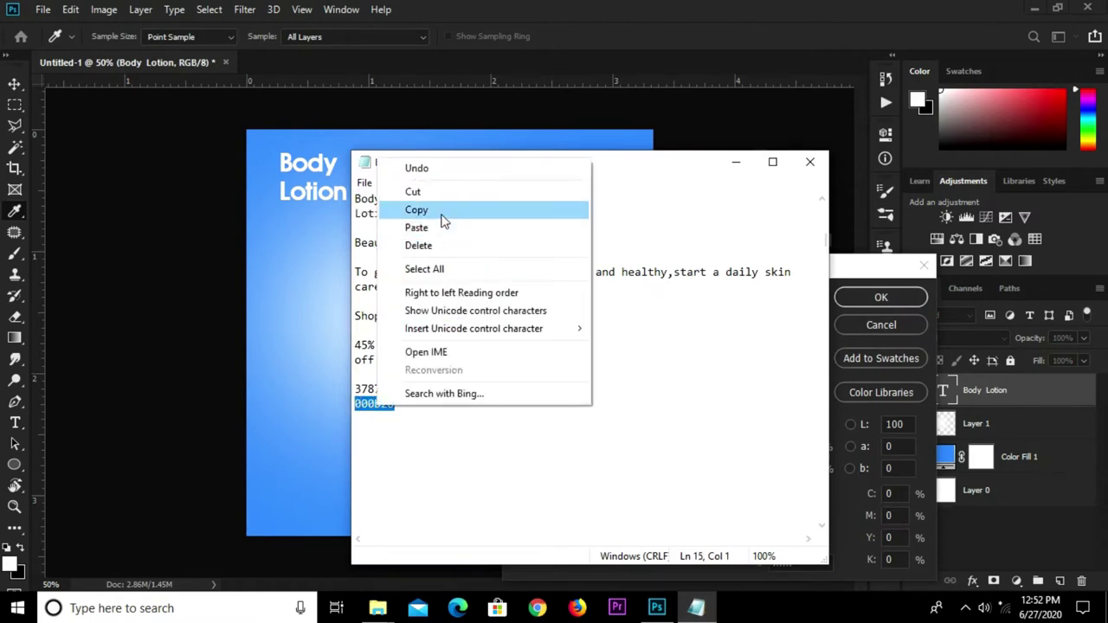
left_click(433, 210)
left_click(853, 551)
key("ctrl+v")
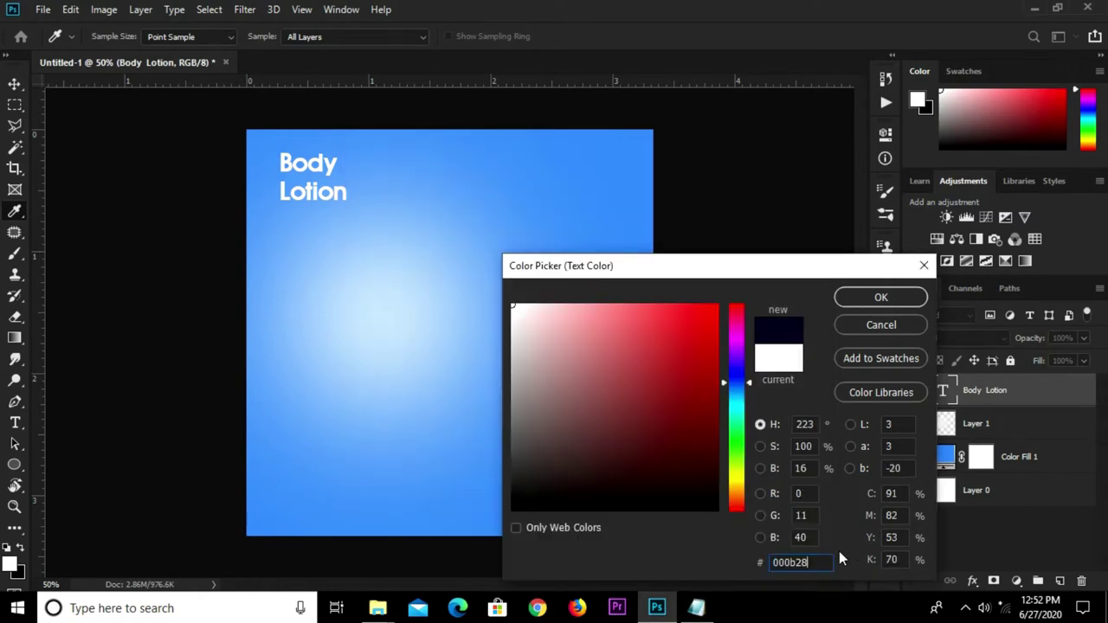
key("Return")
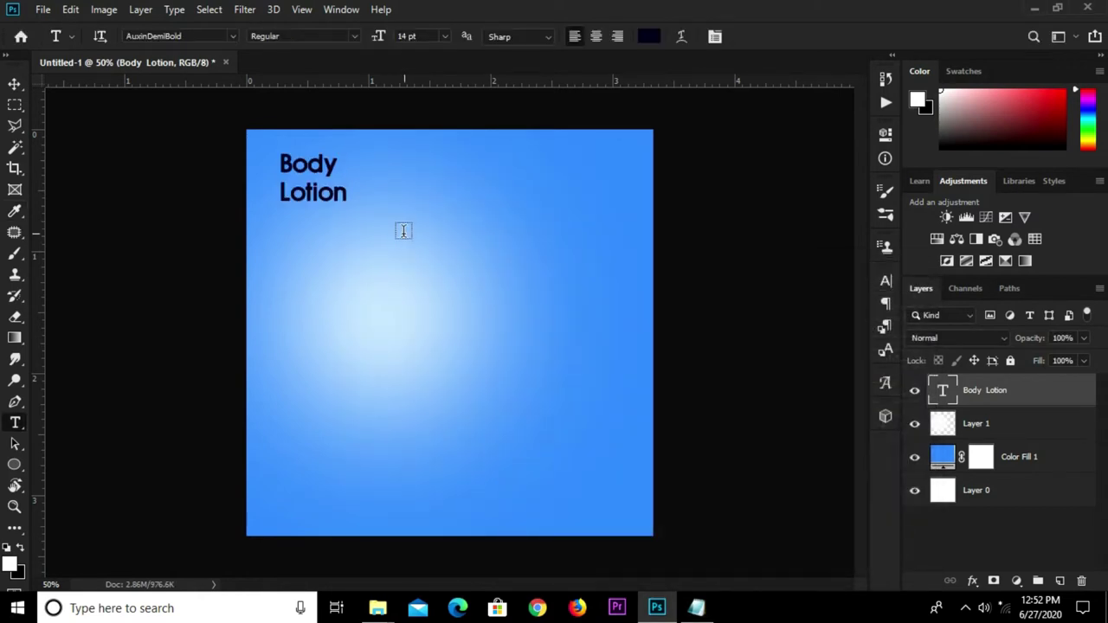
scroll(392, 224, "down", 1, "alt")
Step: Move the heading slightly down and add a vertical guide near the left edge
key("v")
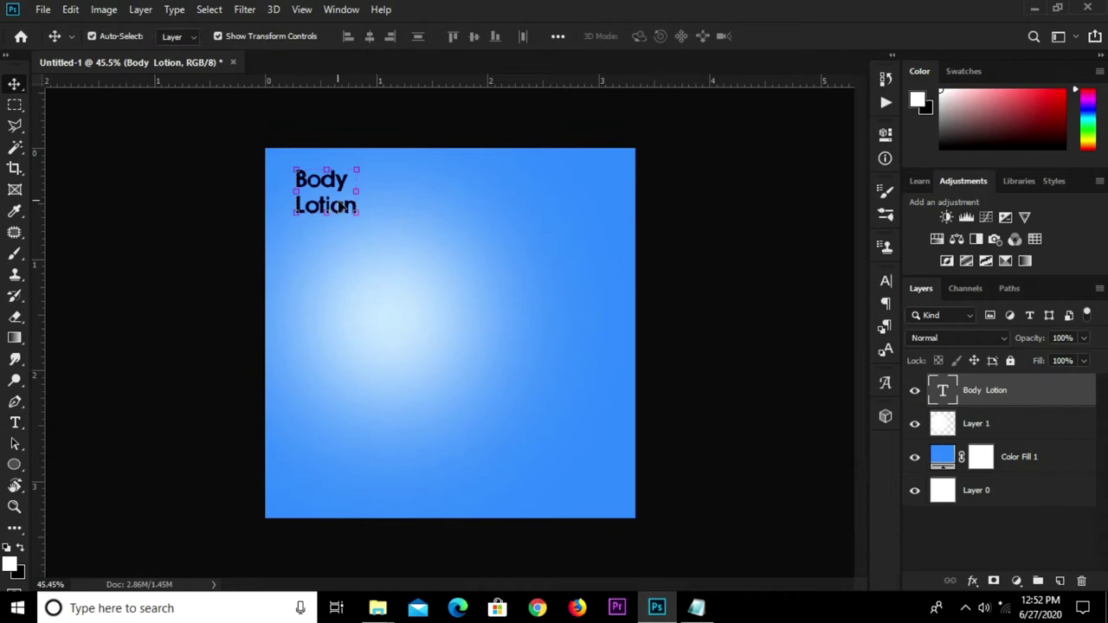
left_click_drag(327, 209, 348, 240)
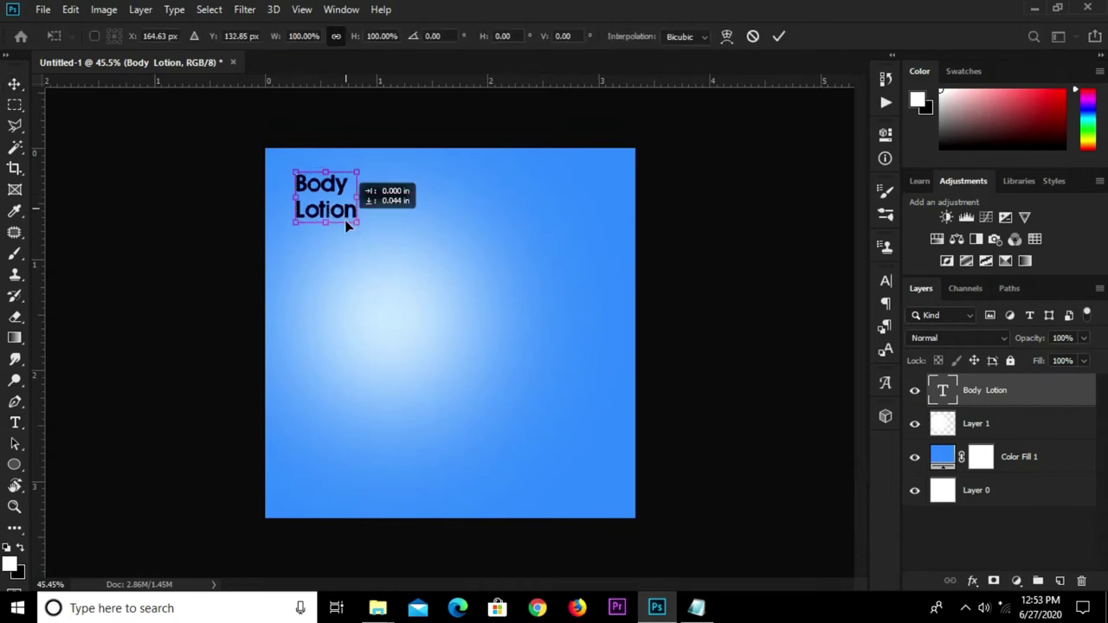
left_click(779, 35)
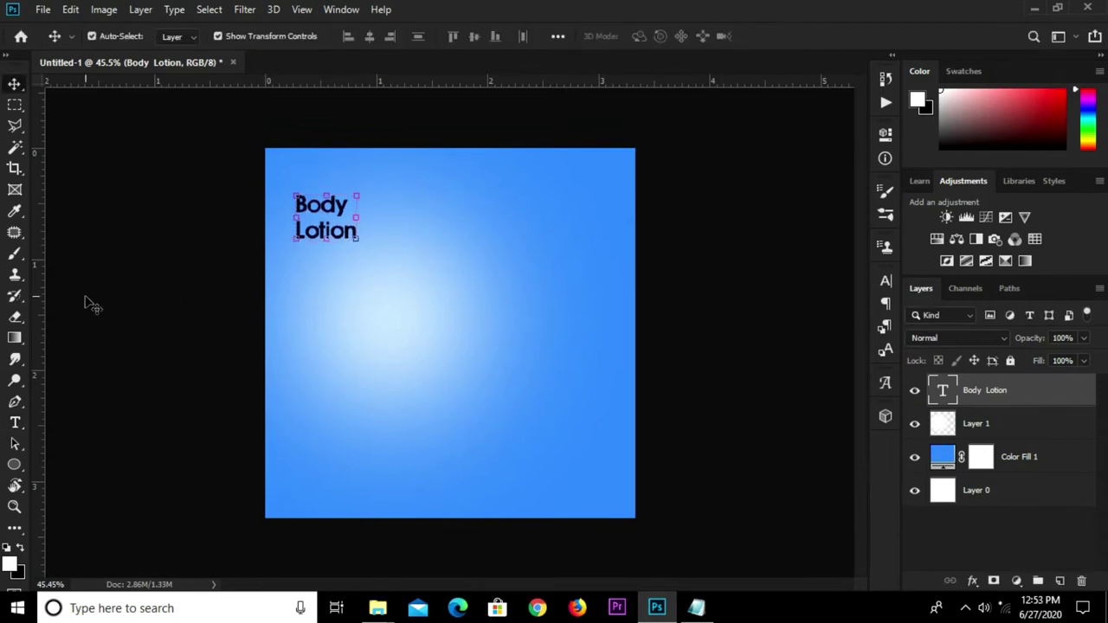
left_click_drag(39, 323, 284, 336)
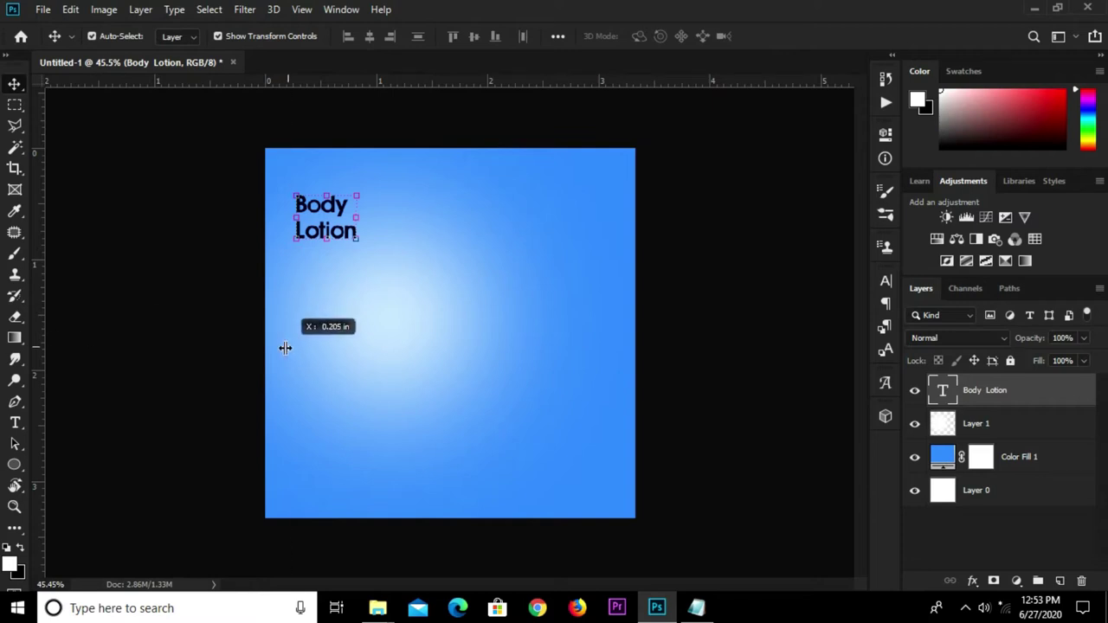
Step: Give the heading a 30 pt font size with 28 pt leading
left_click(886, 282)
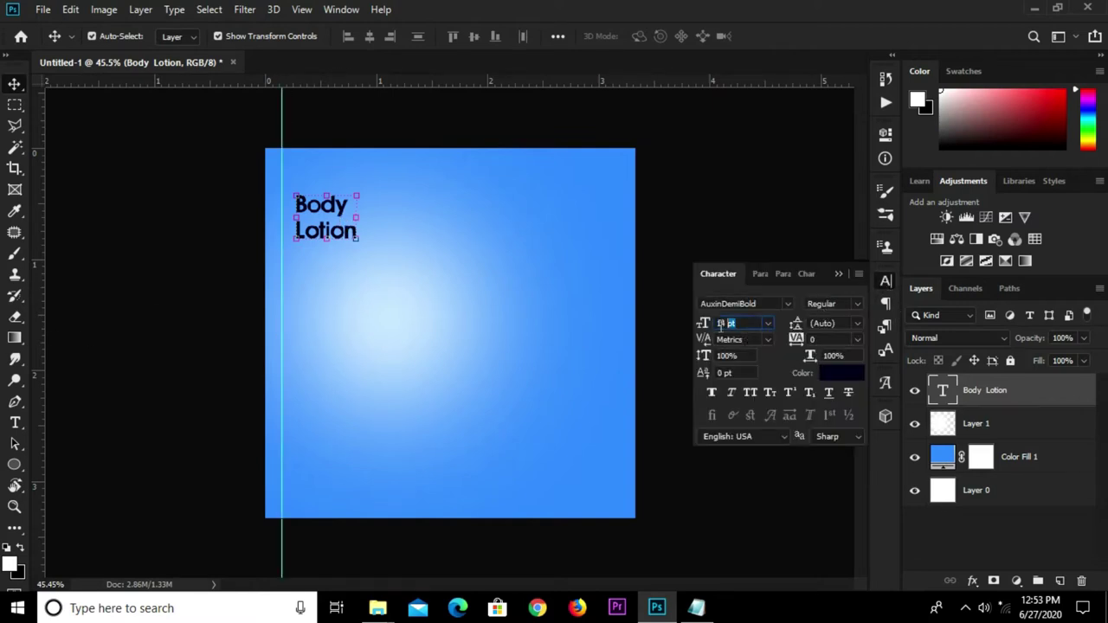
type("3")
key("Return")
left_click(856, 323)
left_click(835, 372)
left_click(856, 324)
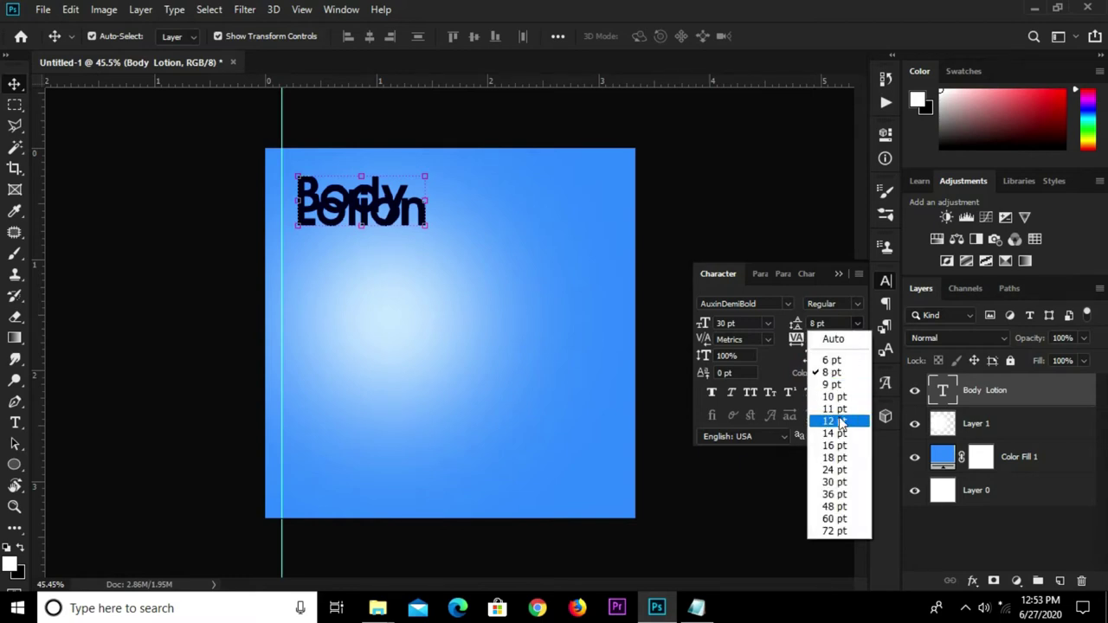
left_click(838, 422)
left_click(858, 324)
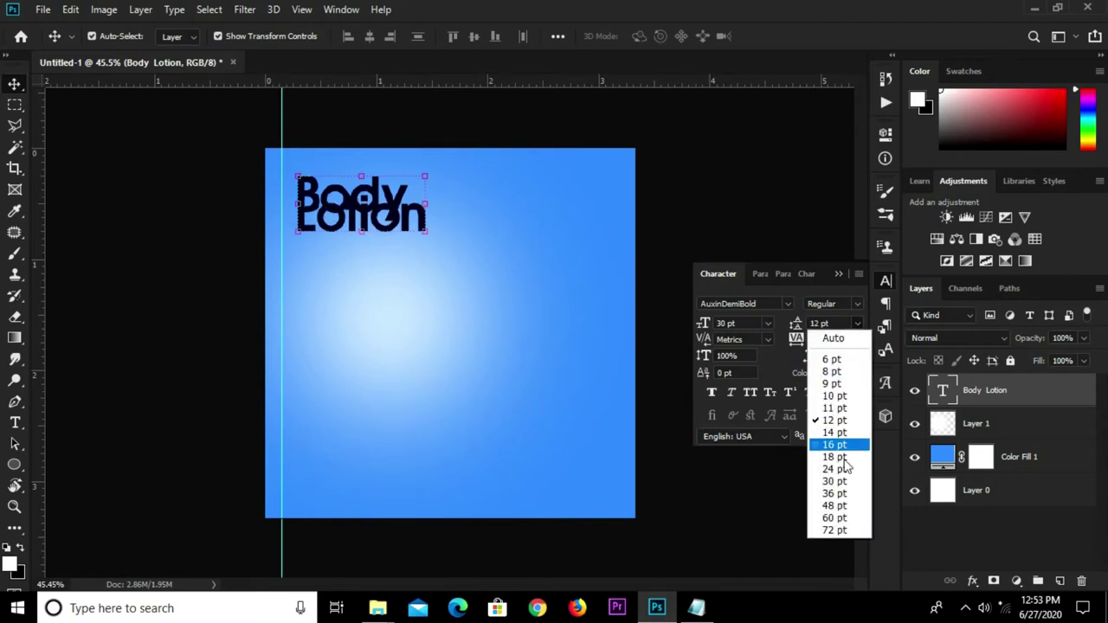
left_click(840, 468)
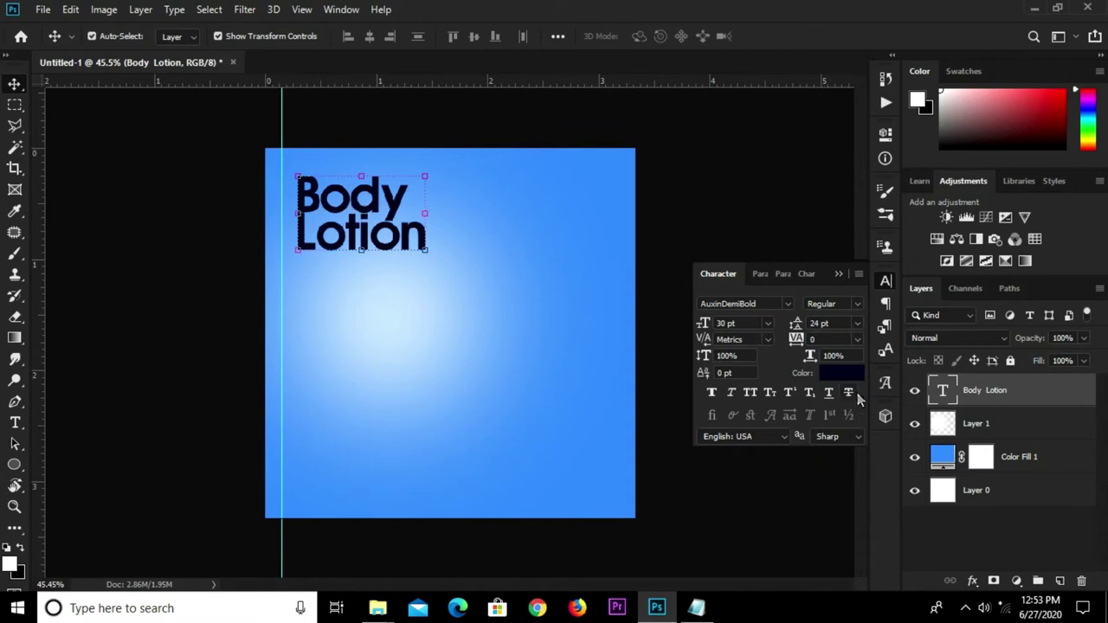
left_click(822, 323)
type("30")
key("Return")
left_click(826, 324)
type("28")
key("Return")
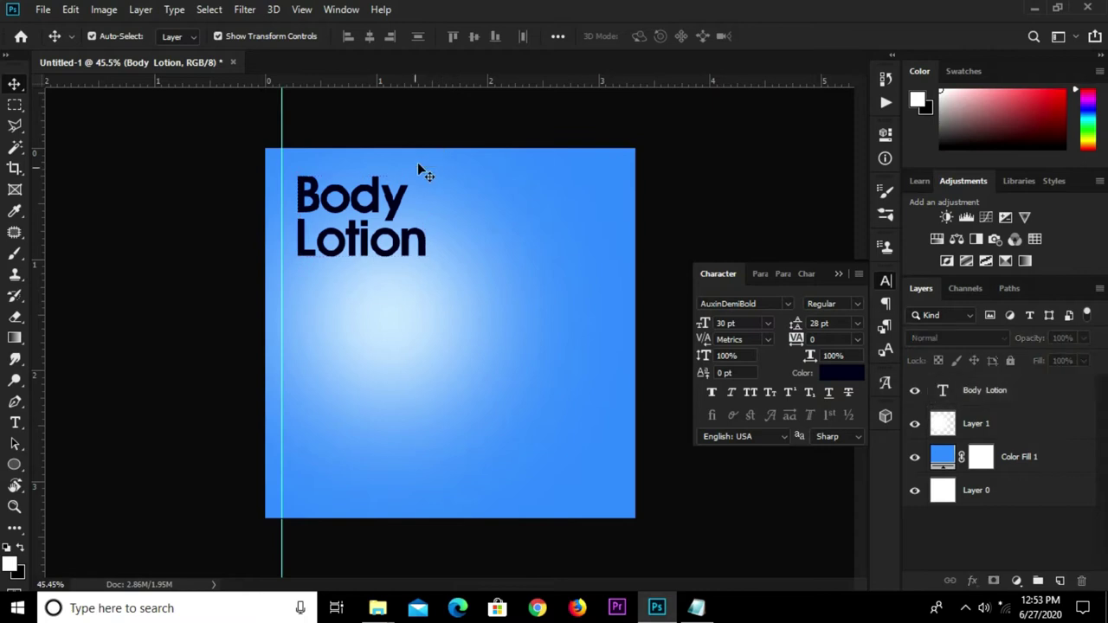
Step: Align the heading's left edge with the vertical guide
mouse_move(377, 199)
left_mouse_down()
mouse_move(346, 211)
mouse_move(360, 210)
mouse_move(343, 202)
left_mouse_up()
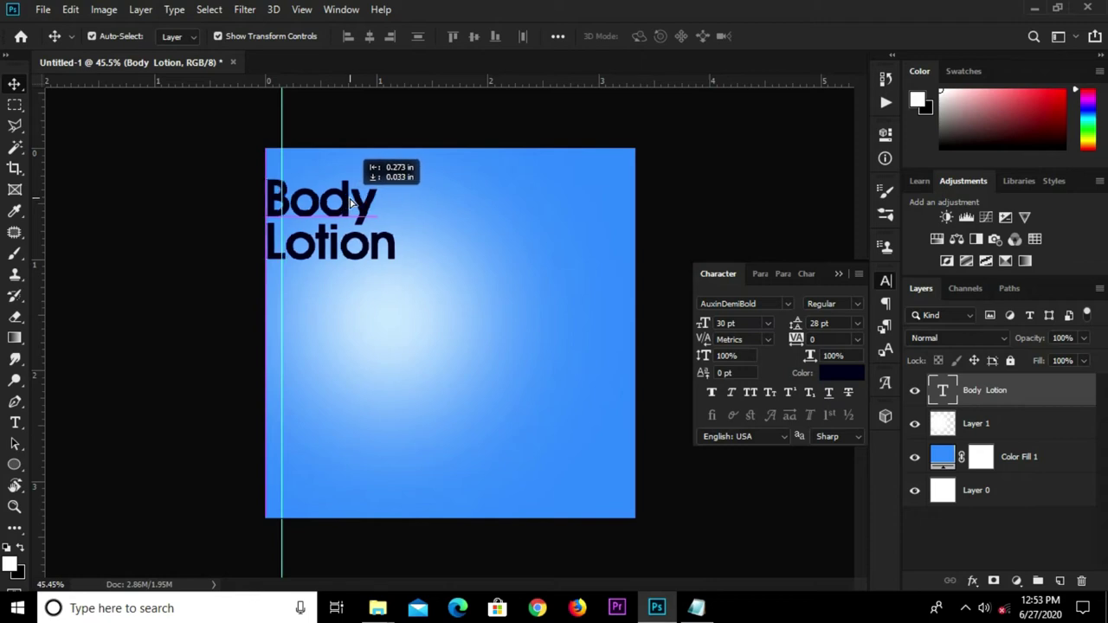
left_click_drag(343, 201, 362, 201)
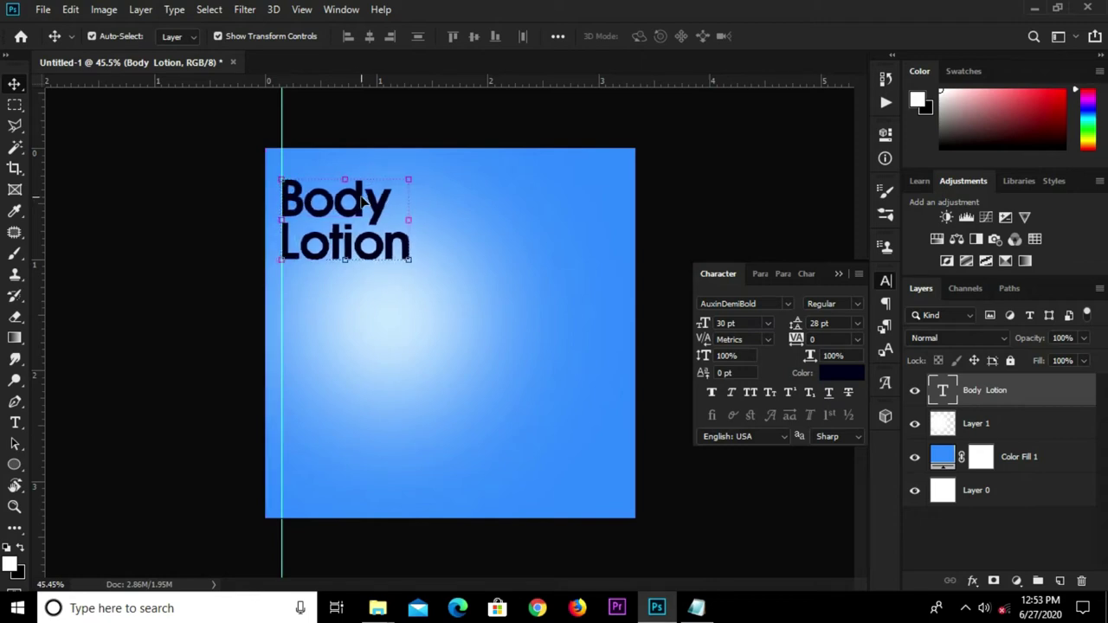
left_click(176, 229)
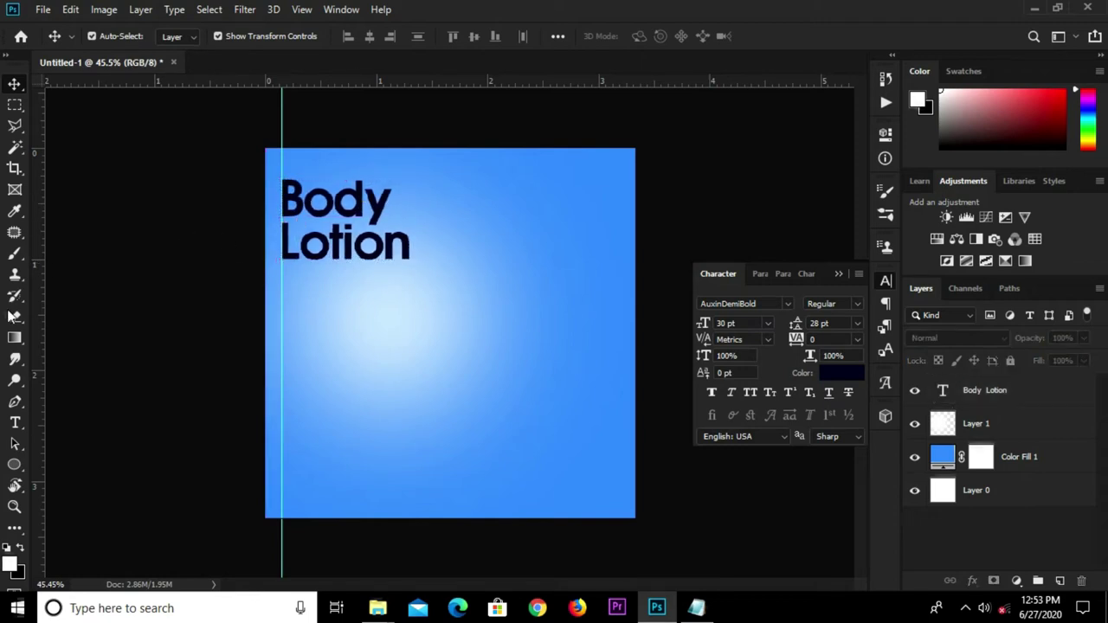
left_click_drag(14, 464, 86, 464)
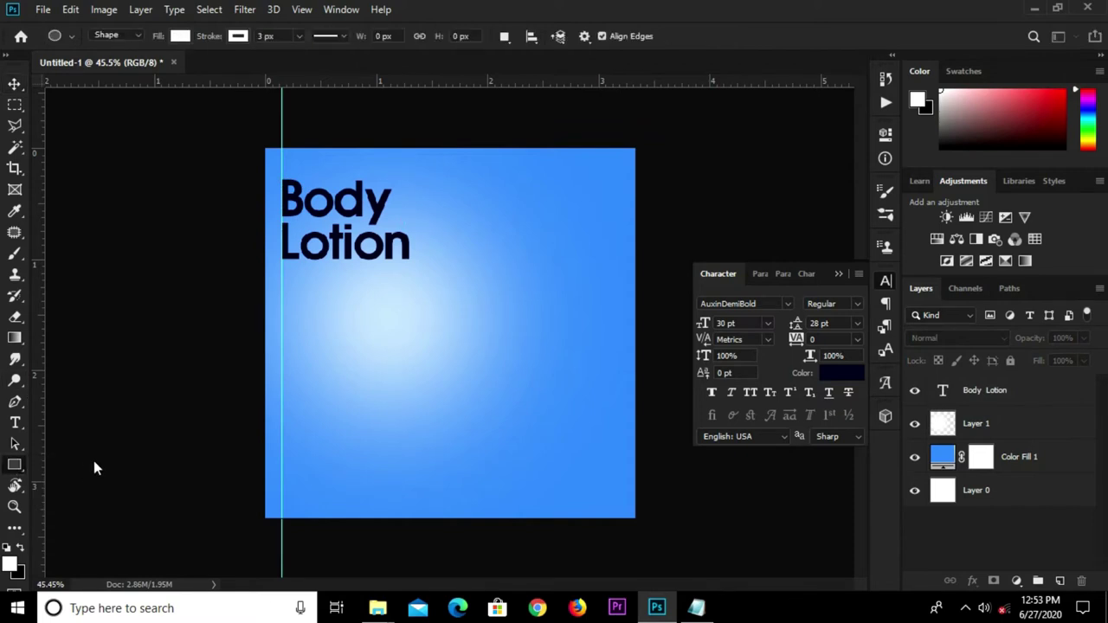
Step: Set the rectangle fill to the heading's navy, sampled with the eyedropper
left_click(180, 37)
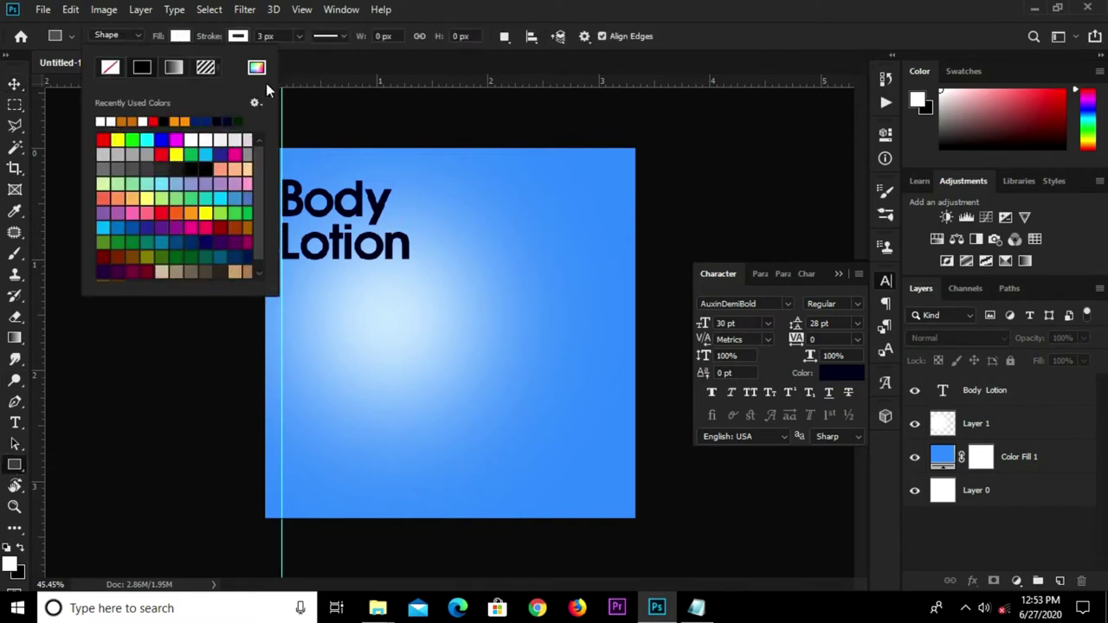
left_click(256, 67)
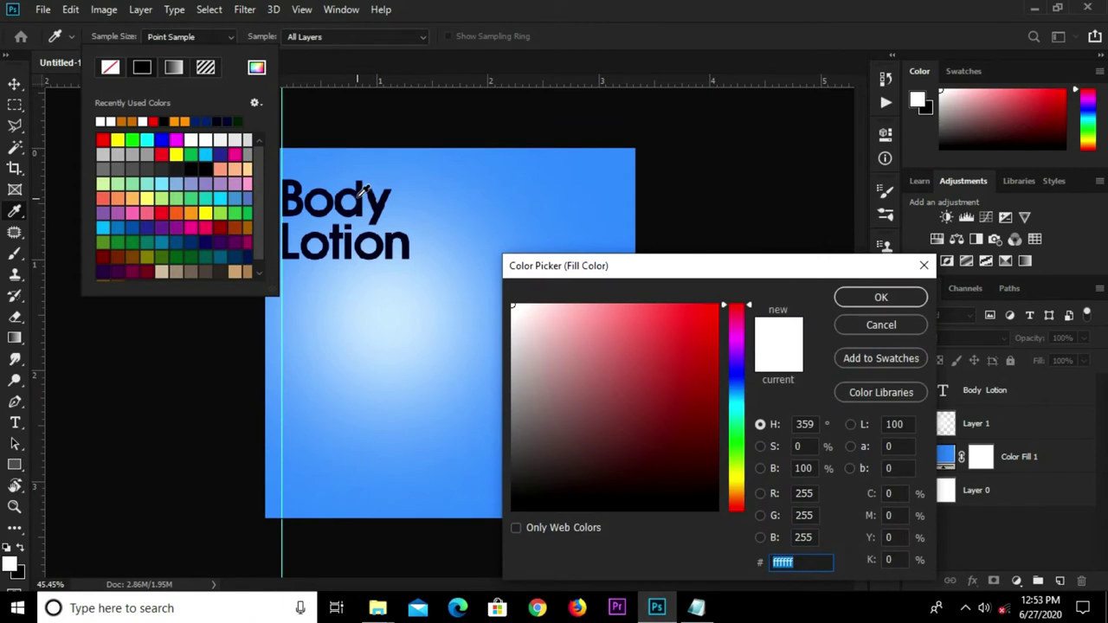
left_click(368, 185)
left_click(880, 297)
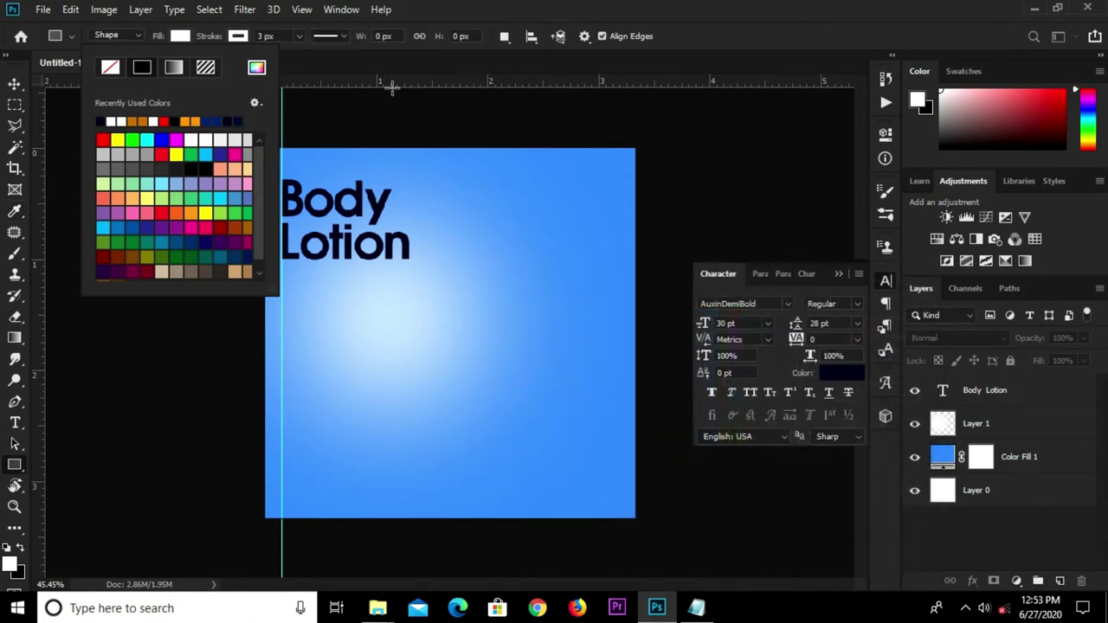
left_click(432, 64)
Step: Draw a thin stroke-less bar under Lotion from the guide, nudged slightly down
scroll(309, 277, "up", 2)
left_click_drag(227, 237, 359, 239)
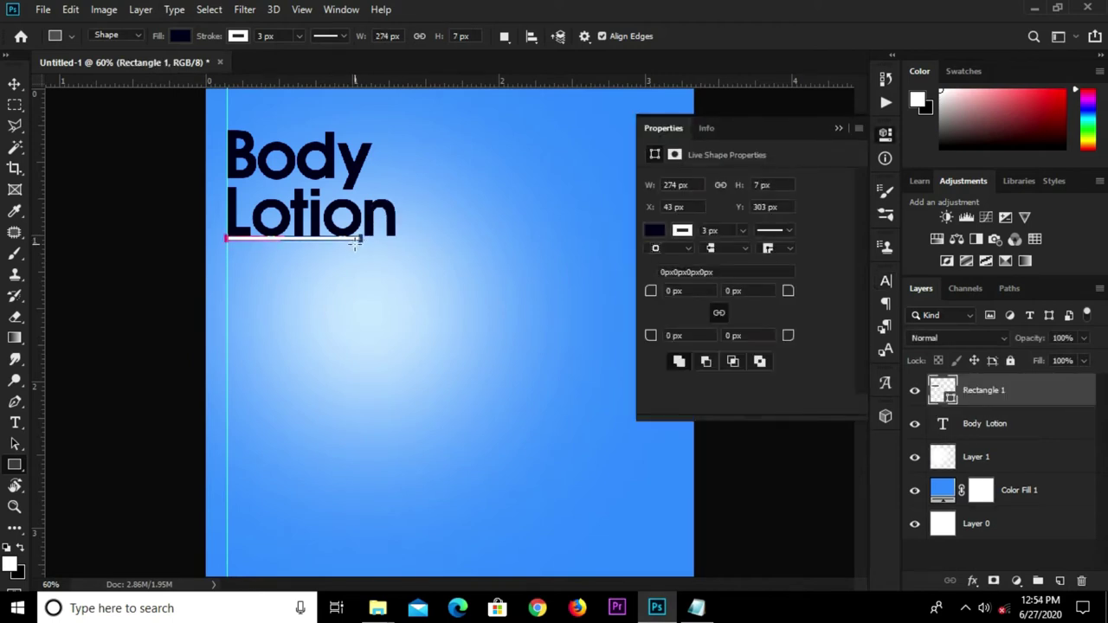
left_click(682, 232)
left_click(664, 261)
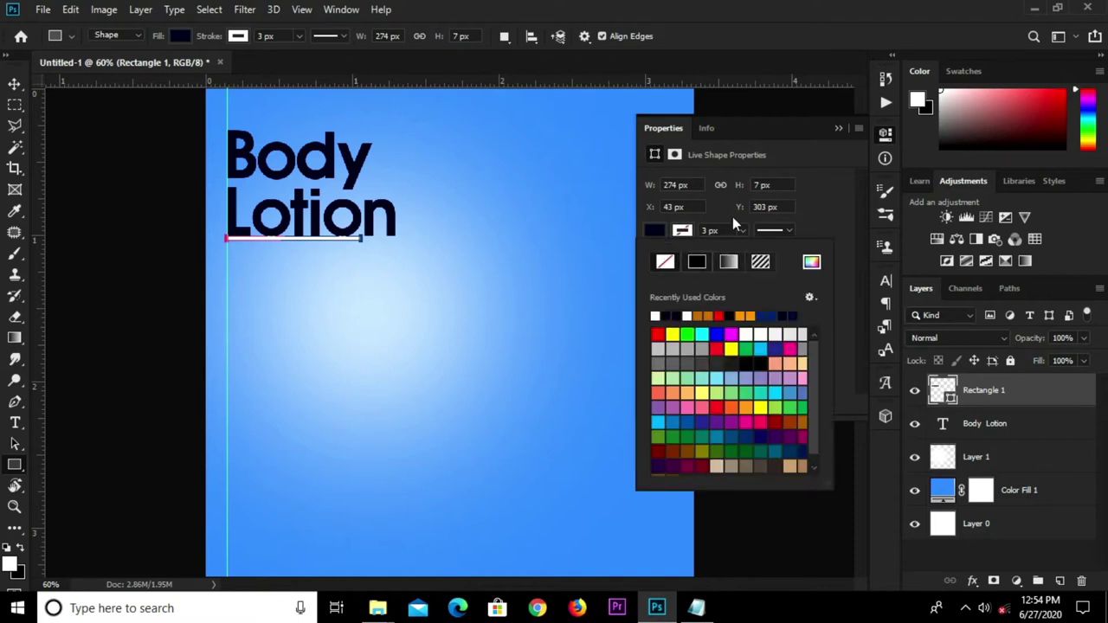
left_click(837, 128)
key("v")
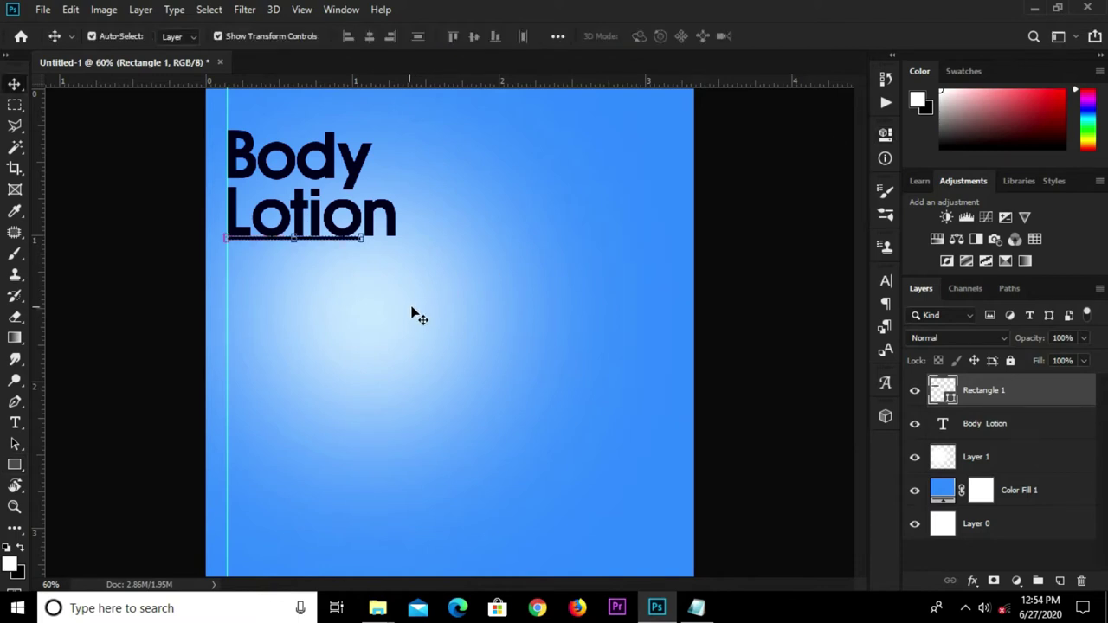
key("Down")
key("Down")
key("Down")
key("Down")
key("Down")
key("Down")
key("Down")
key("Down")
key("Down")
key("Down")
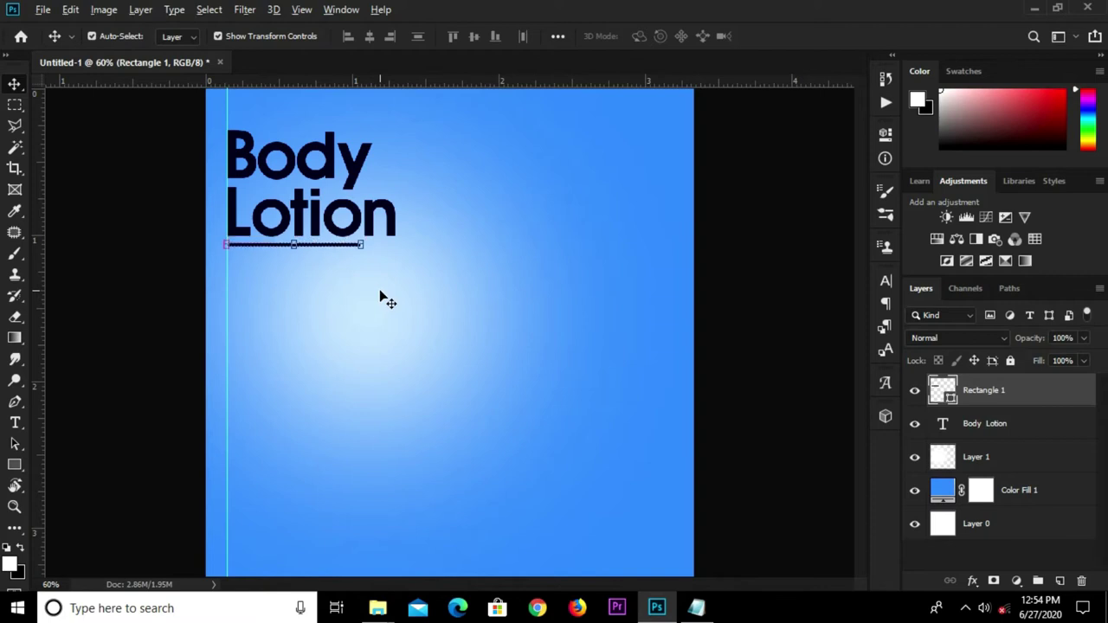
Step: Duplicate the underline below and stretch the copy into a taller, wider bar
left_click_drag(324, 245, 325, 286)
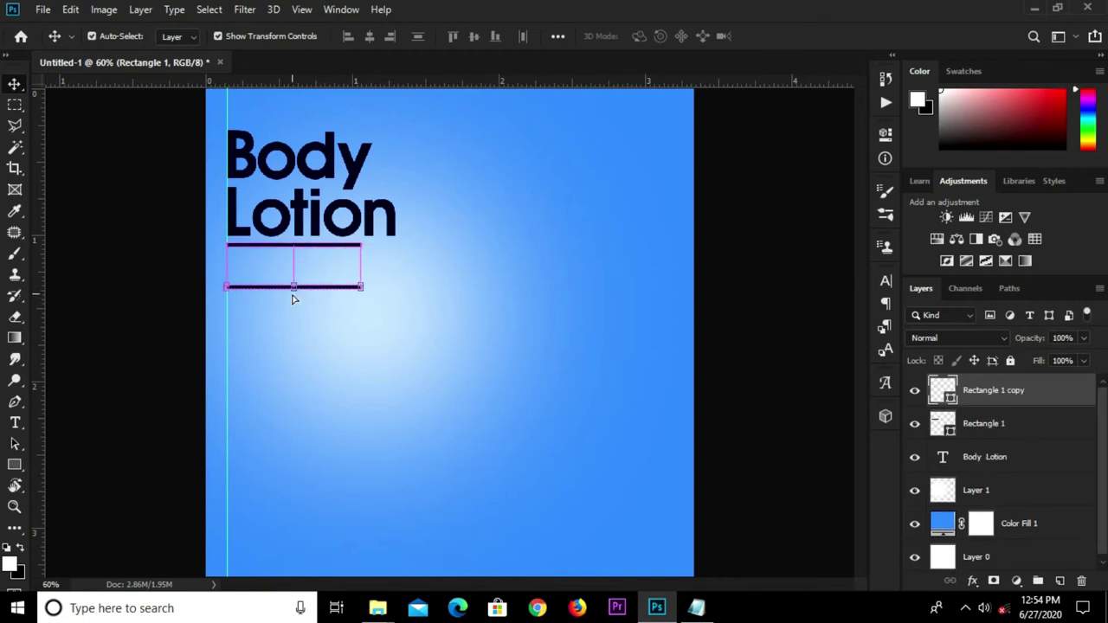
key("ctrl+t")
left_click_drag(297, 290, 297, 313)
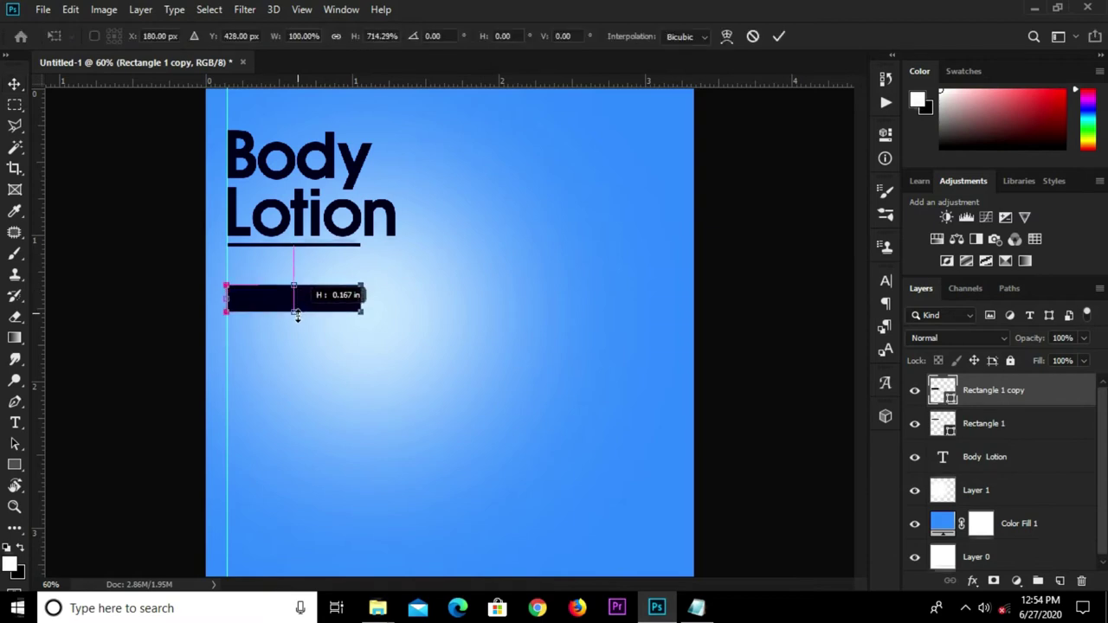
left_click_drag(362, 300, 449, 300)
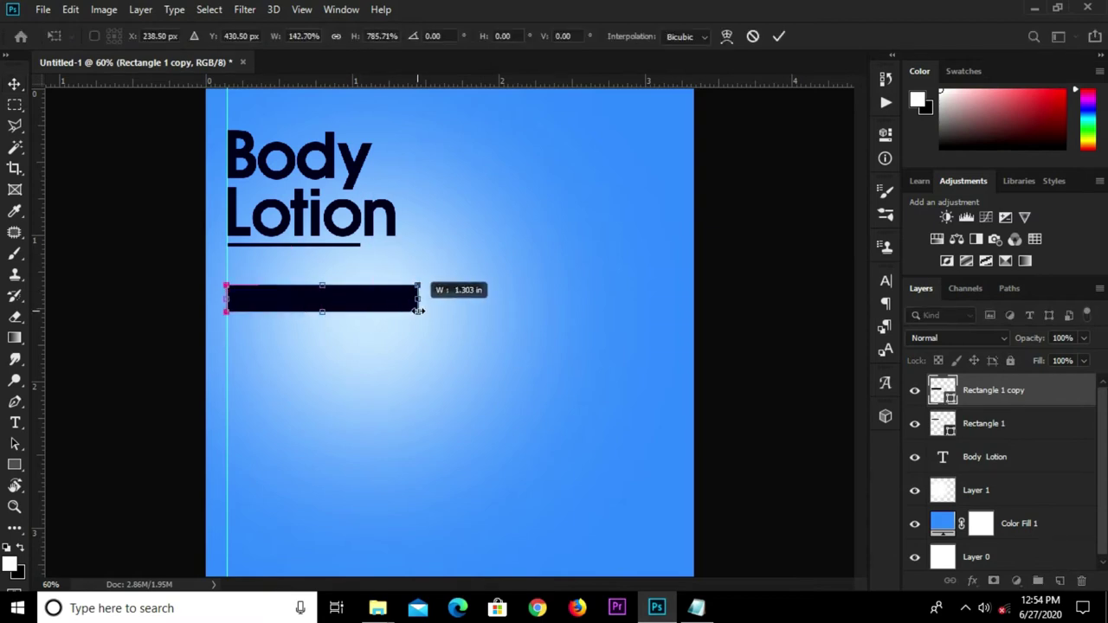
left_click(779, 36)
Step: Copy the tagline 'Beauty Care for Women' from the notes
left_click(698, 536)
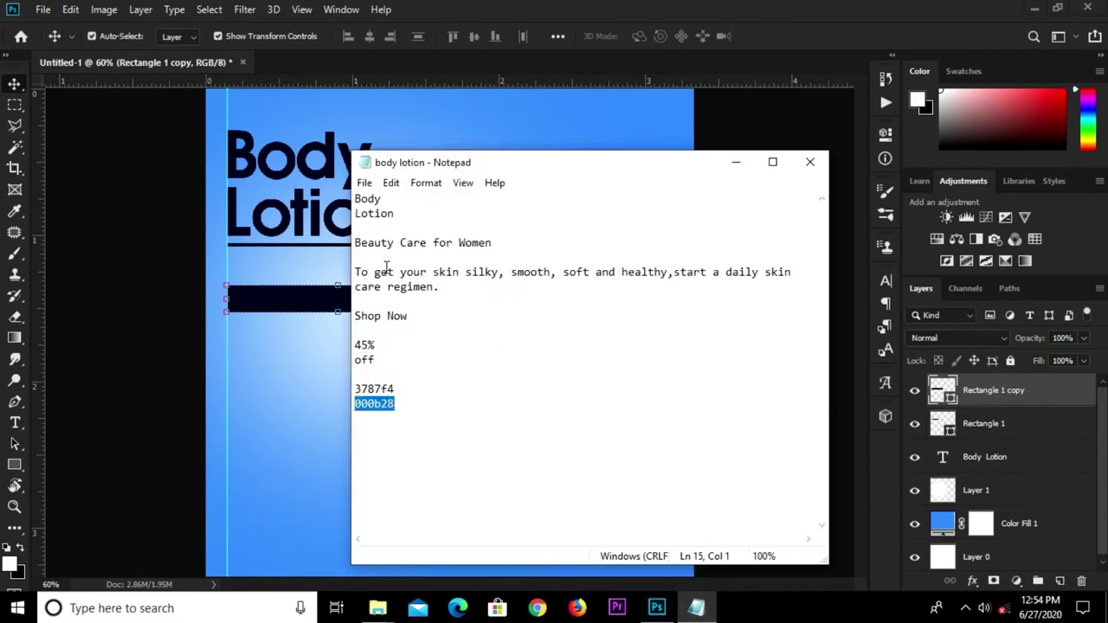
left_click_drag(492, 242, 357, 242)
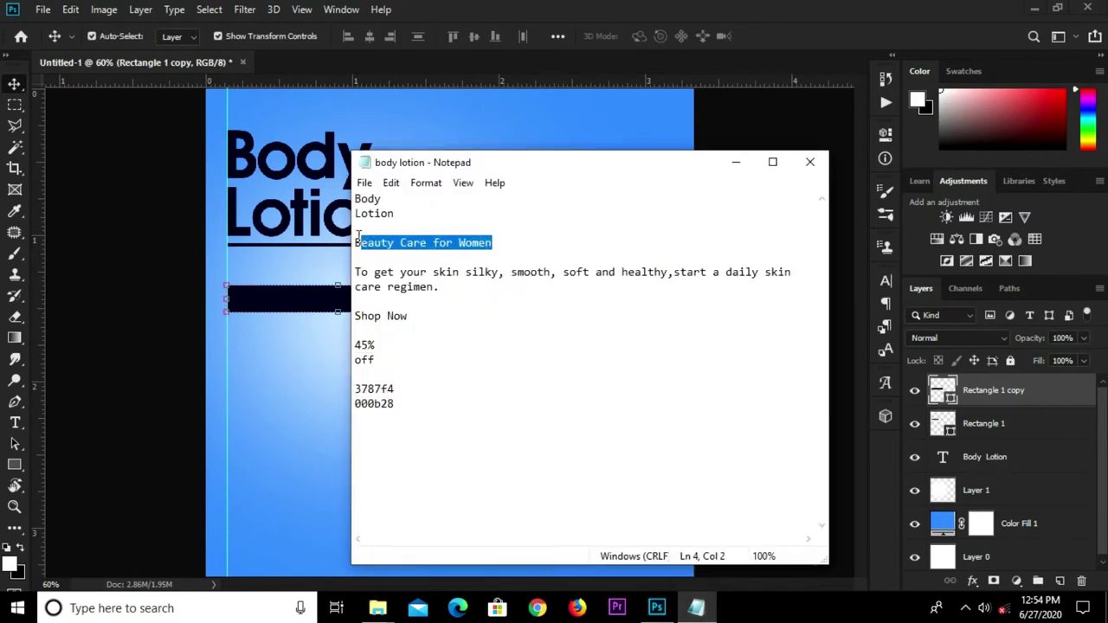
type("/")
key("ctrl+z")
left_click_drag(495, 244, 325, 238)
right_click(401, 234)
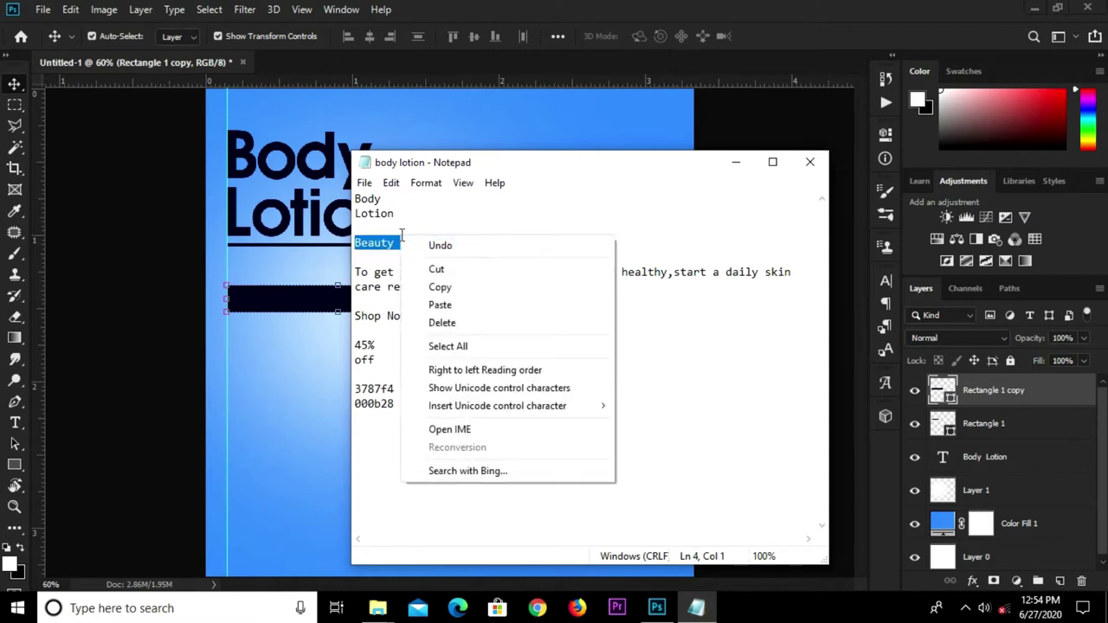
left_click(445, 287)
left_click(340, 373)
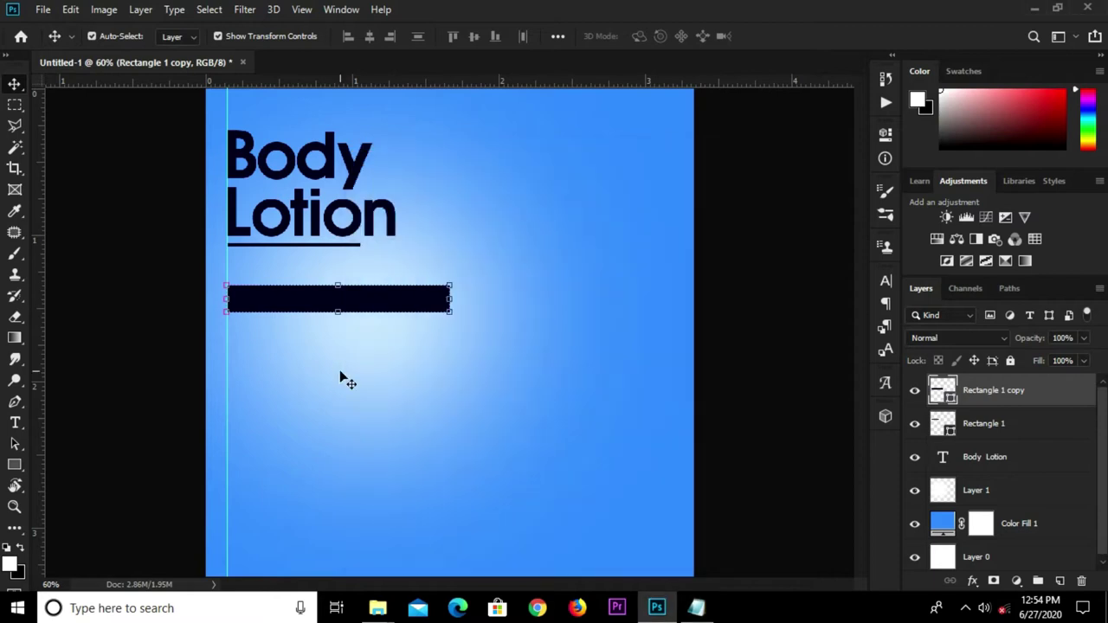
left_click(14, 422)
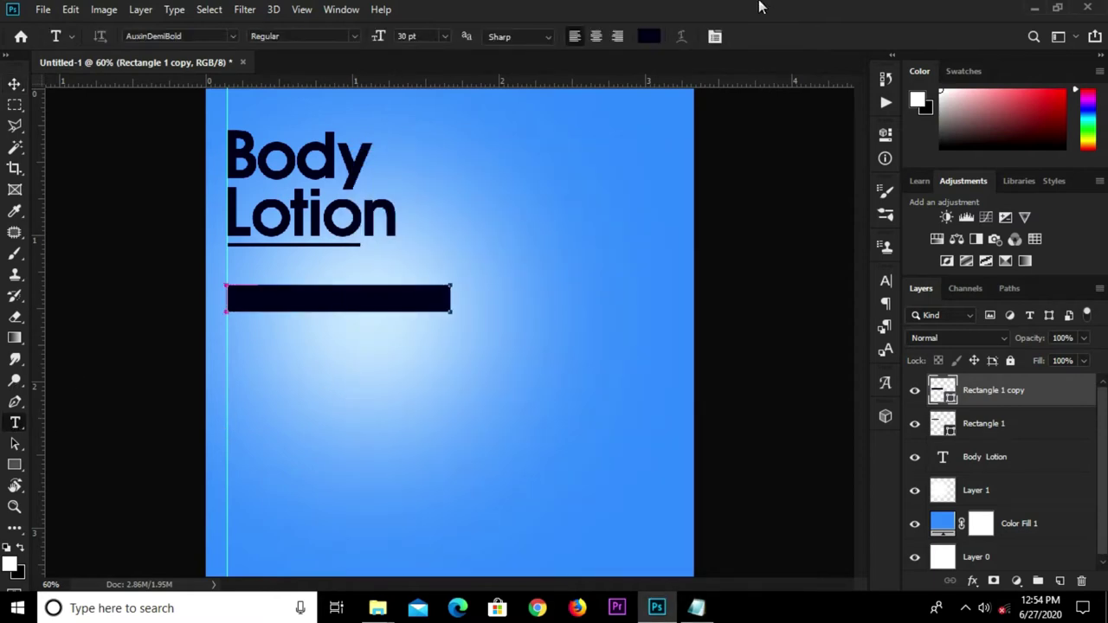
Step: Add the tagline as white #ffffff text below the bar
left_click(644, 37)
type("ffffff")
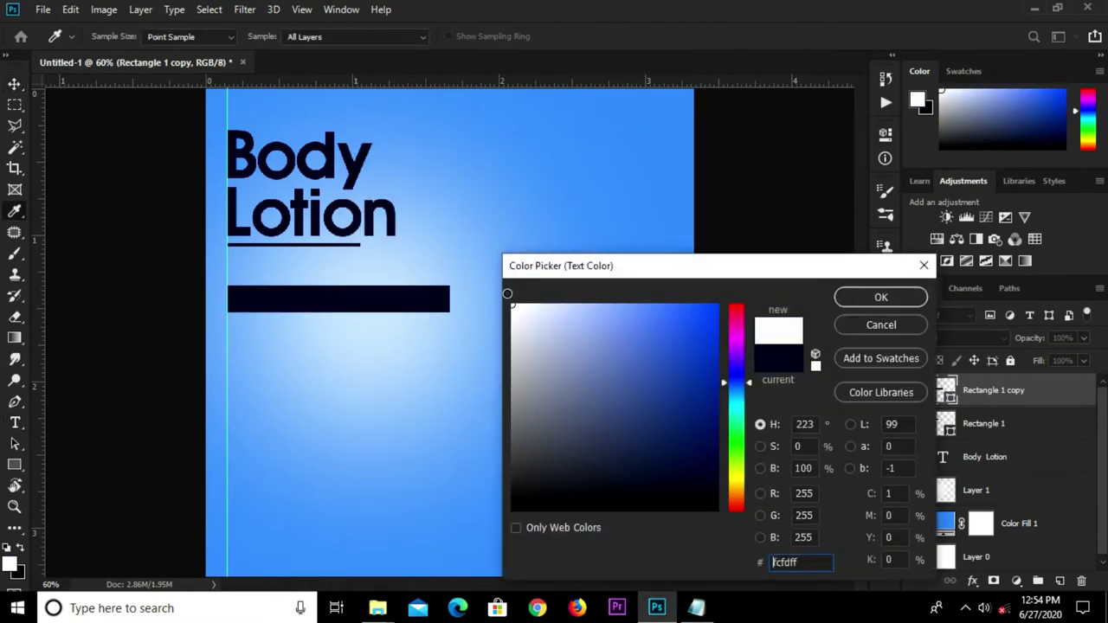
left_click(880, 297)
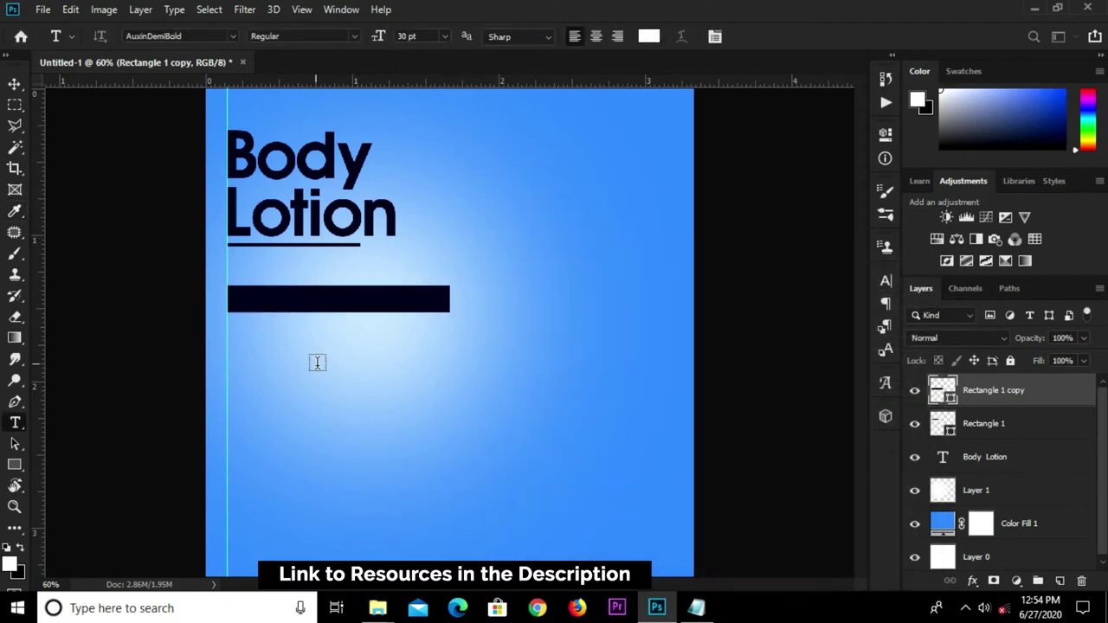
left_click(317, 362)
key("ctrl+v")
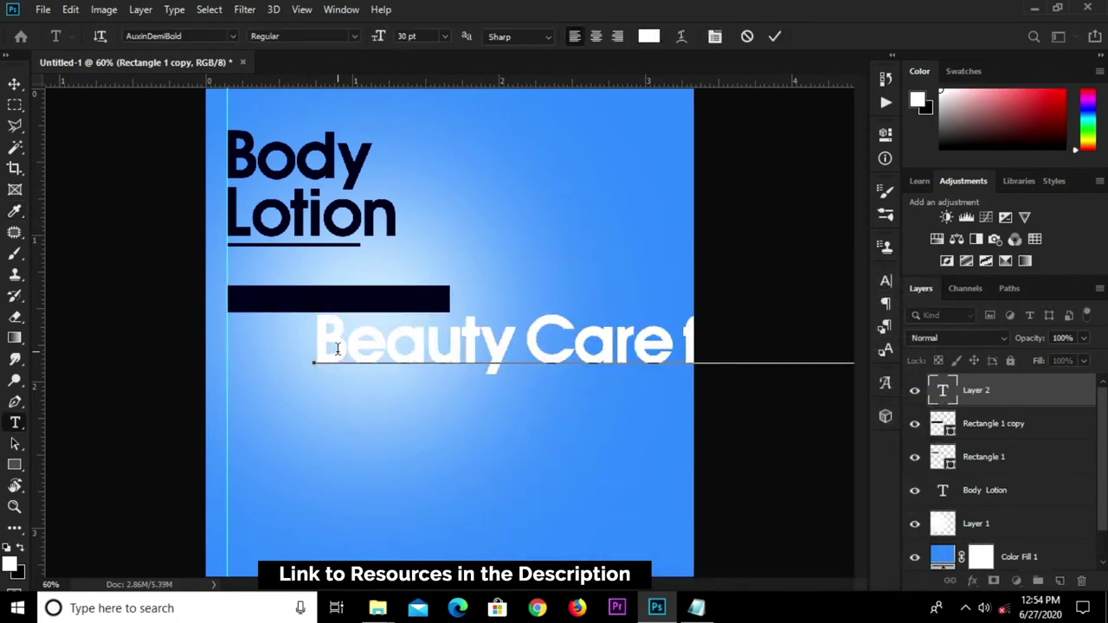
key("ctrl+0")
left_click(774, 37)
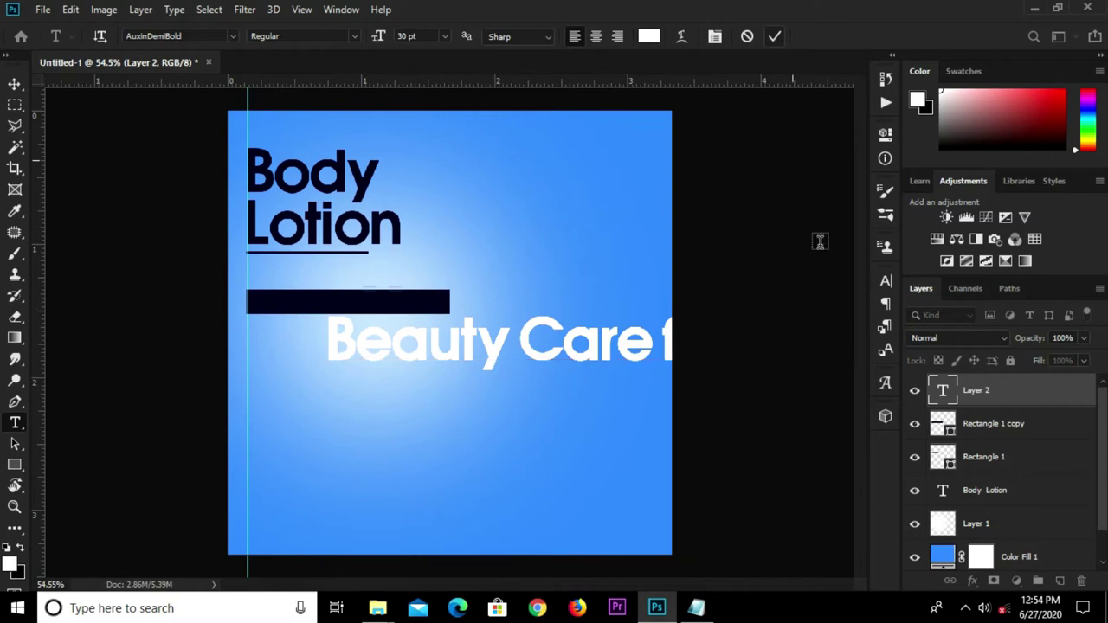
Step: Resize the tagline to 9 pt and move it onto the navy bar
left_click(444, 36)
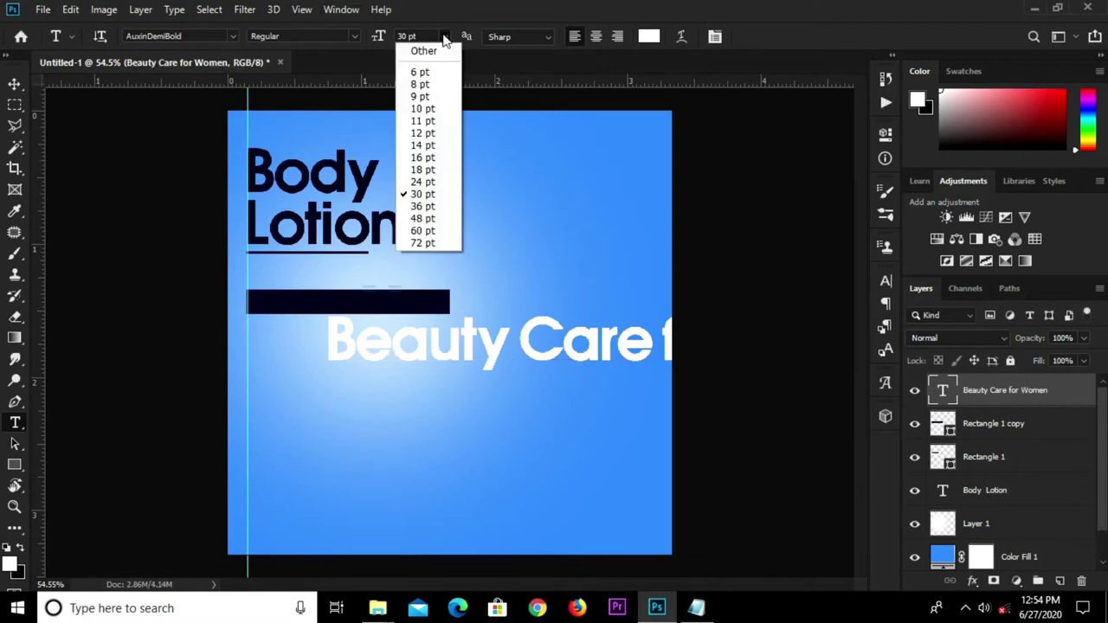
left_click(429, 97)
key("v")
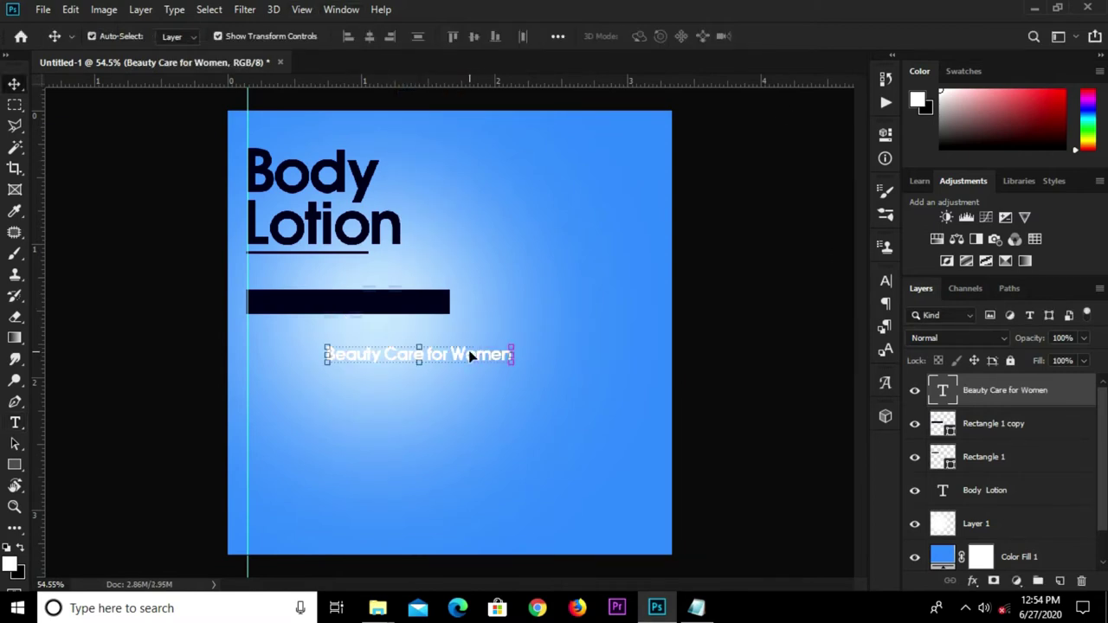
left_click_drag(457, 355, 408, 291)
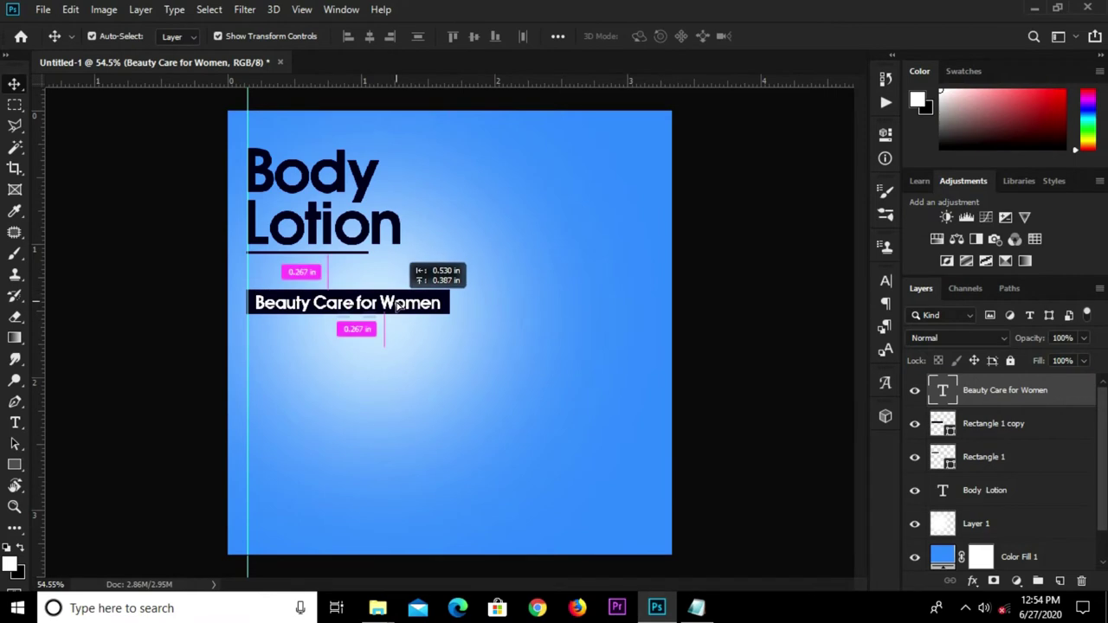
Step: Copy the body-copy paragraph from the body lotion notes
left_click(721, 286)
left_click(696, 608)
left_click_drag(361, 272, 439, 293)
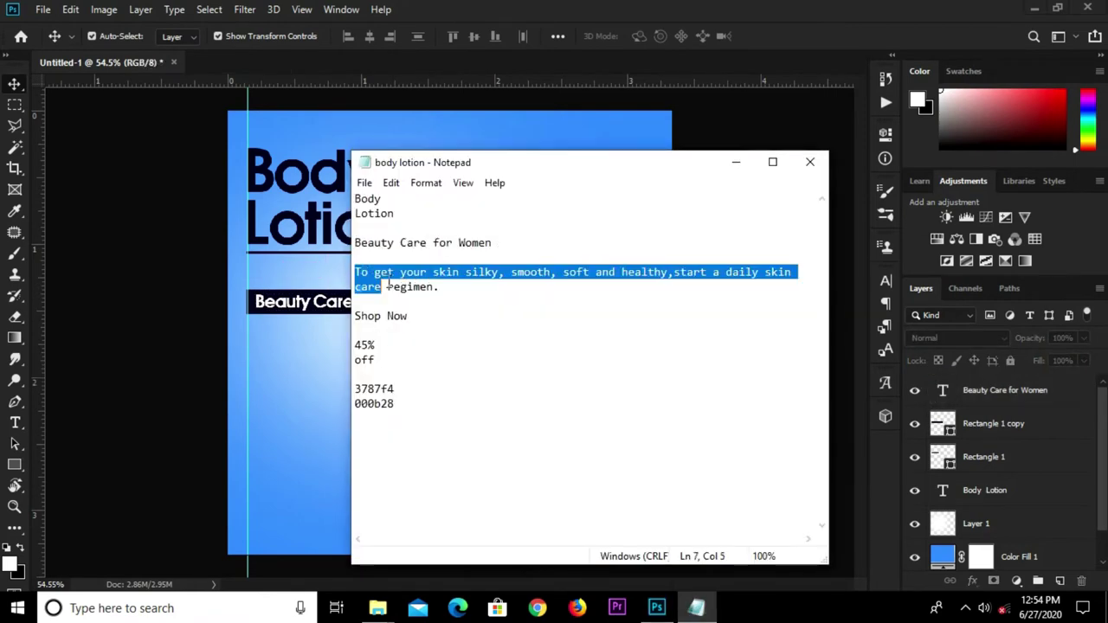
right_click(416, 277)
left_click(470, 325)
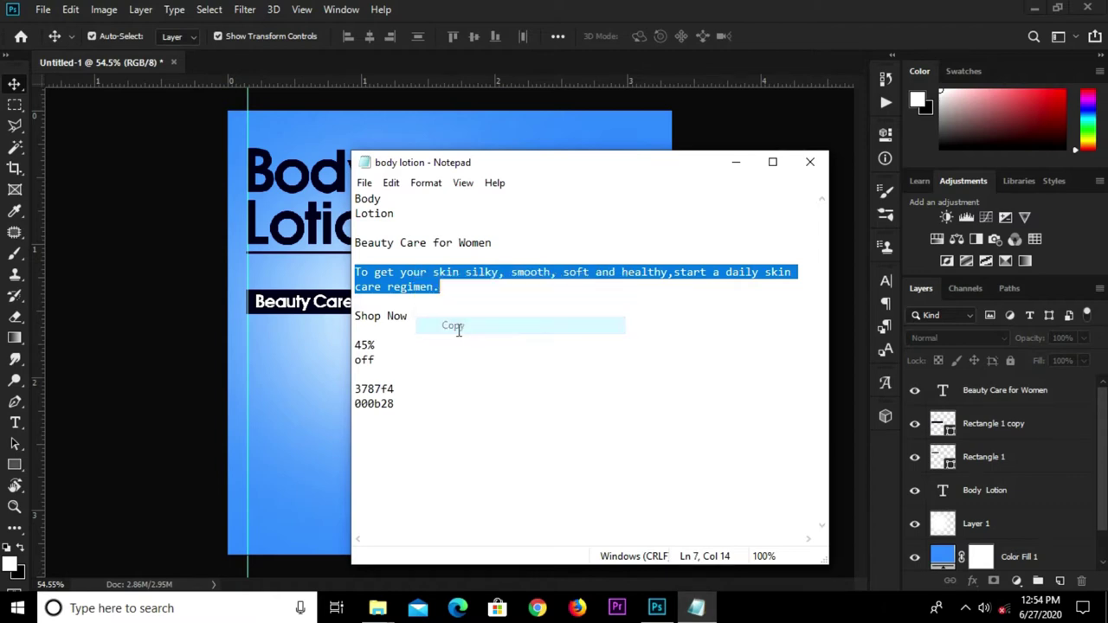
left_click(292, 374)
Step: Duplicate the tagline just below the bar, at 8 pt in sampled navy
left_click(304, 317)
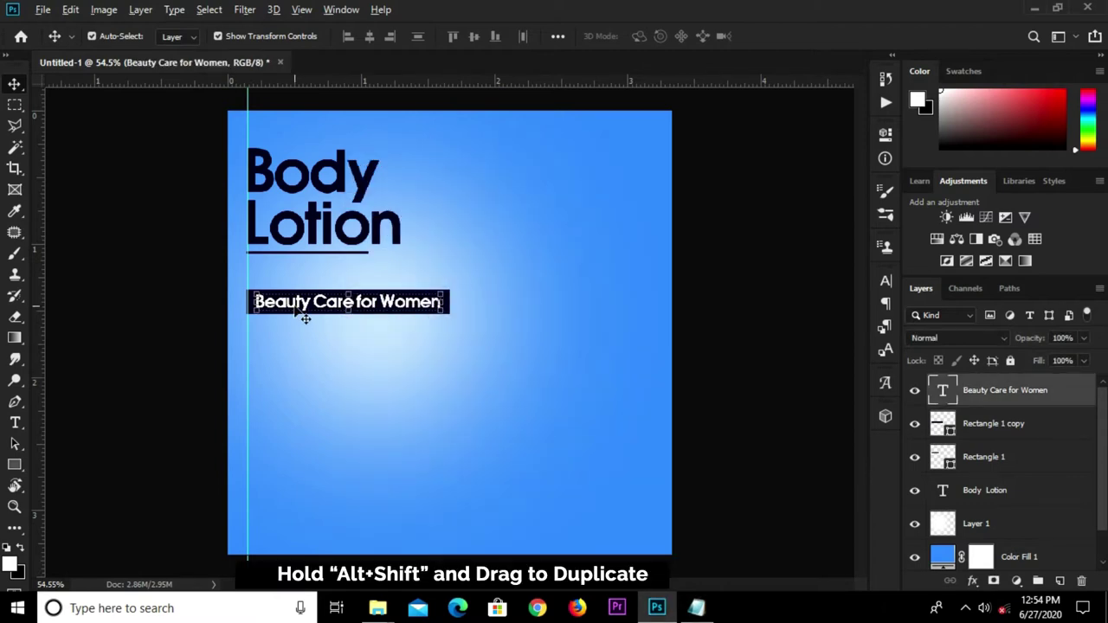
left_click_drag(294, 303, 294, 328)
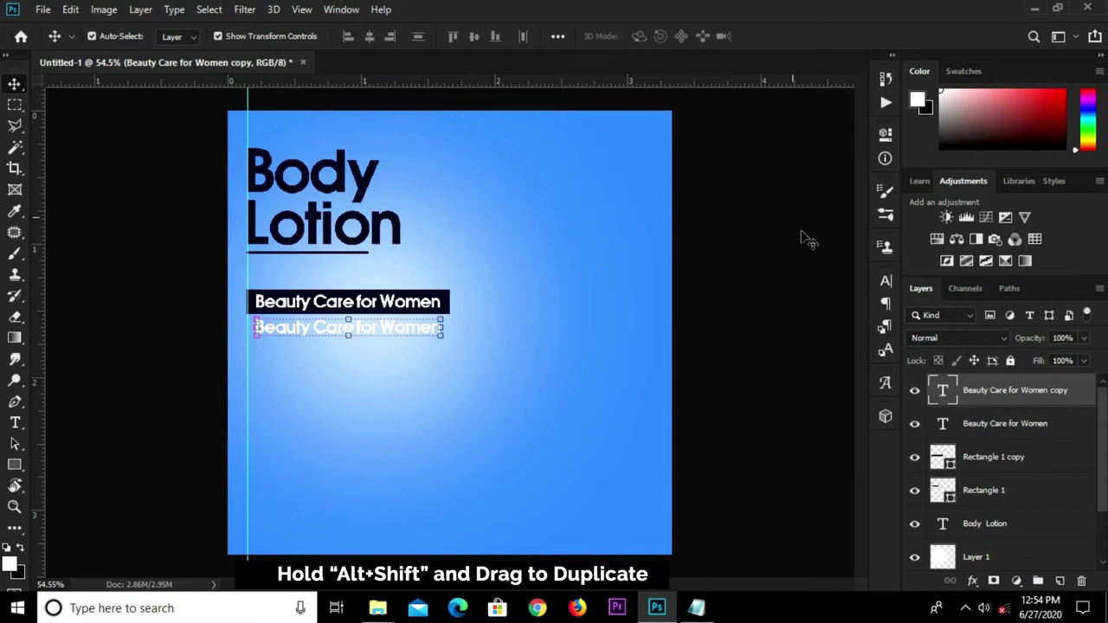
left_click(885, 282)
left_click(768, 323)
left_click(748, 372)
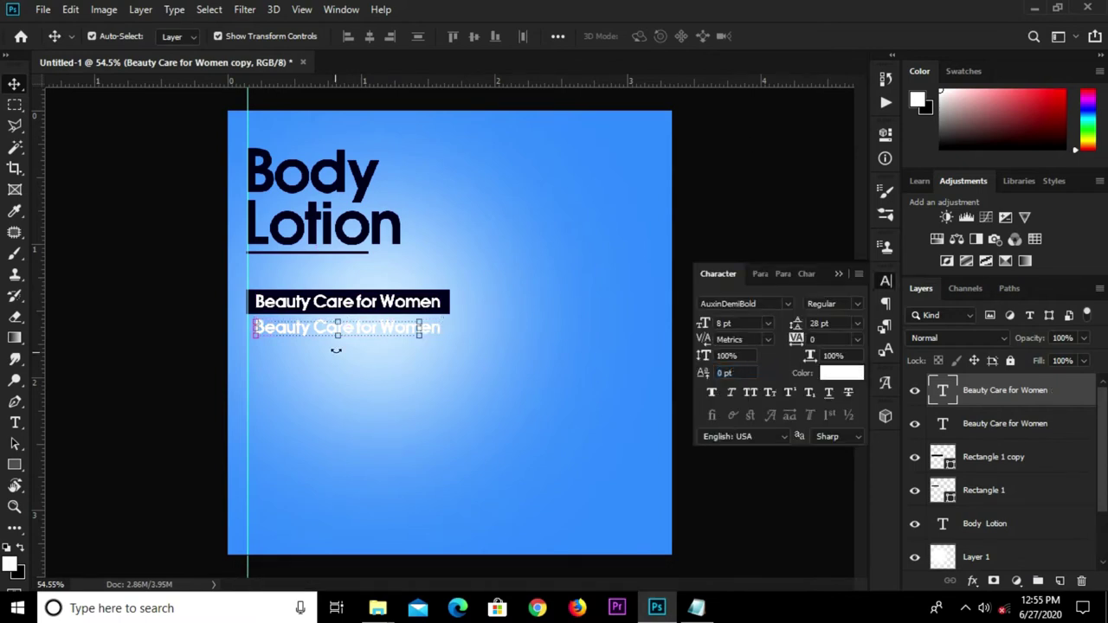
left_click(831, 372)
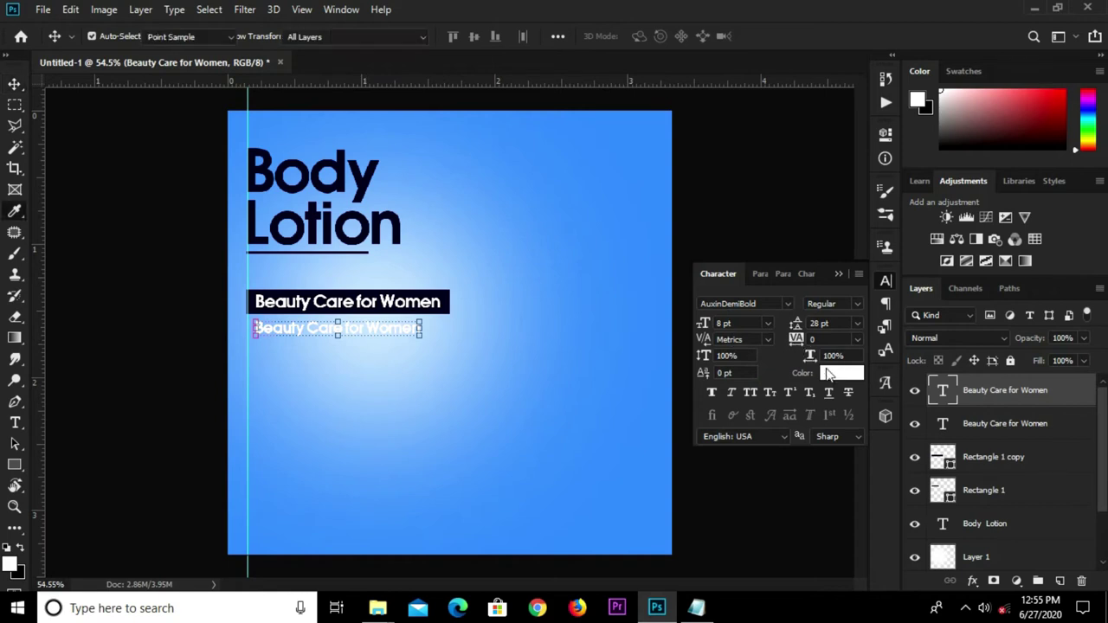
left_click(443, 294)
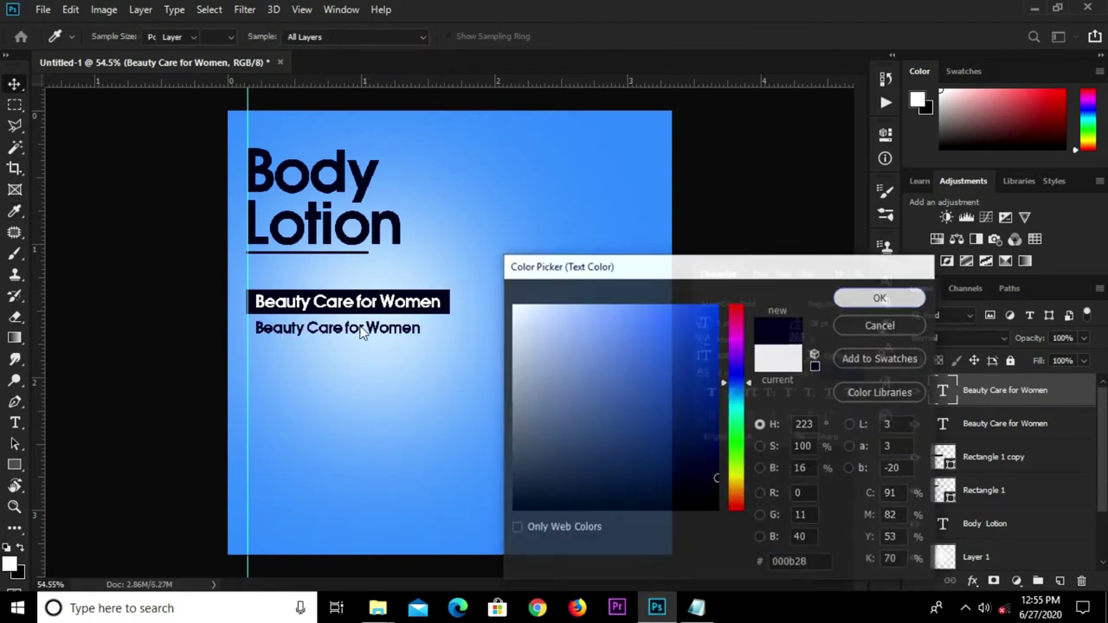
key("Return")
key("ctrl+plus")
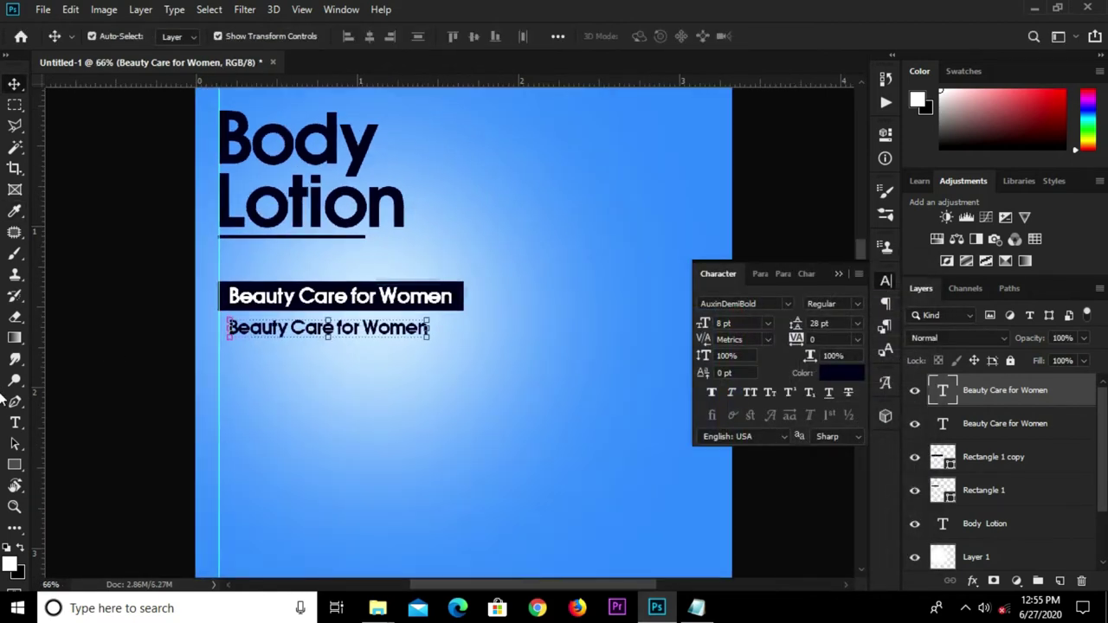
left_click(14, 423)
left_click(84, 422)
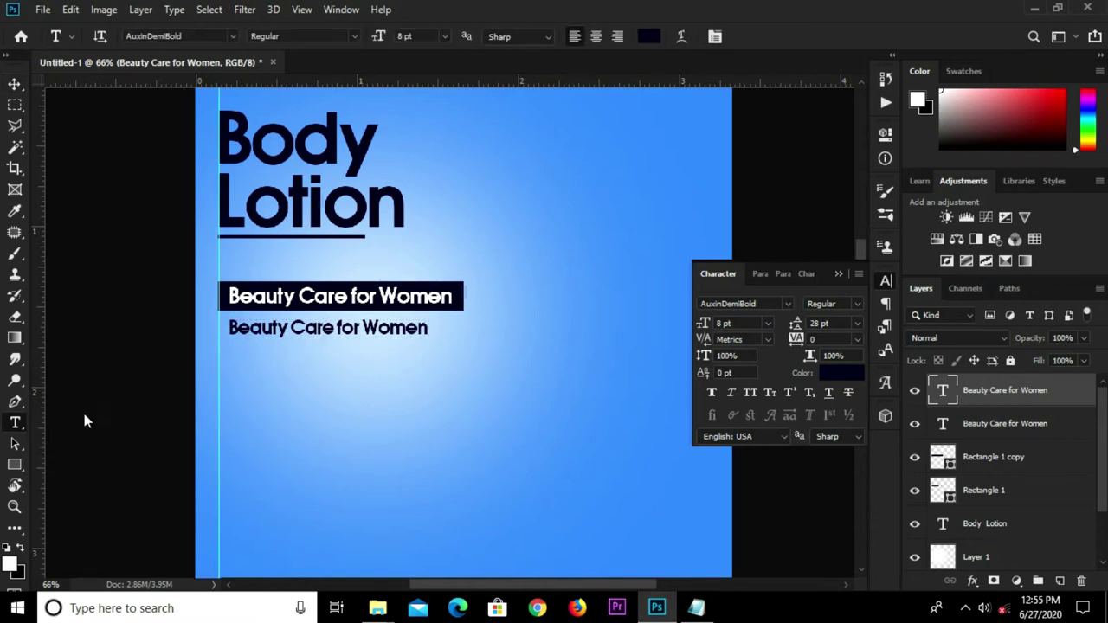
Step: Paste the body-copy paragraph into the duplicate tagline and break it into three lines
left_click(316, 333)
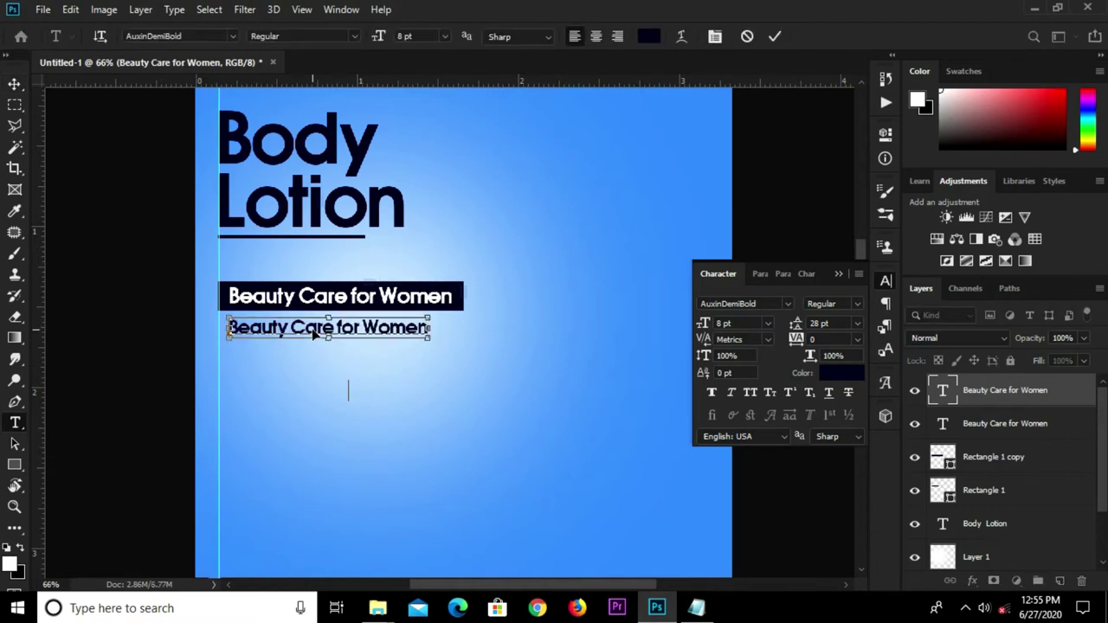
key("ctrl+v")
left_click(837, 274)
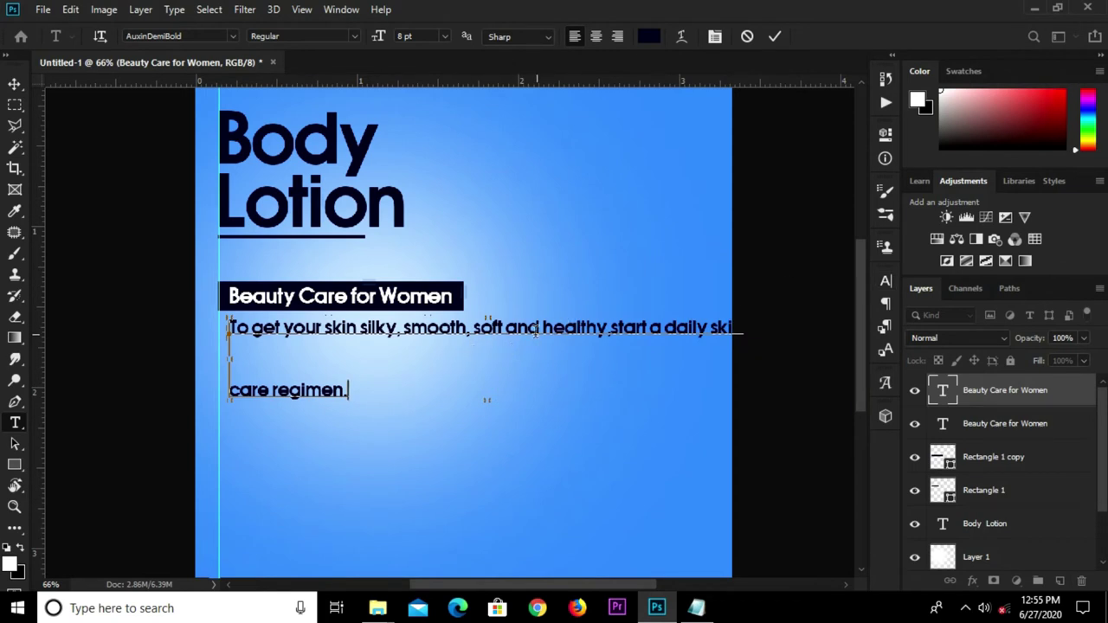
left_click(475, 327)
key("Return")
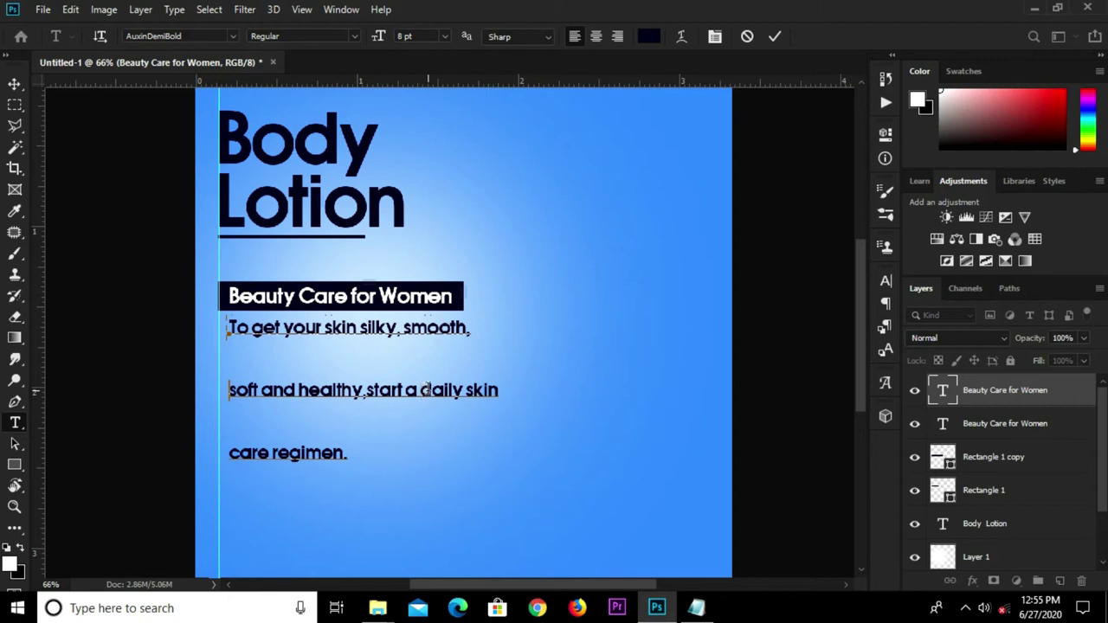
left_click(423, 390)
key("Return")
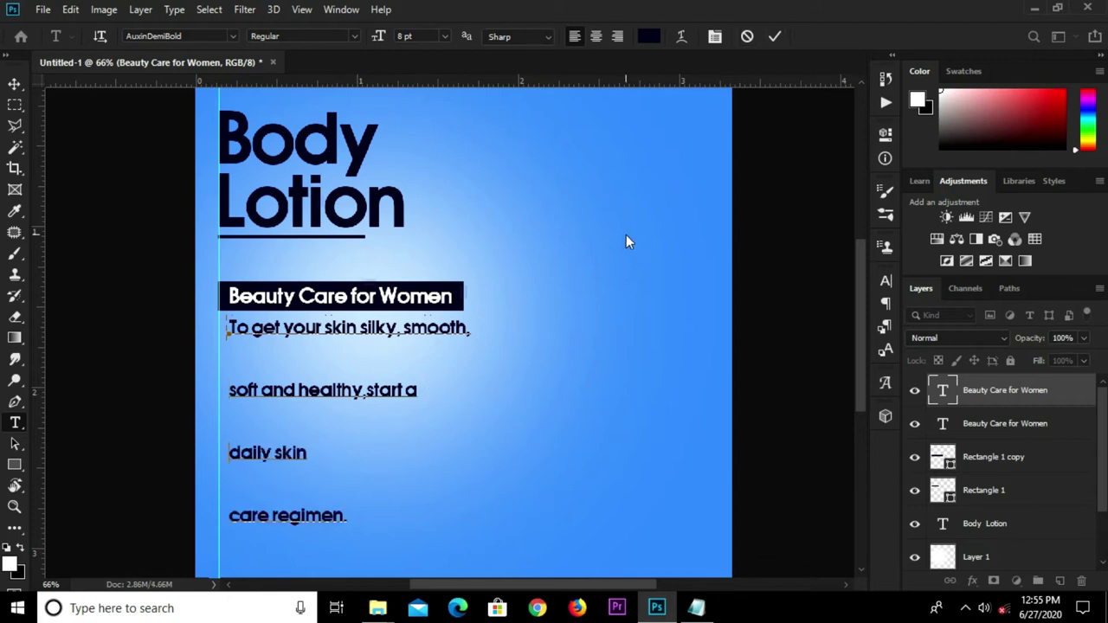
key("Down")
key("BackSpace")
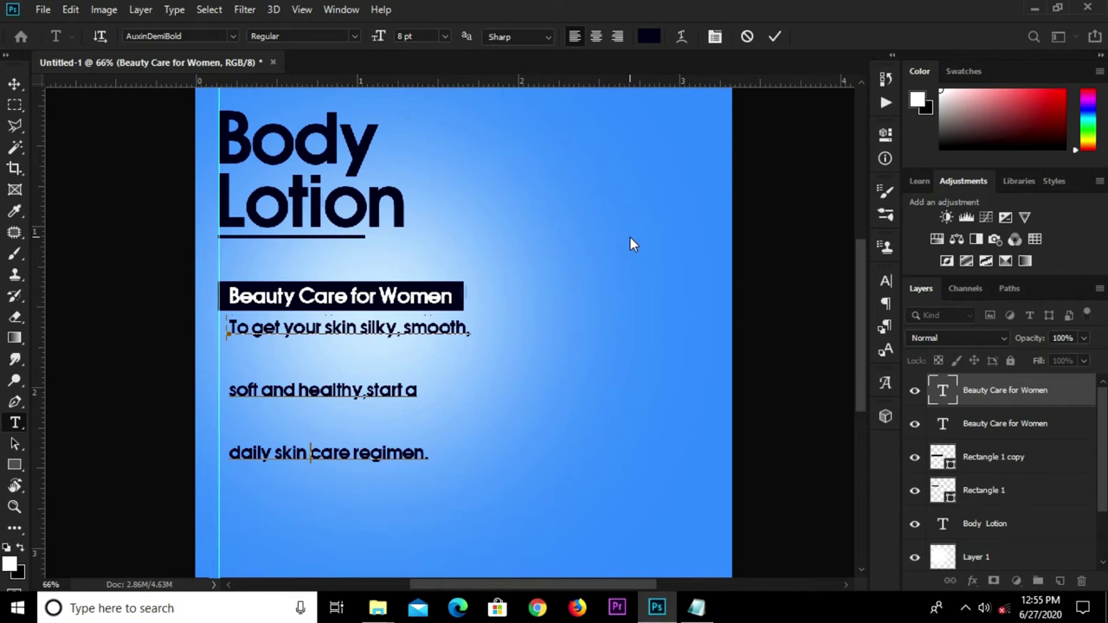
left_click(772, 37)
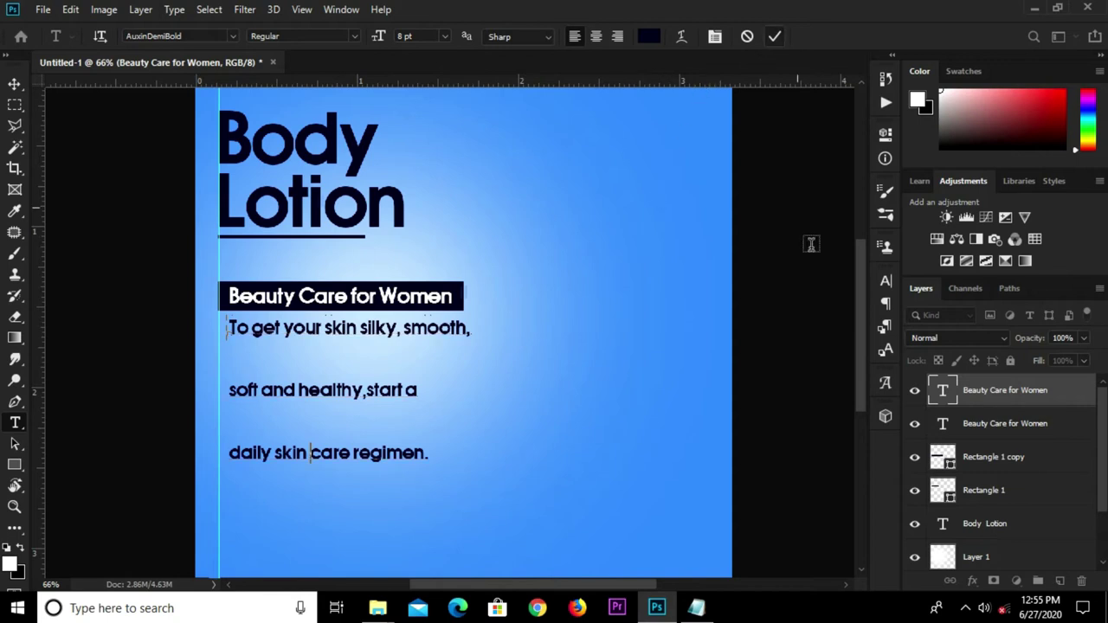
Step: Set the paragraph's line spacing to Auto
left_click(885, 280)
left_click(856, 323)
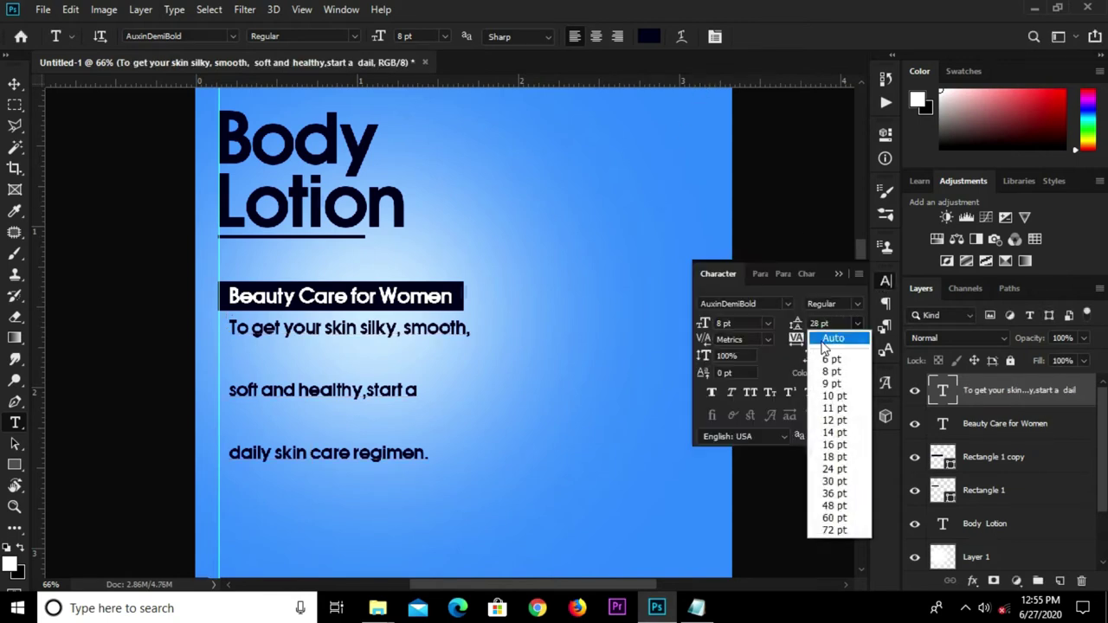
left_click(827, 326)
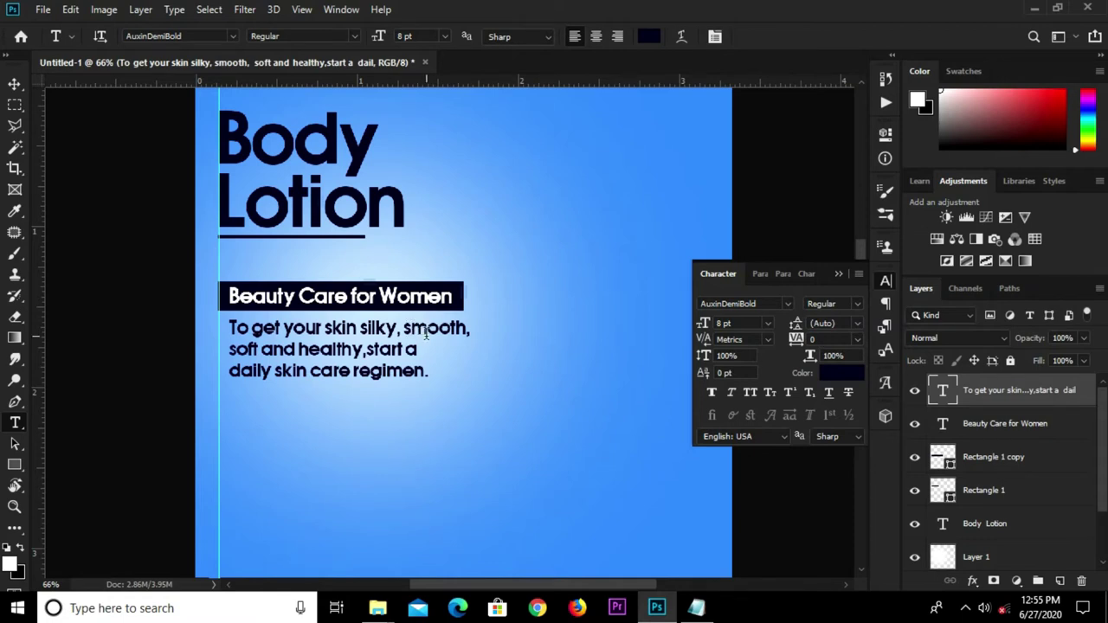
scroll(425, 336, "down", 1)
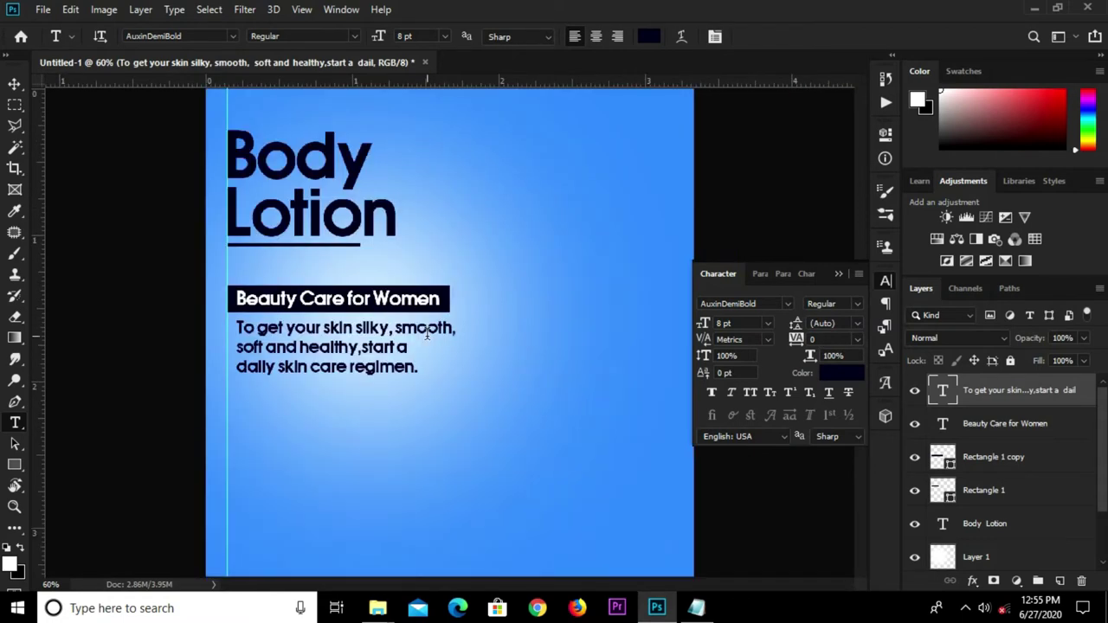
key("v")
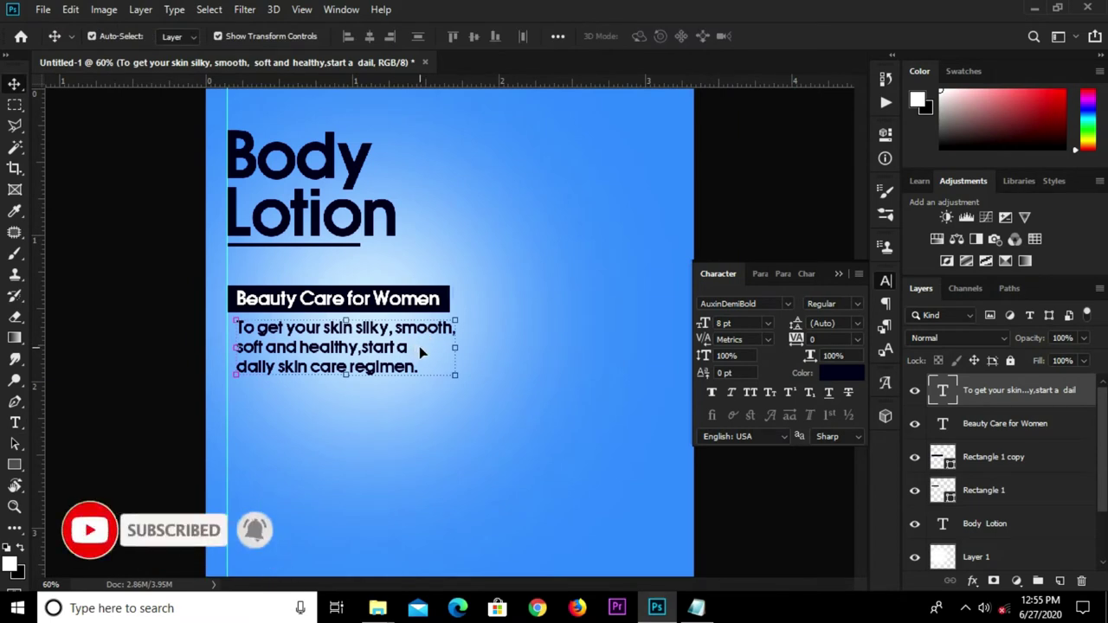
scroll(419, 346, "up", 1)
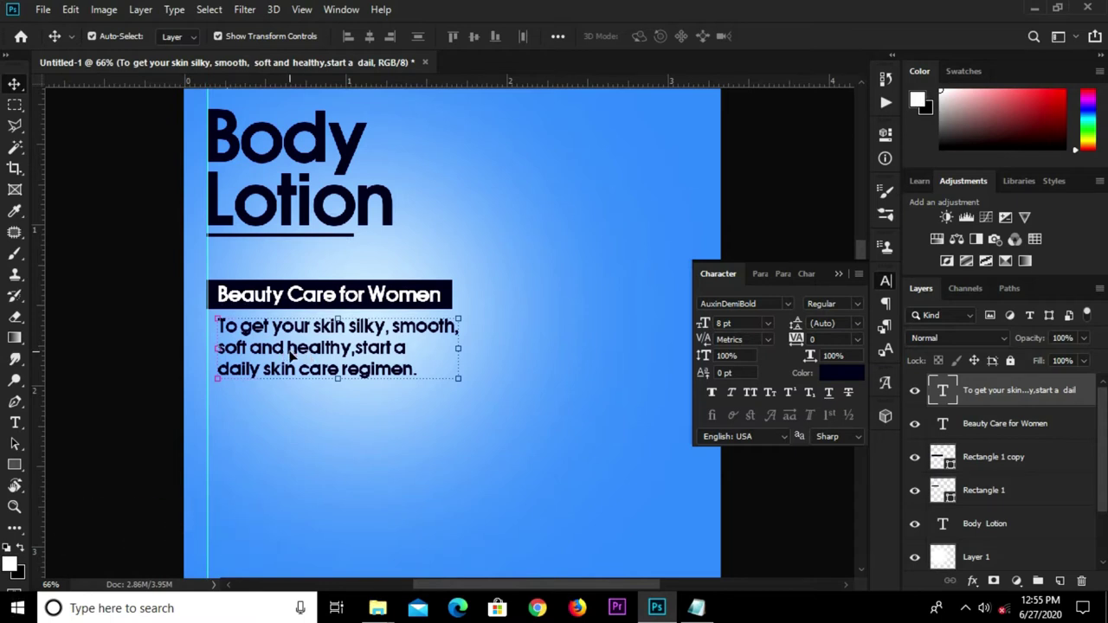
Step: Insert 'Shining' after 'soft' and fix the stray letter after 'start' in the body copy
key("t")
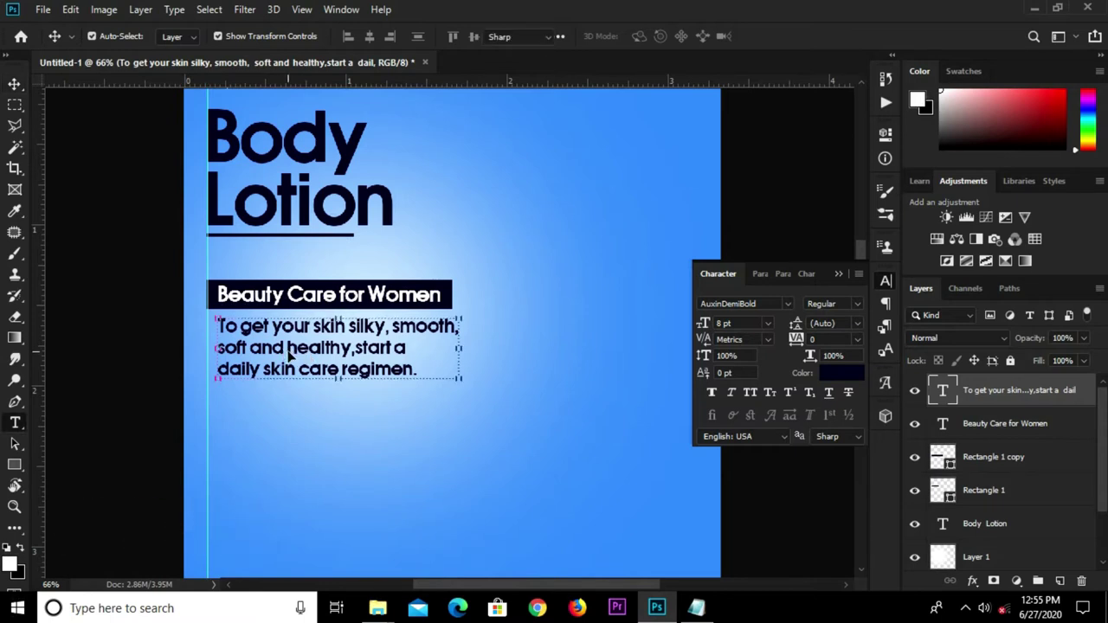
left_click(252, 346)
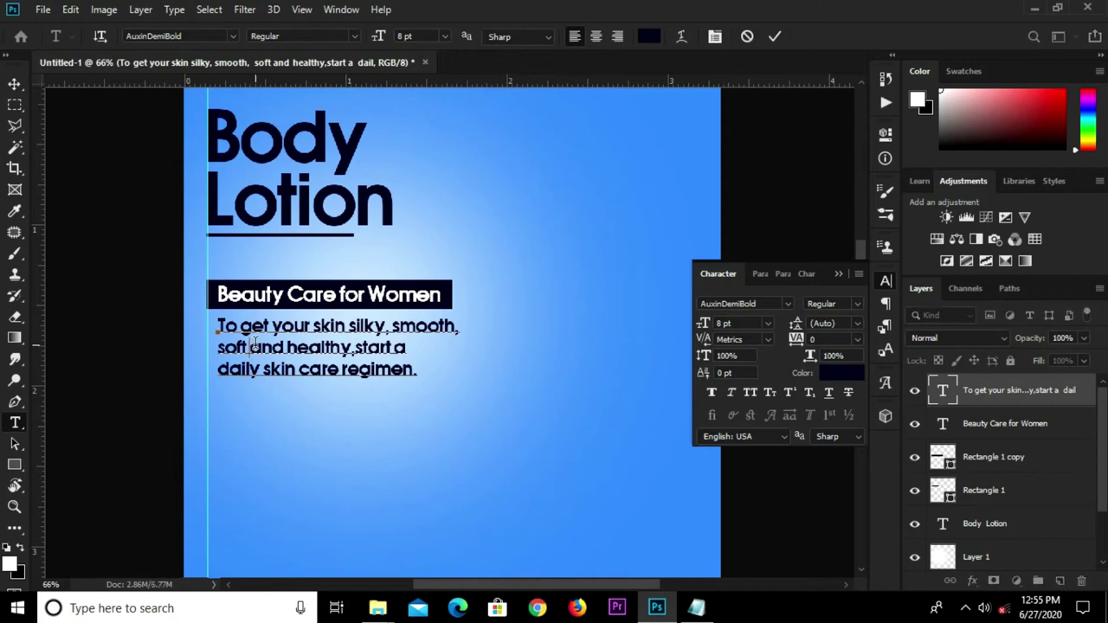
type("Shini")
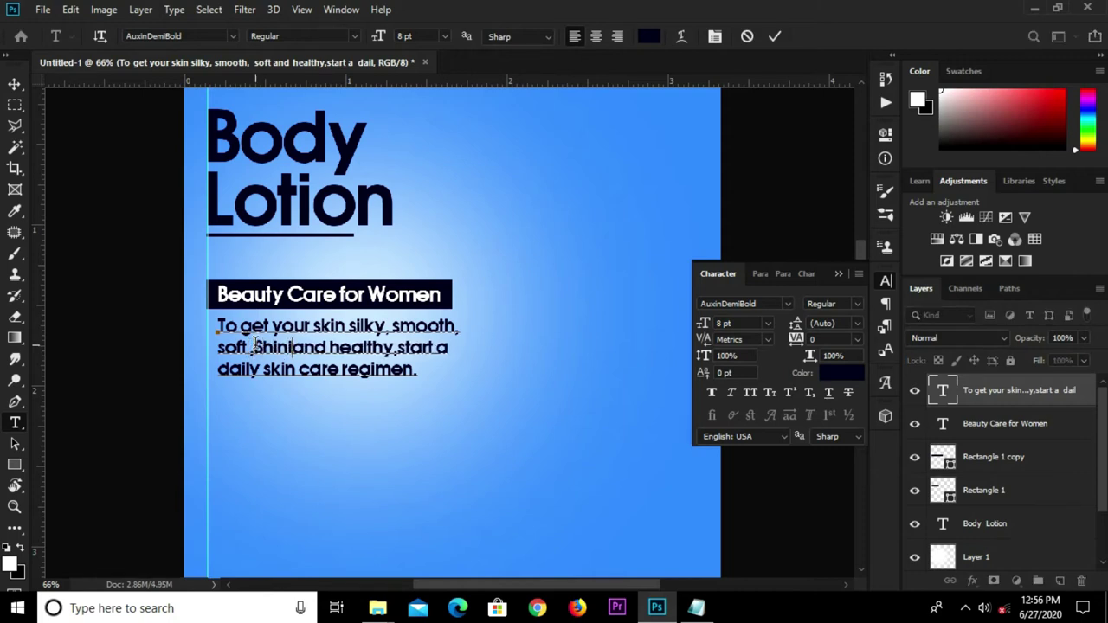
type("ng")
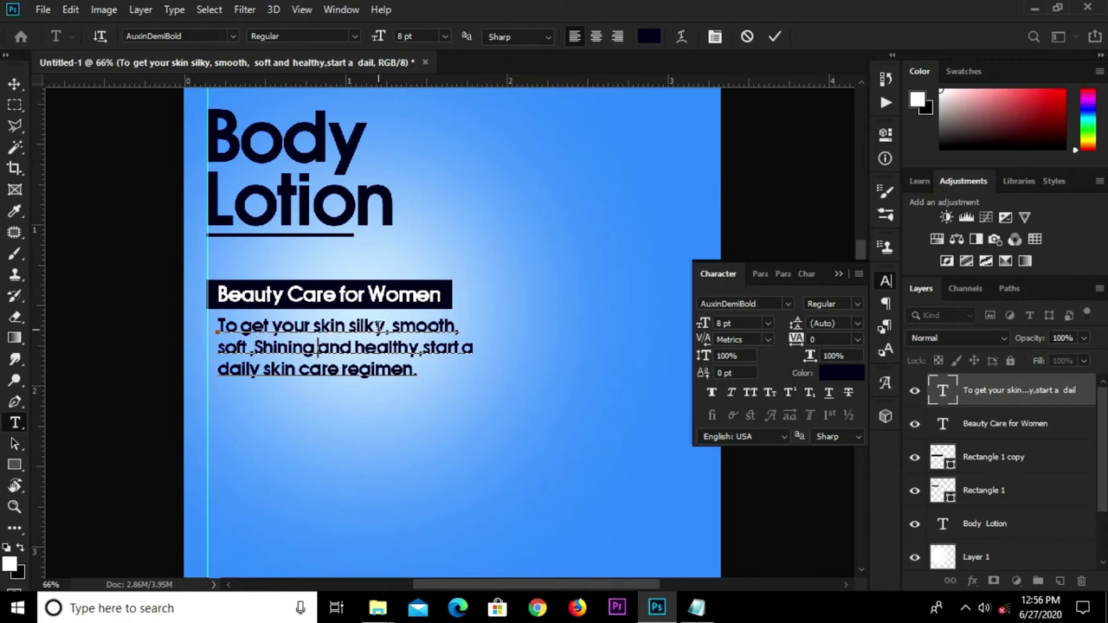
left_click_drag(462, 347, 472, 346)
left_click(473, 349)
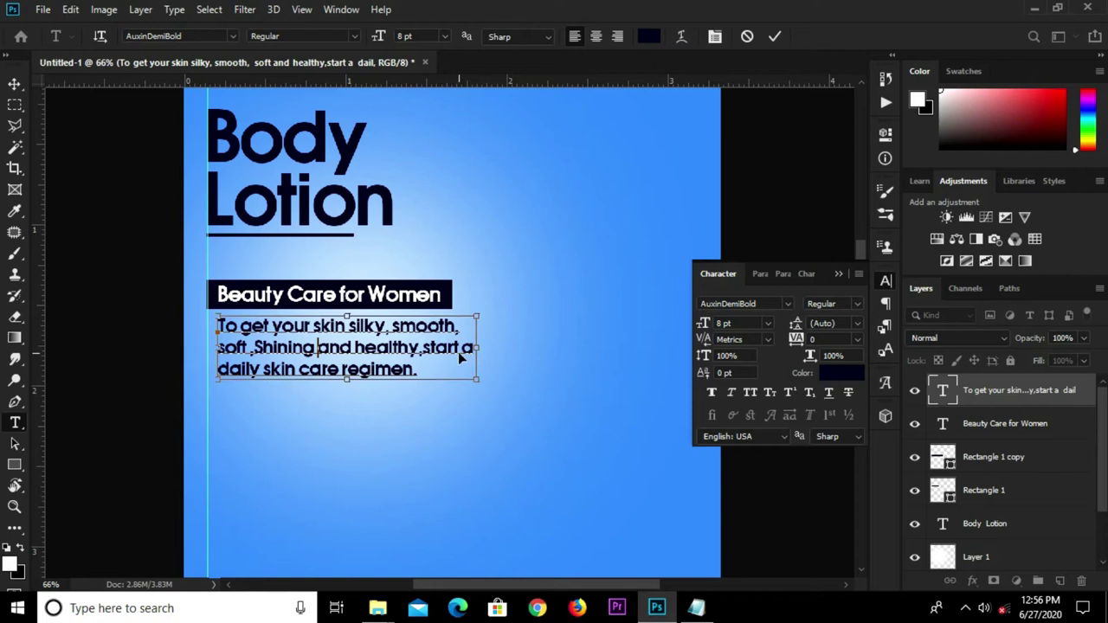
left_click(471, 347)
key("BackSpace")
key("BackSpace")
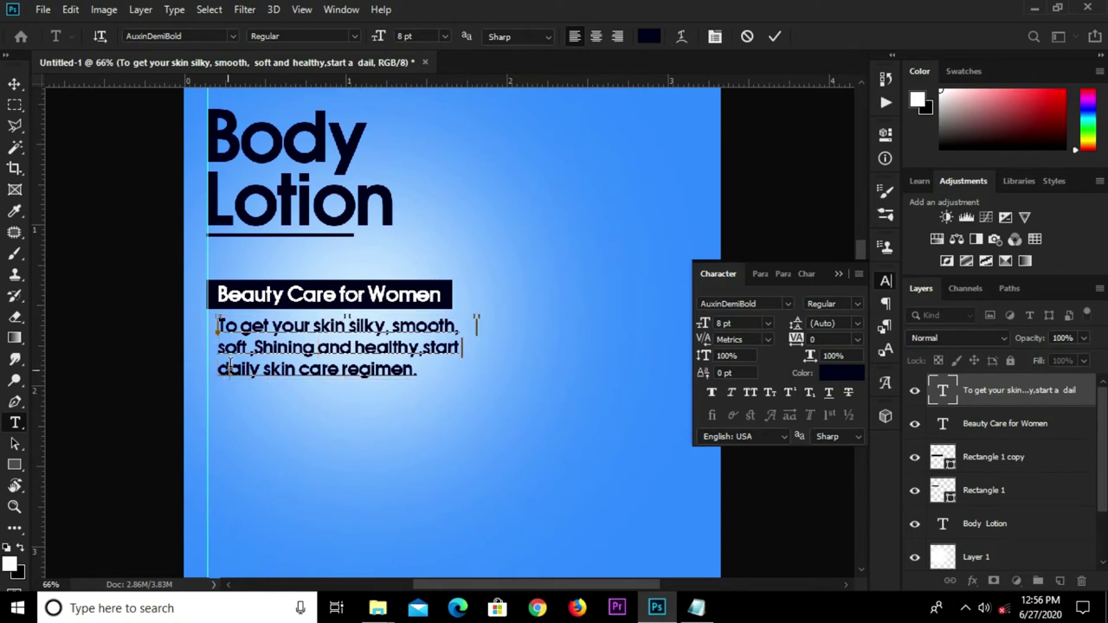
type("d")
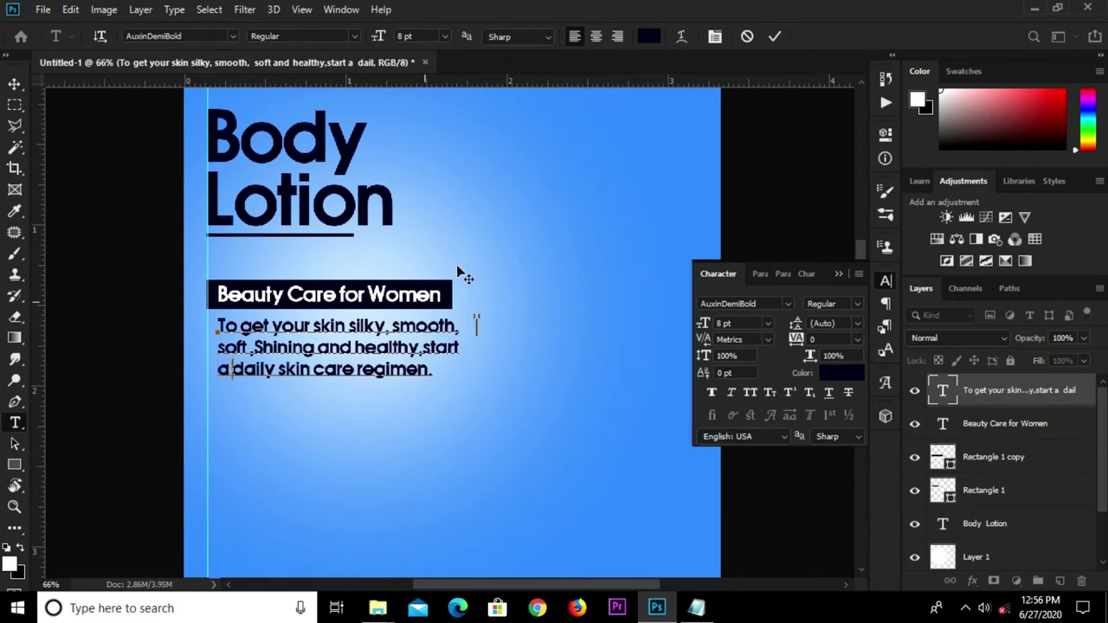
left_click(775, 37)
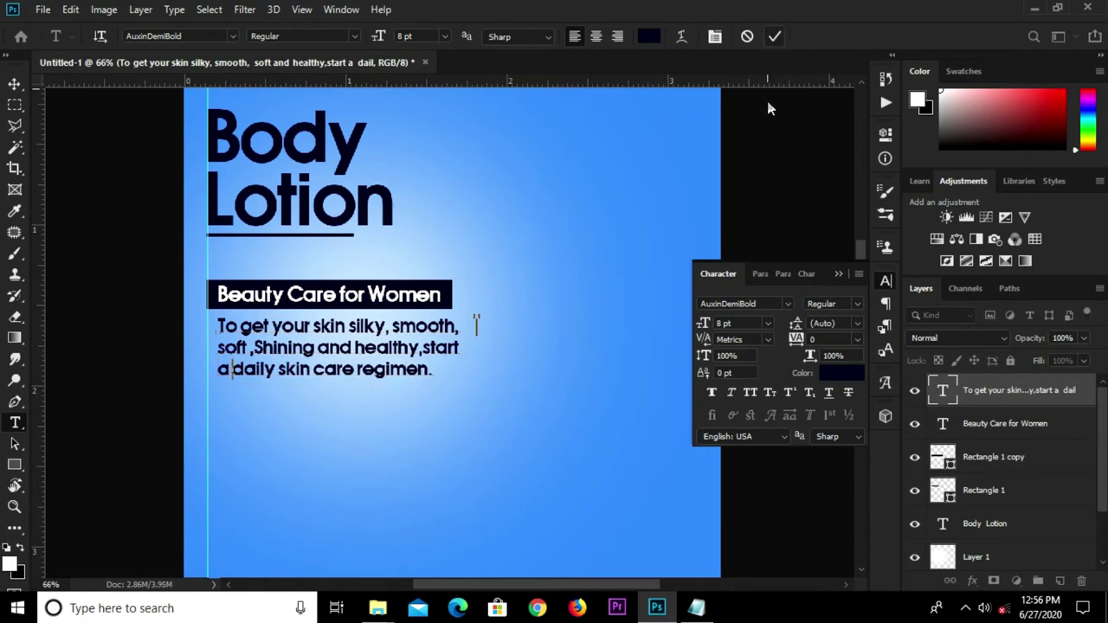
left_click(838, 275)
Step: Align the body-copy paragraph with the left guide
key("v")
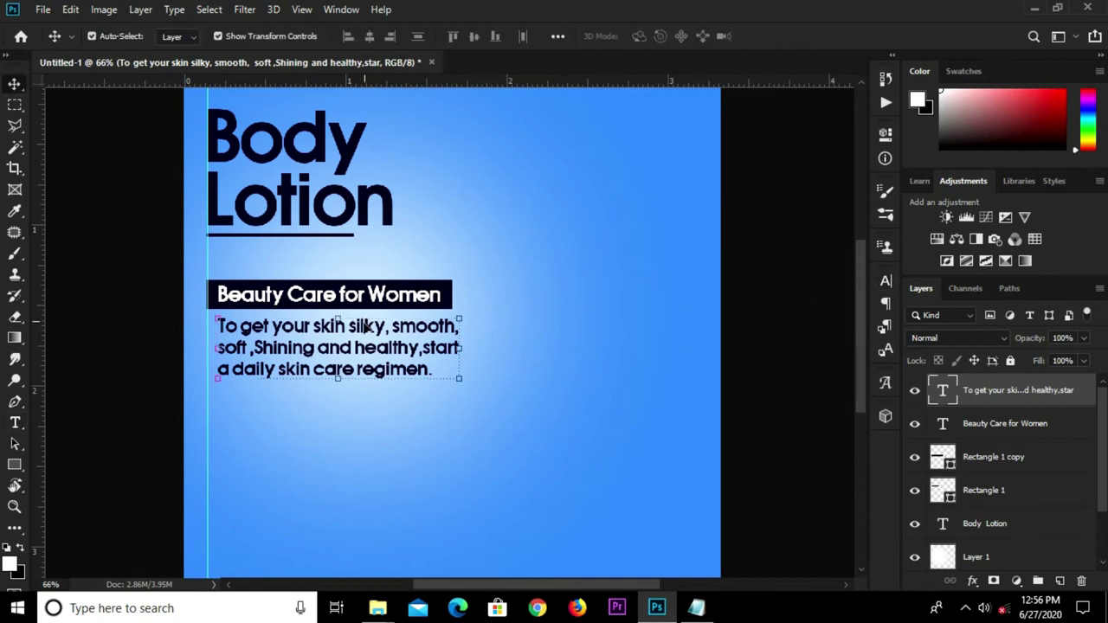
left_click_drag(361, 337, 350, 342)
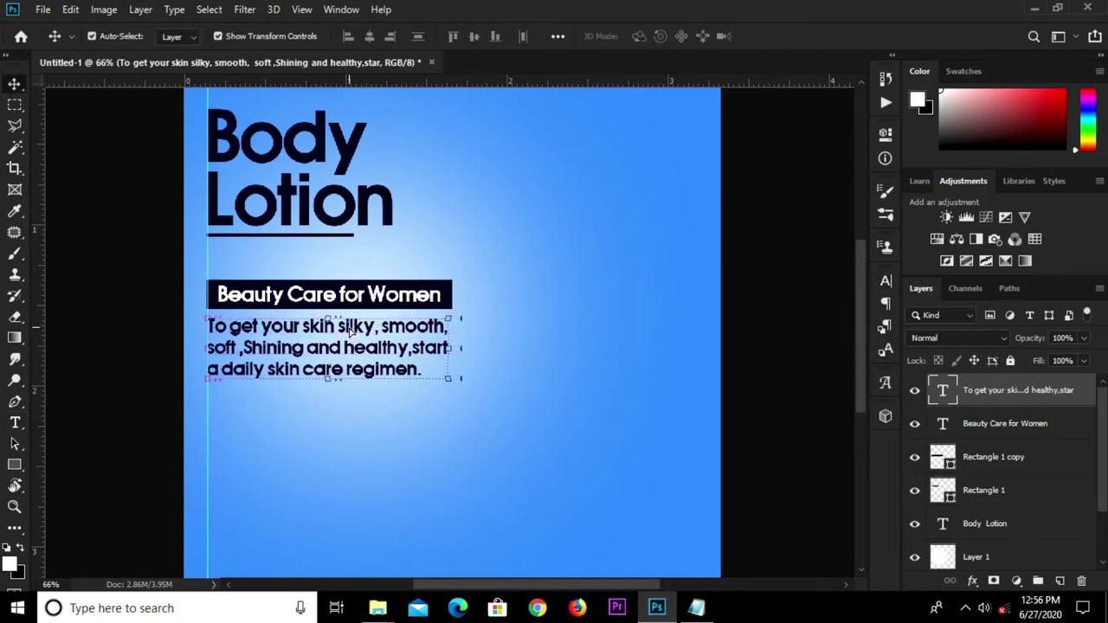
key("Left")
key("Left")
key("Left")
key("Up")
key("Up")
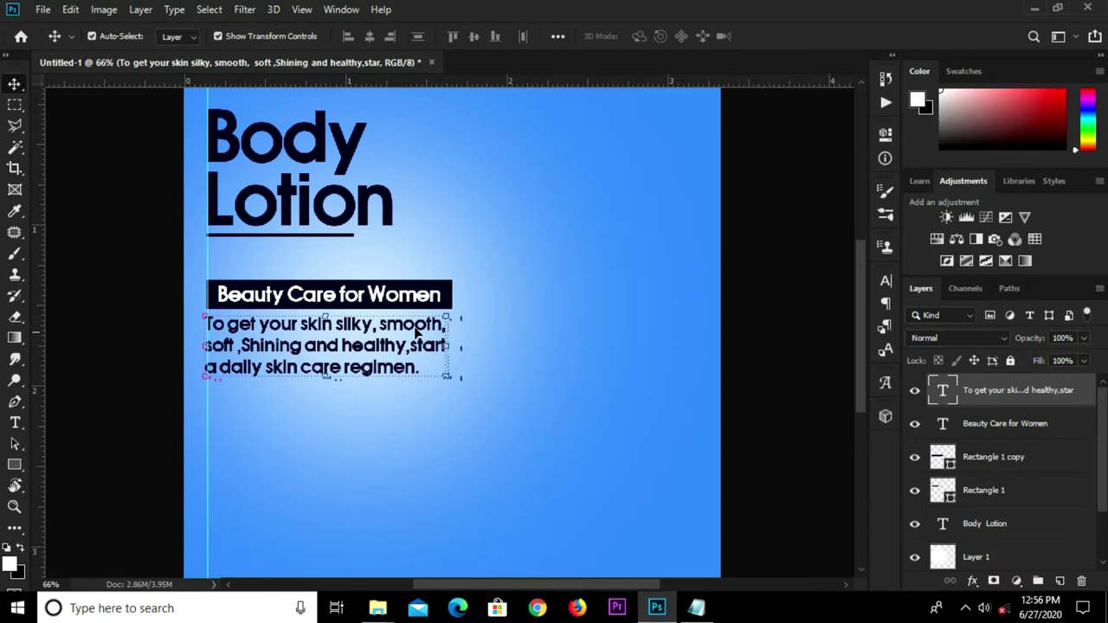
left_click(731, 341)
left_click(379, 375)
key("Right")
key("Right")
left_click(113, 344)
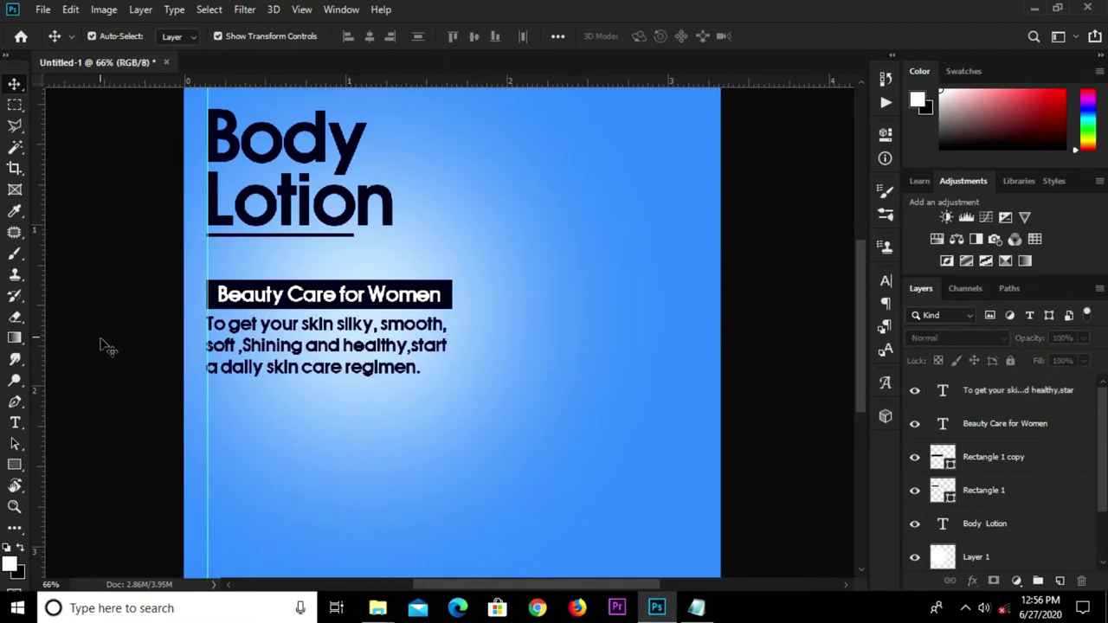
Step: Duplicate the navy bar below the body copy and narrow the copy to about 55% width
left_click(448, 295)
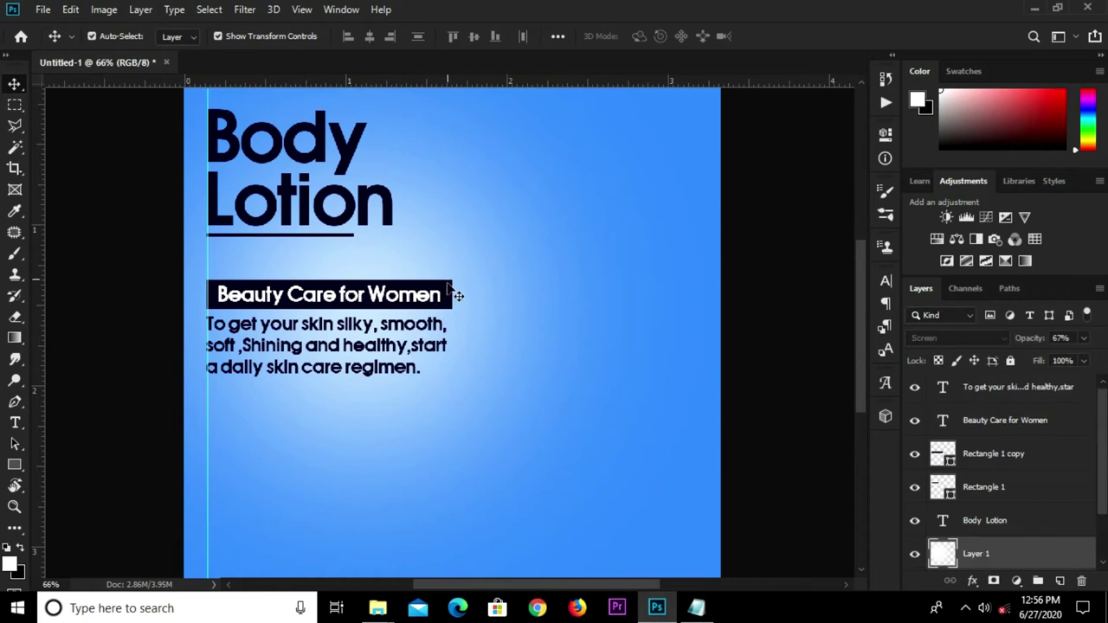
left_click(448, 295)
key("ctrl+t")
mouse_move(449, 307)
left_mouse_down()
mouse_move(437, 359)
mouse_move(440, 348)
left_mouse_up()
key("ctrl+z")
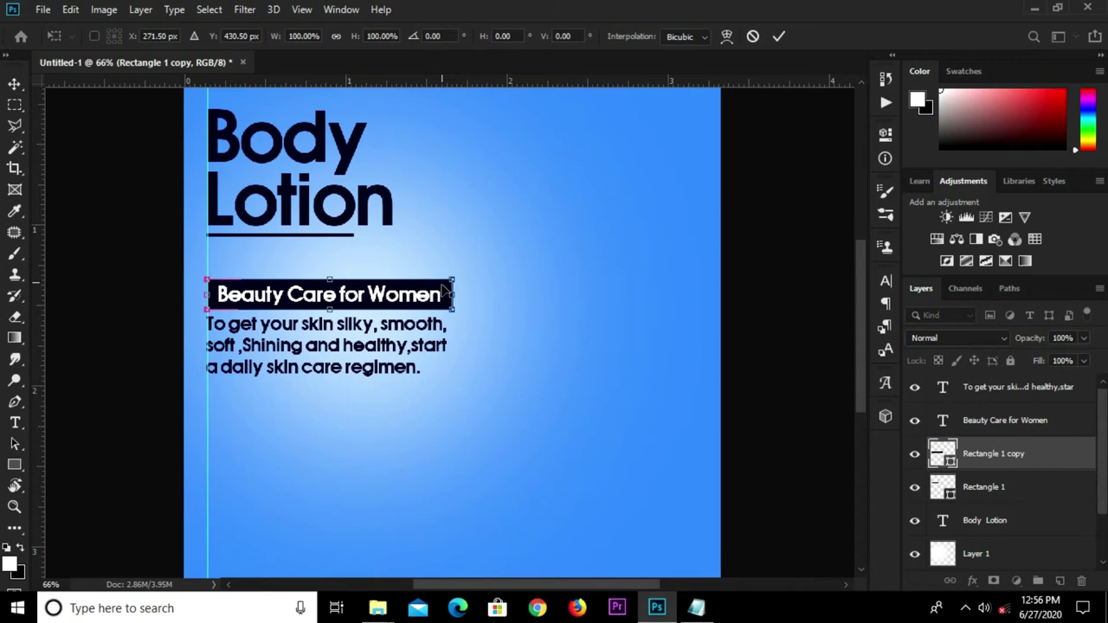
key("Return")
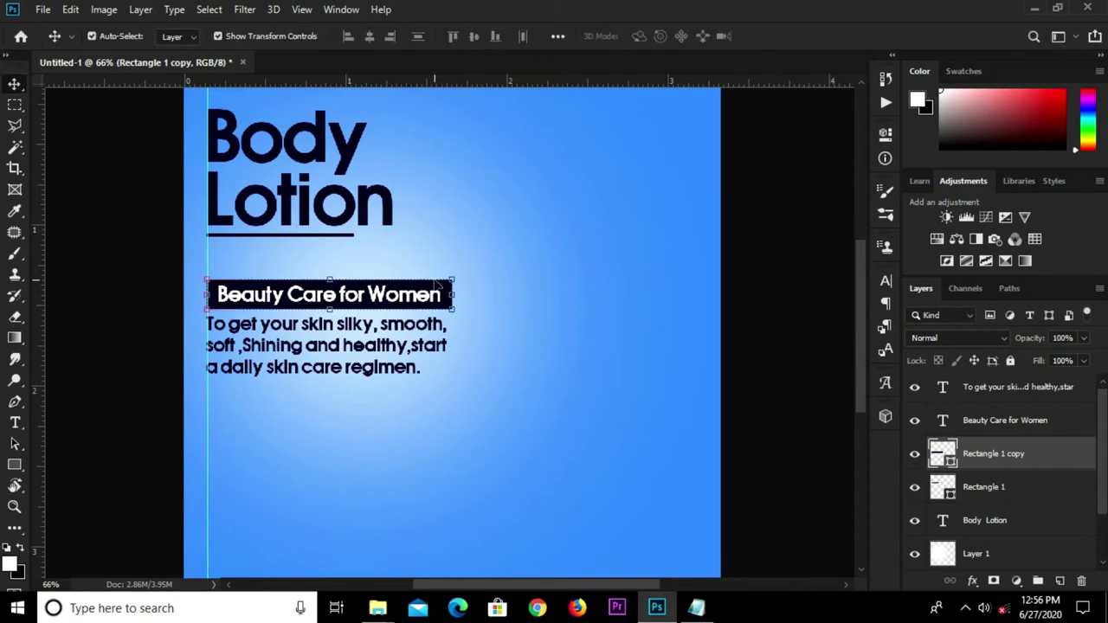
left_click_drag(446, 285, 499, 322)
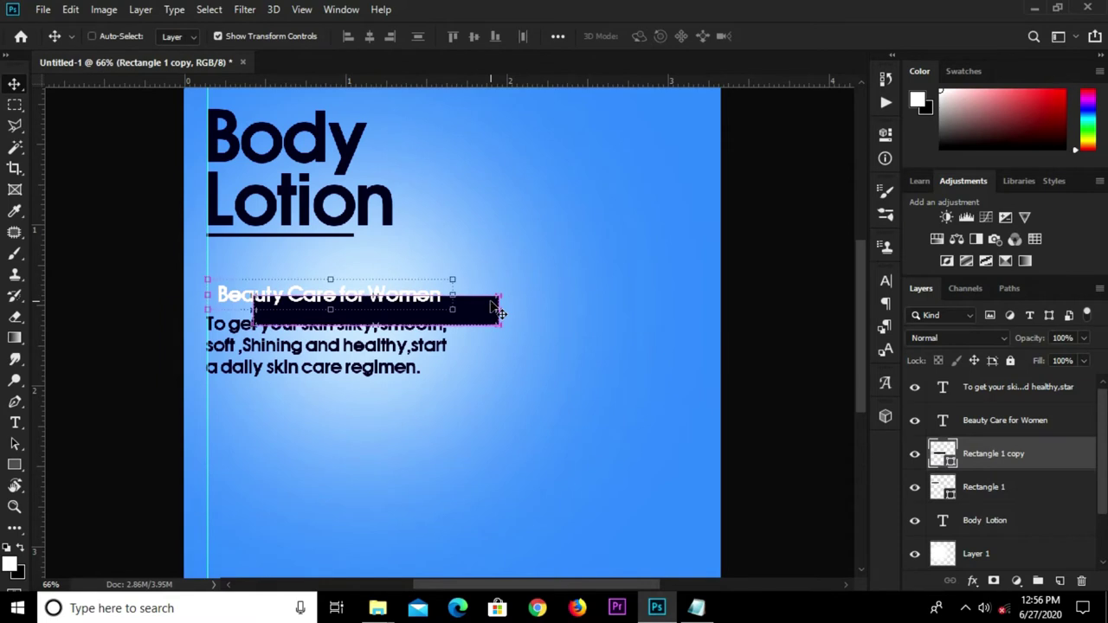
key("ctrl+z")
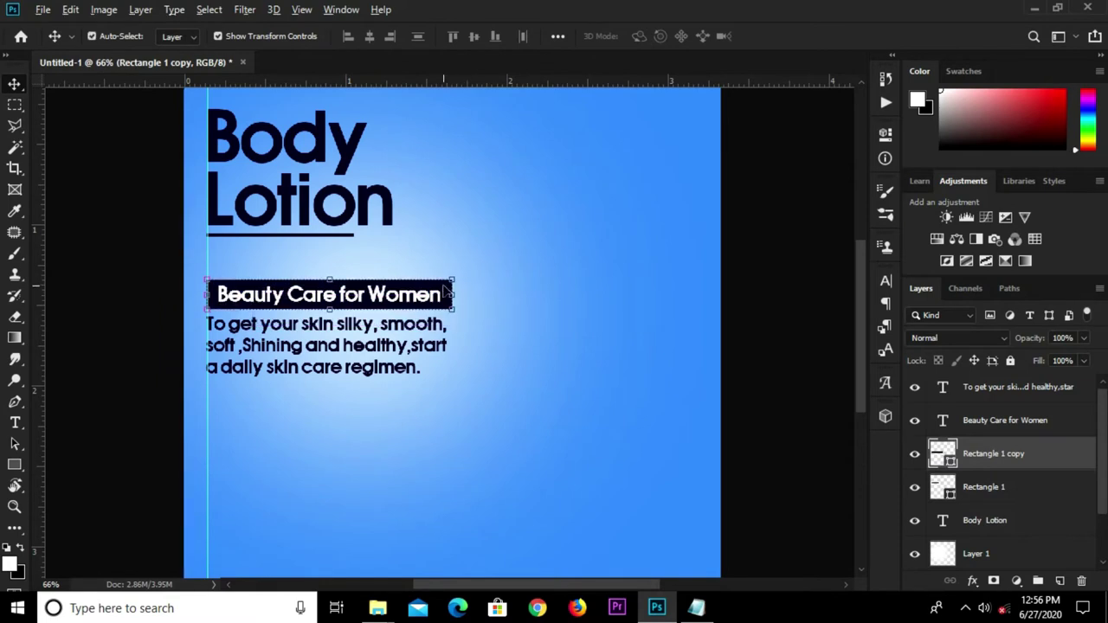
mouse_move(446, 289)
left_mouse_down()
mouse_move(444, 413)
mouse_move(445, 400)
mouse_move(288, 418)
mouse_move(344, 418)
left_mouse_up()
key("ctrl+t")
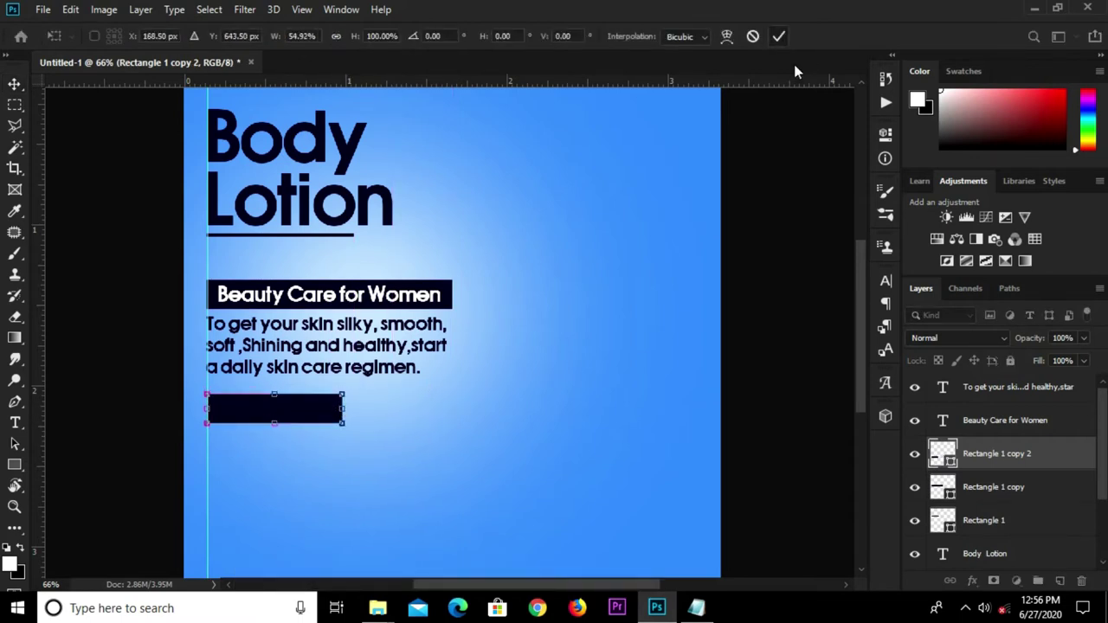
left_click(778, 35)
Step: Give Rectangle 1 copy 2 no fill and a 6 px black stroke
left_click(883, 135)
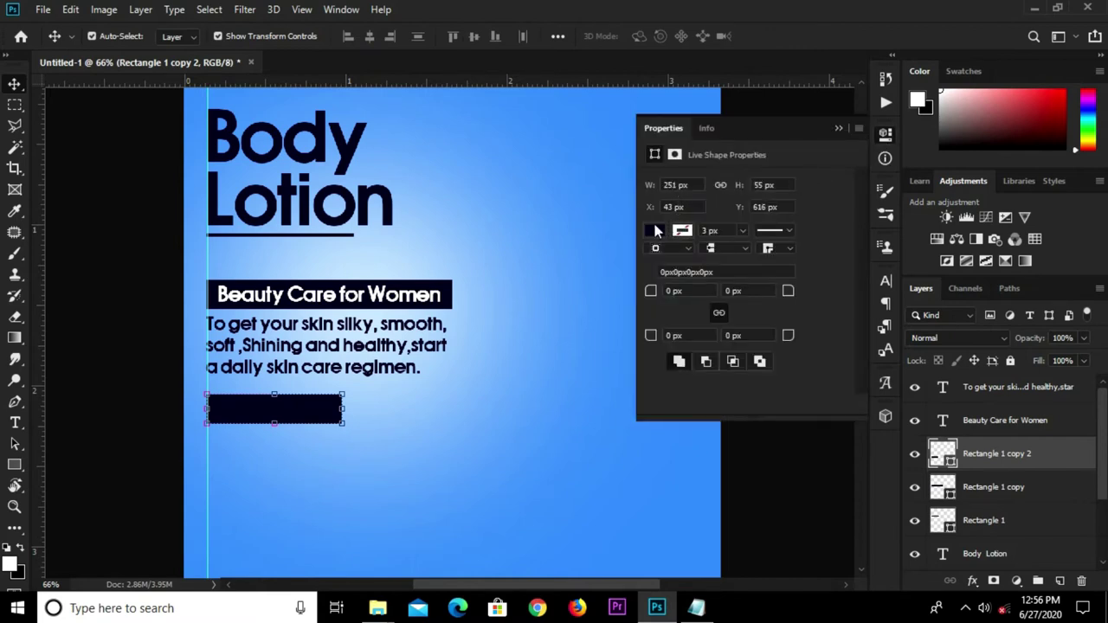
left_click(654, 231)
left_click(682, 230)
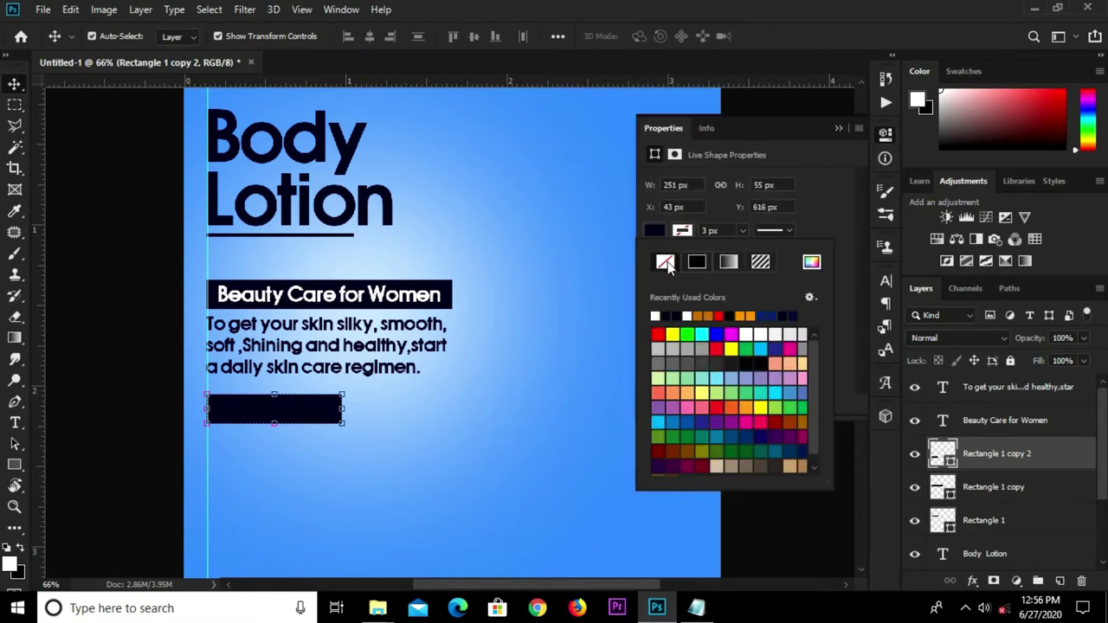
left_click(673, 315)
left_click(658, 230)
left_click(664, 262)
left_click(684, 232)
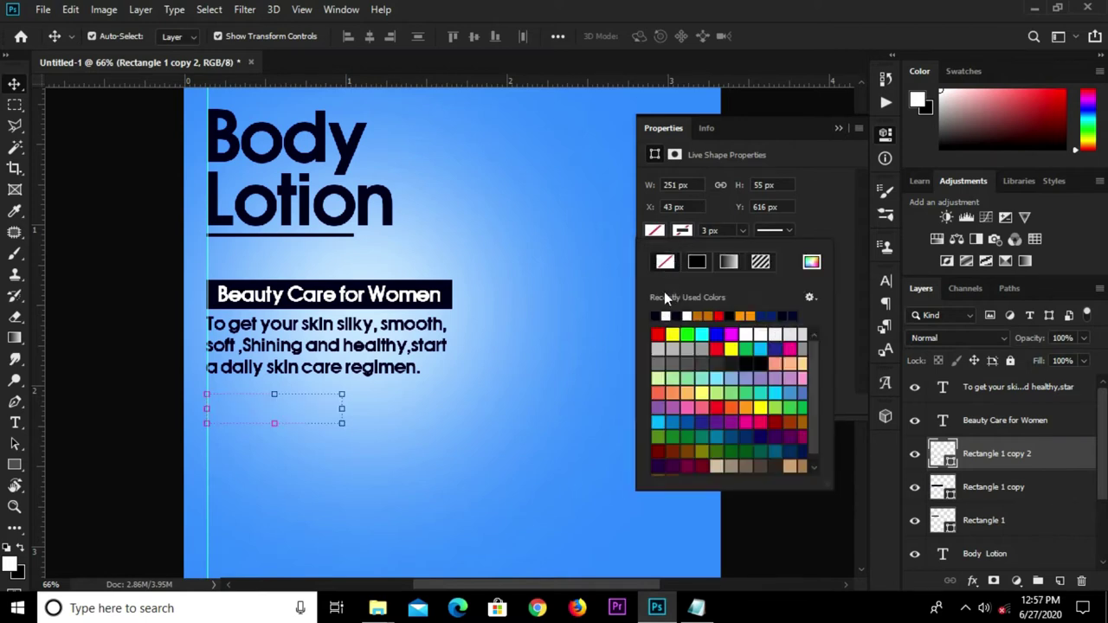
left_click(657, 316)
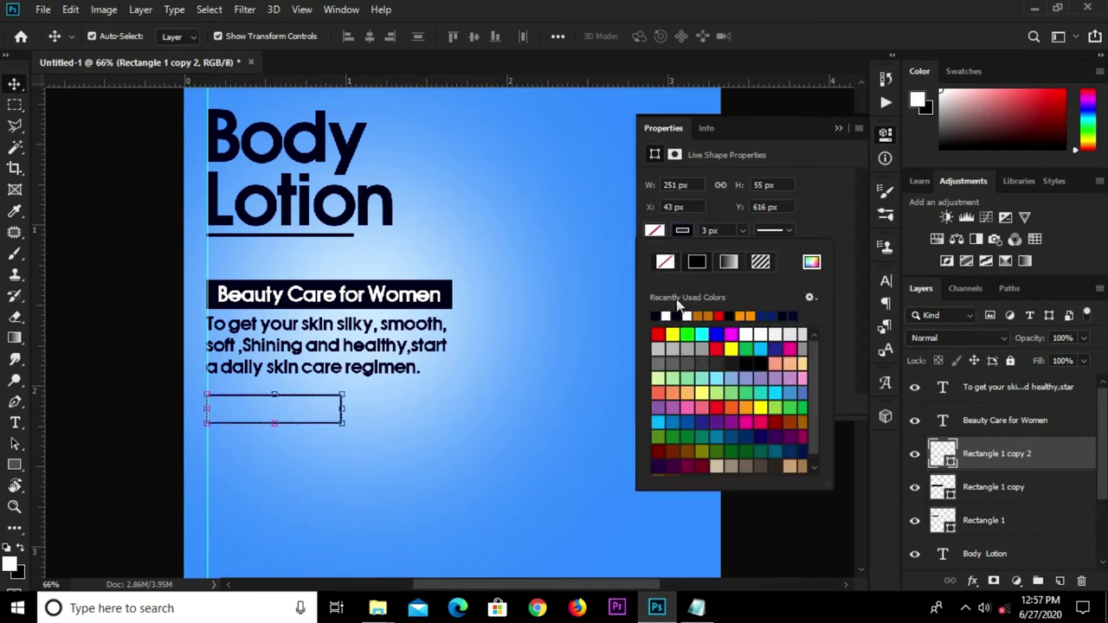
left_click(740, 227)
left_click(699, 230)
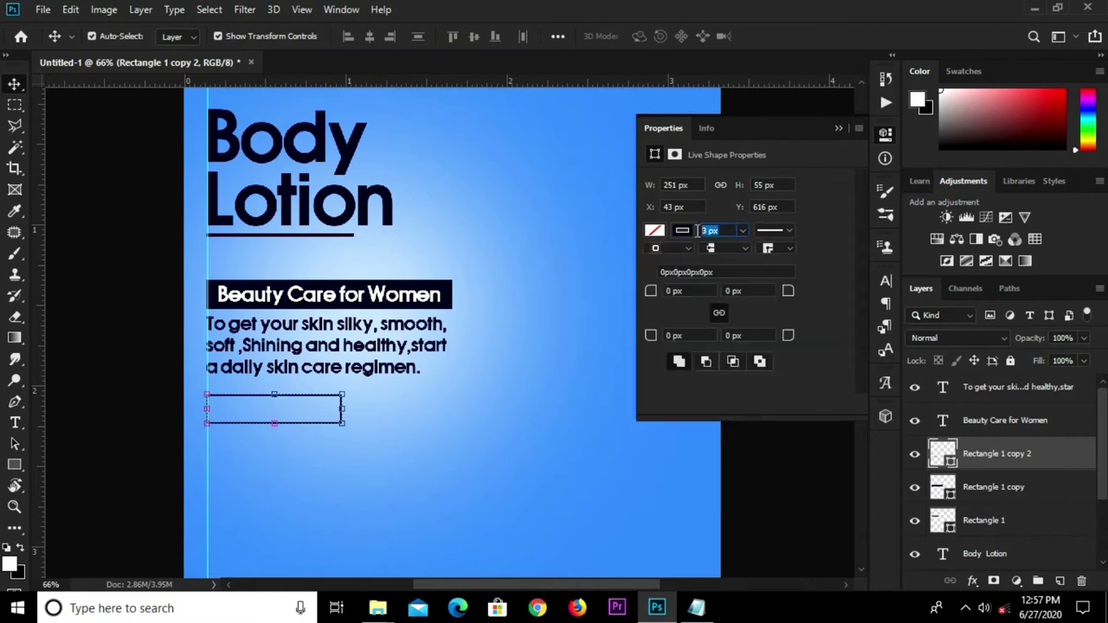
type("6")
key("Return")
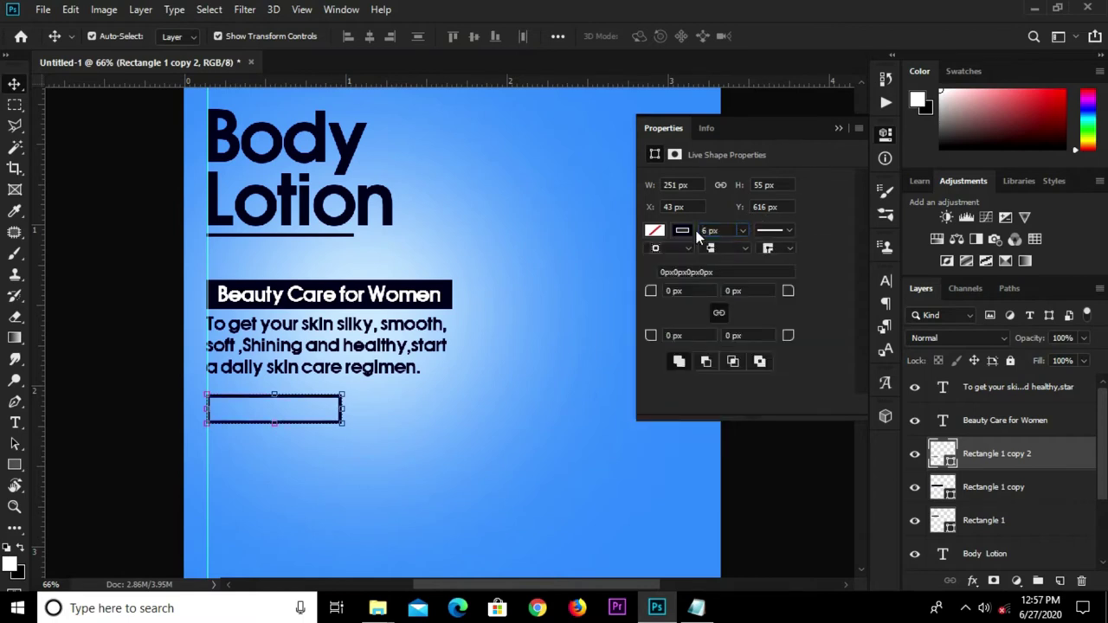
left_click(838, 128)
left_click(372, 359)
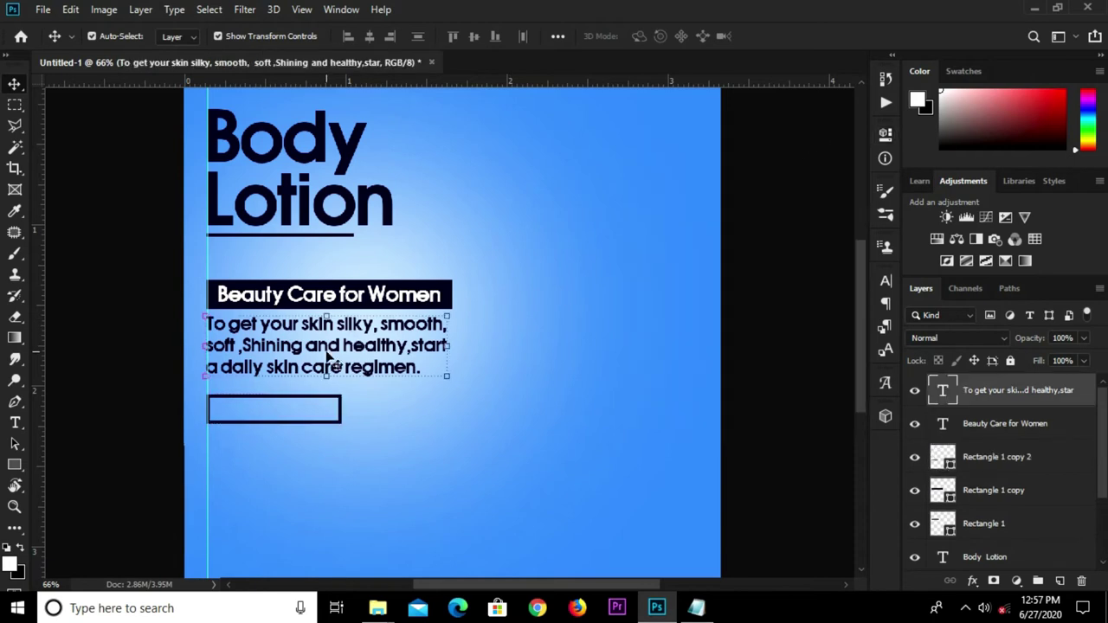
Step: Duplicate the body copy, change its text to 'SHOP NOW', and move it into the outlined box
left_click_drag(333, 347, 430, 471, "alt")
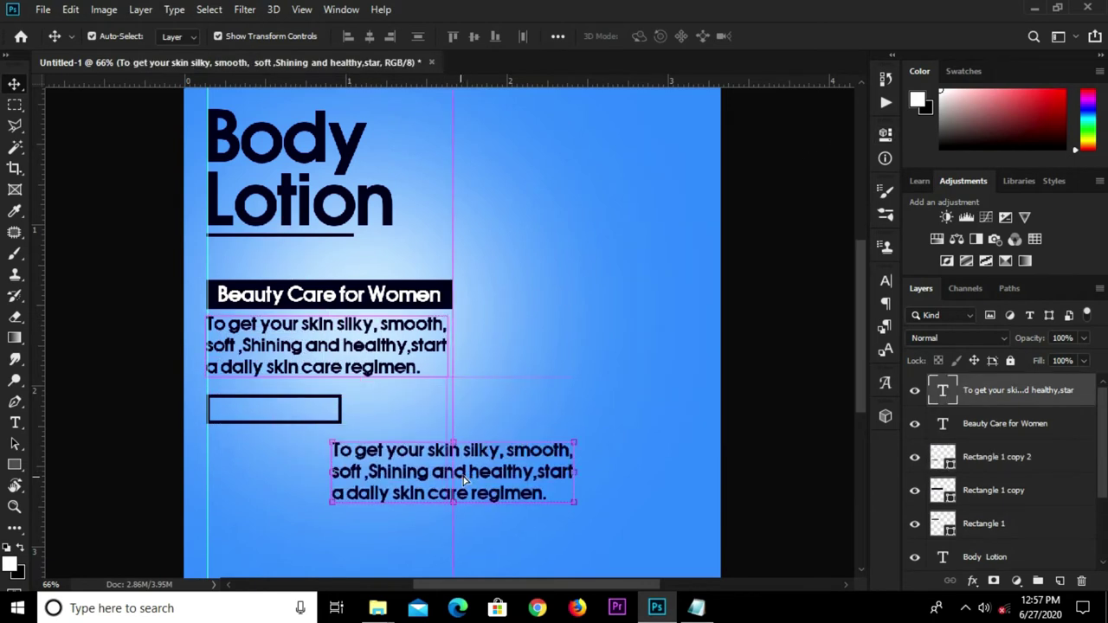
key("t")
left_click(430, 471)
key("ctrl+a")
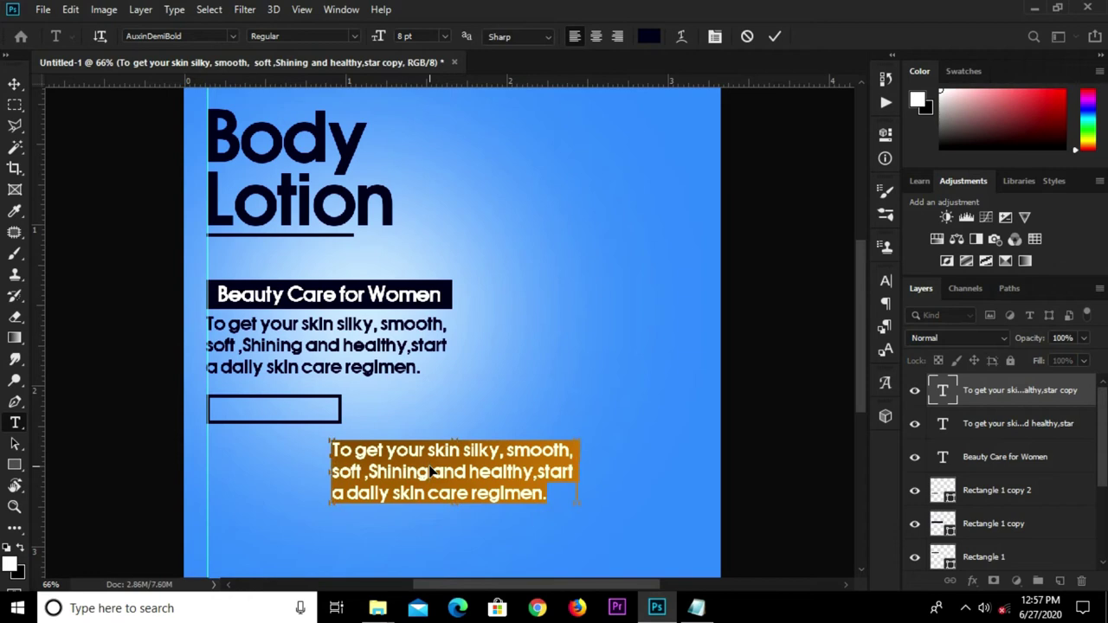
type("SHOP")
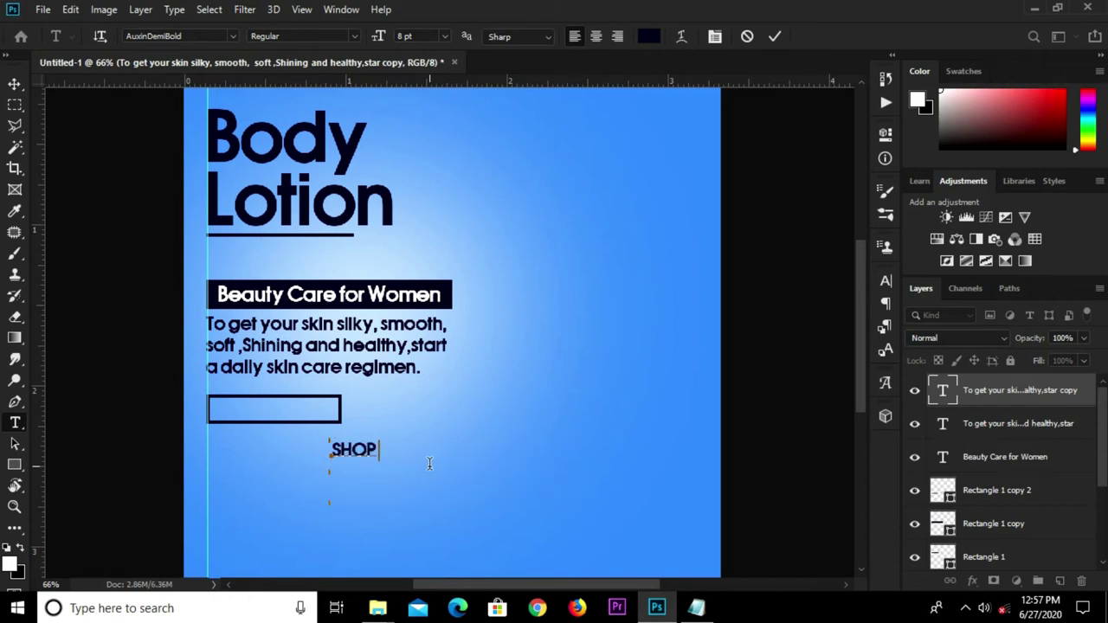
type(" NOW")
left_click(775, 43)
key("v")
left_click_drag(394, 457, 291, 416)
scroll(291, 416, "up", 2)
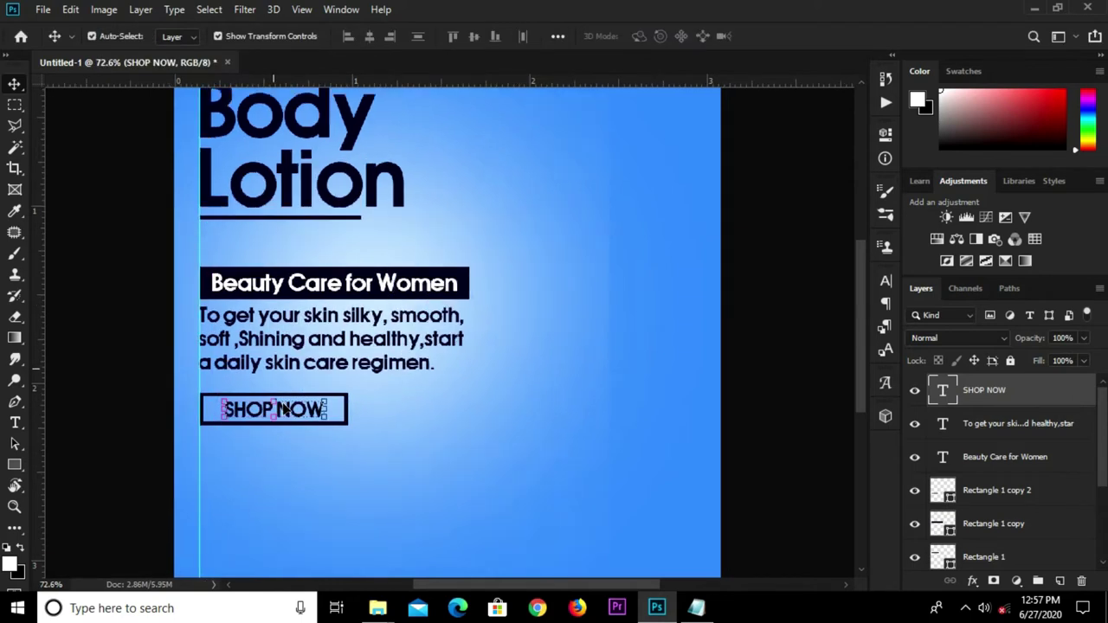
Step: Narrow the SHOP NOW outline box by pulling its right edge inward
left_click(359, 407)
scroll(359, 404, "up", 5)
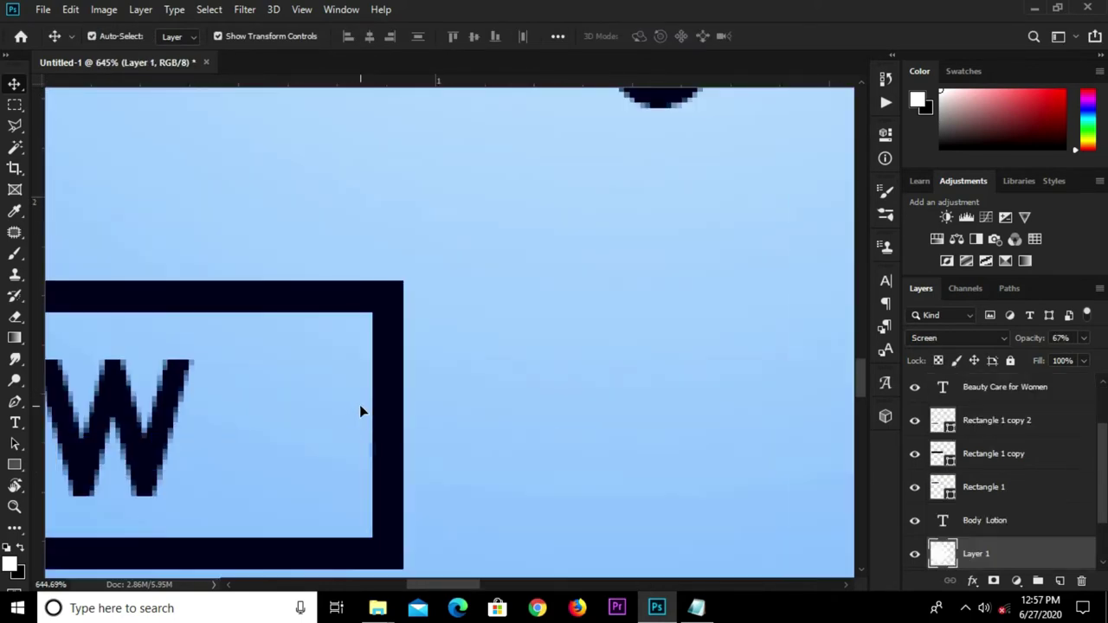
scroll(359, 407, "down", 2)
scroll(362, 408, "down", 1)
scroll(363, 409, "down", 1)
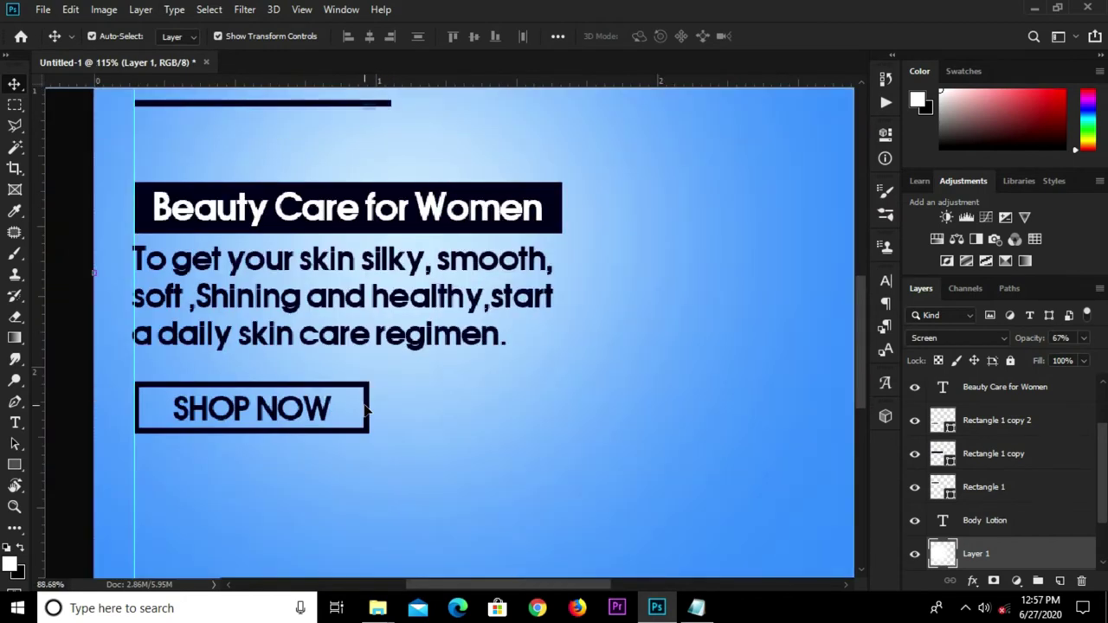
scroll(365, 412, "down", 1)
scroll(364, 412, "up", 1)
scroll(366, 409, "up", 1)
left_click(370, 405)
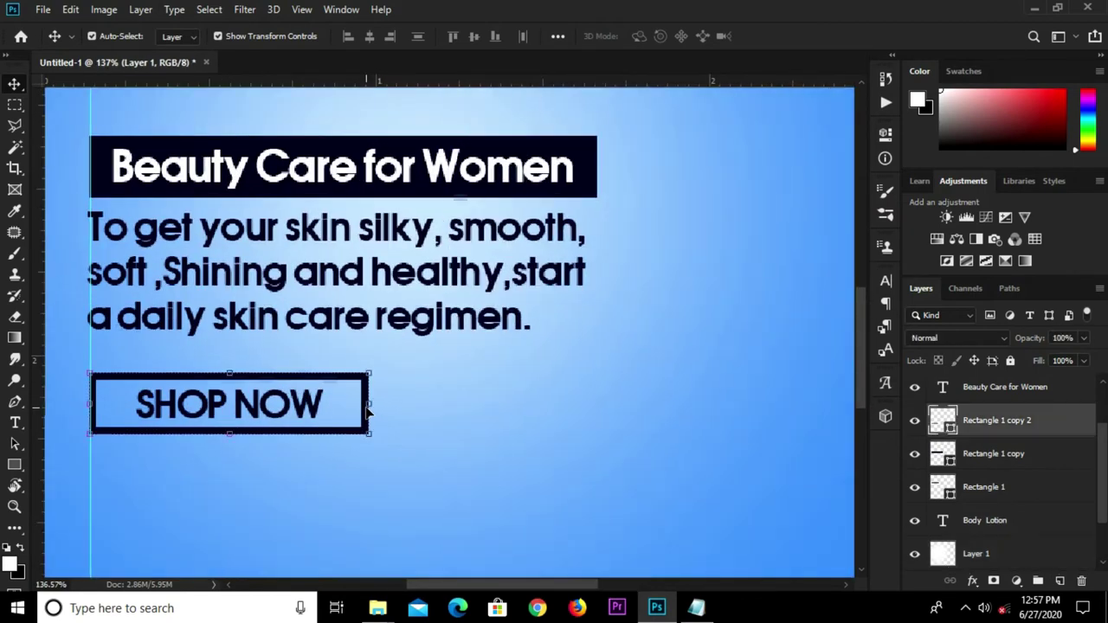
left_click_drag(369, 404, 339, 403)
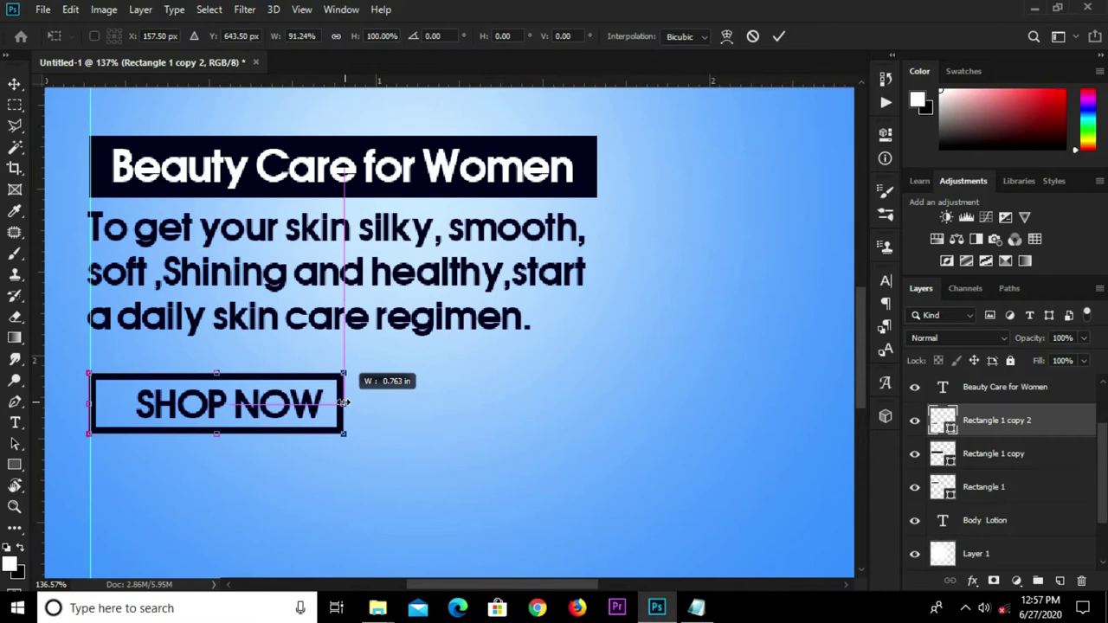
key("Return")
Step: Nudge the SHOP NOW label left inside its box and fit the poster in view
left_click(269, 407)
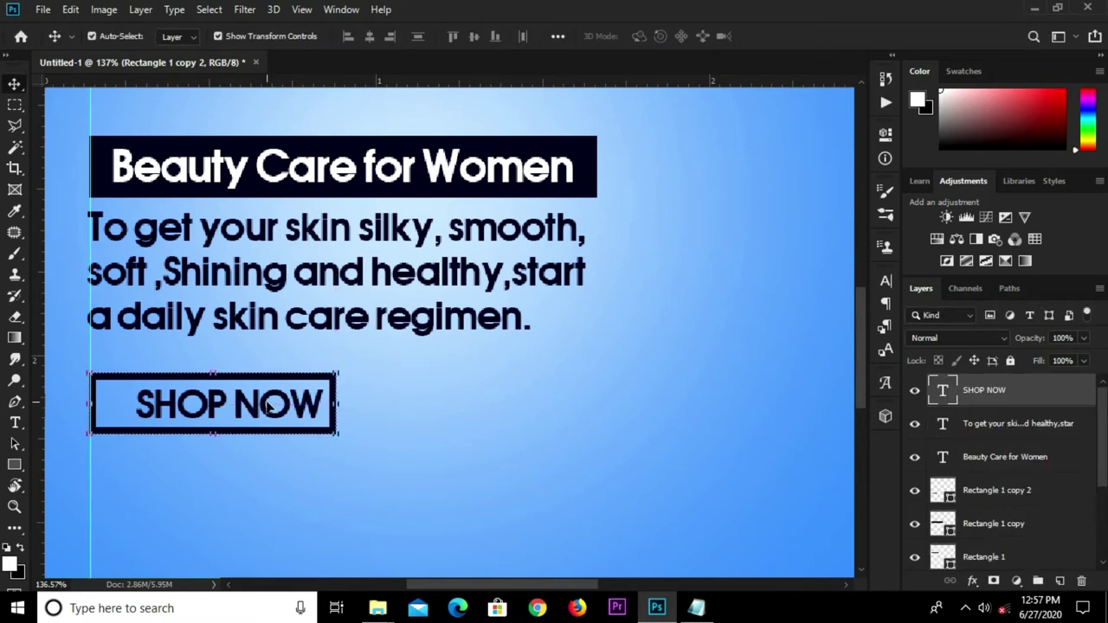
key("Left")
key("Left")
key("Left")
key("Left")
key("Left")
key("Left")
key("Left")
key("Left")
key("Left")
key("Left")
key("Left")
key("Left")
key("Left")
key("Left")
key("ctrl+0")
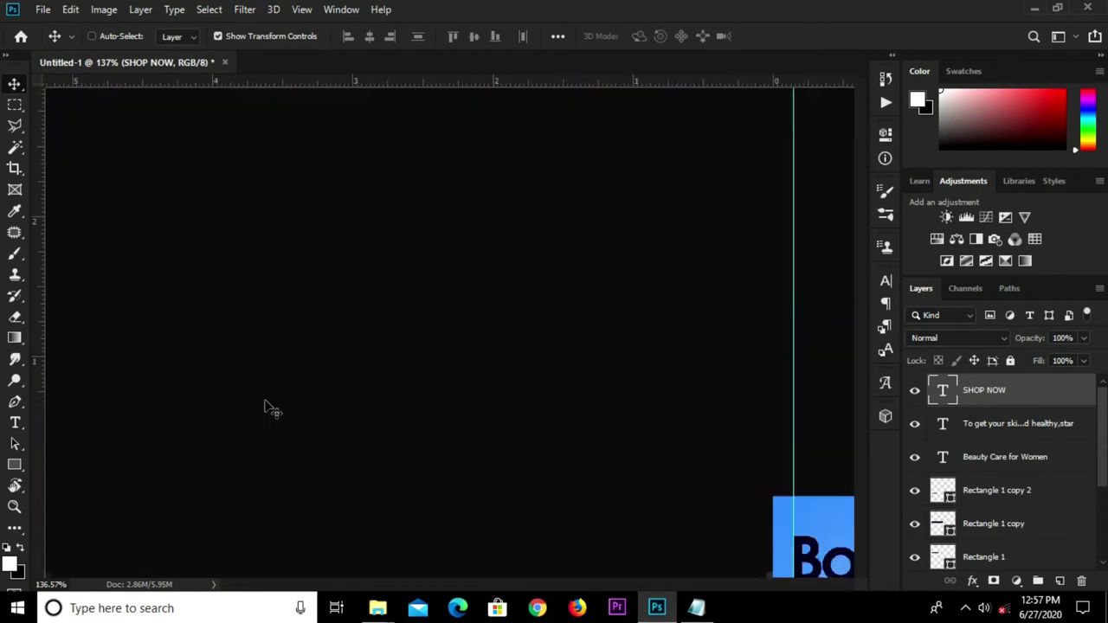
left_click(741, 390)
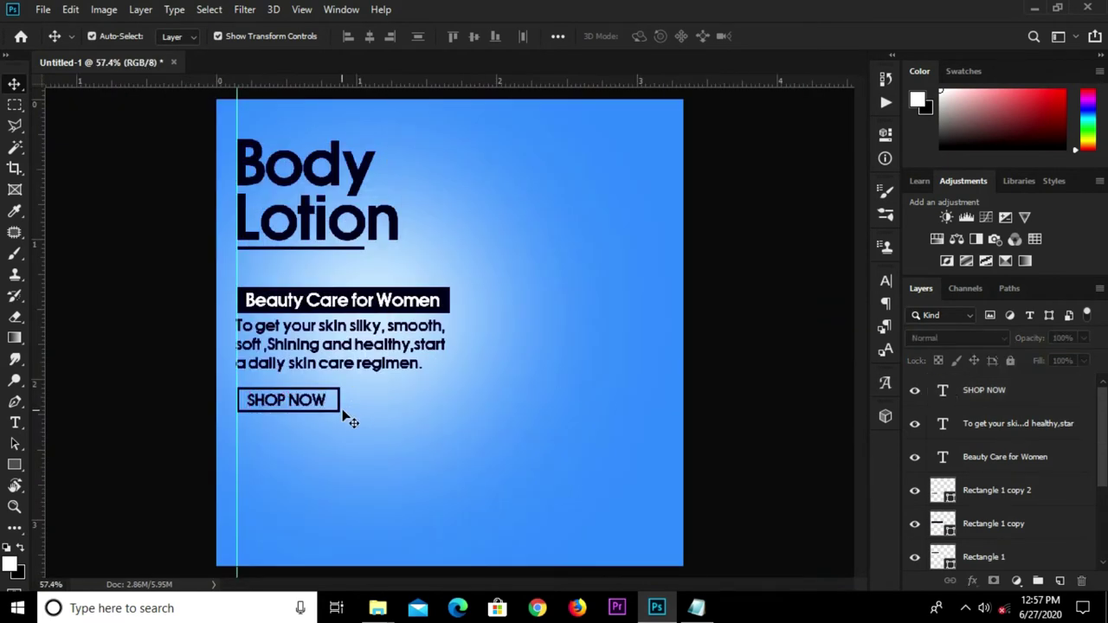
Step: Group the tagline, body copy and backing rectangle into Group 1 and move it up under the heading
left_click(441, 311)
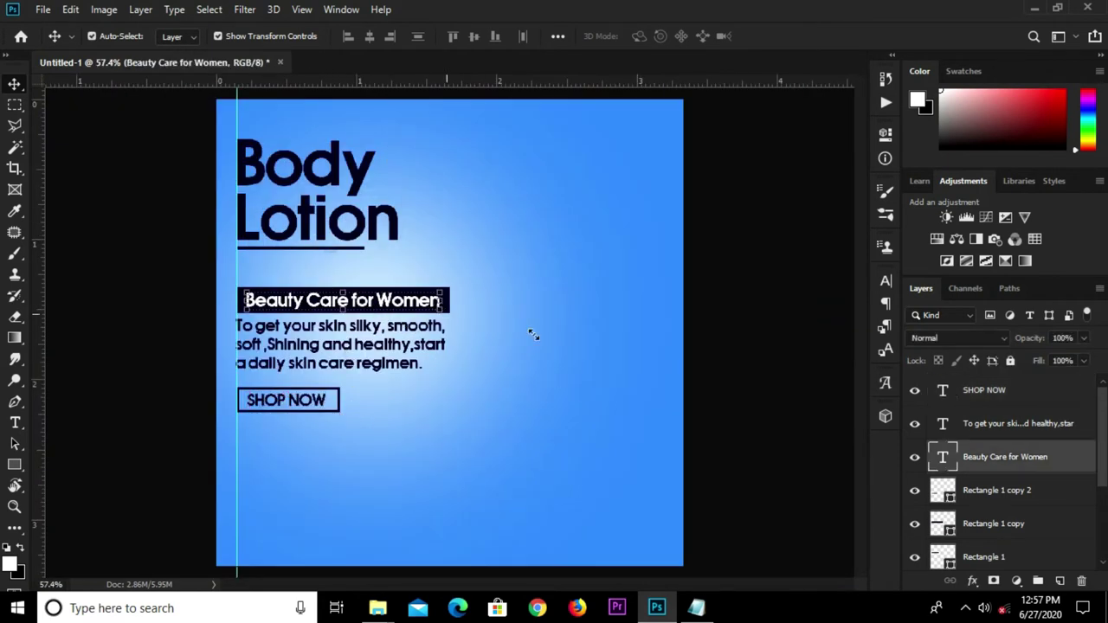
left_click(1004, 490, "shift")
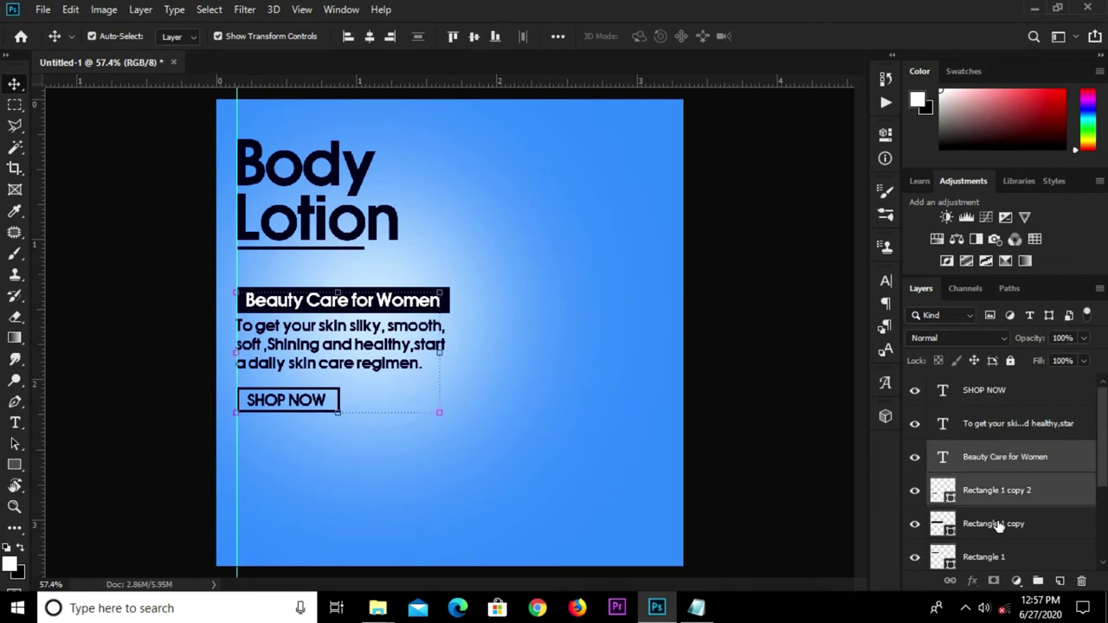
left_click(988, 459)
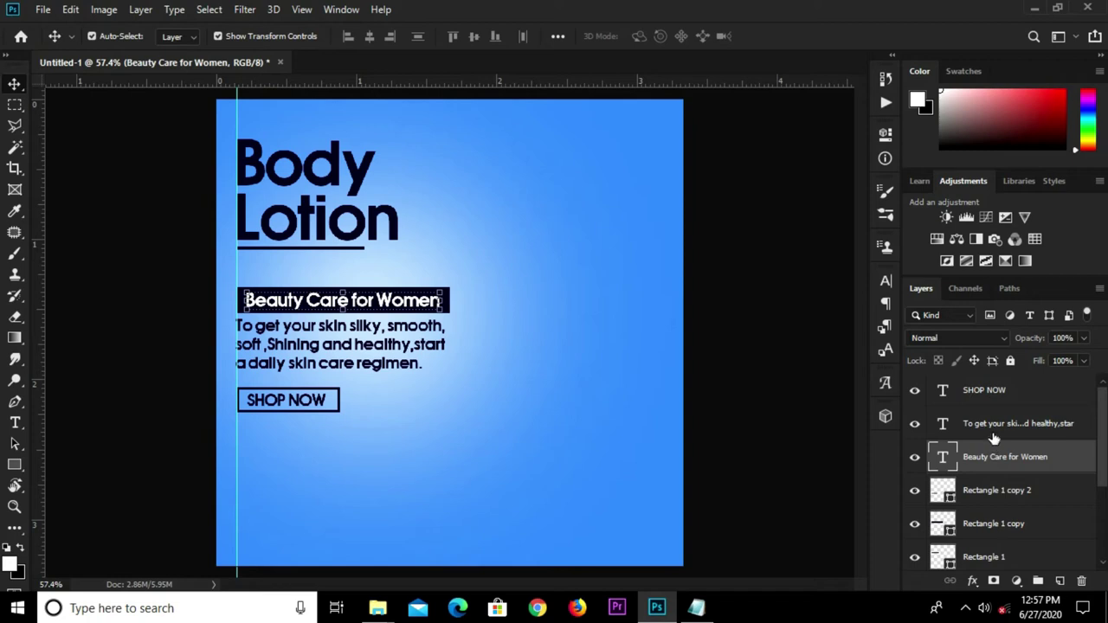
left_click(993, 425, "shift")
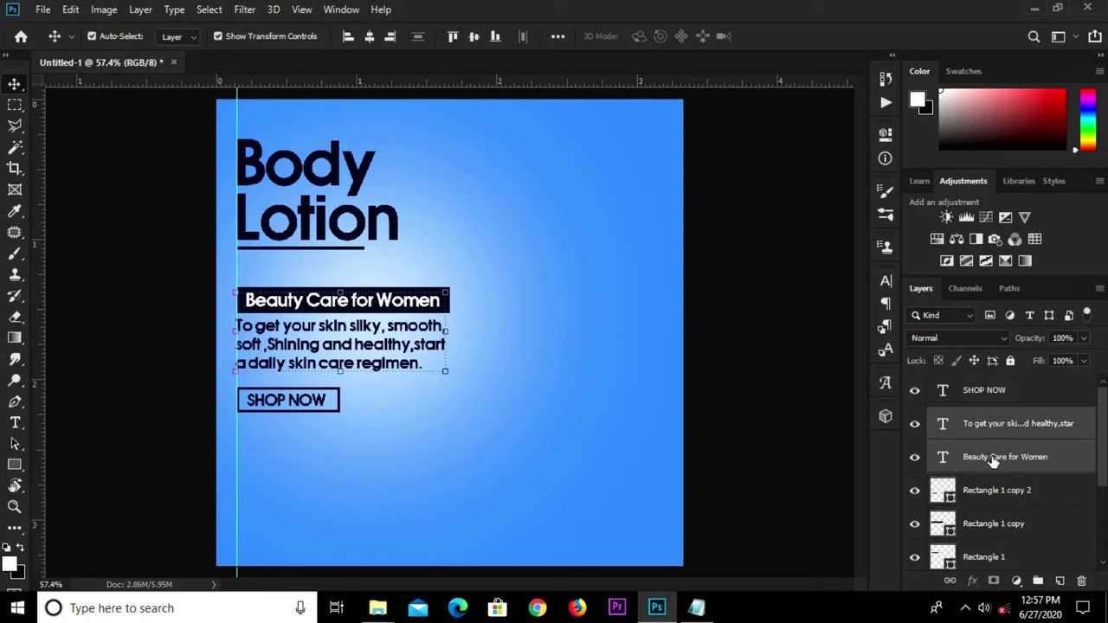
left_click(1006, 500, "ctrl")
left_click(1000, 505, "ctrl")
left_click(1001, 528, "ctrl")
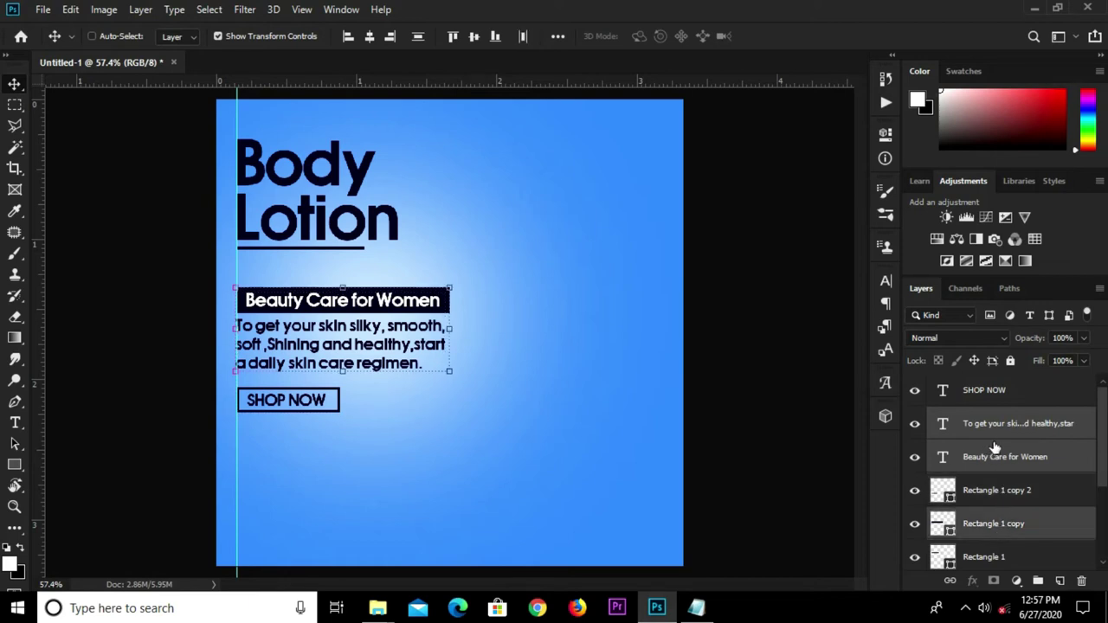
key("ctrl+g")
left_click(915, 417)
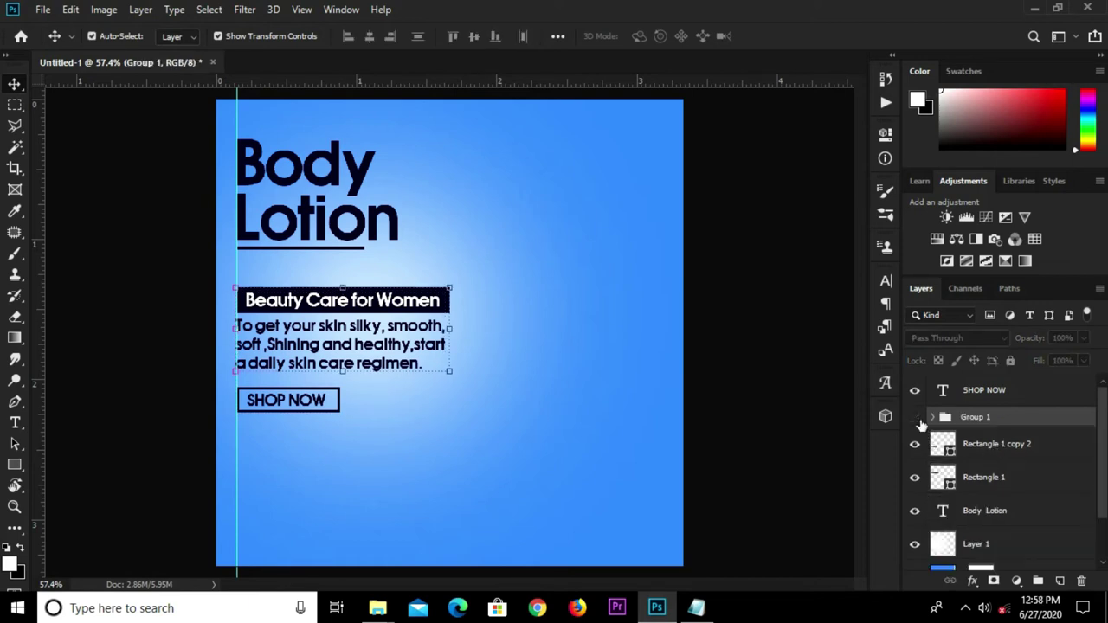
left_click(914, 417)
key("Up")
key("Up")
key("Up")
key("Up")
key("Up")
key("Up")
key("Up")
key("Up")
key("Up")
key("Up")
key("Up")
key("Up")
key("Down")
key("Down")
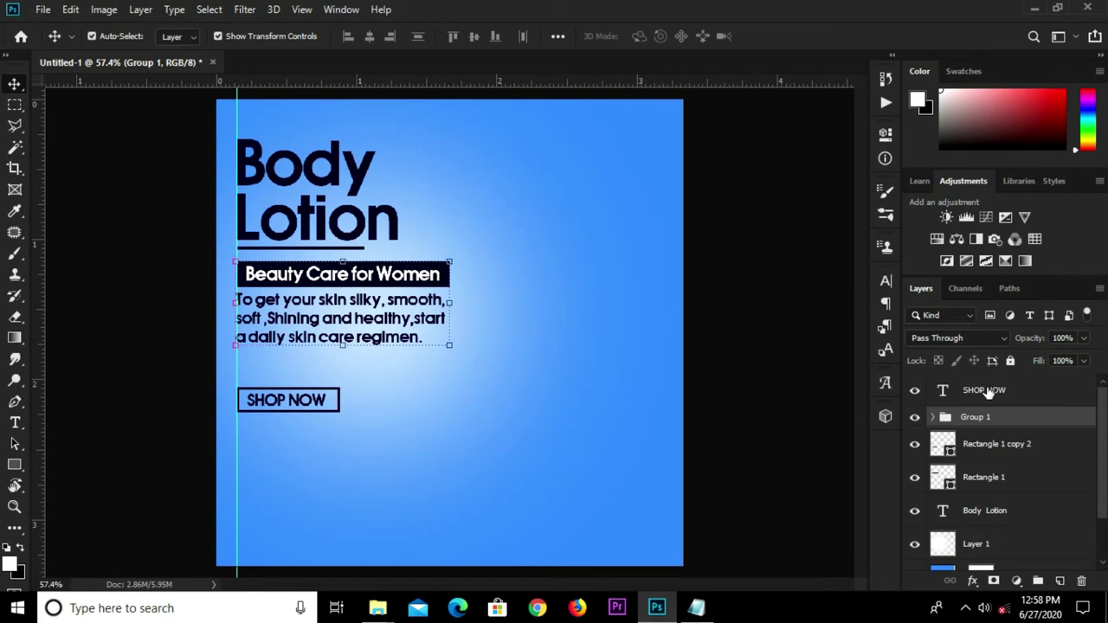
Step: Move the SHOP NOW text and its box up together
left_click(989, 391)
left_click(995, 451)
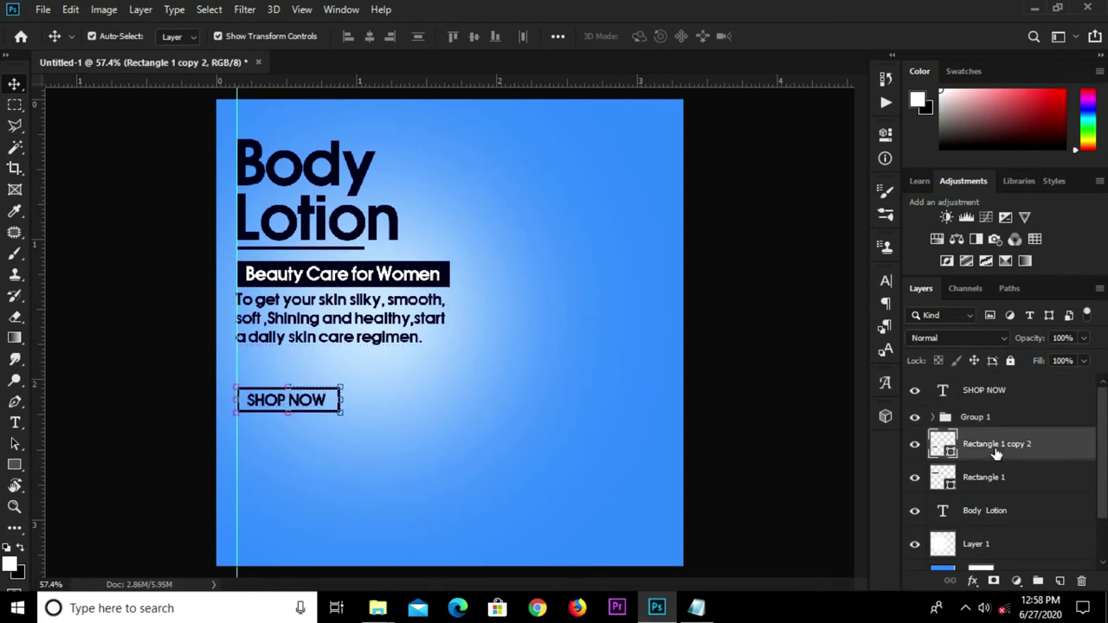
left_click(992, 393, "ctrl")
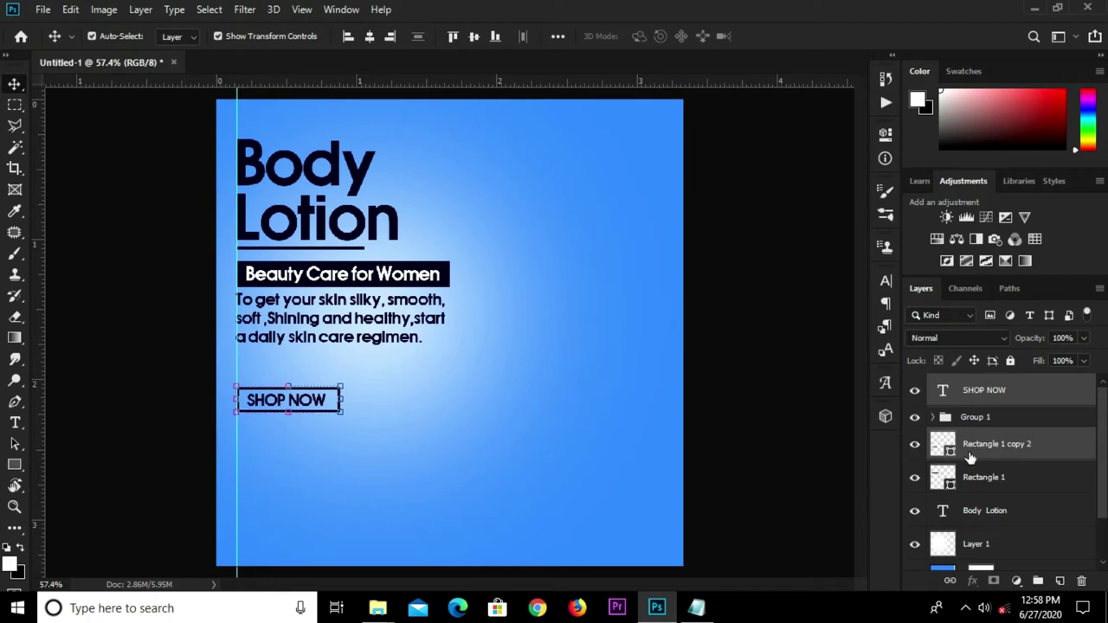
key("shift+Up")
key("shift+Up")
key("shift+Up")
key("shift+Up")
key("shift+Up")
key("shift+Up")
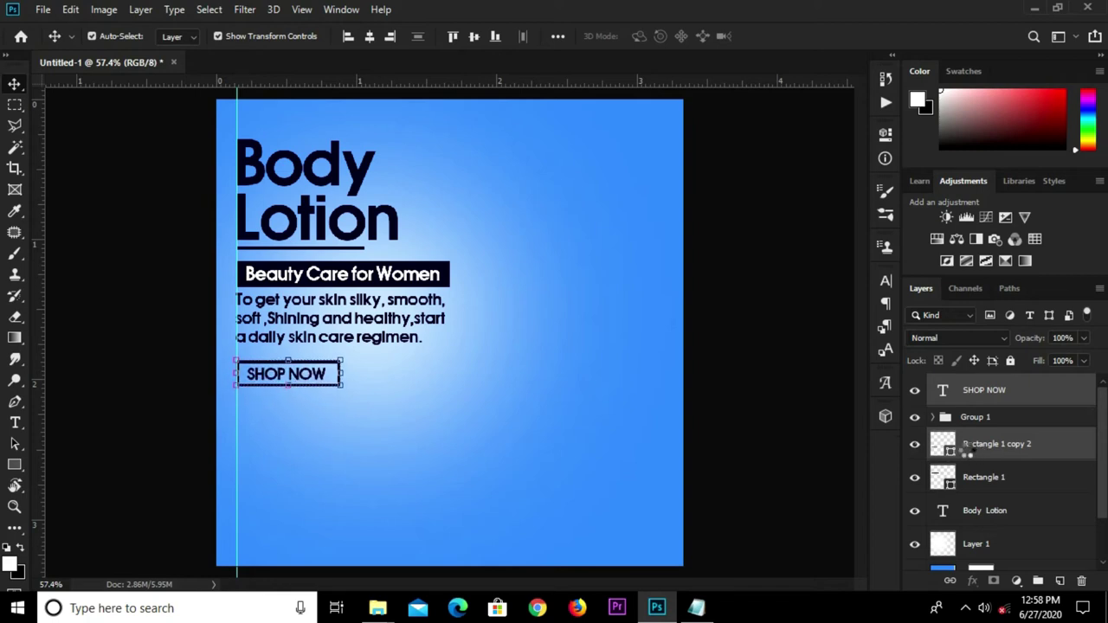
left_click(723, 381)
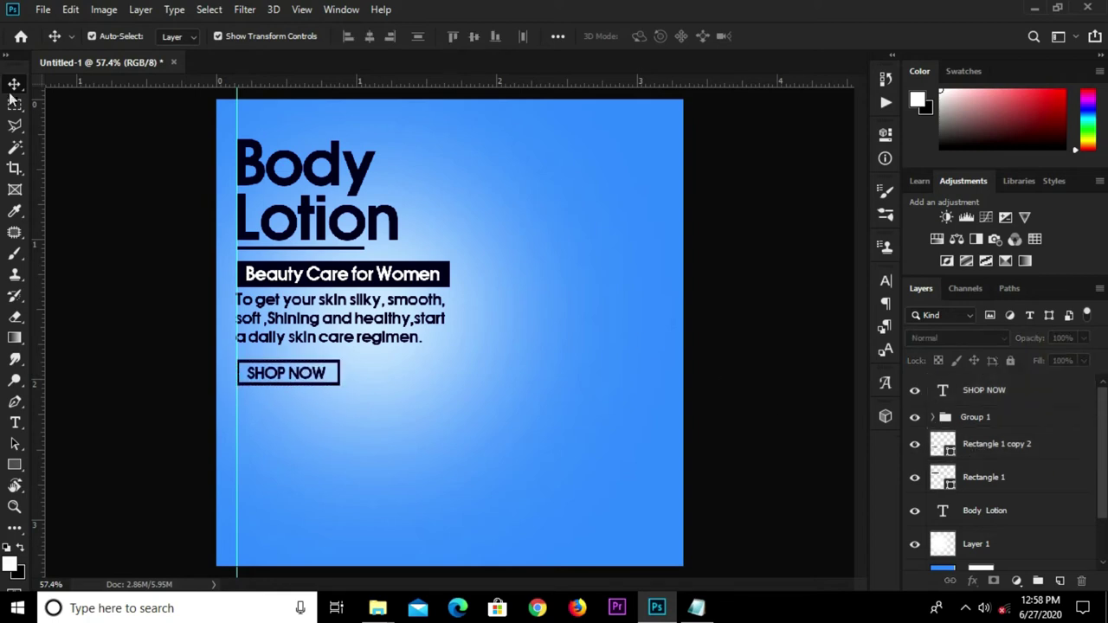
left_click(43, 11)
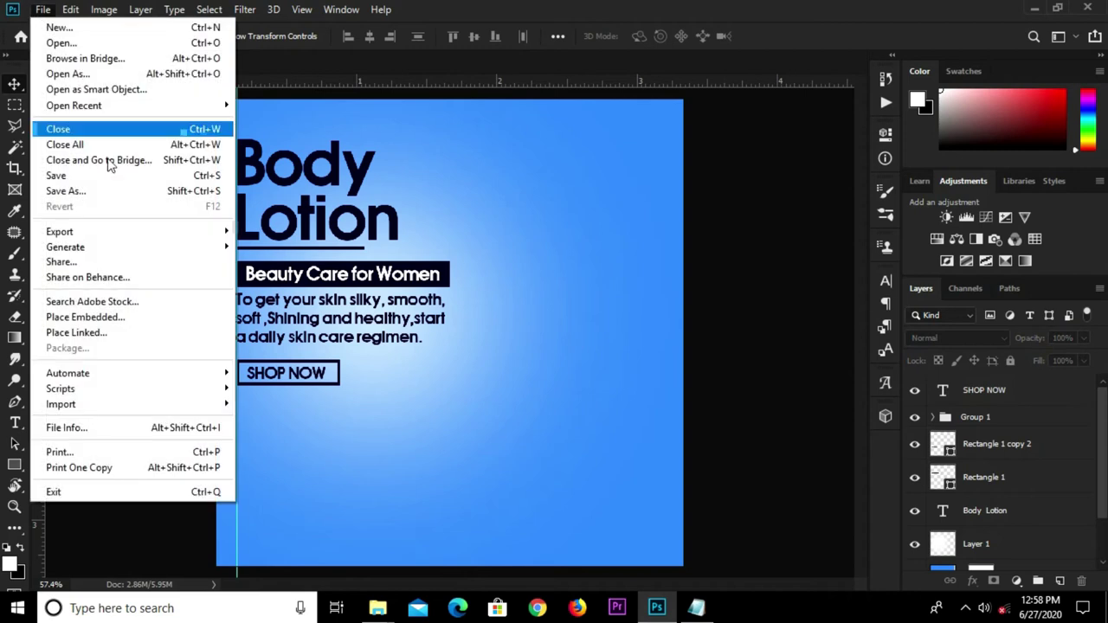
Step: Place the woman image from Downloads > Body Lotion as an embedded layer and move it down-left
left_click(129, 319)
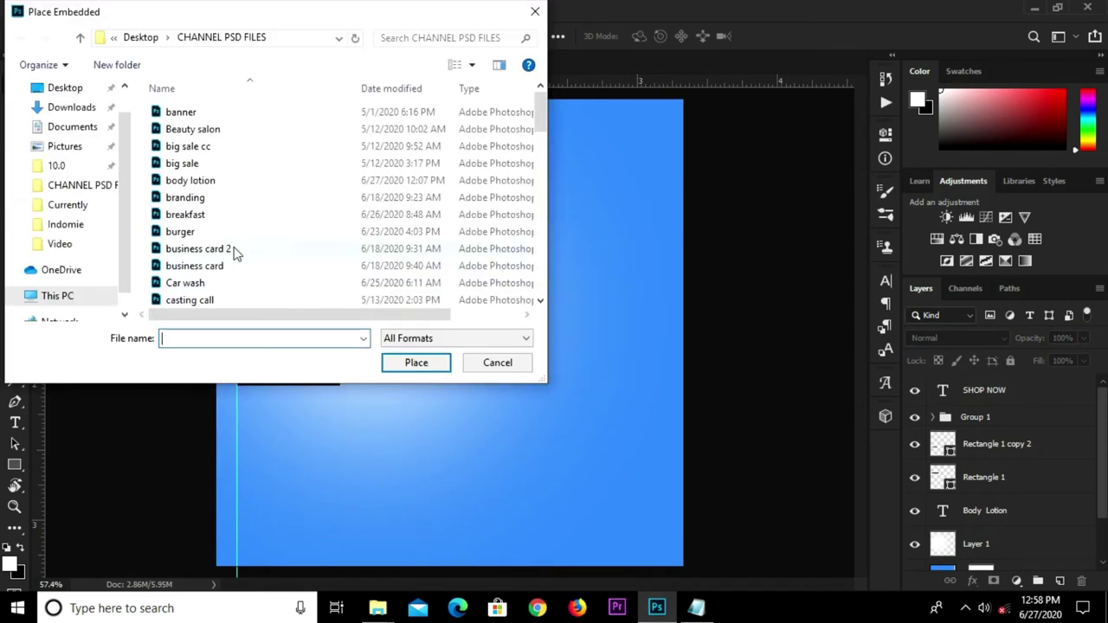
left_click(72, 126)
left_click(72, 108)
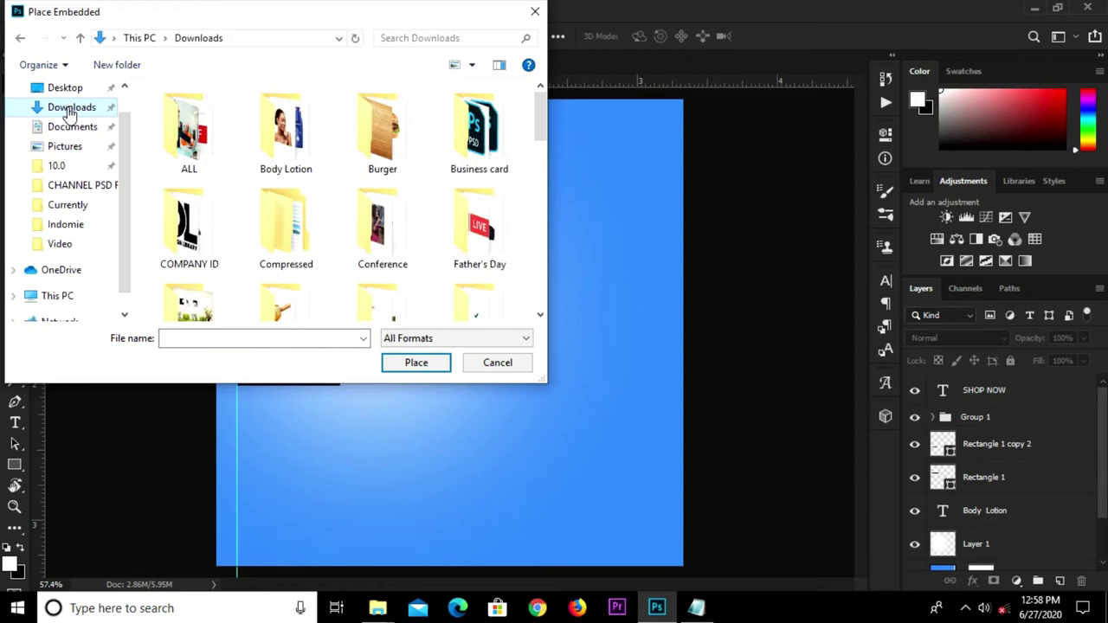
double_click(269, 145)
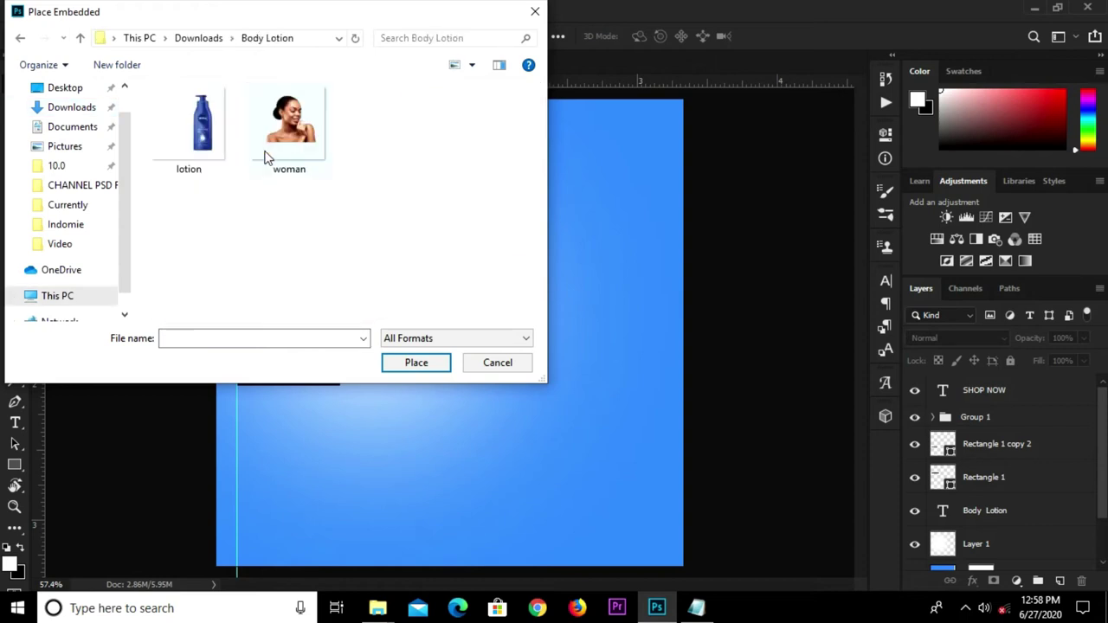
left_click(286, 139)
left_click(416, 363)
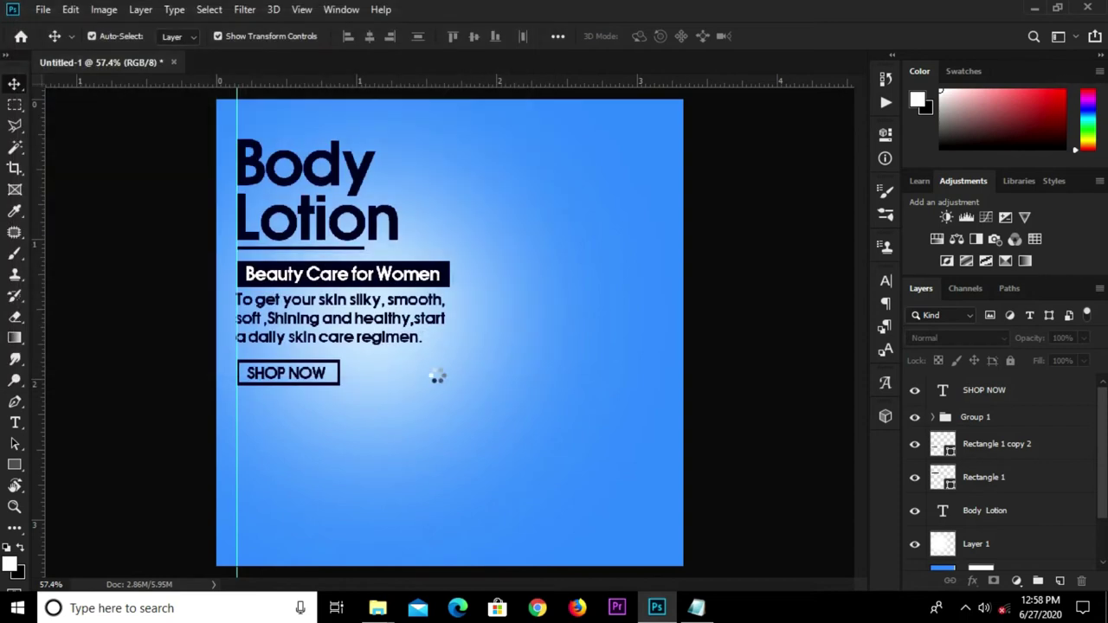
left_click(618, 36)
scroll(519, 351, "down", 2)
left_click_drag(519, 350, 439, 472)
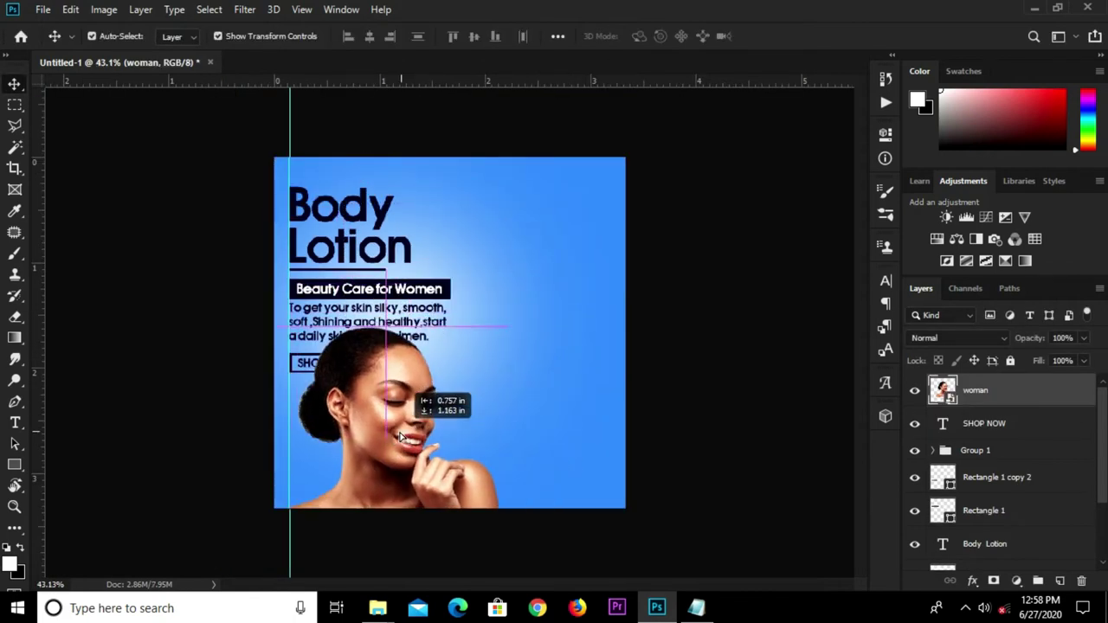
Step: Convert the woman layer to a smart object and scale it to about 78% at the bottom-left
right_click(1011, 401)
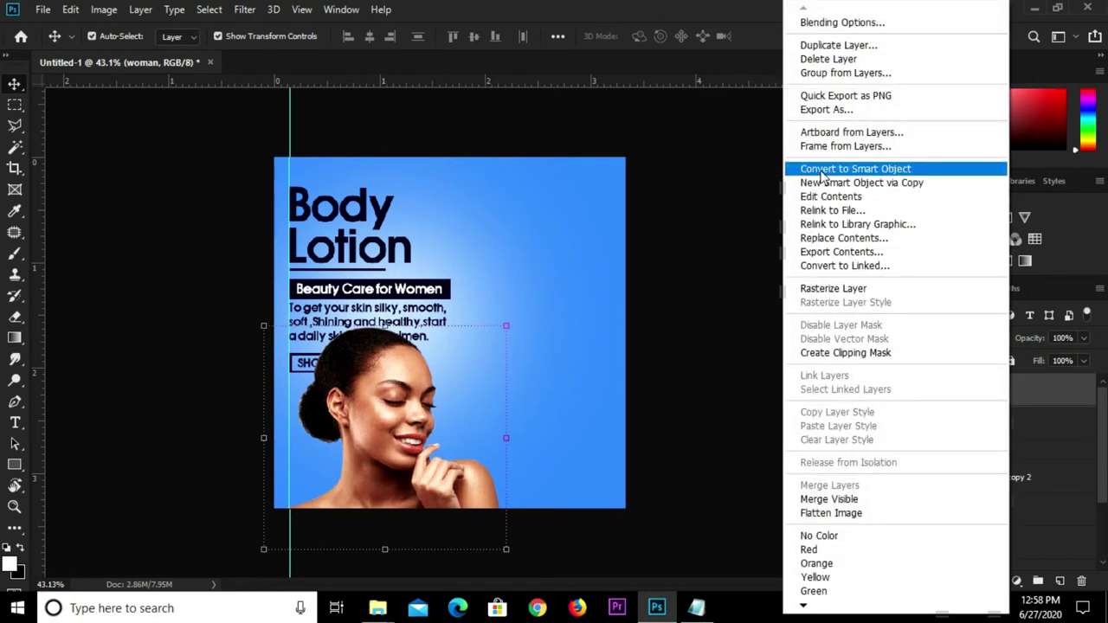
left_click(865, 169)
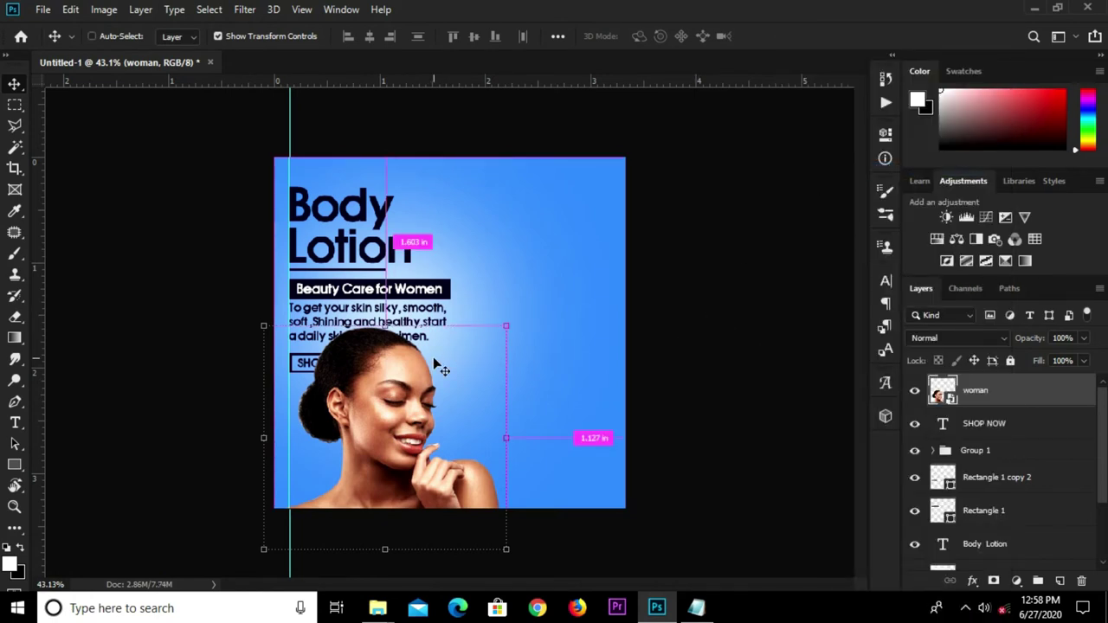
key("ctrl+t")
left_click_drag(386, 329, 386, 374)
mouse_move(396, 463)
left_mouse_down()
mouse_move(372, 430)
mouse_move(348, 459)
left_mouse_up()
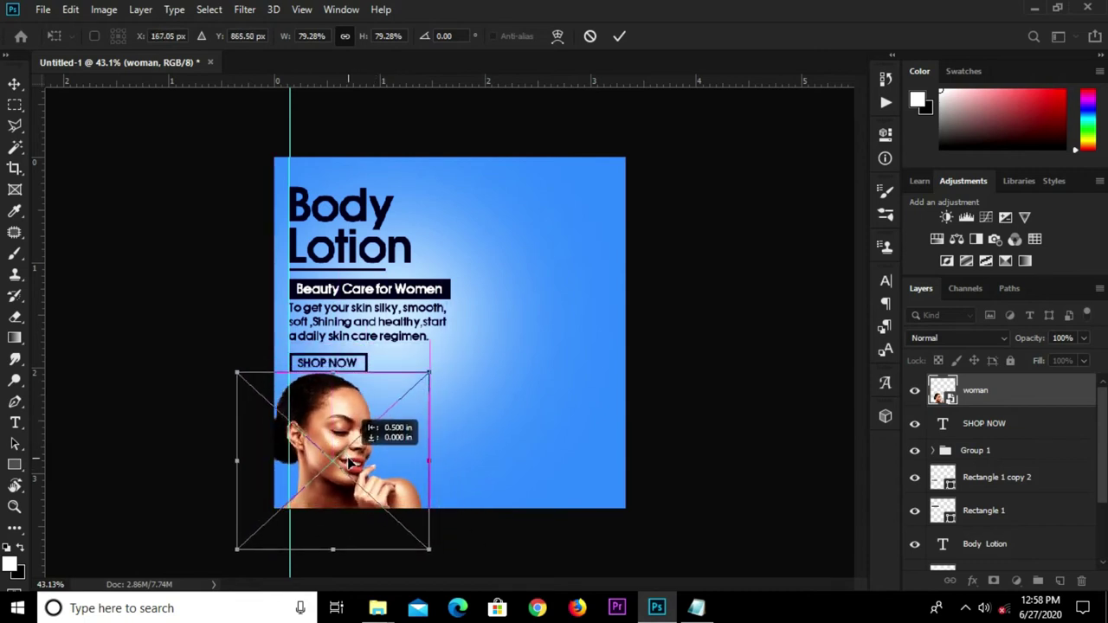
left_click(619, 37)
scroll(366, 484, "up", 1)
key("shift+Left")
key("shift+Left")
key("shift+Left")
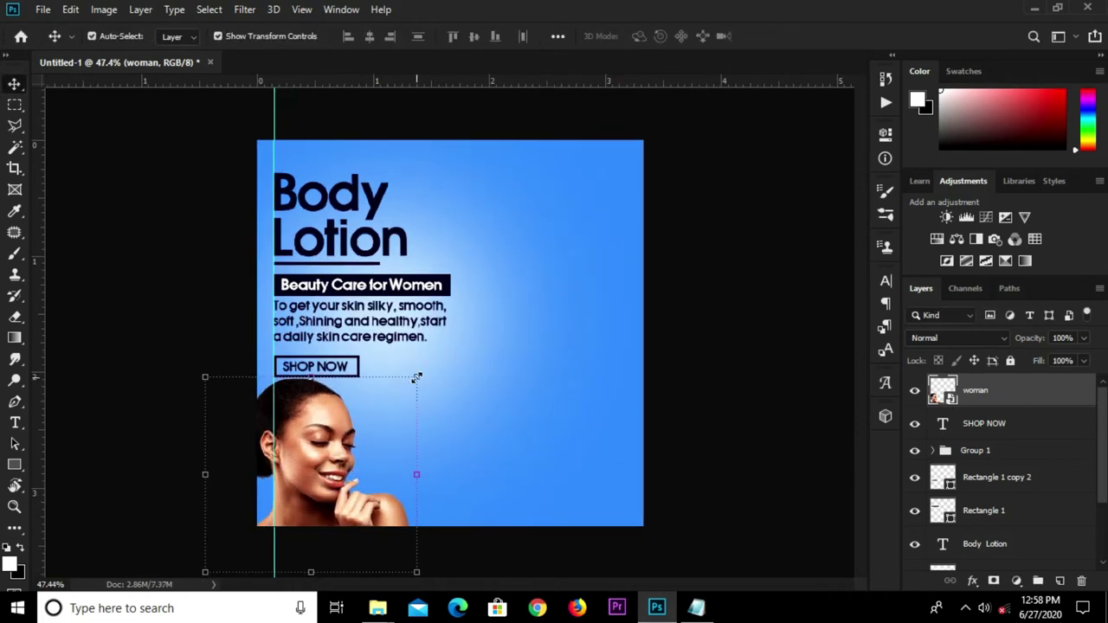
left_click(417, 377)
left_click_drag(416, 369, 414, 378)
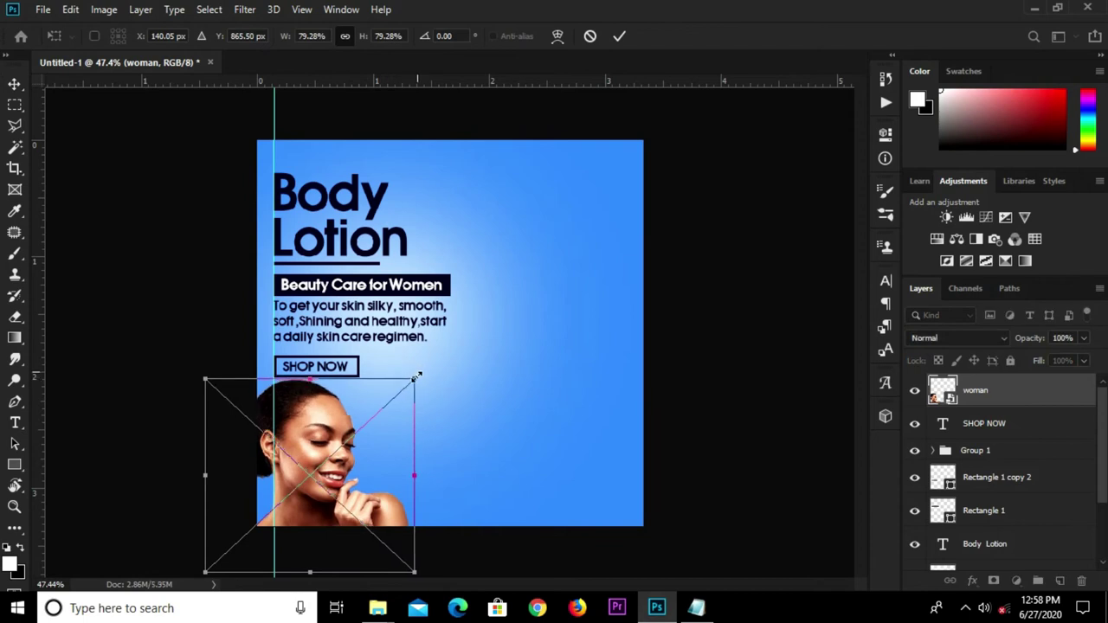
key("Return")
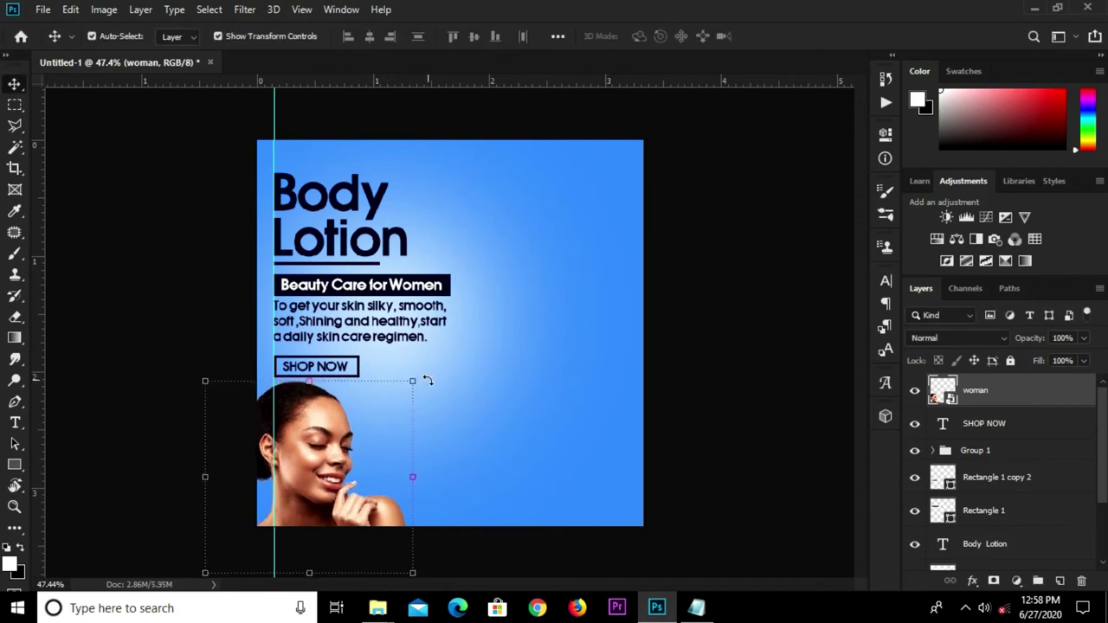
left_click(711, 362)
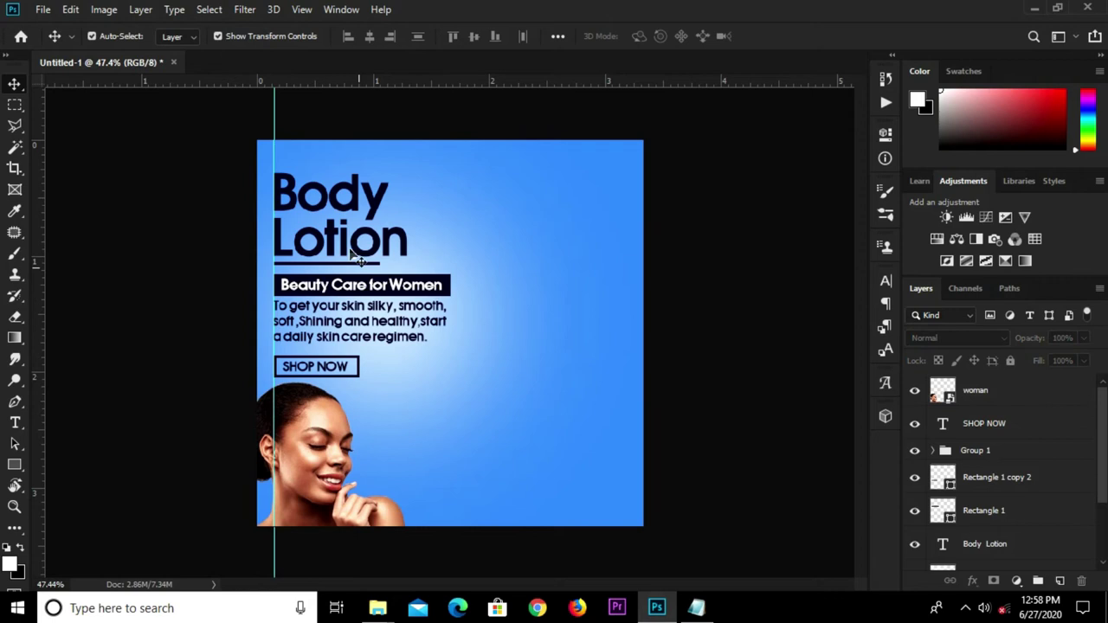
Step: Nudge the Body Lotion heading, its underline and the tagline group up
left_click(337, 198)
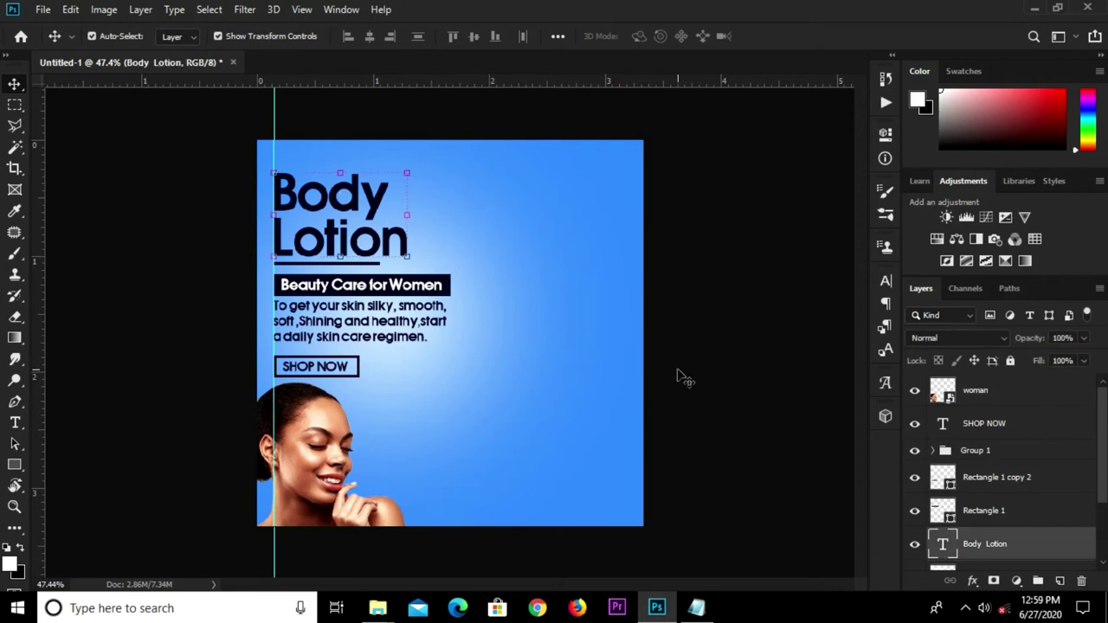
left_click(1015, 514, "ctrl")
key("Up")
key("Up")
key("Up")
key("Up")
key("Up")
key("Up")
key("Up")
key("Up")
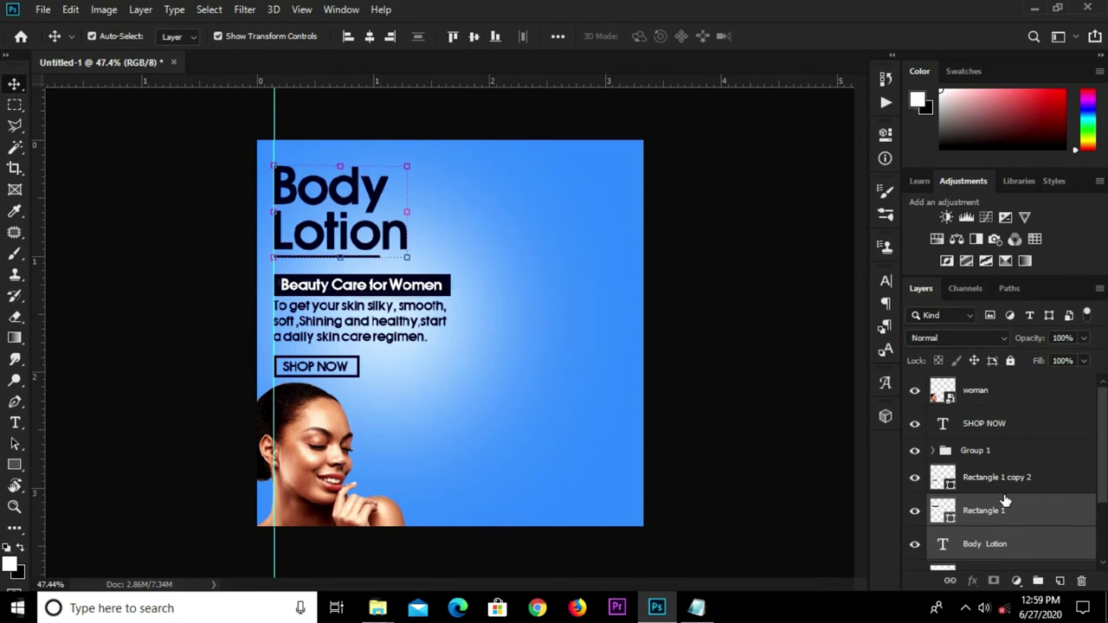
left_click(998, 450)
key("Up")
key("Up")
key("Up")
key("Up")
key("Up")
key("Up")
key("Up")
key("Up")
key("Up")
Step: Select the SHOP NOW text and its box and nudge the button up
left_click(422, 451)
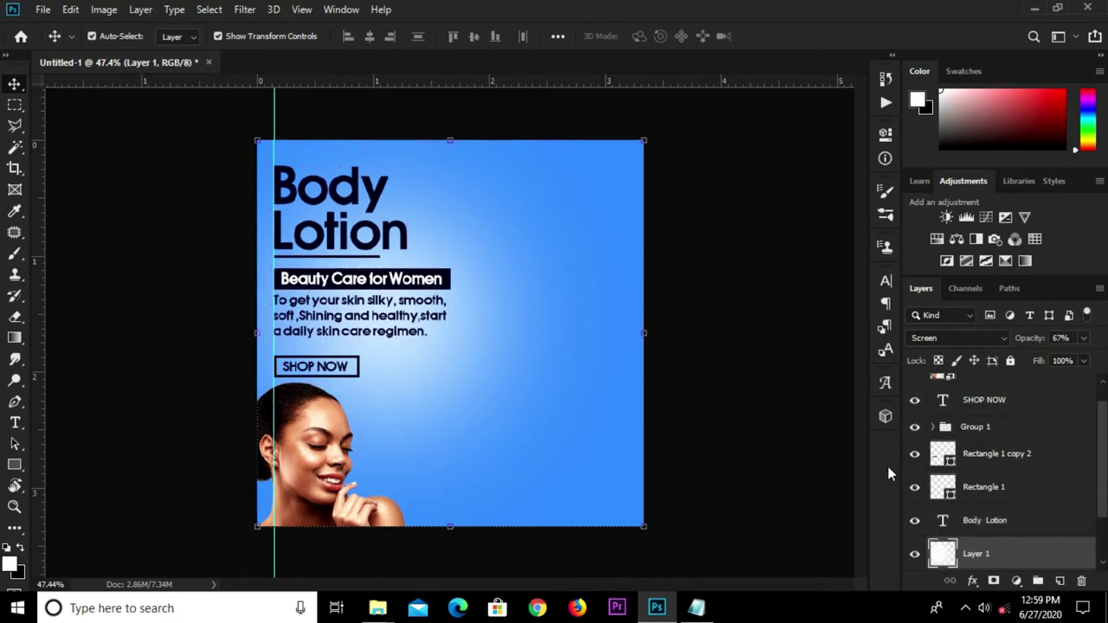
left_click(995, 404)
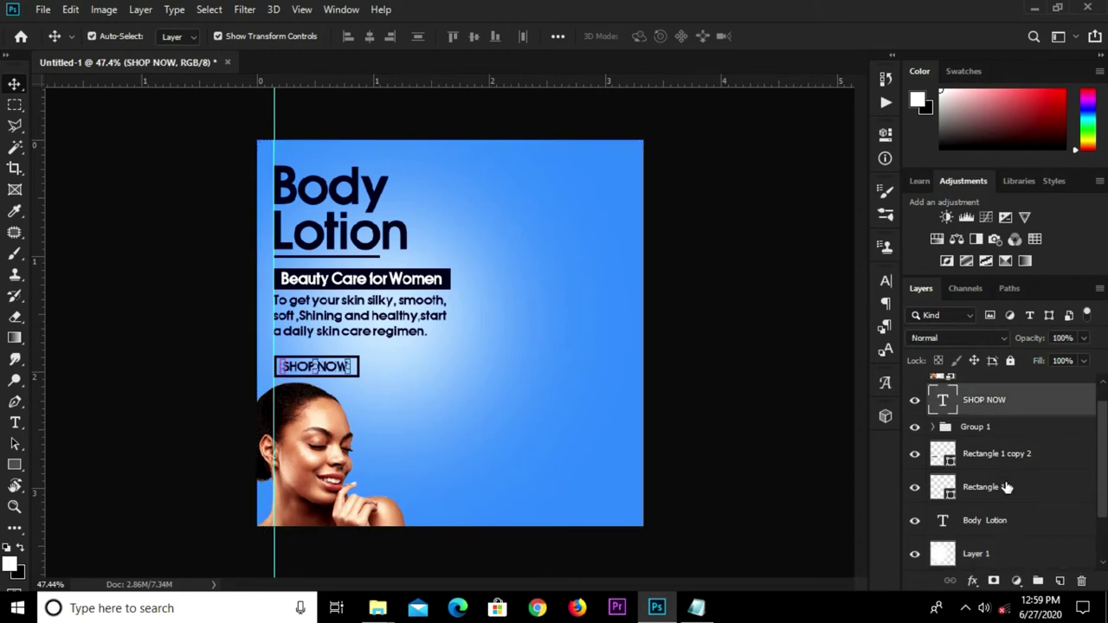
left_click(1003, 487, "shift")
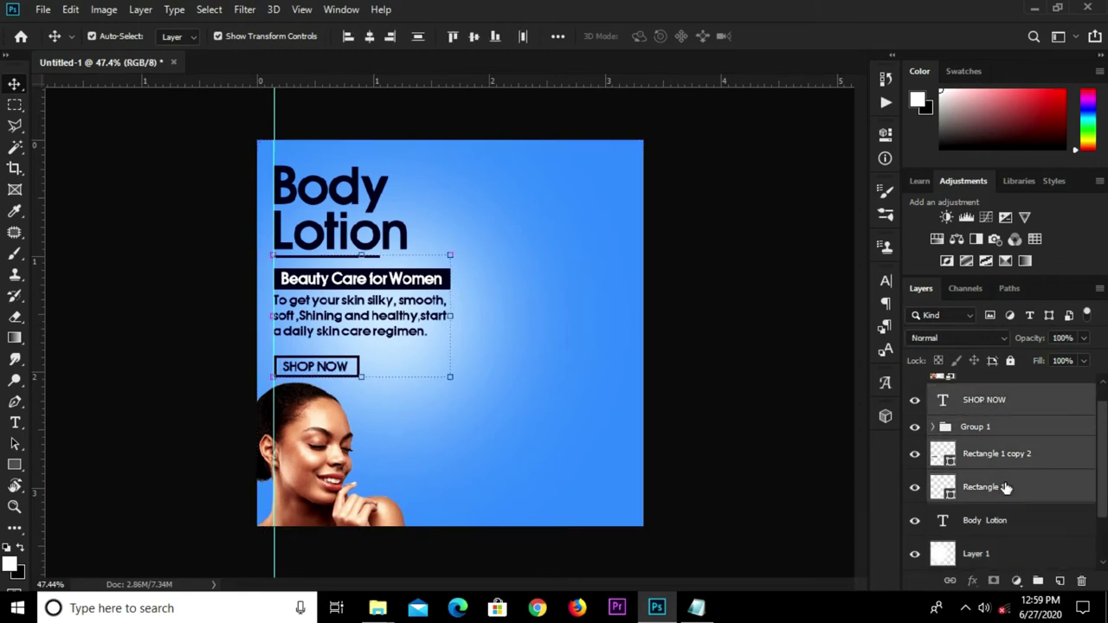
left_click(992, 404)
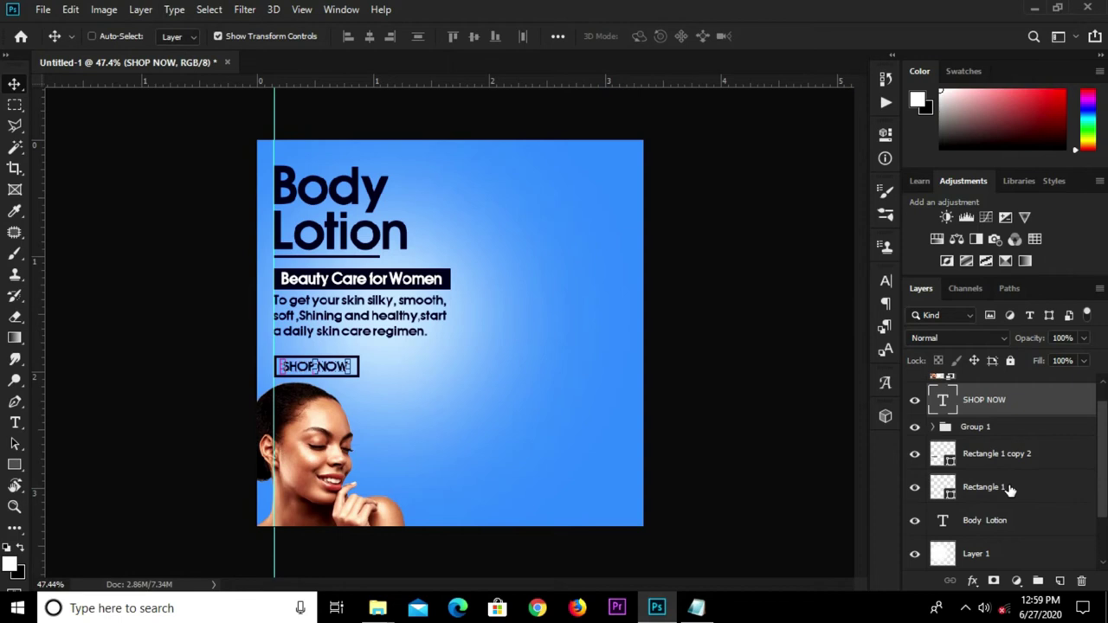
left_click(1008, 487, "ctrl")
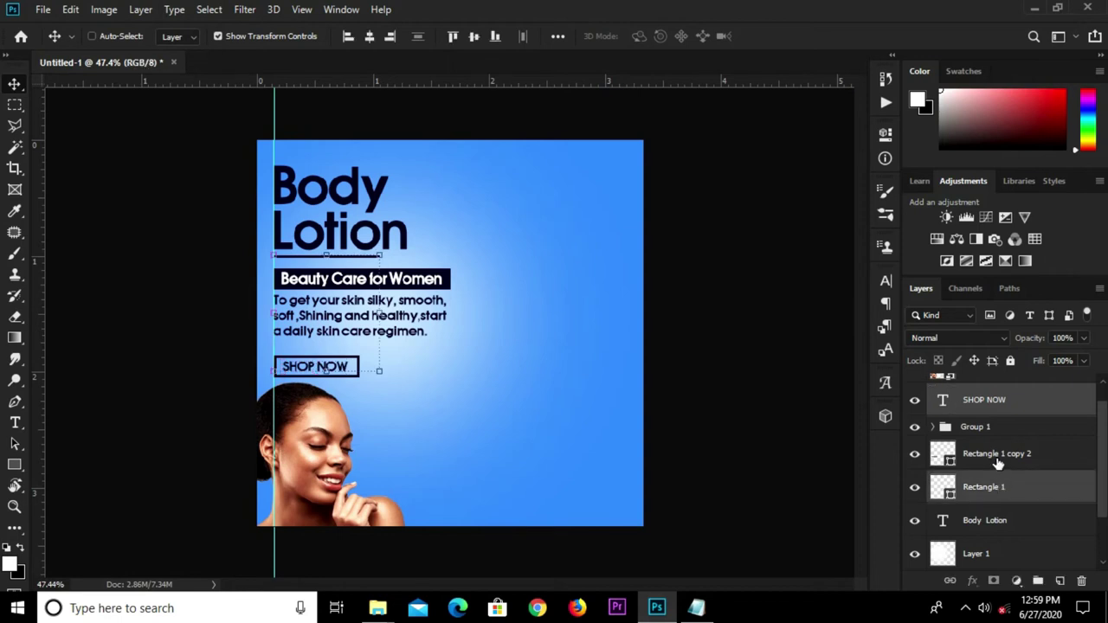
left_click(980, 490, "ctrl")
left_click(995, 456, "ctrl")
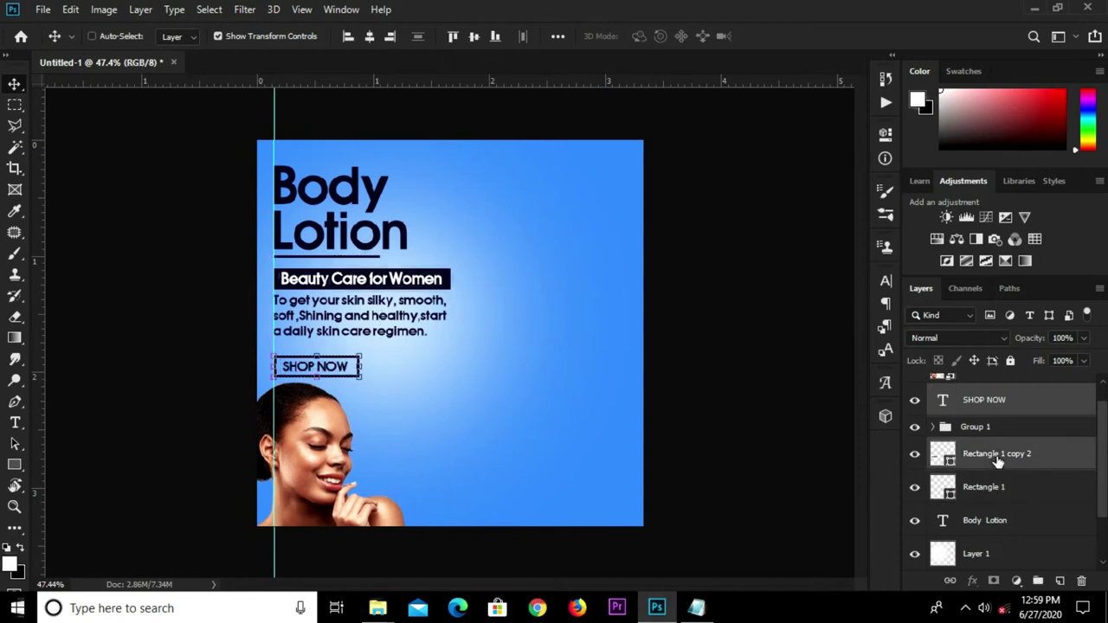
key("Up")
key("Up")
key("Up")
key("Up")
key("Up")
key("Up")
key("Up")
key("Up")
key("Up")
left_click(766, 417)
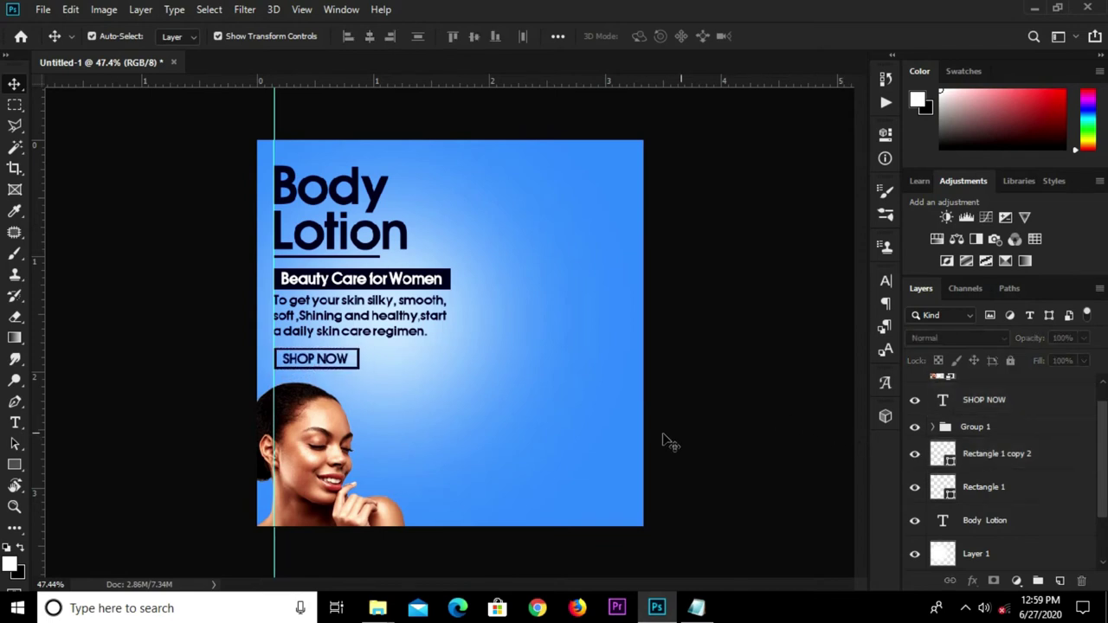
scroll(554, 442, "down", 1)
Step: Place the 'lotion' image into the poster as an embedded layer
left_click(41, 8)
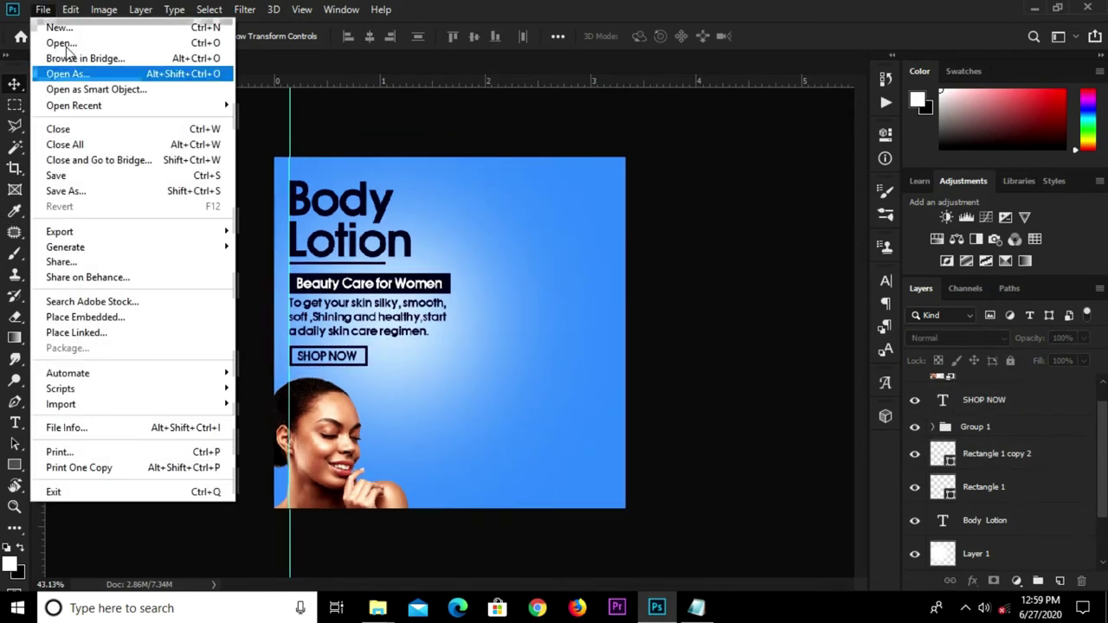
left_click(126, 319)
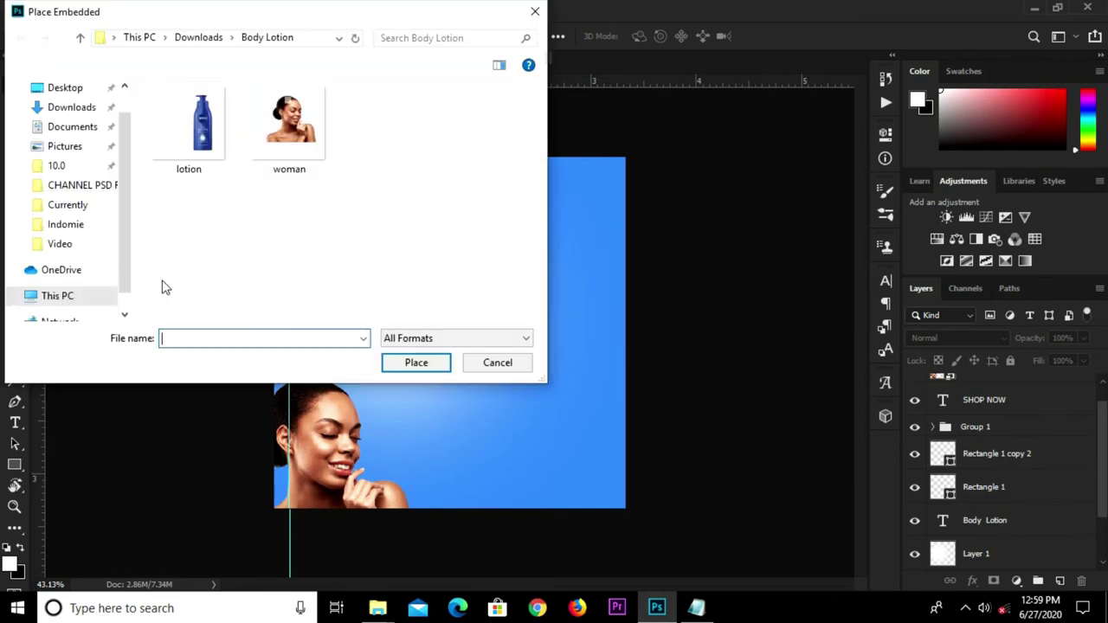
left_click(189, 125)
left_click(410, 364)
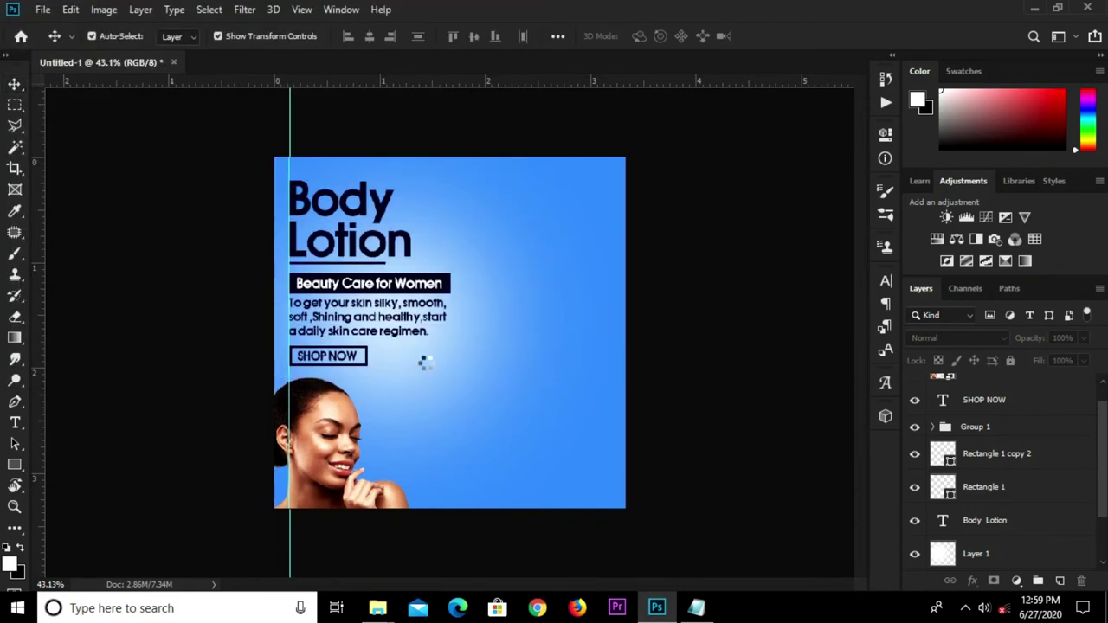
left_click(618, 36)
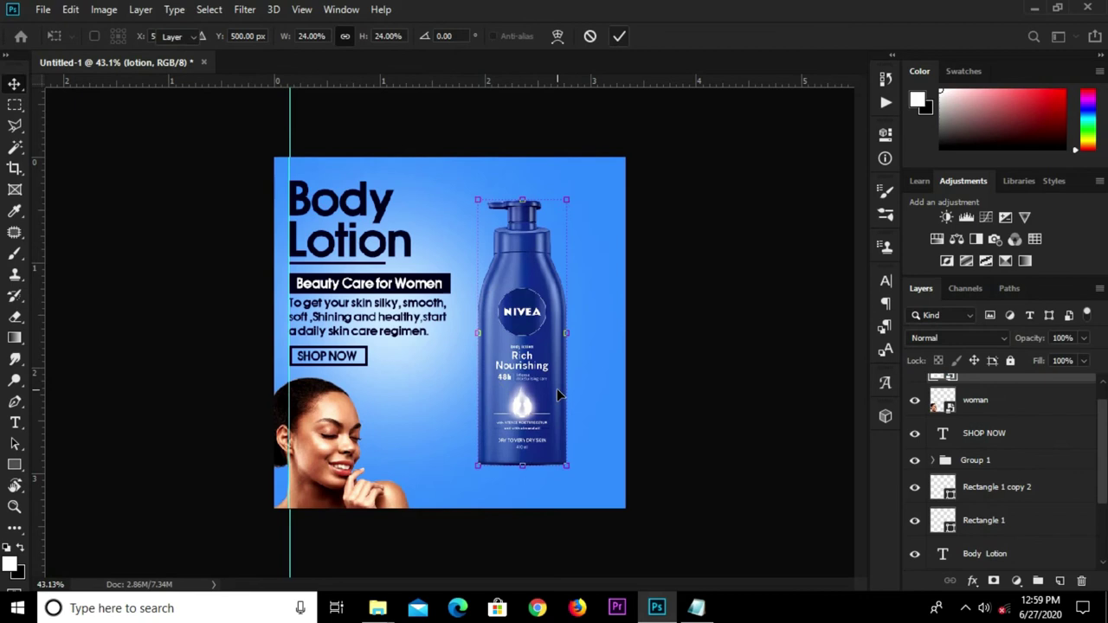
Step: Position the lotion bottle on the poster's right side beside the body copy
left_click_drag(536, 366, 577, 398)
scroll(577, 398, "up", 2)
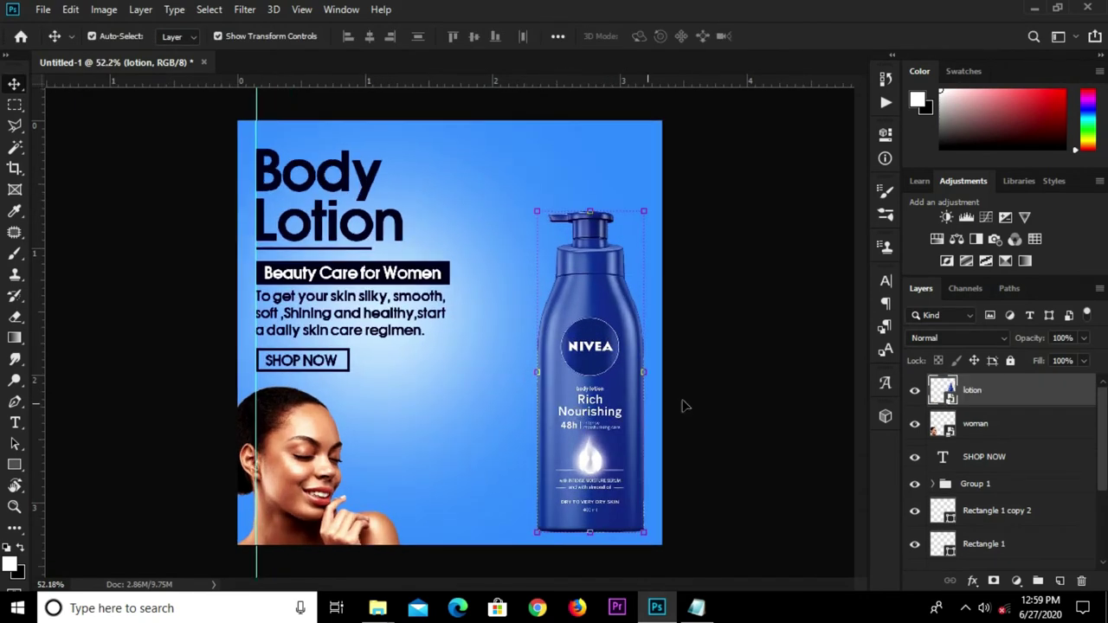
left_click(622, 422)
left_click(683, 405)
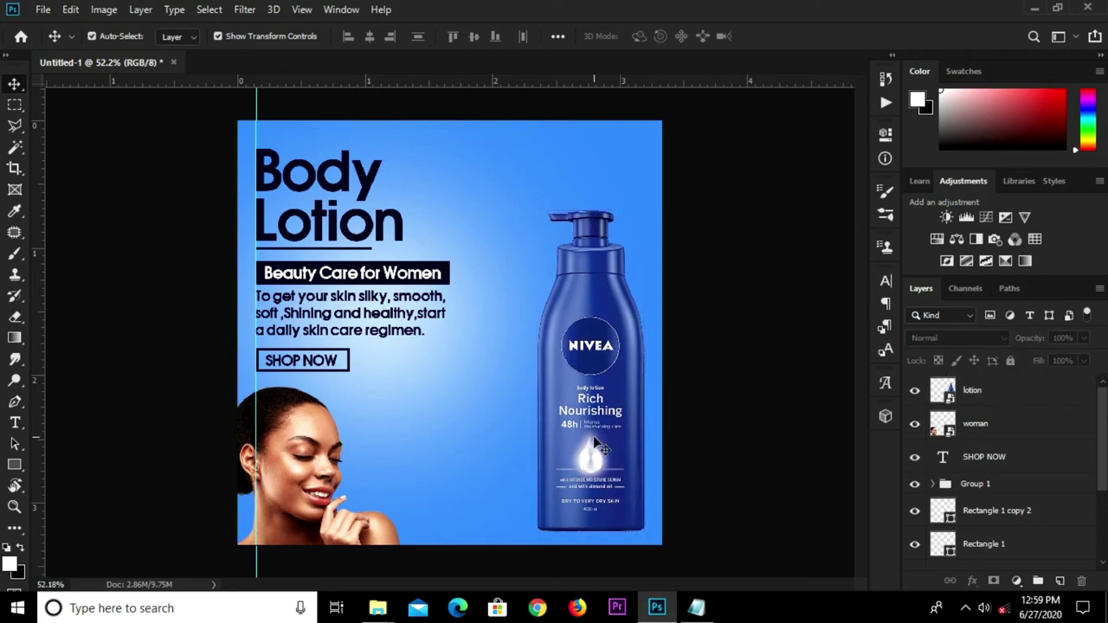
left_click(600, 447)
left_click(164, 413)
left_click(19, 467)
Step: Draw a dark navy circle with the Ellipse tool left of the bottle's base
right_click(15, 465)
left_click(83, 495)
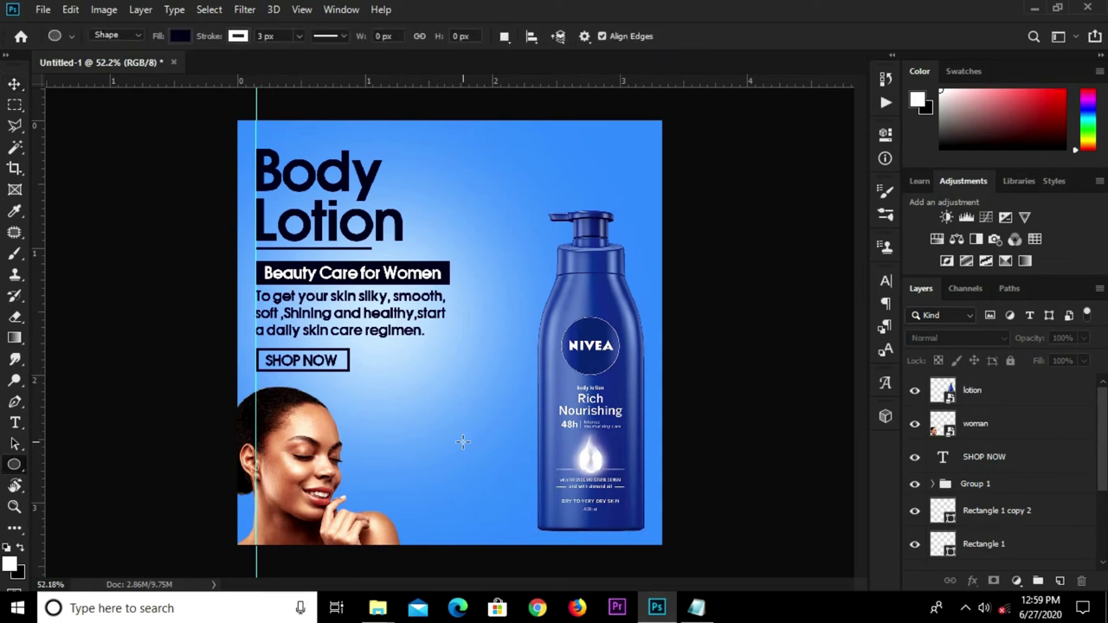
scroll(463, 442, "up", 1)
left_click_drag(453, 427, 552, 524)
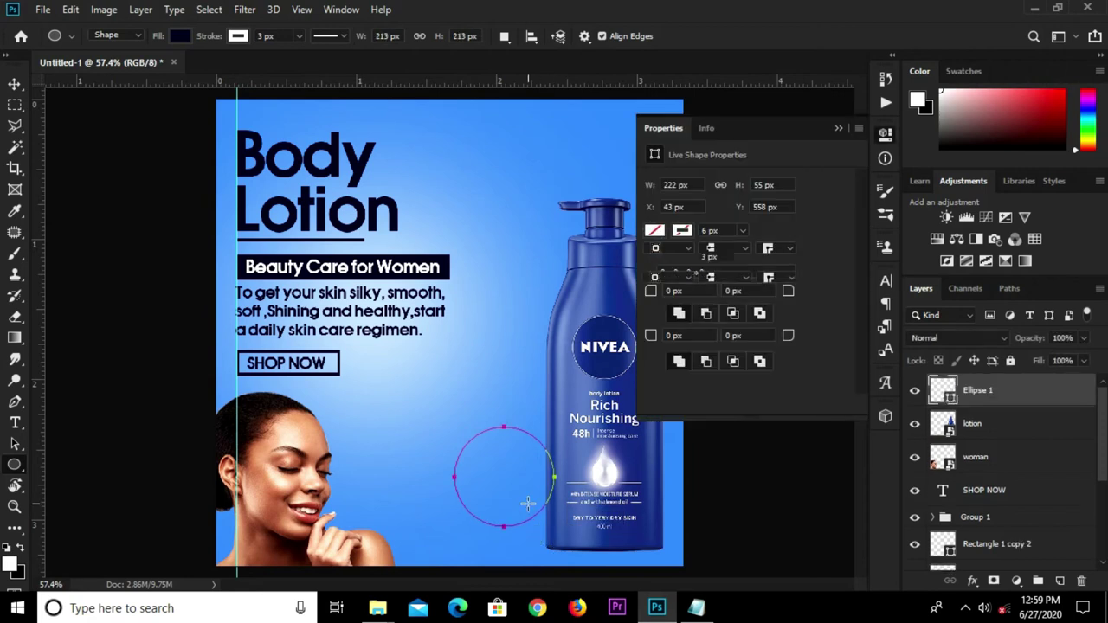
key("v")
Step: Remove the circle's outline, then duplicate the layer and start scaling the copy down
left_click(681, 257)
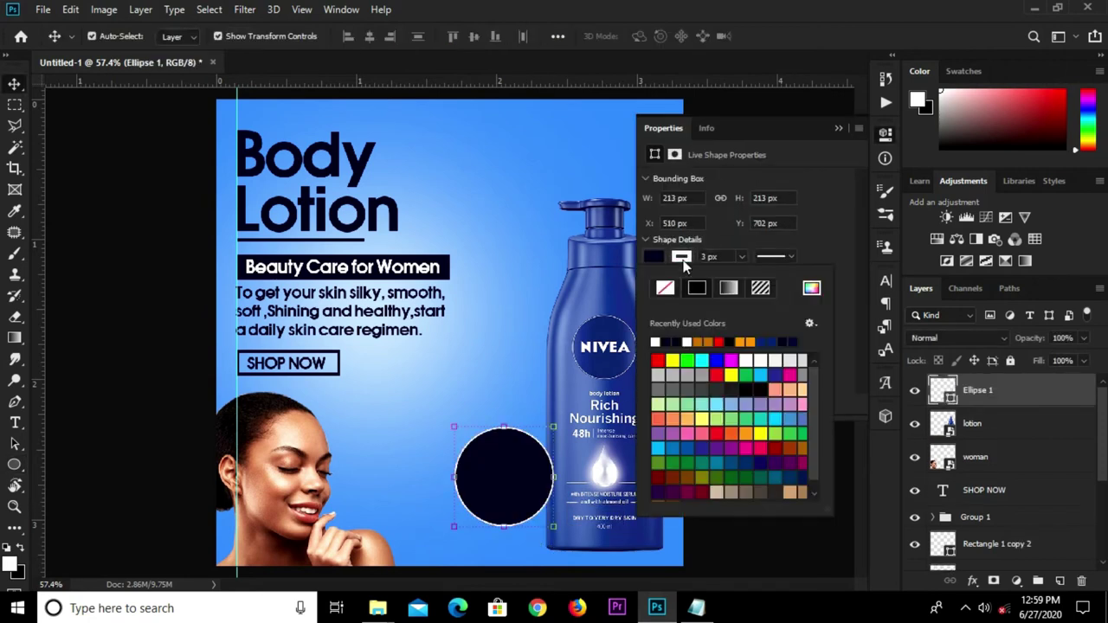
left_click(664, 287)
left_click(505, 488)
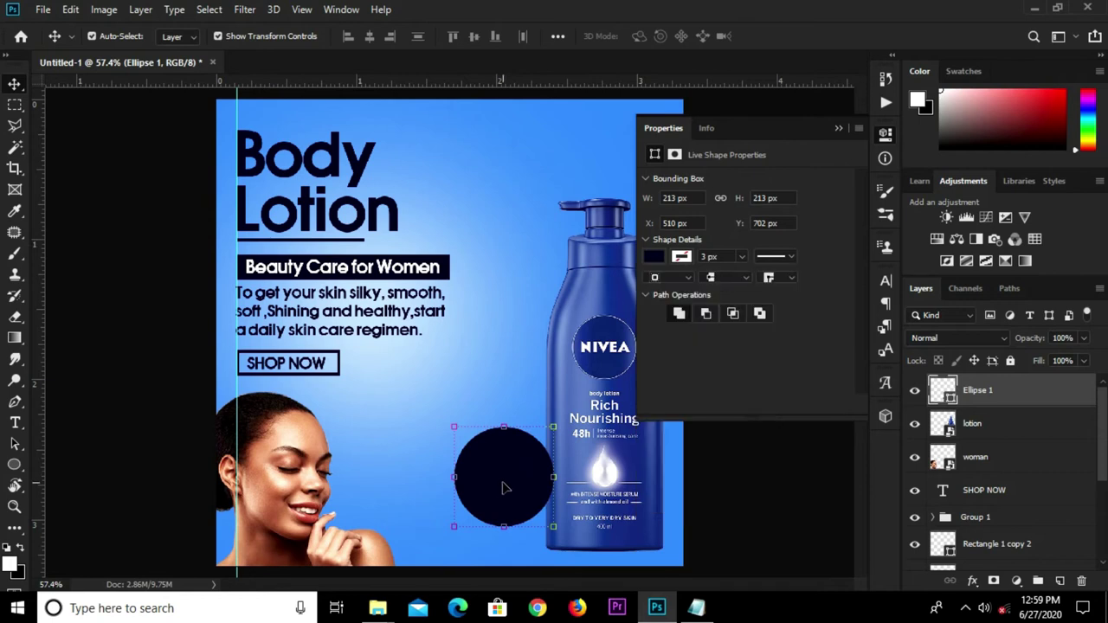
key("ctrl+j")
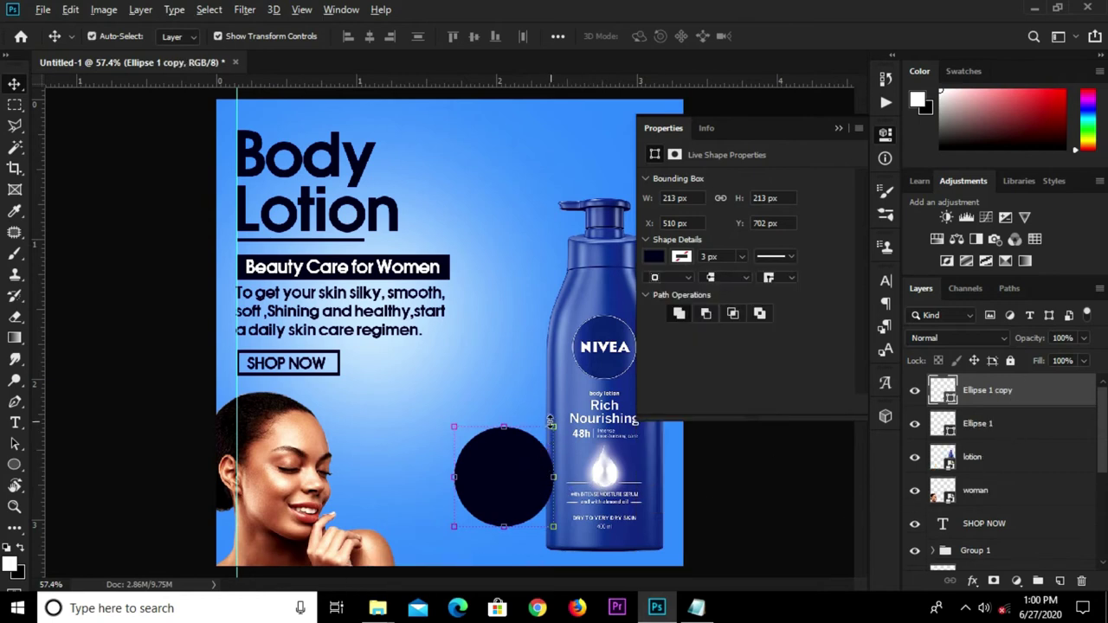
left_click_drag(552, 427, 543, 440)
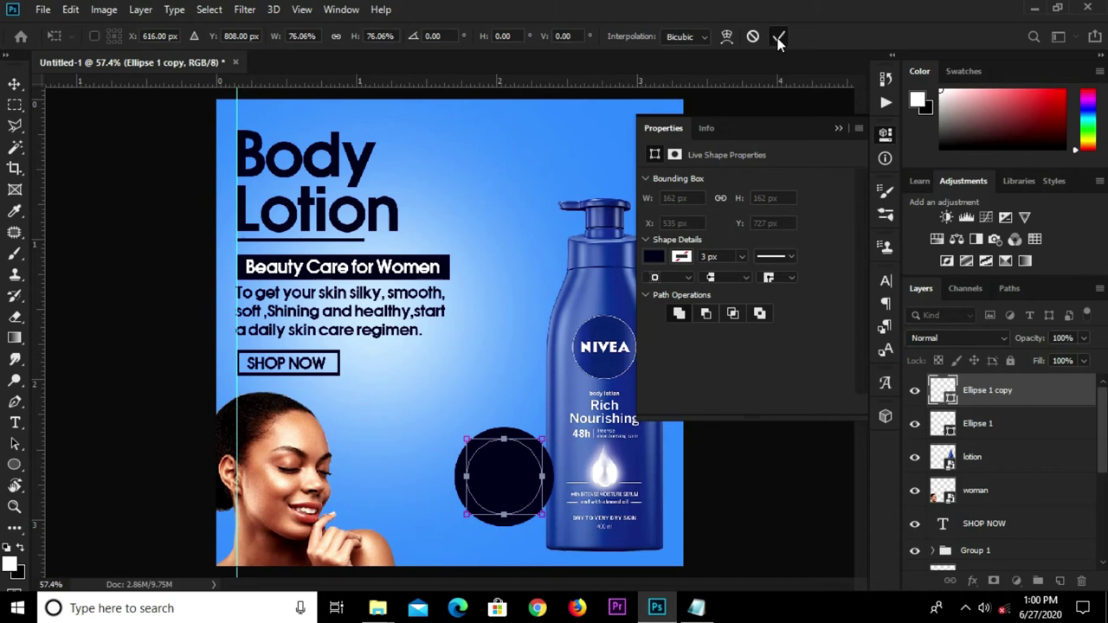
Step: Shrink the circle copy to 162 px, fill it white, hide it, and reselect Ellipse 1
left_click(779, 36)
left_click(652, 257)
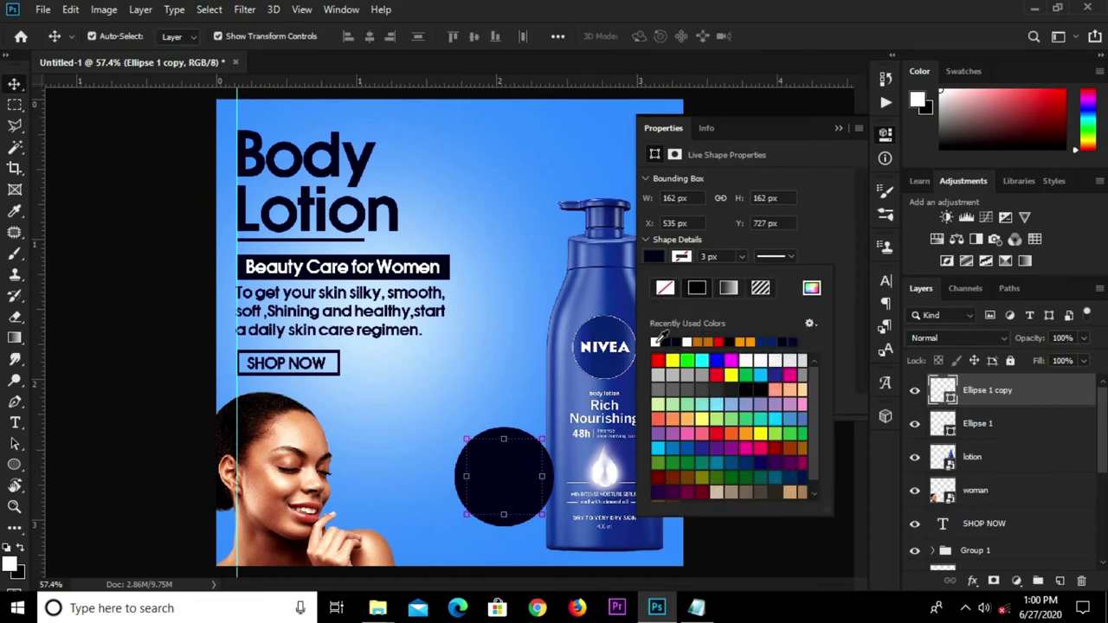
left_click(656, 341)
left_click(839, 127)
left_click(840, 127)
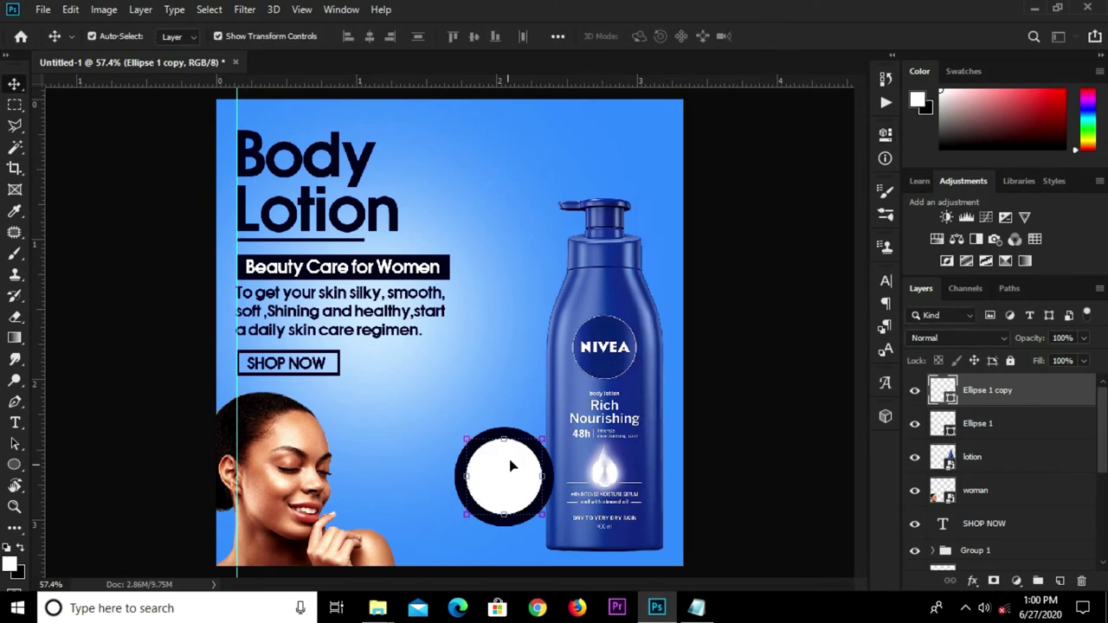
scroll(511, 471, "up", 1, "alt")
left_click(915, 394)
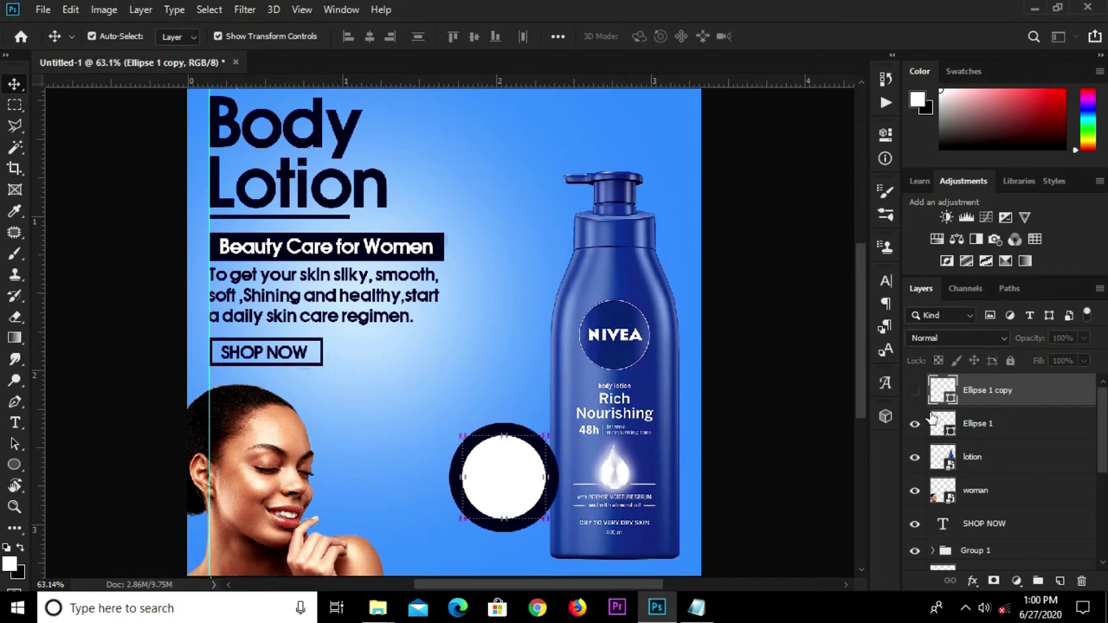
left_click(991, 424)
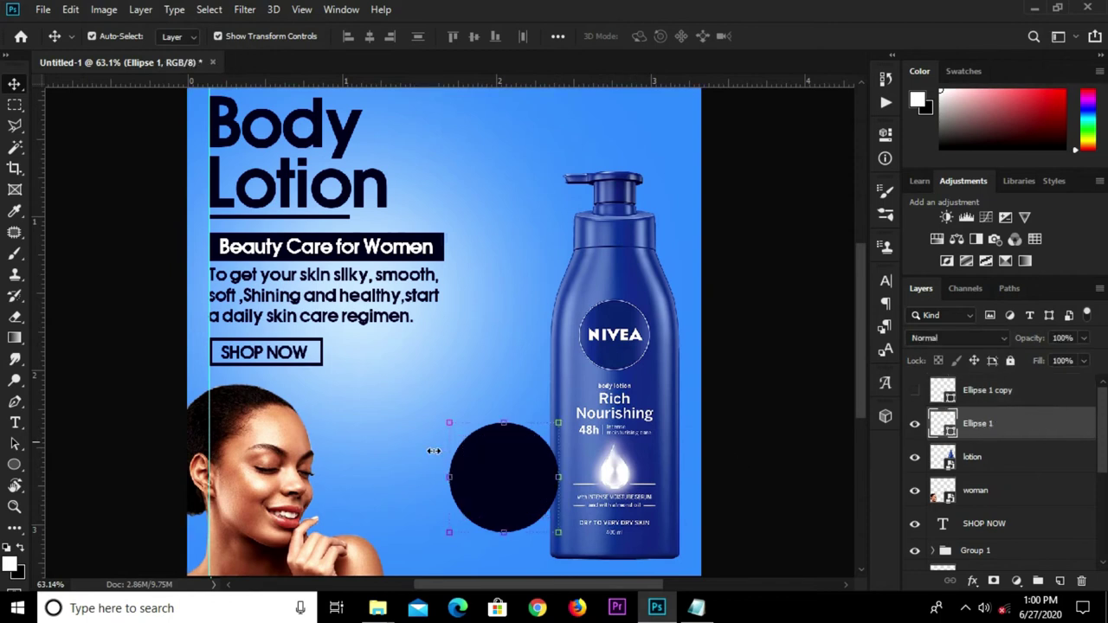
Step: Rasterize the Ellipse 1 circle layer and switch to the Polygonal Lasso tool
right_click(1002, 431)
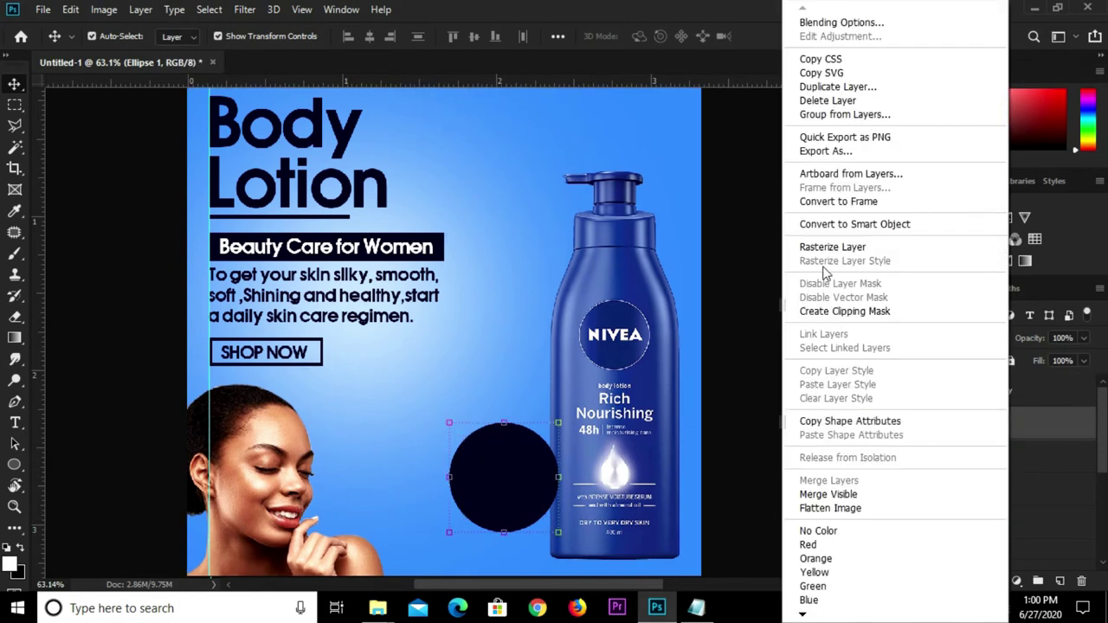
left_click(833, 246)
left_click(14, 126)
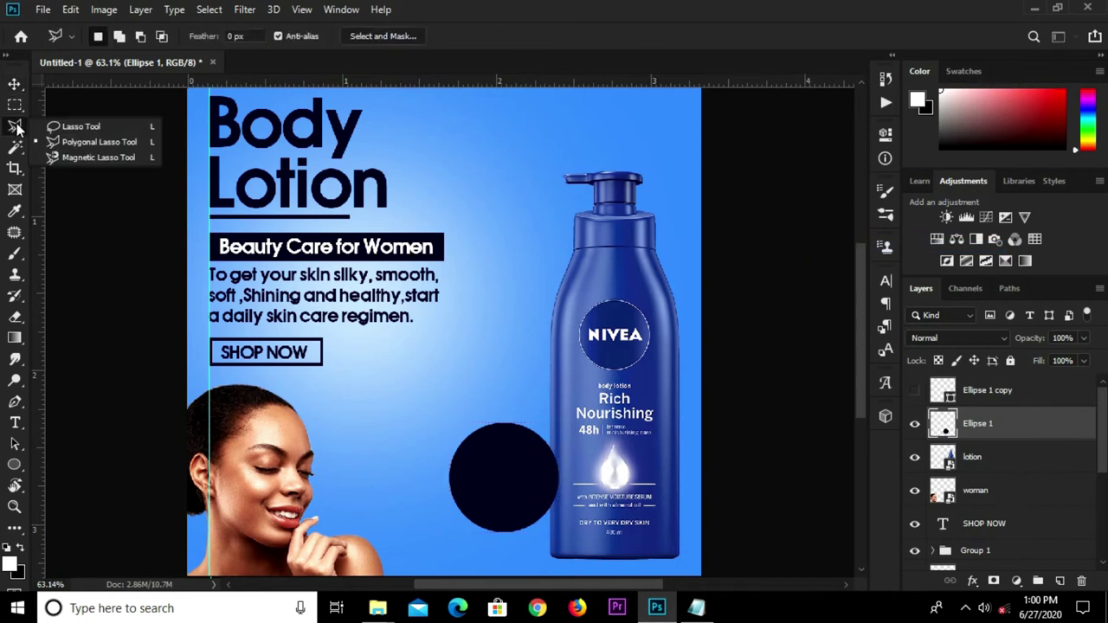
left_click(84, 144)
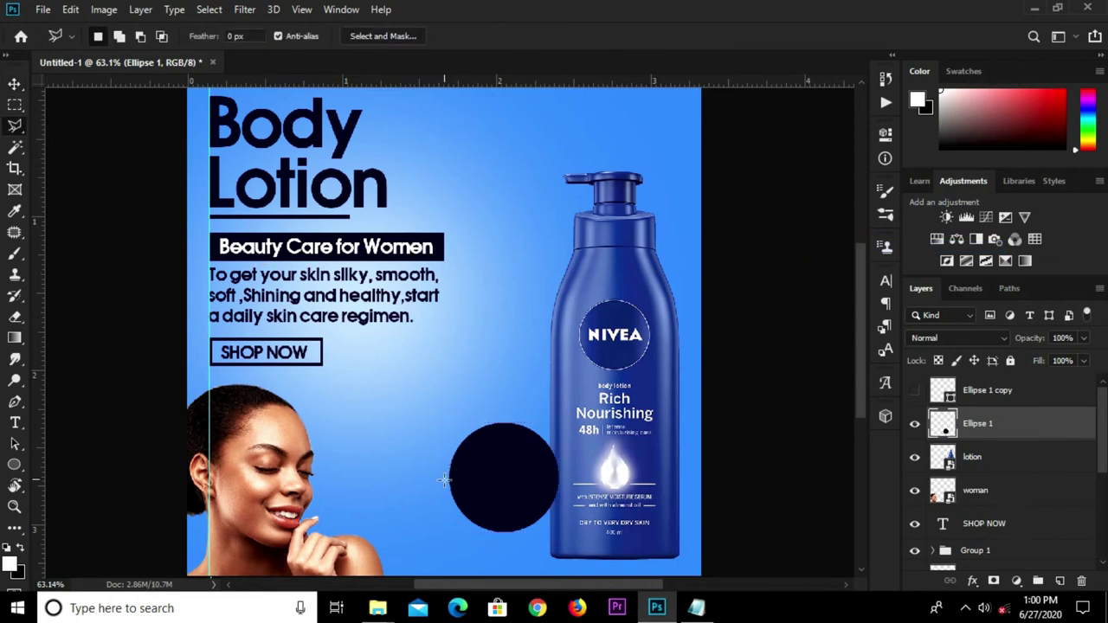
right_click(15, 128)
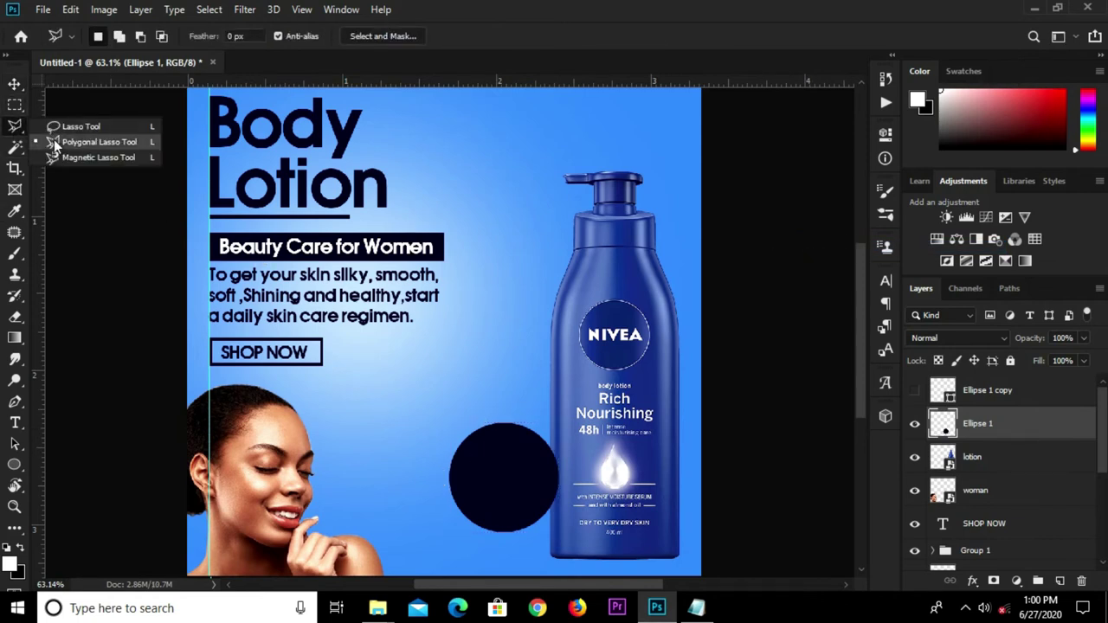
left_click(54, 141)
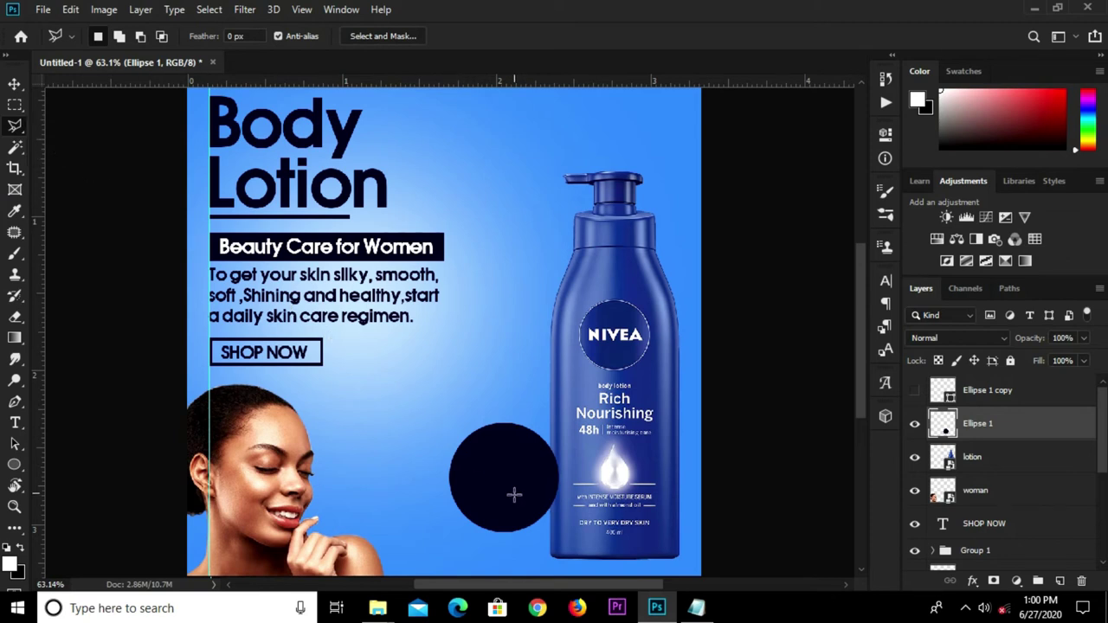
right_click(449, 475)
left_click(475, 507)
right_click(23, 136)
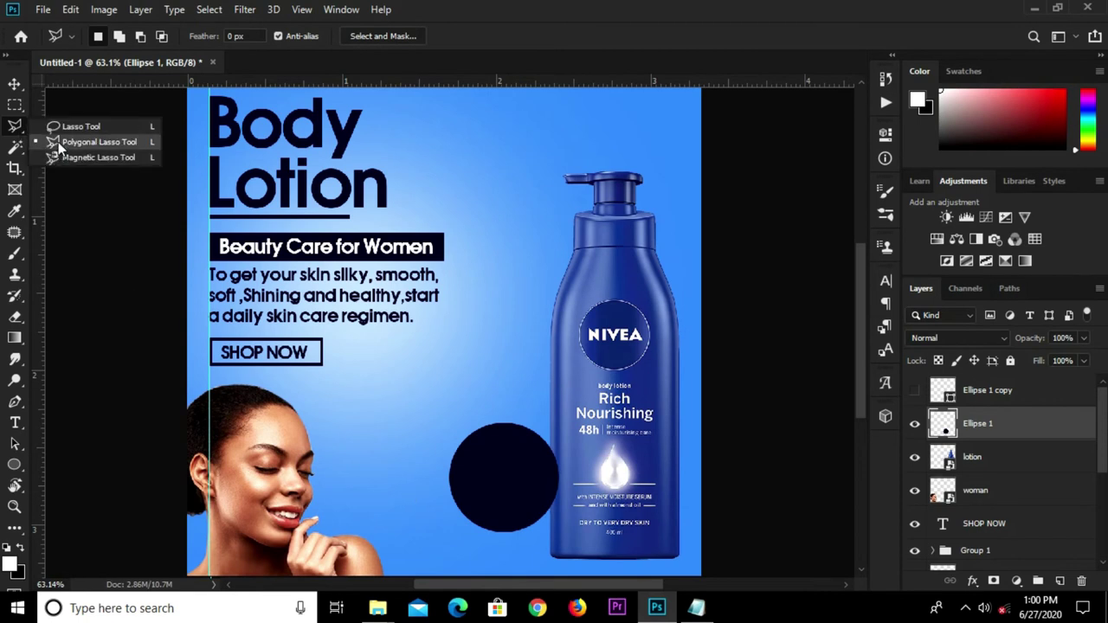
left_click(58, 142)
scroll(440, 343, "down", 2)
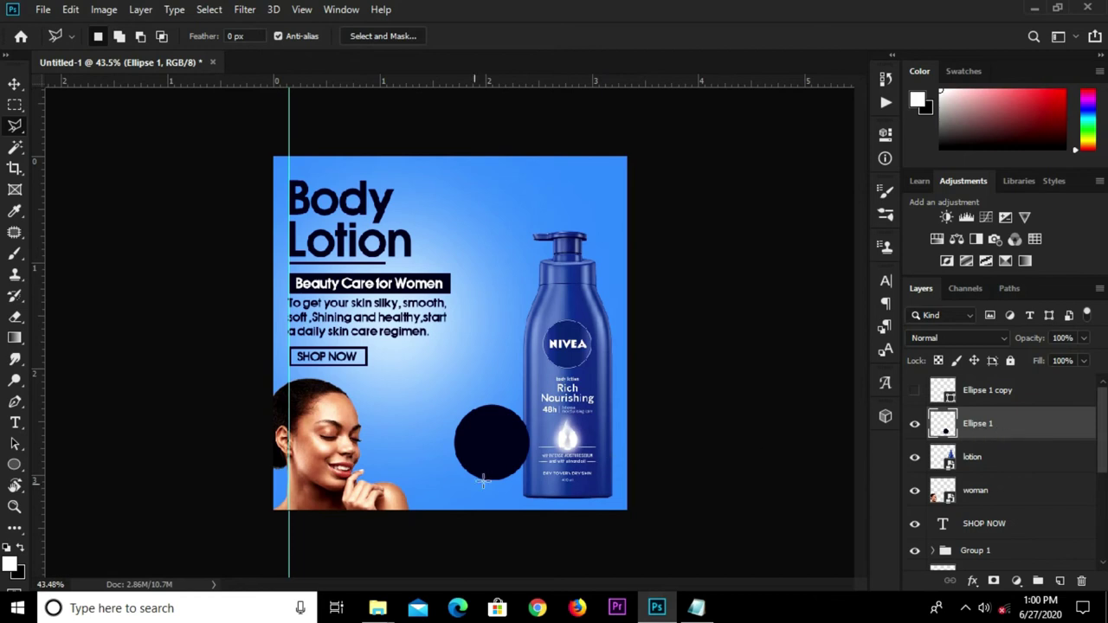
Step: Select the circle's upper-left portion and cut it onto a new layer, Layer 2
left_click(454, 446)
scroll(492, 420, "up", 4)
scroll(487, 437, "up", 1)
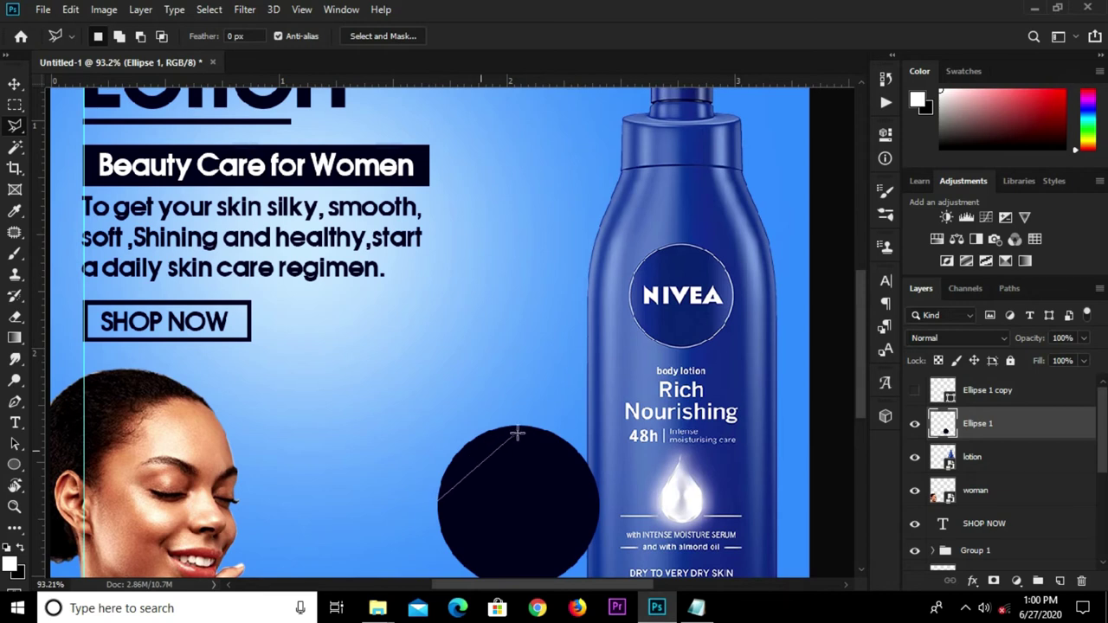
left_click(532, 388)
left_click(410, 385)
left_click(372, 463)
left_click(395, 525)
double_click(434, 501)
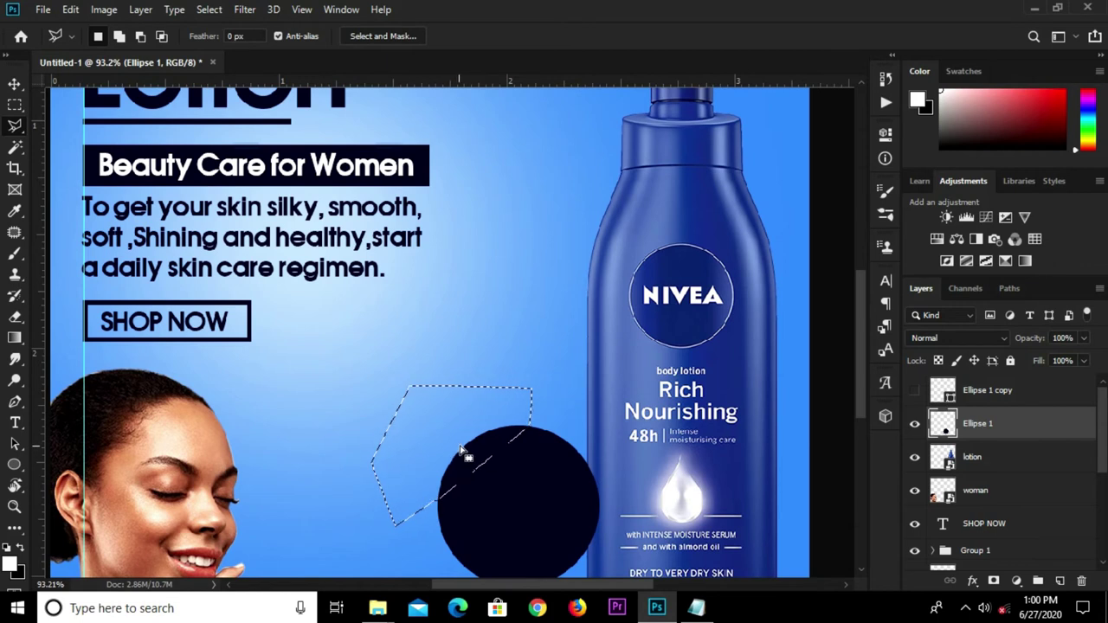
right_click(462, 448)
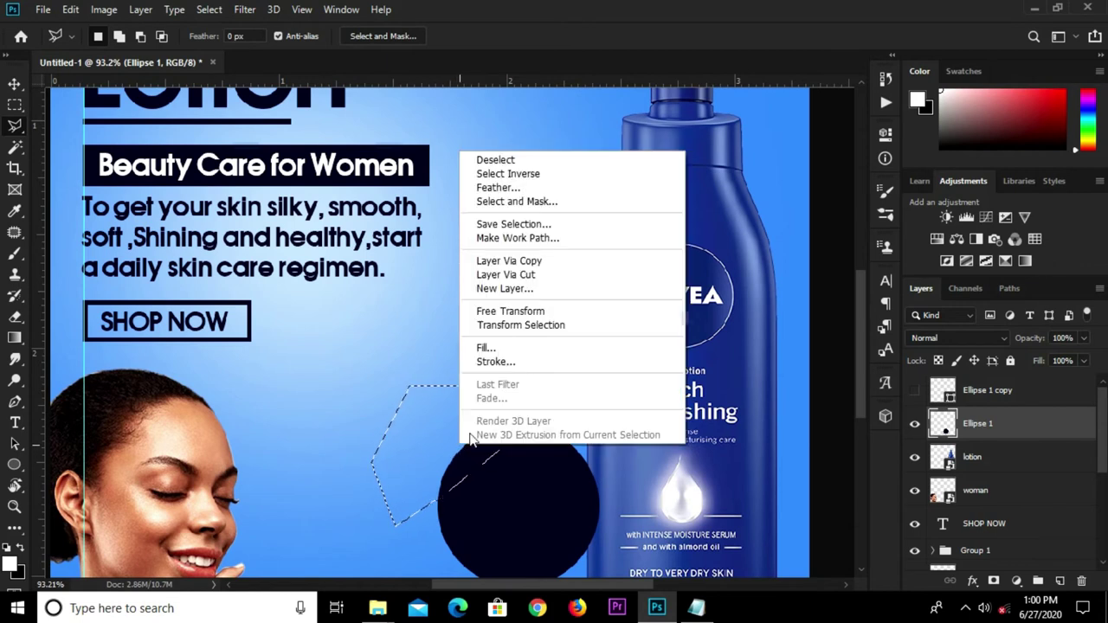
left_click(508, 275)
scroll(508, 289, "down", 1)
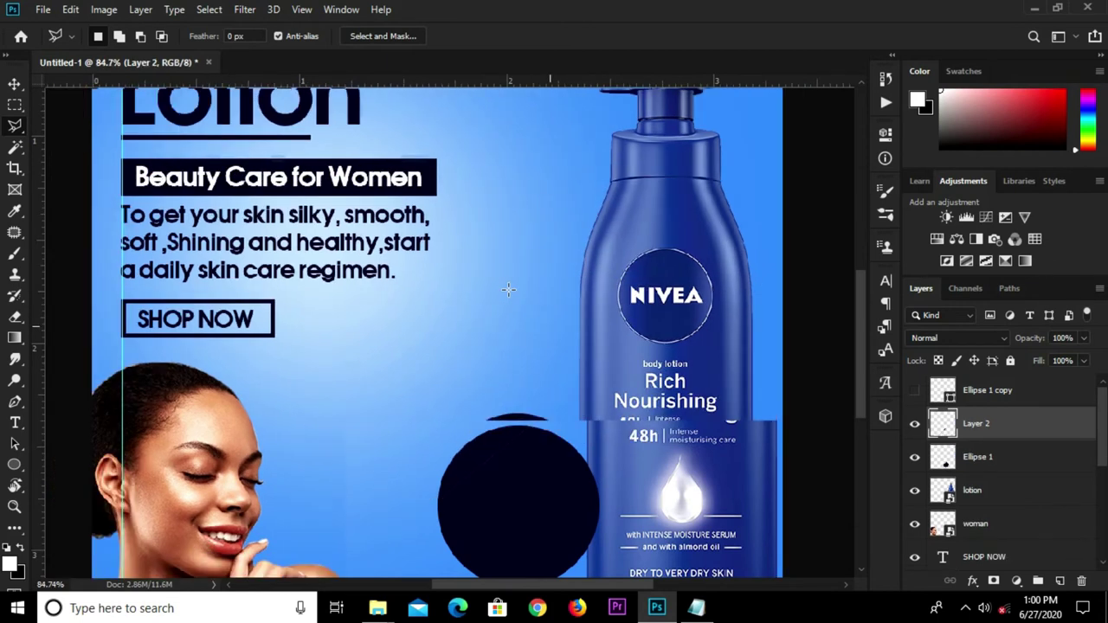
scroll(508, 289, "down", 1)
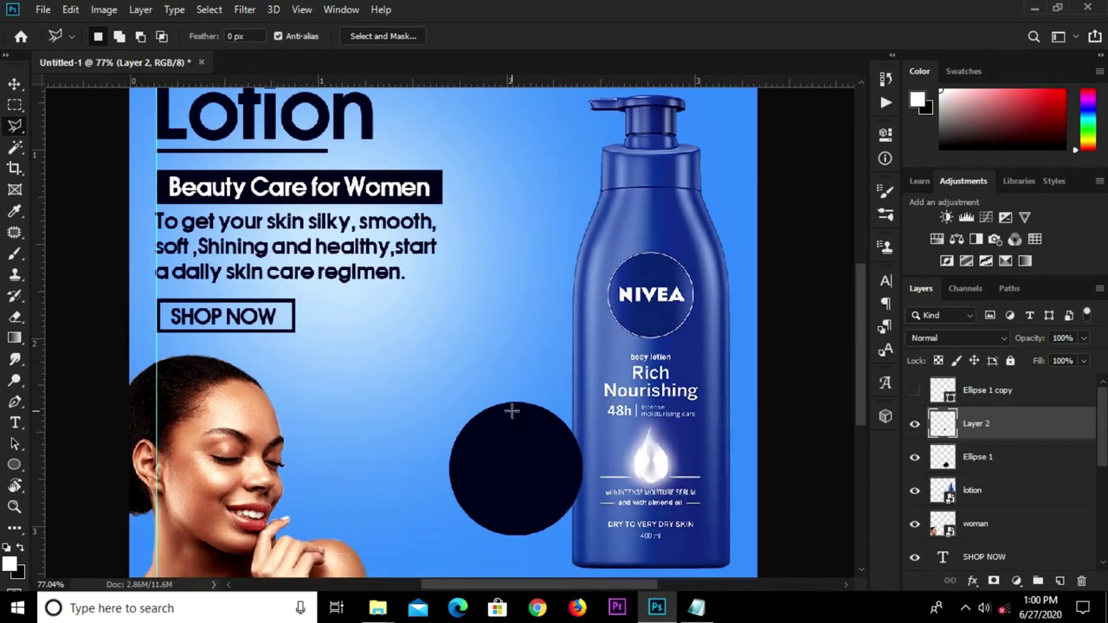
Step: Flip the cut piece with Free Transform so it forms a peeled flap
left_click(15, 84)
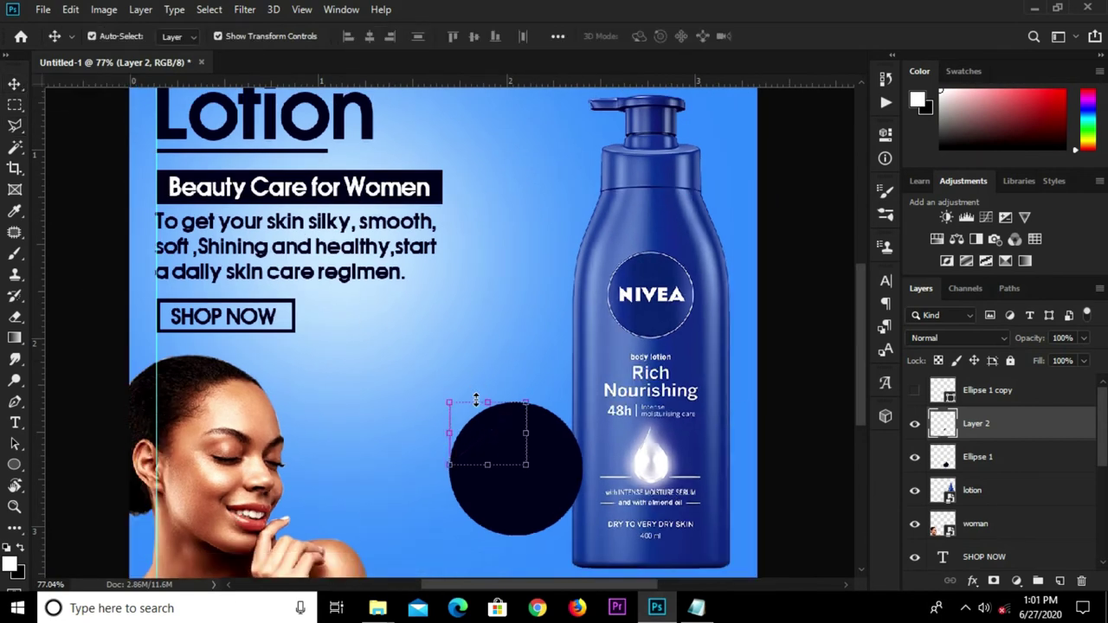
key("ctrl+t")
right_click(481, 429)
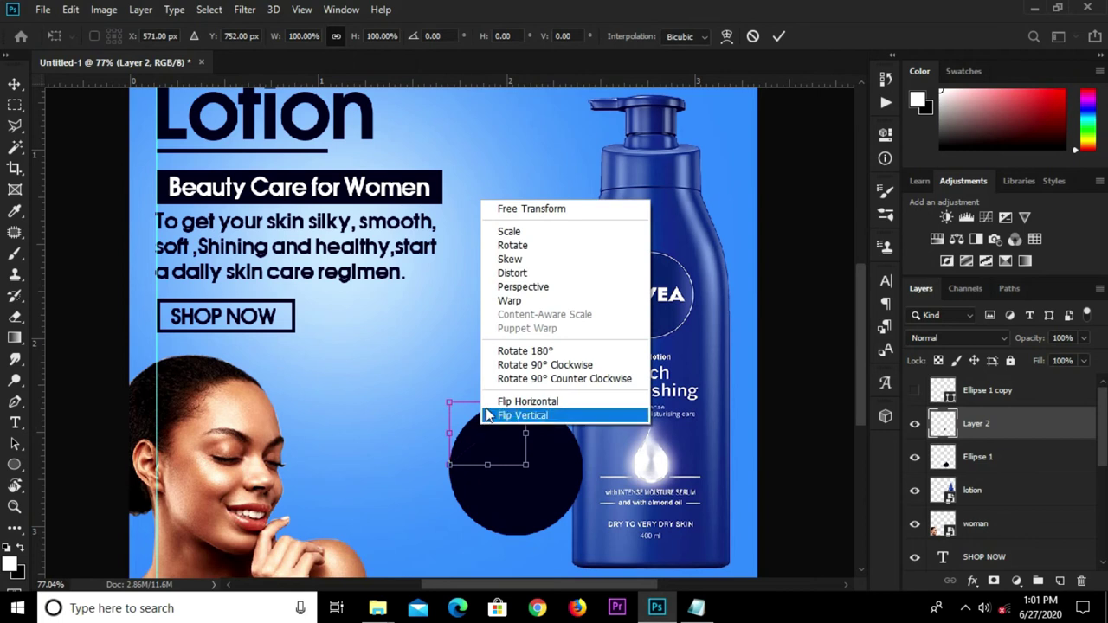
left_click(535, 348)
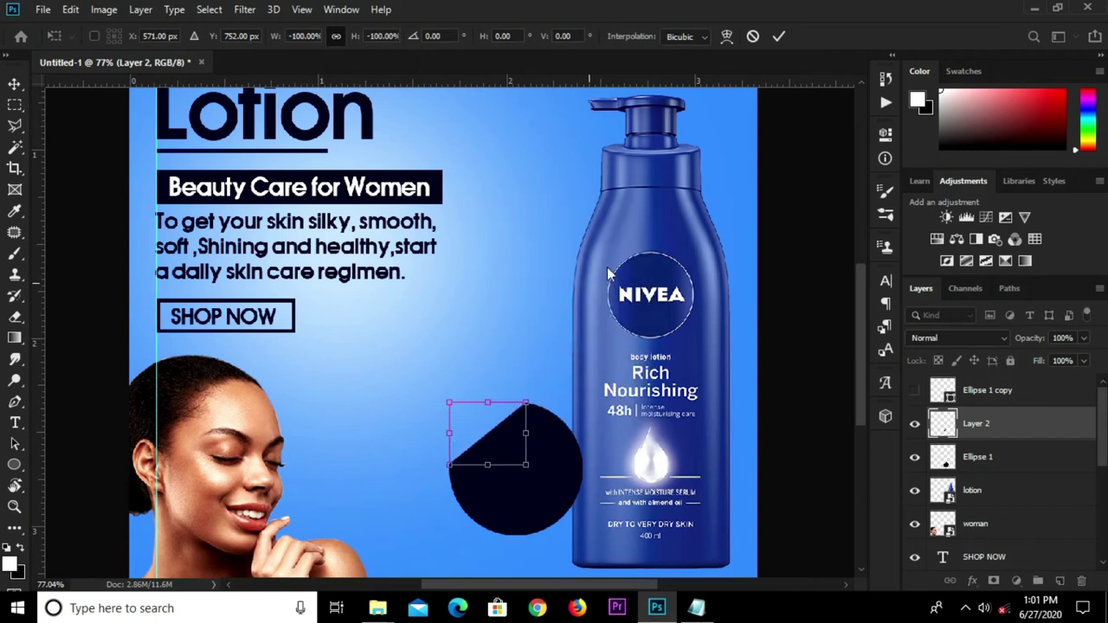
key("Return")
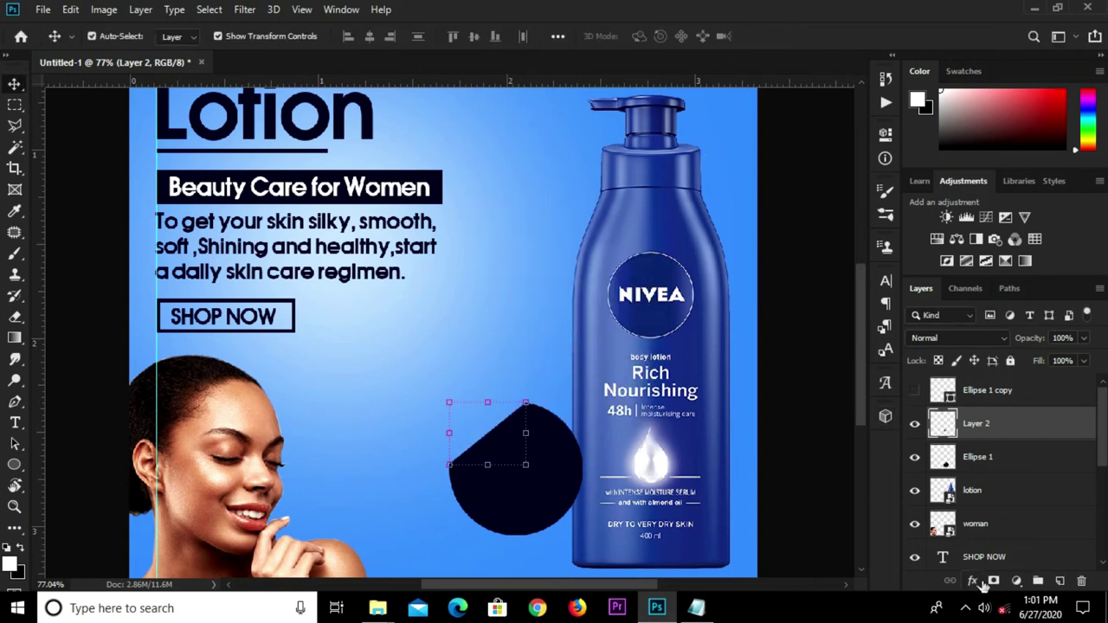
Step: Give Layer 2 a drop shadow with 6 px distance, 39% spread and 4 px size
left_click(973, 581)
left_click(987, 567)
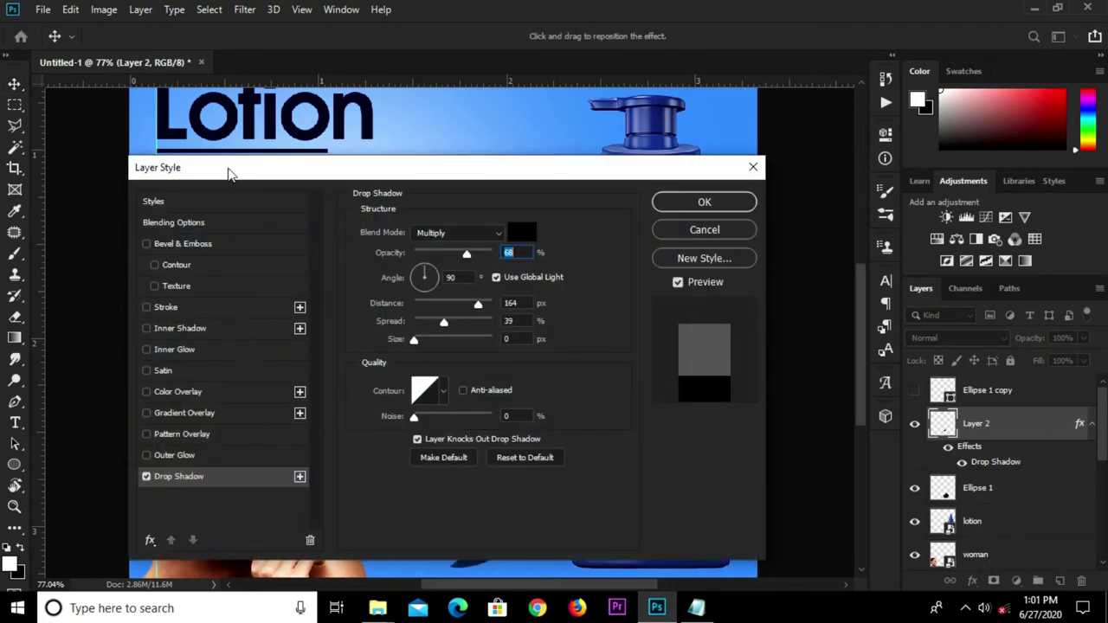
left_click_drag(231, 170, 691, 192)
mouse_move(890, 257)
left_mouse_down()
mouse_move(904, 257)
mouse_move(891, 257)
left_mouse_up()
left_click_drag(902, 309, 846, 309)
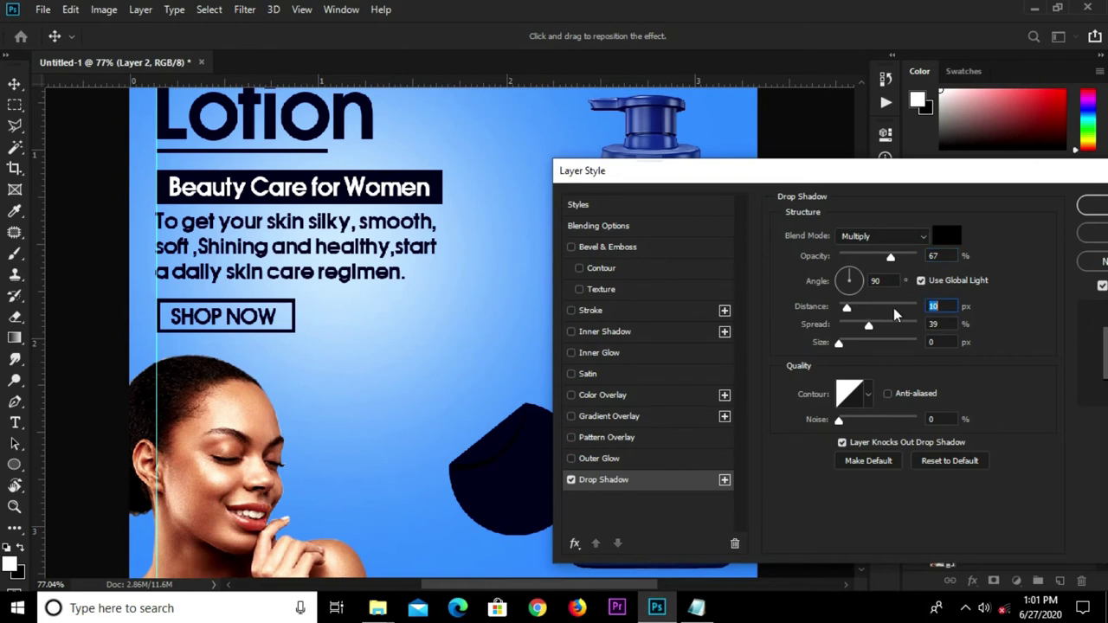
type("7")
left_click_drag(940, 304, 924, 304)
type("6")
left_click_drag(936, 341, 927, 341)
type("4")
left_click_drag(839, 173, 446, 186)
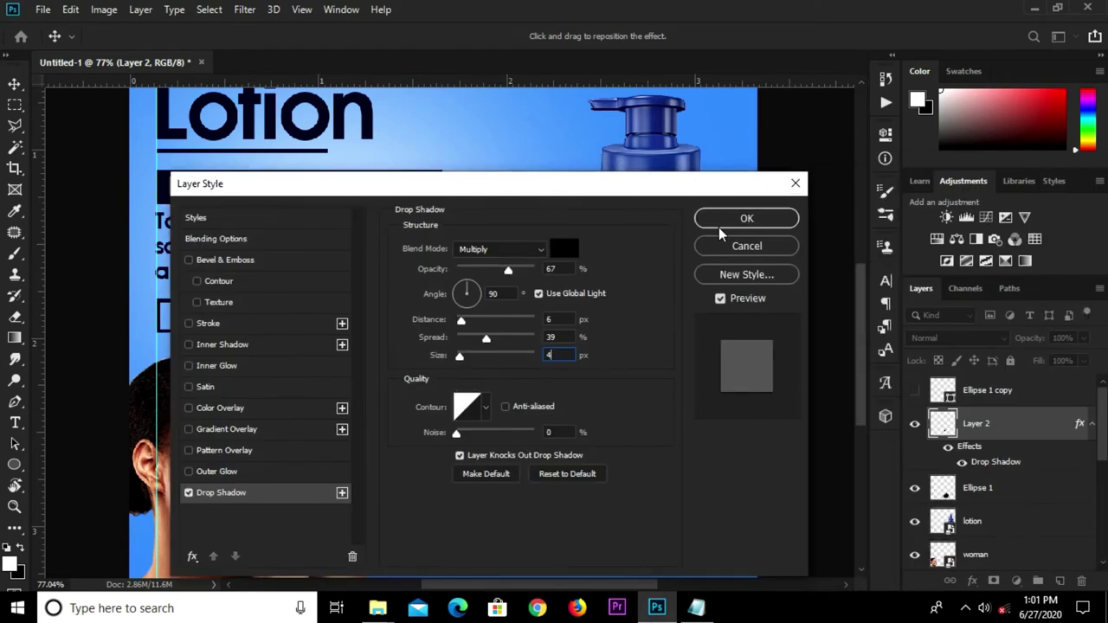
double_click(549, 269)
left_click(729, 224)
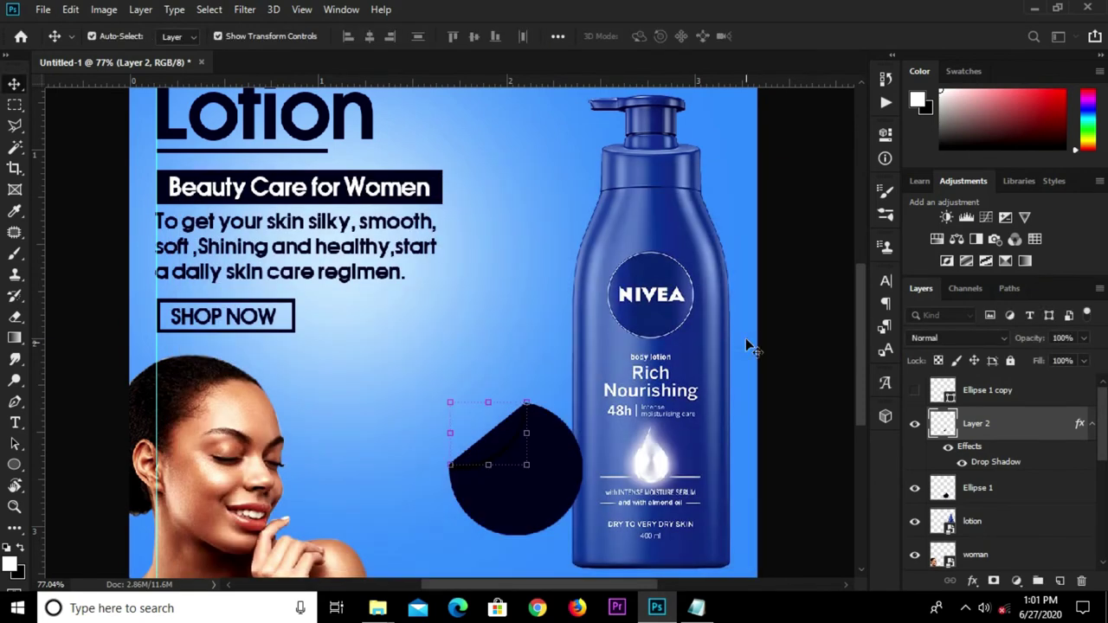
Step: Show the white circle copy and move it beneath Layer 2, the peeled flap
left_click(913, 390)
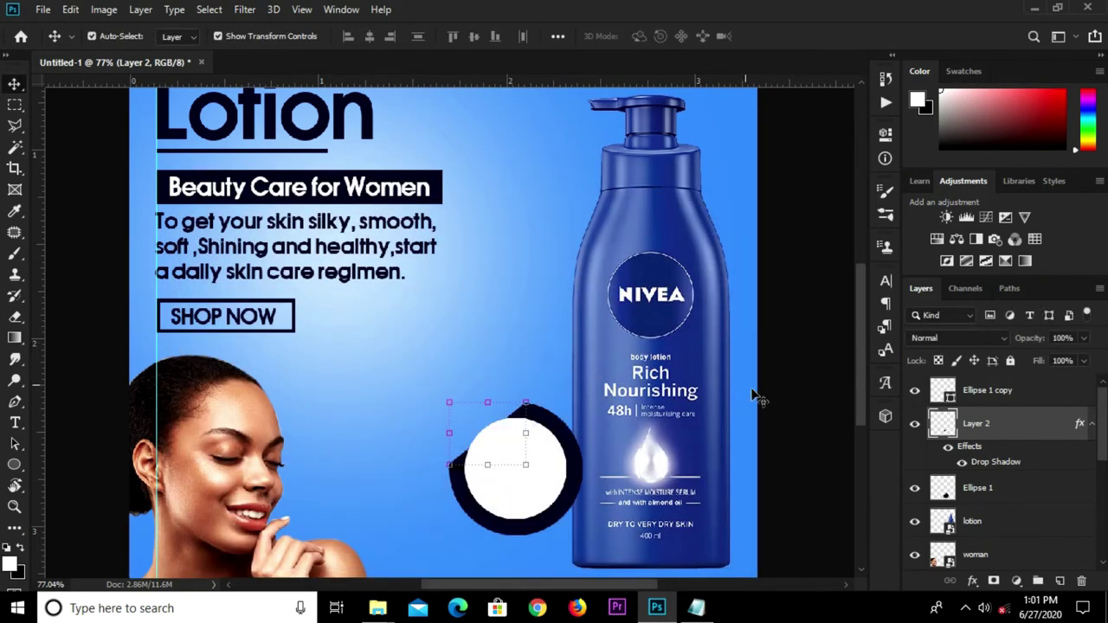
left_click_drag(1004, 392, 1003, 463)
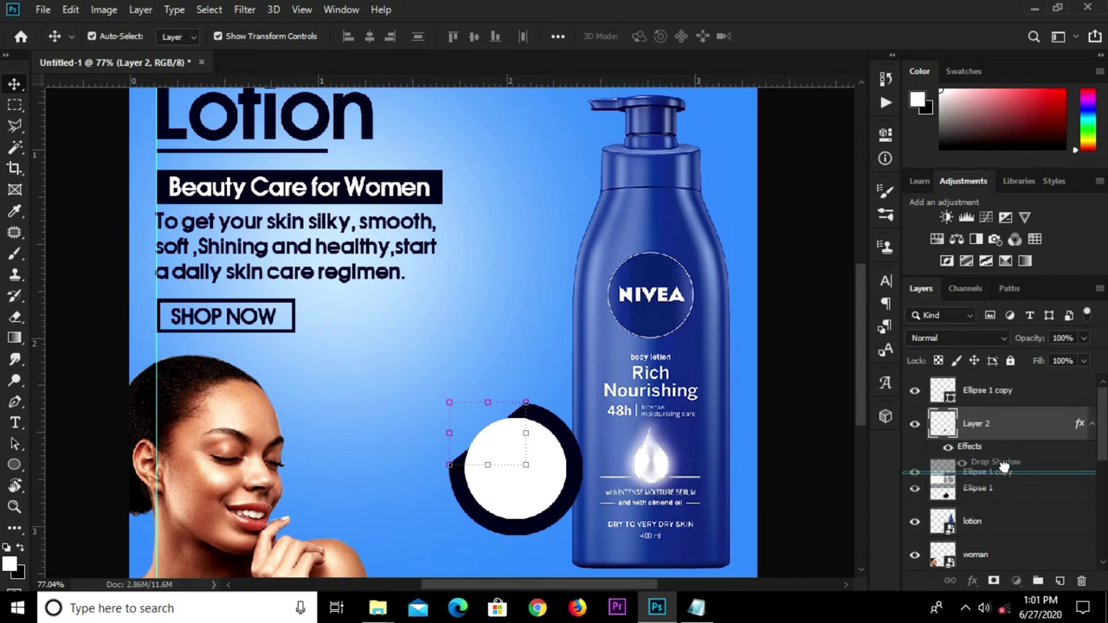
left_click(805, 350)
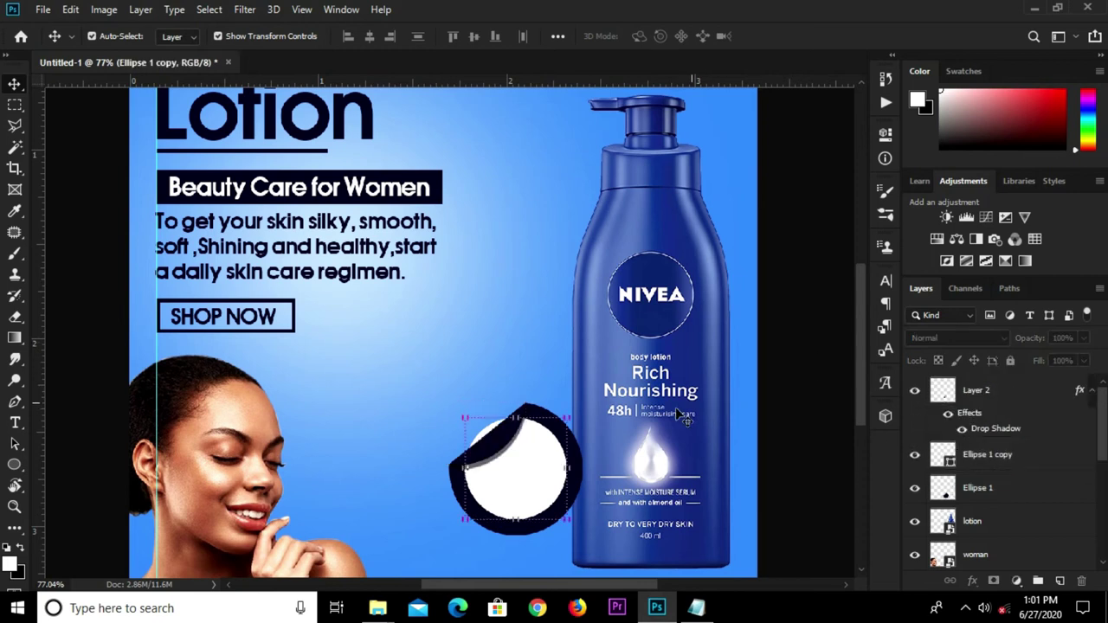
left_click(1006, 399)
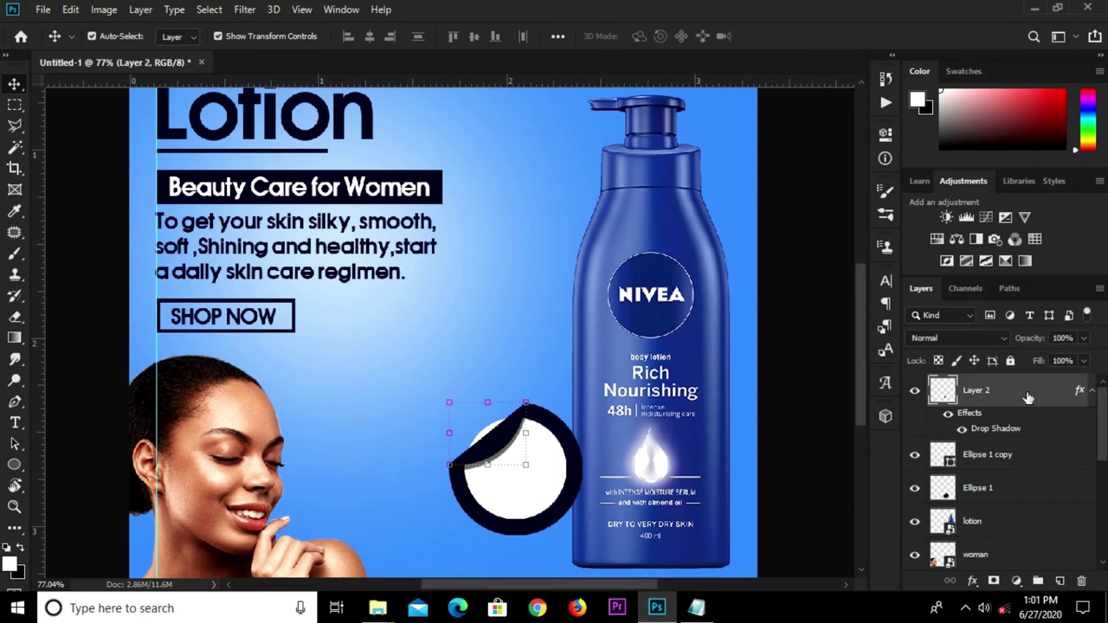
Step: Reduce Layer 2's drop shadow to 23% spread and 5 px distance
left_click(972, 578)
left_click(1003, 566)
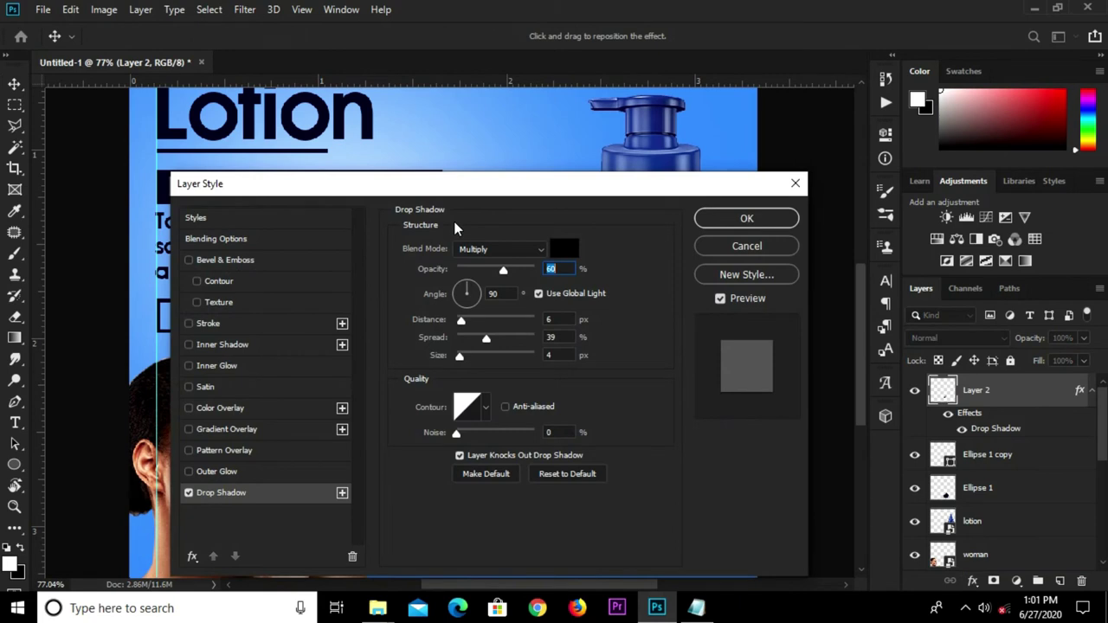
left_click_drag(403, 184, 876, 180)
left_click_drag(942, 322, 930, 321)
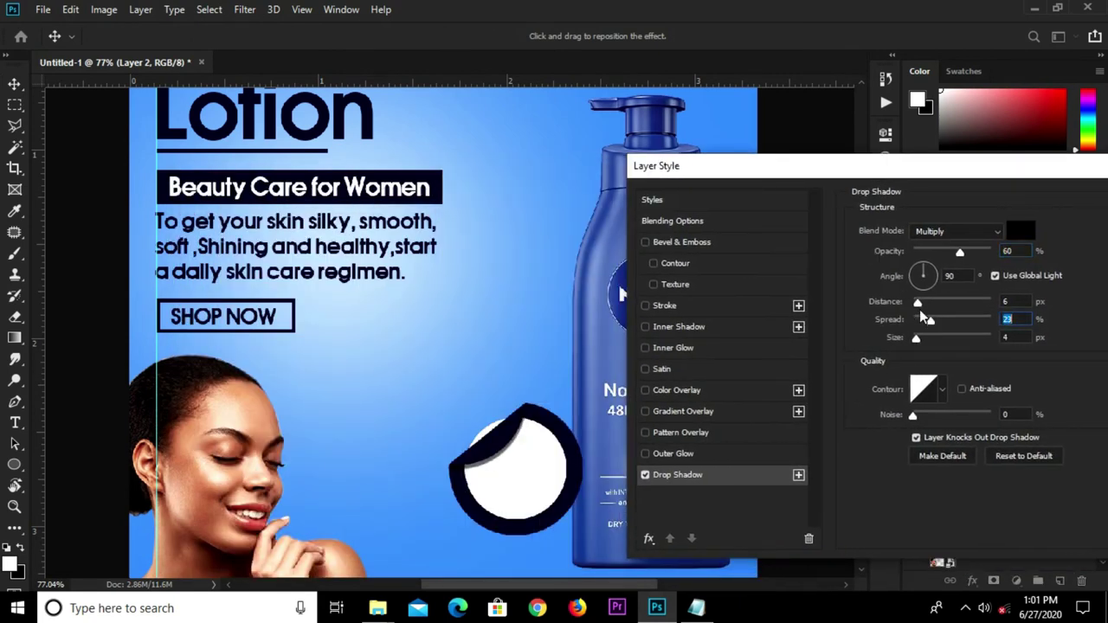
left_click(1005, 301)
type("5")
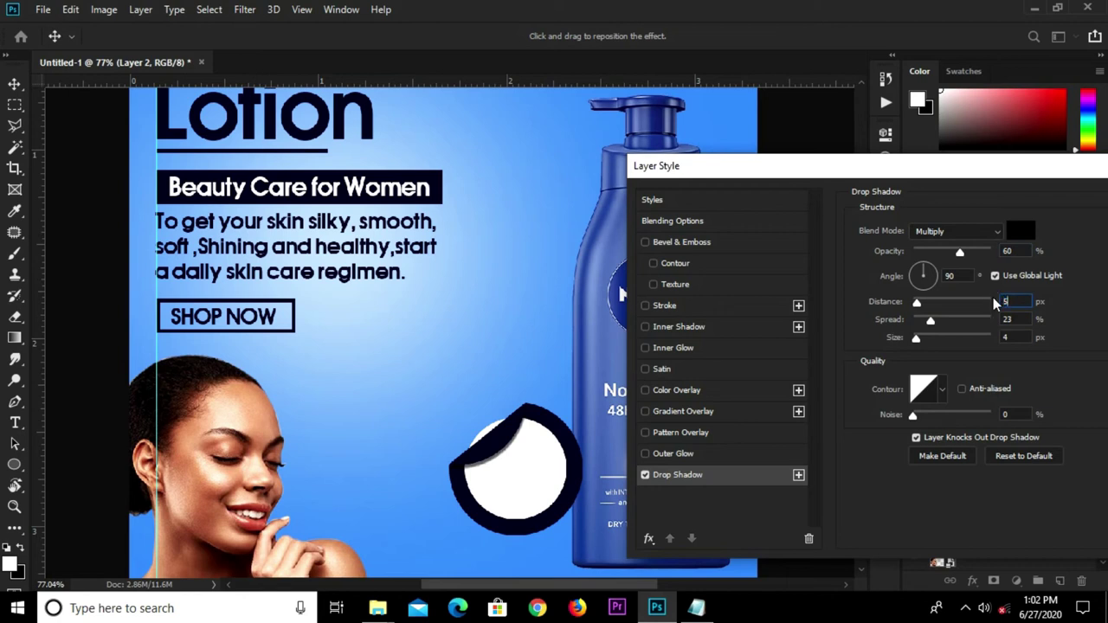
left_click_drag(931, 173, 732, 181)
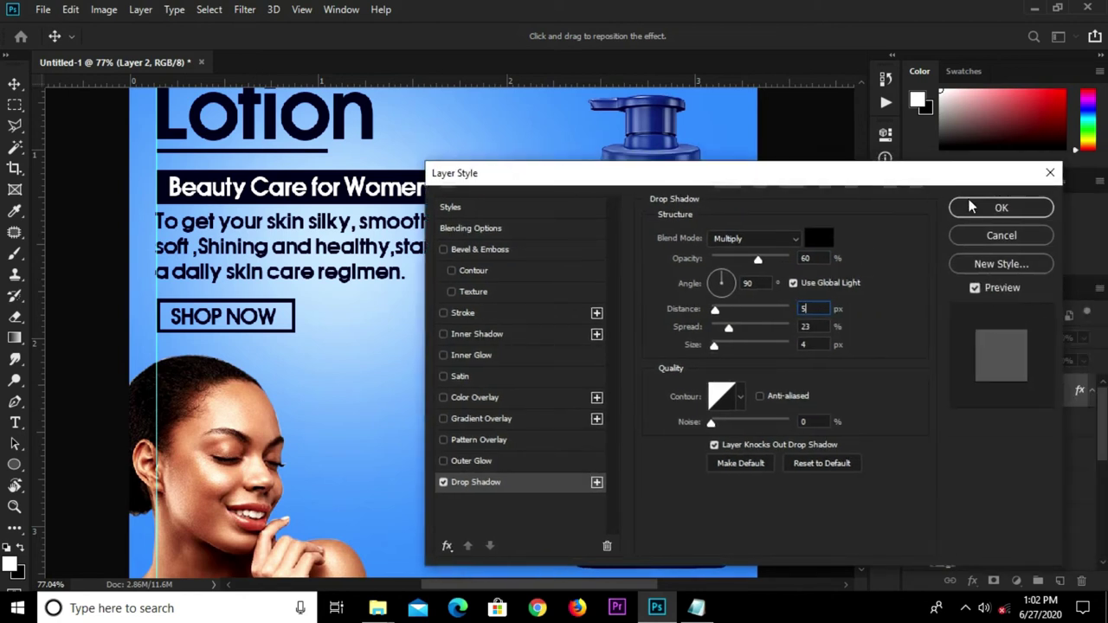
left_click(997, 209)
left_click(986, 454)
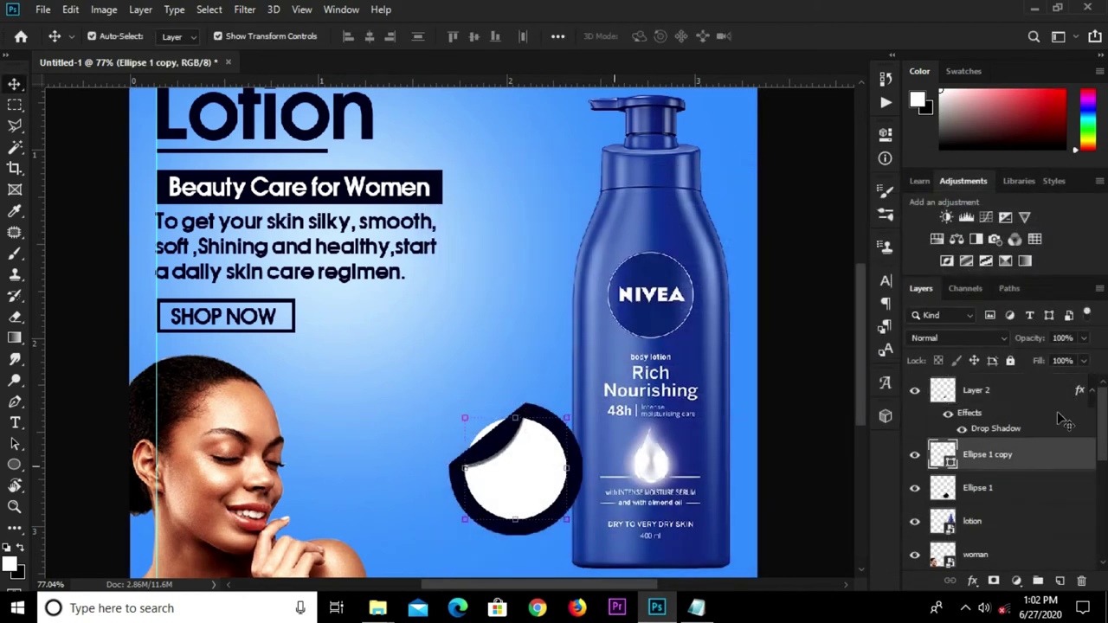
right_click(991, 459)
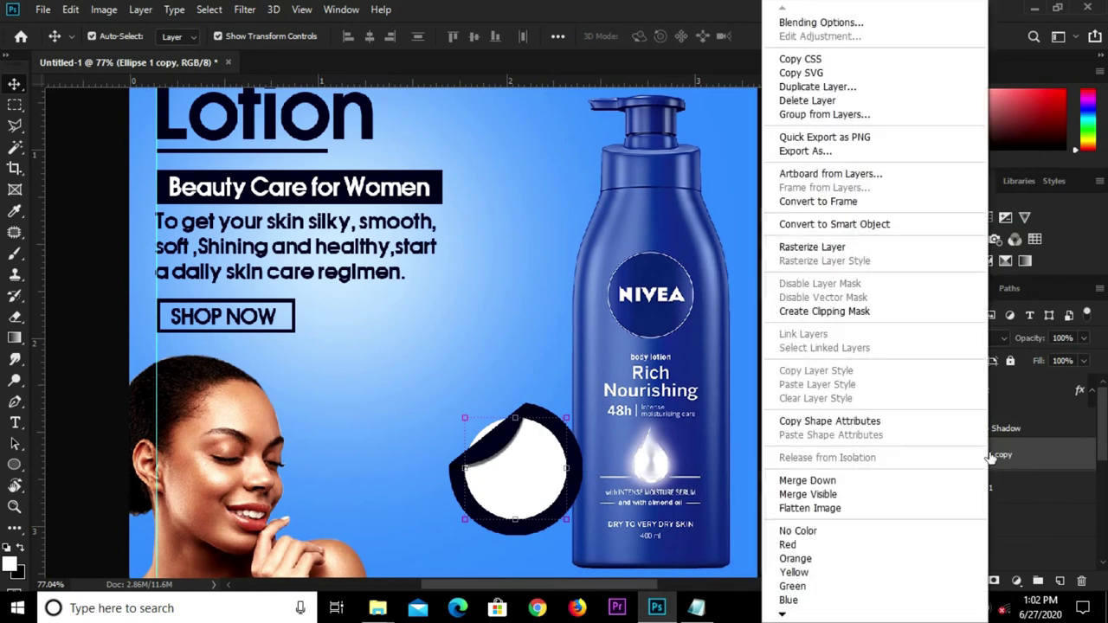
Step: Rasterize the white circle copy and switch to the Polygonal Lasso tool
left_click(811, 248)
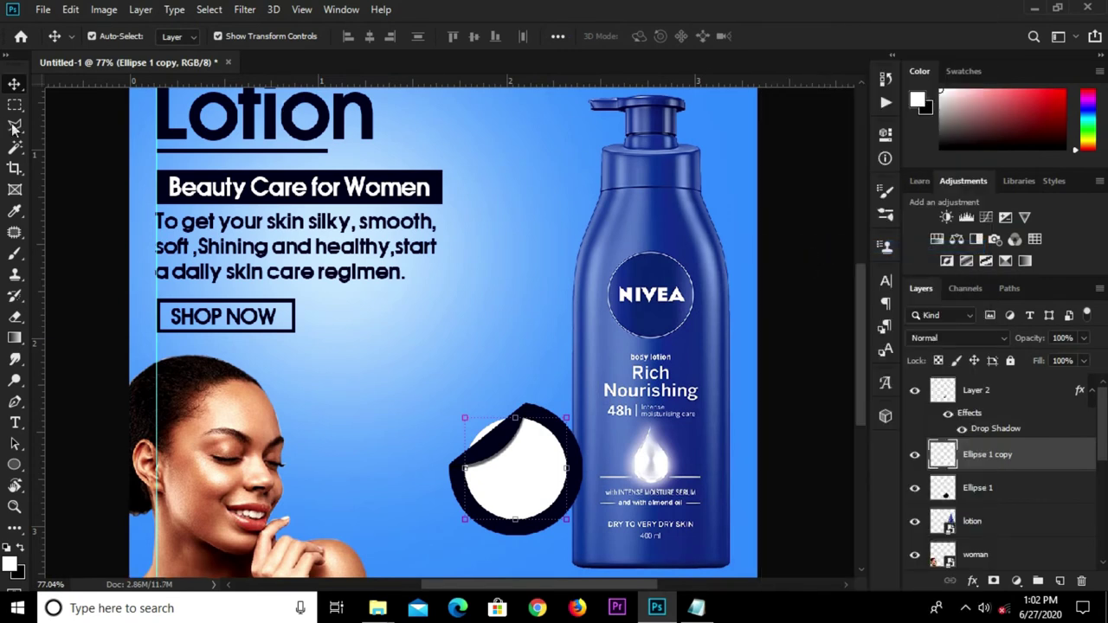
left_click_drag(21, 128, 98, 141)
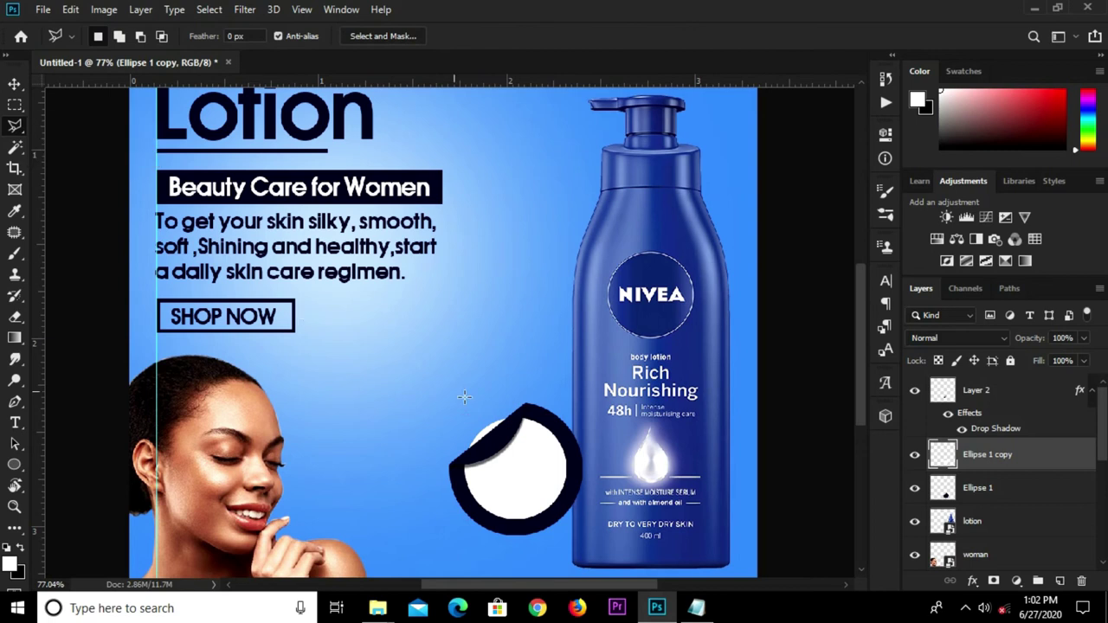
scroll(472, 444, "up", 2)
scroll(453, 465, "up", 2)
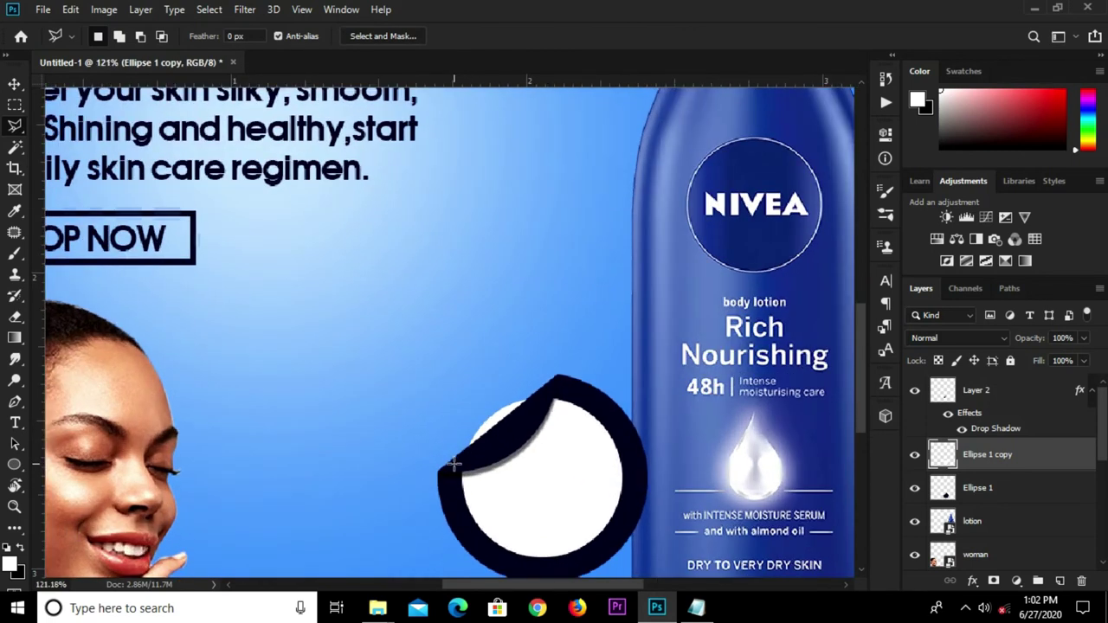
Step: Delete the white circle's area poking past the flap fold, then fit the poster on screen
left_click(542, 407)
left_click(539, 378)
left_click(460, 333)
left_click(404, 371)
double_click(457, 457)
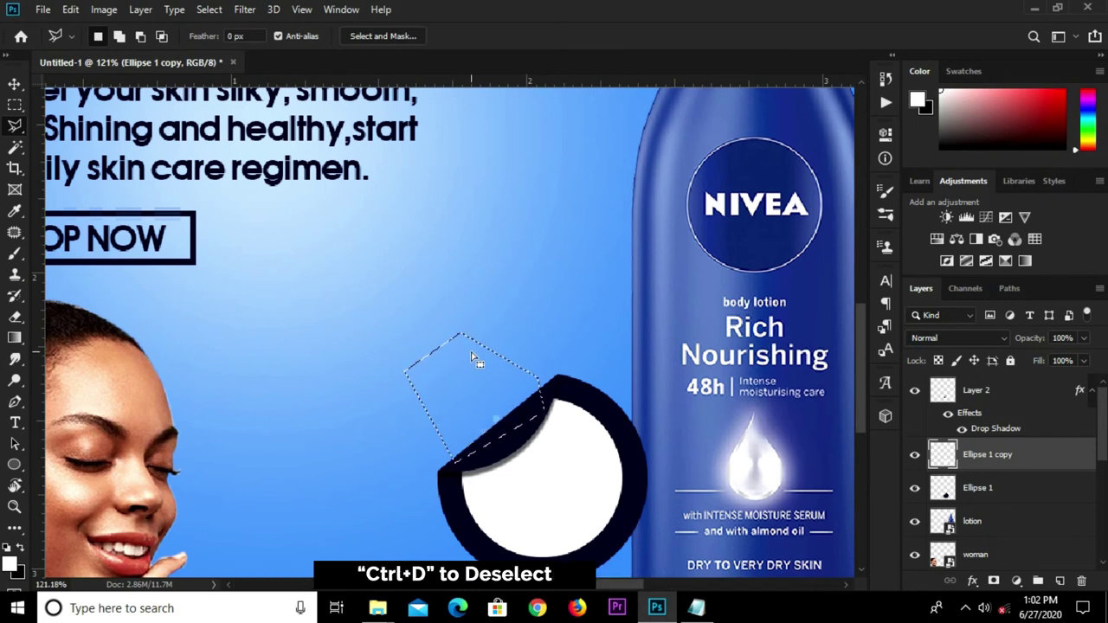
key("ctrl+d")
key("v")
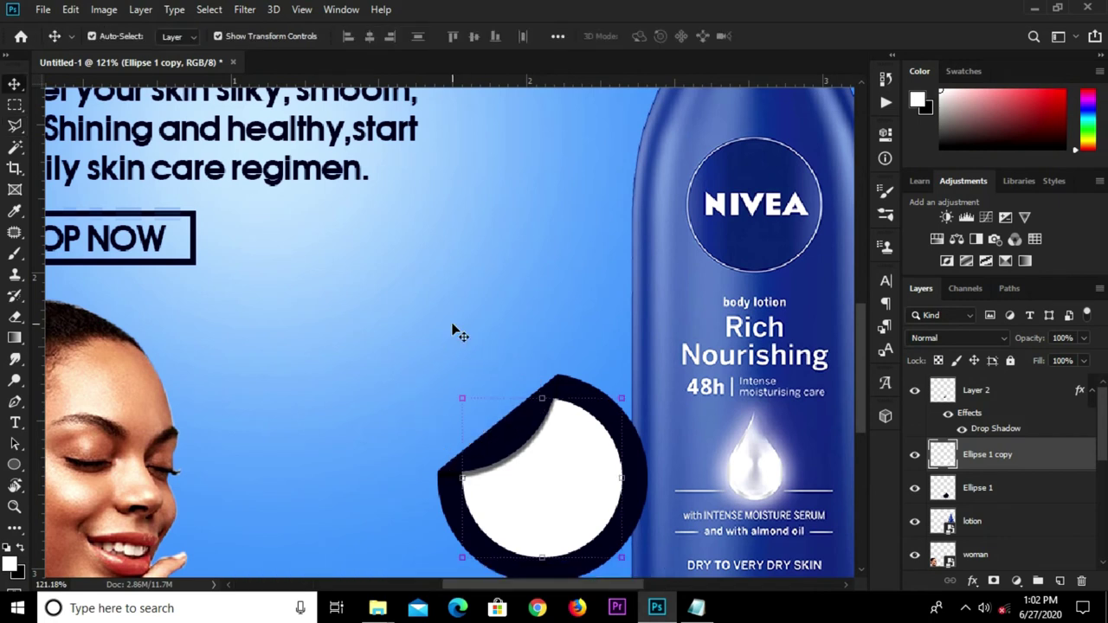
key("ctrl+0")
left_click(736, 433)
mouse_move(696, 608)
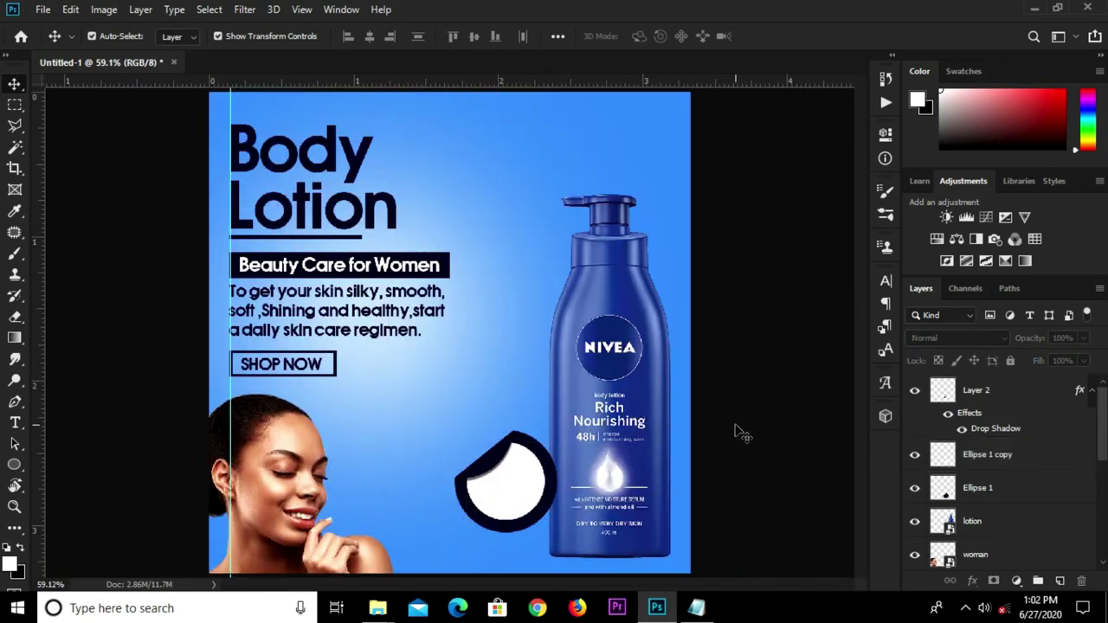
Step: Copy '45%' from the body lotion notes in Notepad and start a text layer above the sticker
left_click(703, 570)
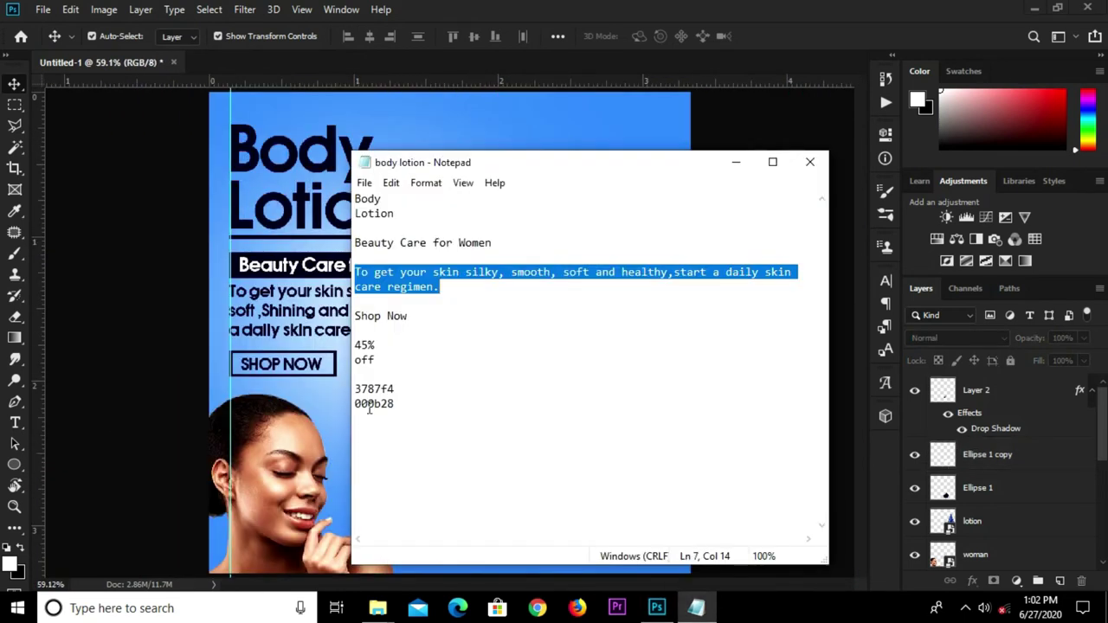
left_click_drag(375, 345, 353, 344)
right_click(355, 345)
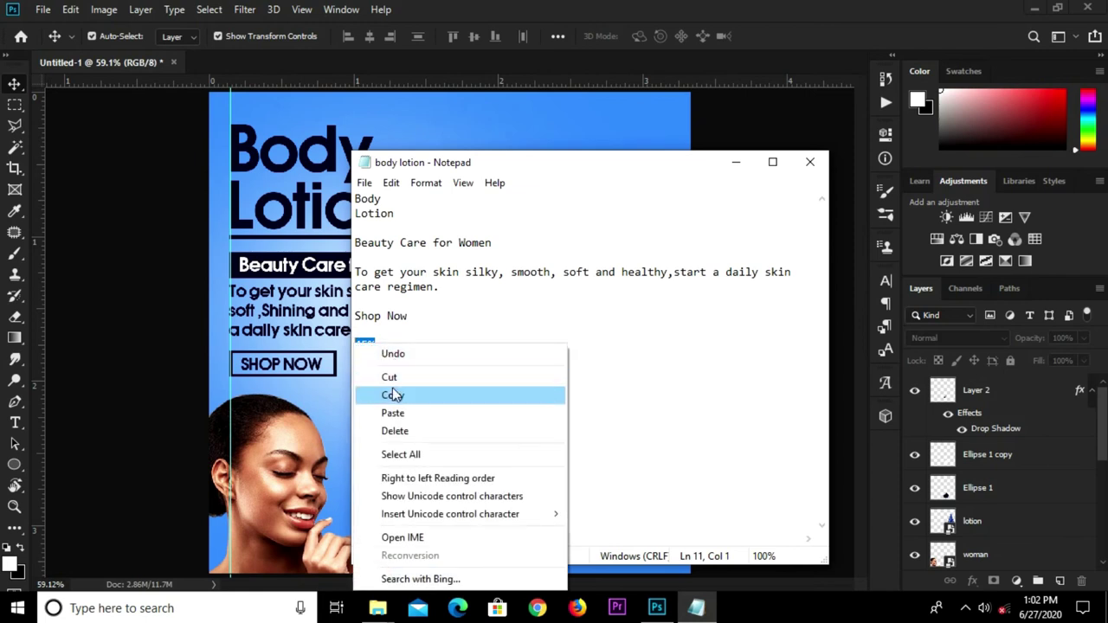
left_click(392, 395)
left_click(321, 407)
left_click(15, 422)
left_click(399, 416)
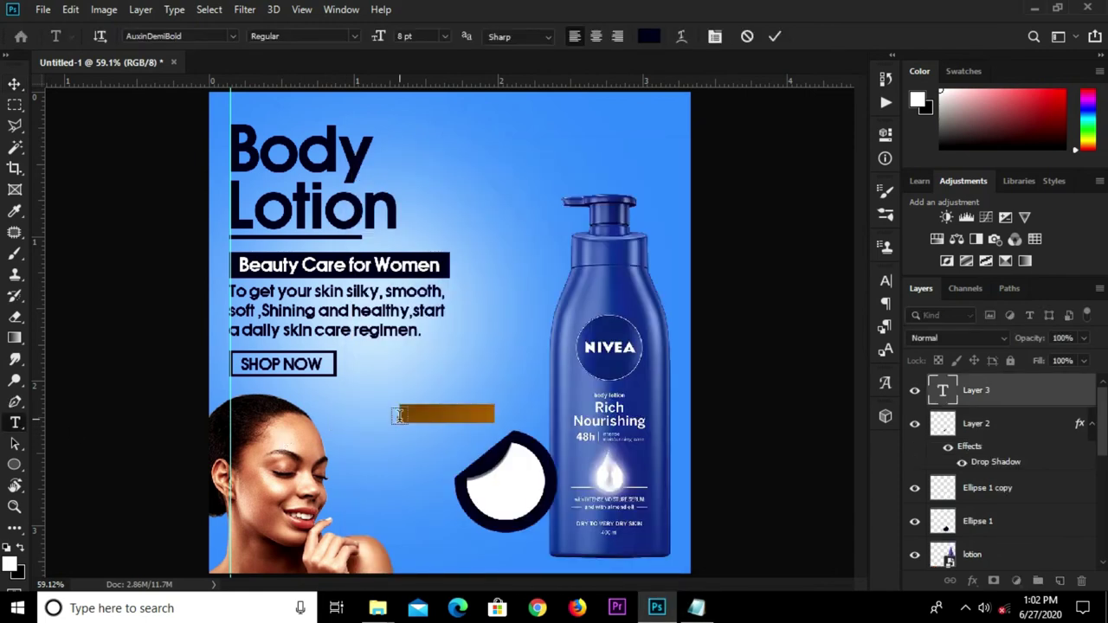
Step: Paste and commit the 45% text, then change its font to Accidental Presidency
key("ctrl+v")
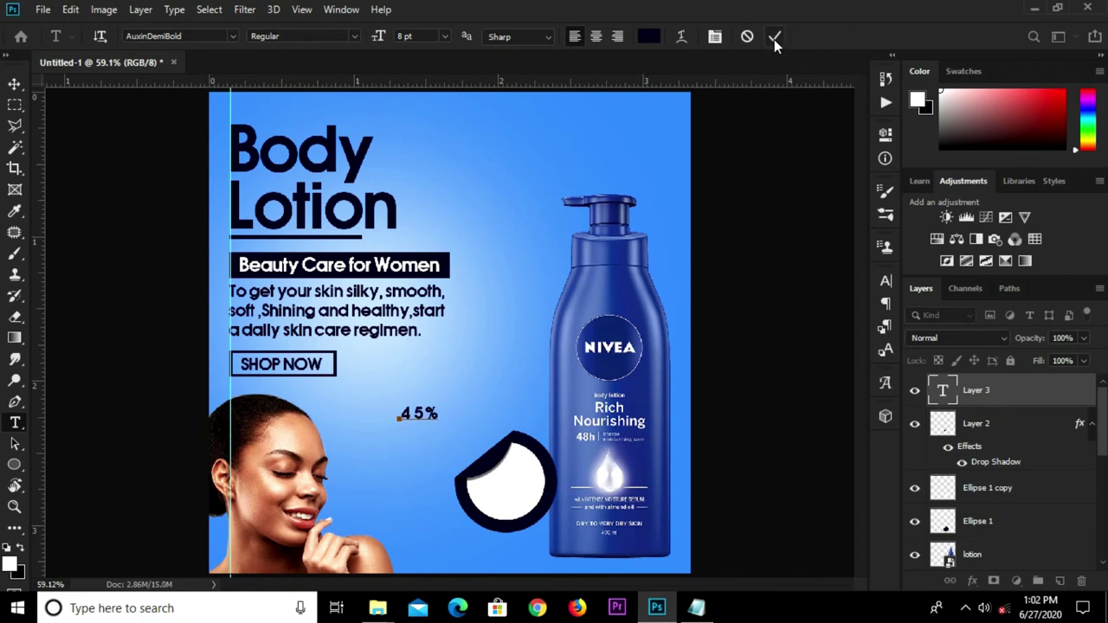
key("ctrl+Return")
scroll(475, 308, "down", 1)
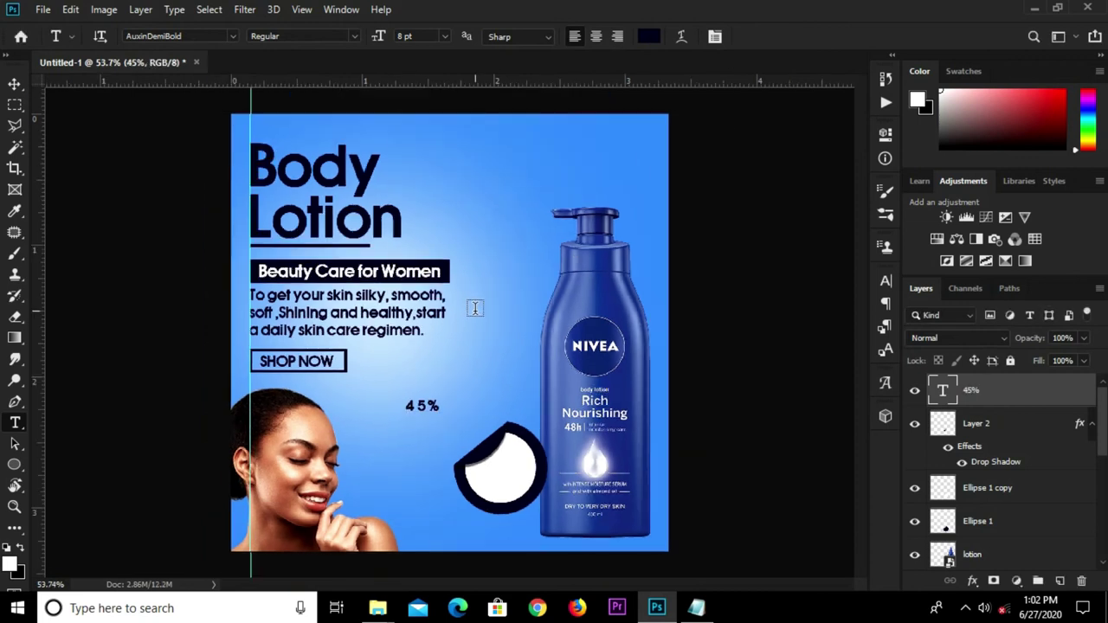
scroll(475, 309, "up", 1)
key("v")
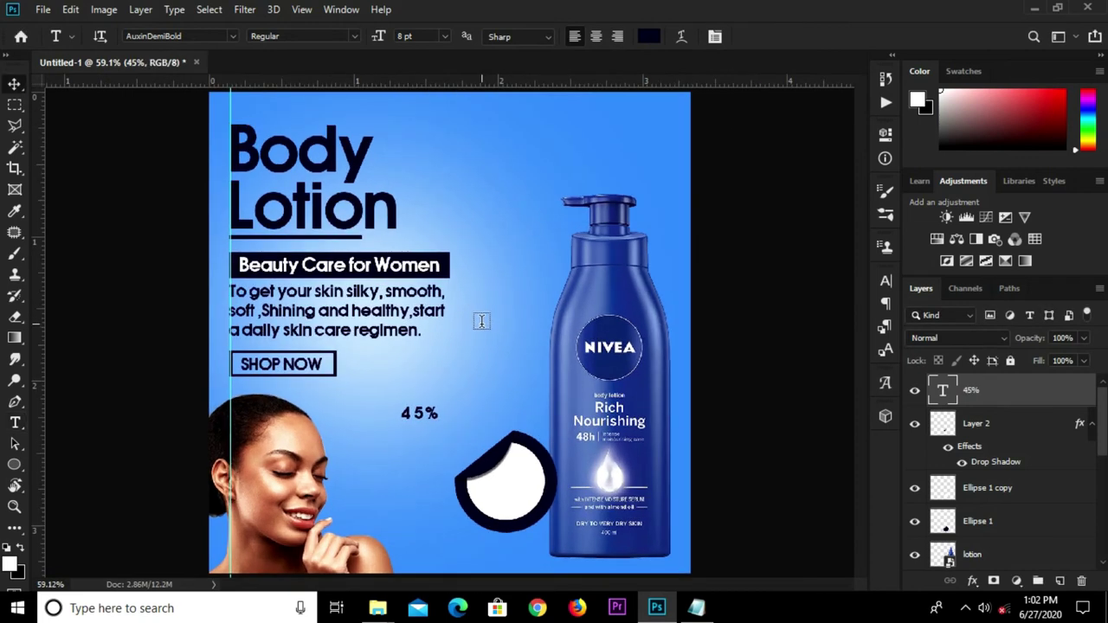
left_click(880, 287)
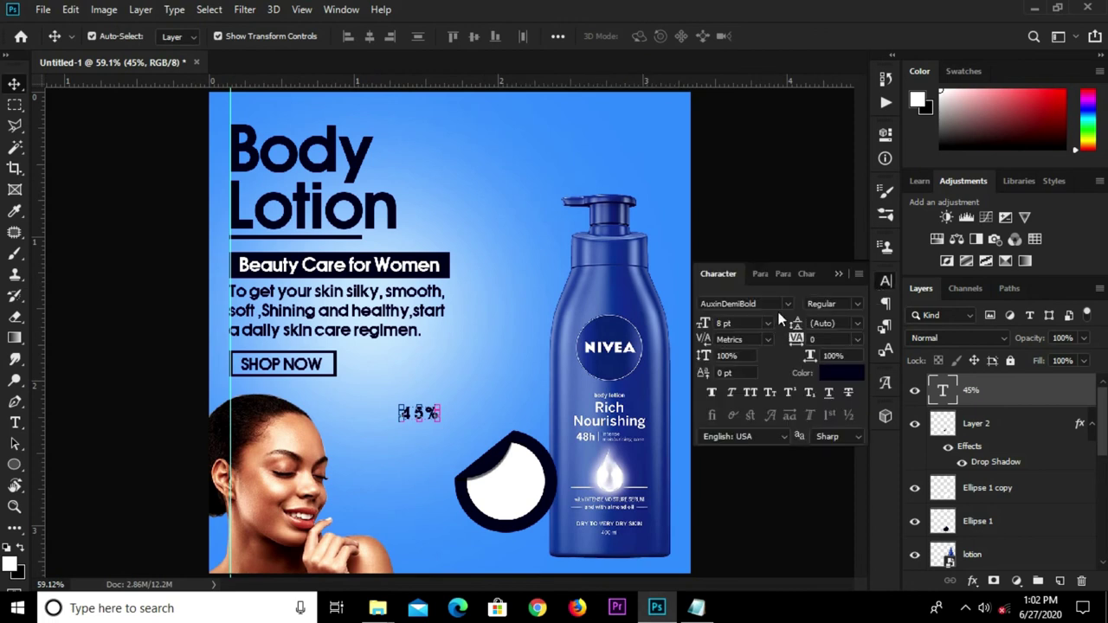
left_click(765, 304)
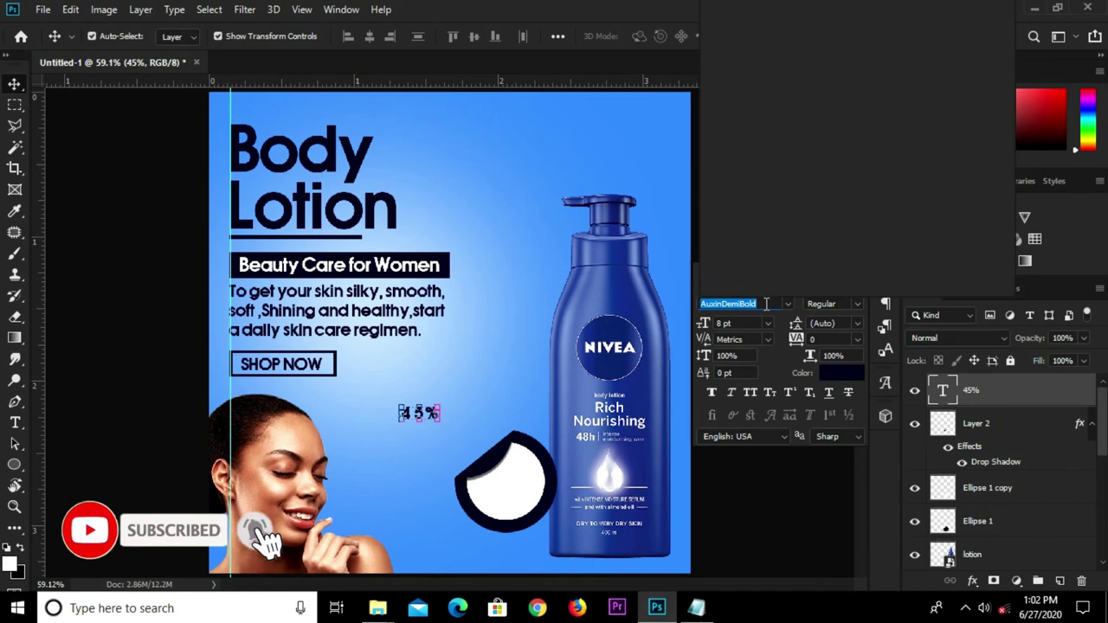
type("Ac")
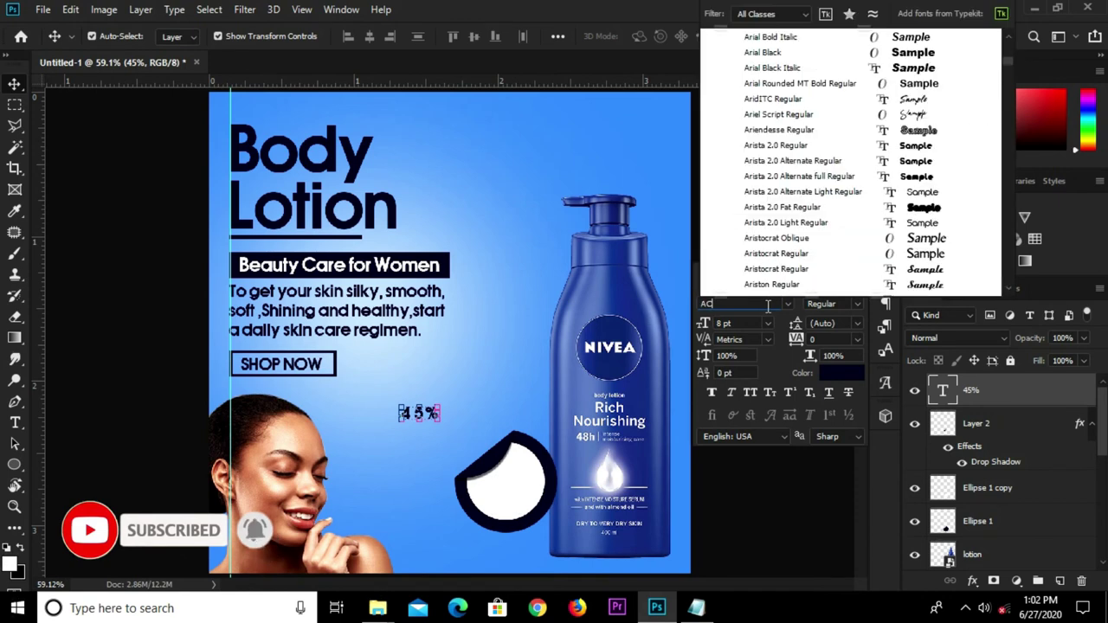
type("cidental Preside...")
left_click(770, 355)
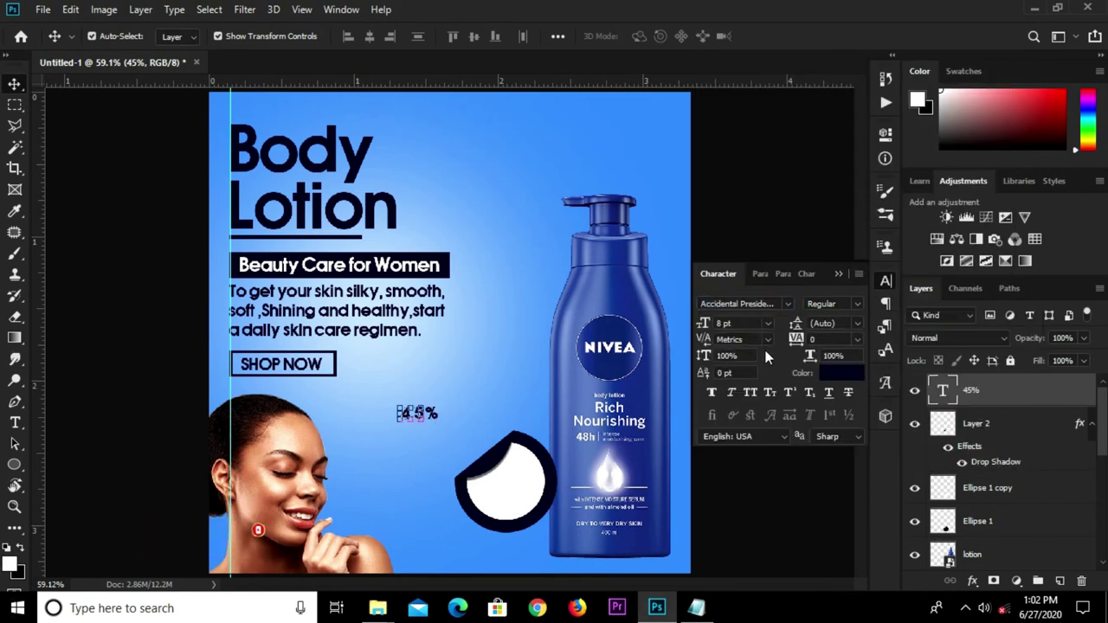
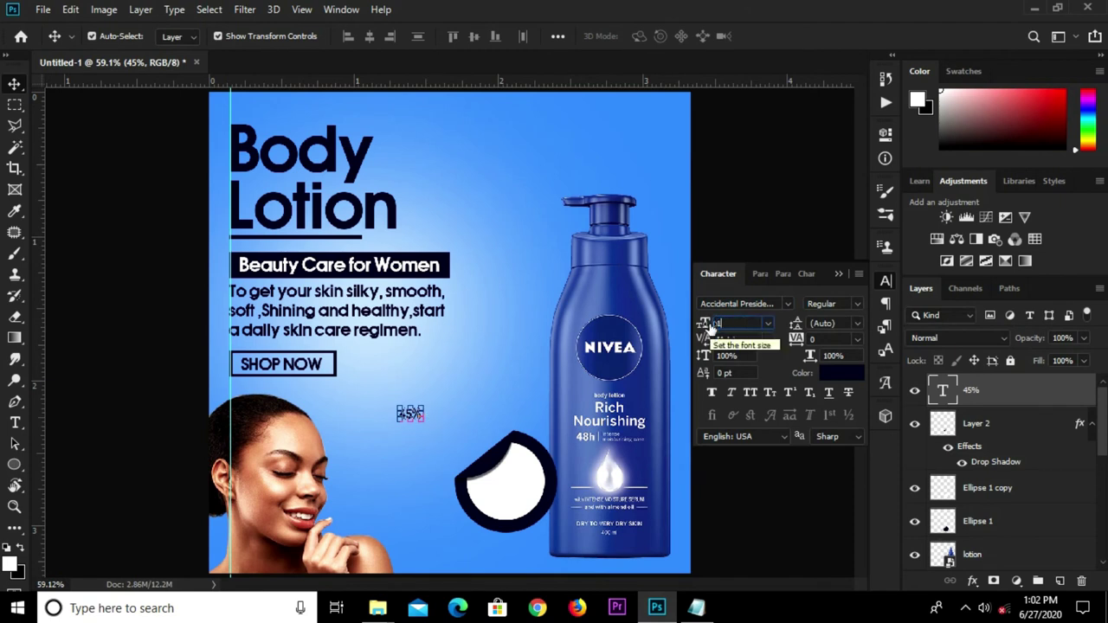
Step: Enlarge the 45% text to about 176% and move it onto the badge's white circle
type("15")
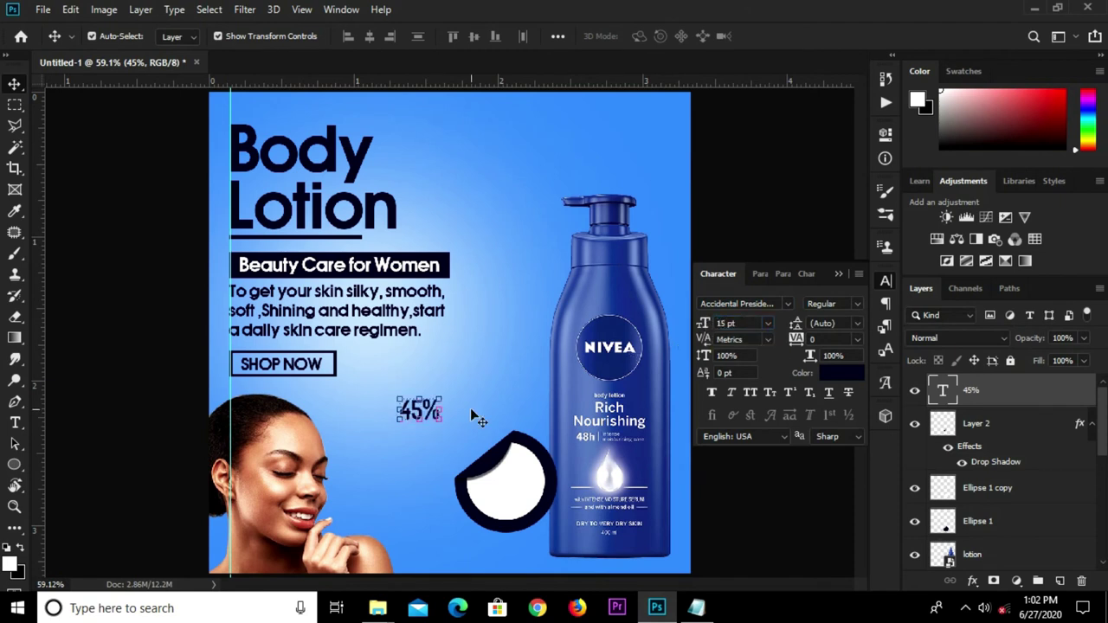
key("ctrl+t")
left_click_drag(442, 421, 445, 419)
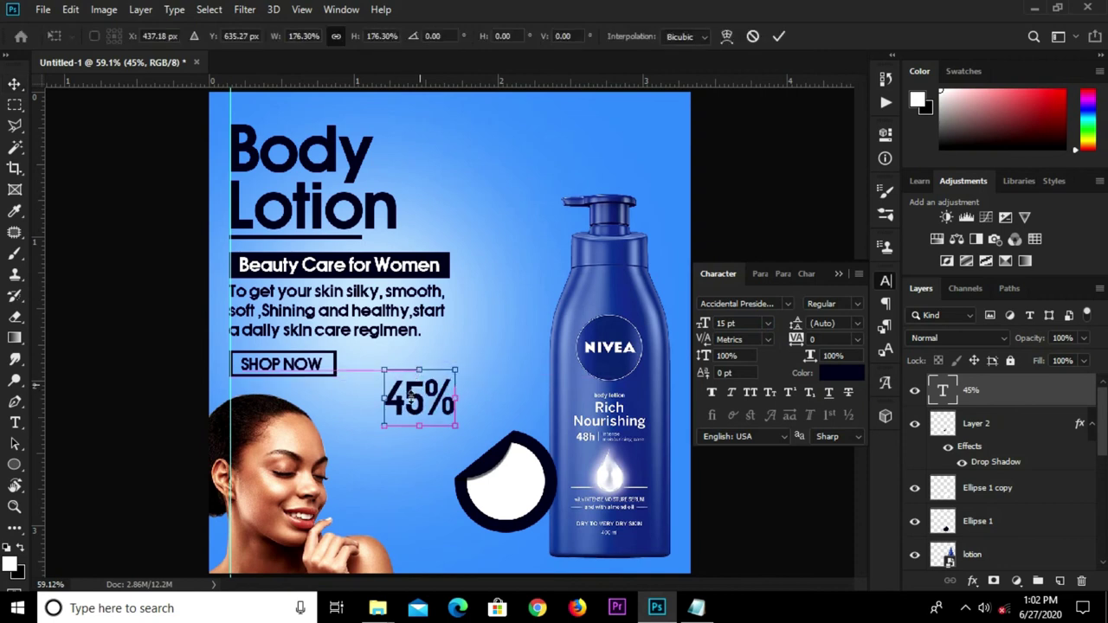
left_click_drag(445, 418, 536, 502)
left_click(779, 35)
scroll(519, 485, "up", 3)
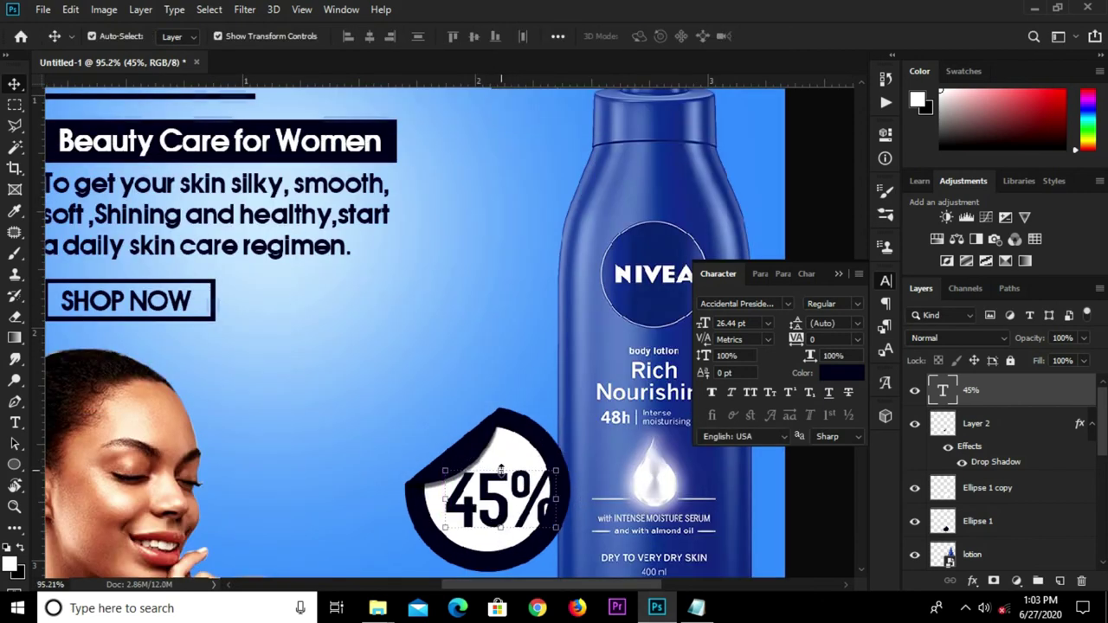
Step: Shrink the 45% text to about 87% and shift it slightly left within the circle
key("ctrl+t")
left_click_drag(499, 474, 500, 480)
left_click_drag(499, 552, 499, 540)
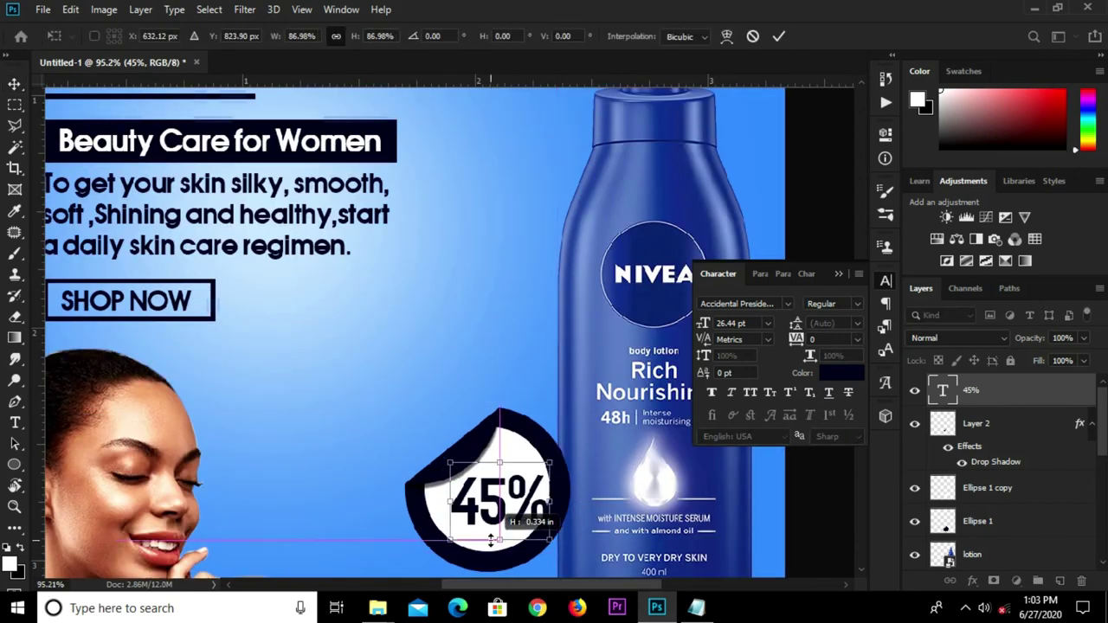
left_click_drag(519, 472, 507, 471)
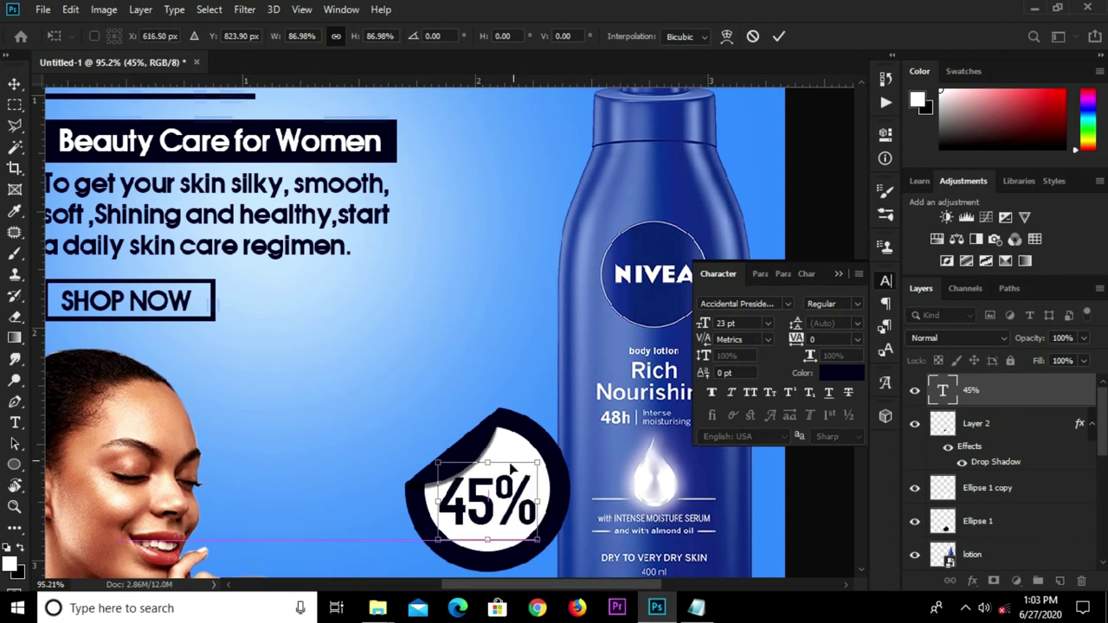
left_click(775, 37)
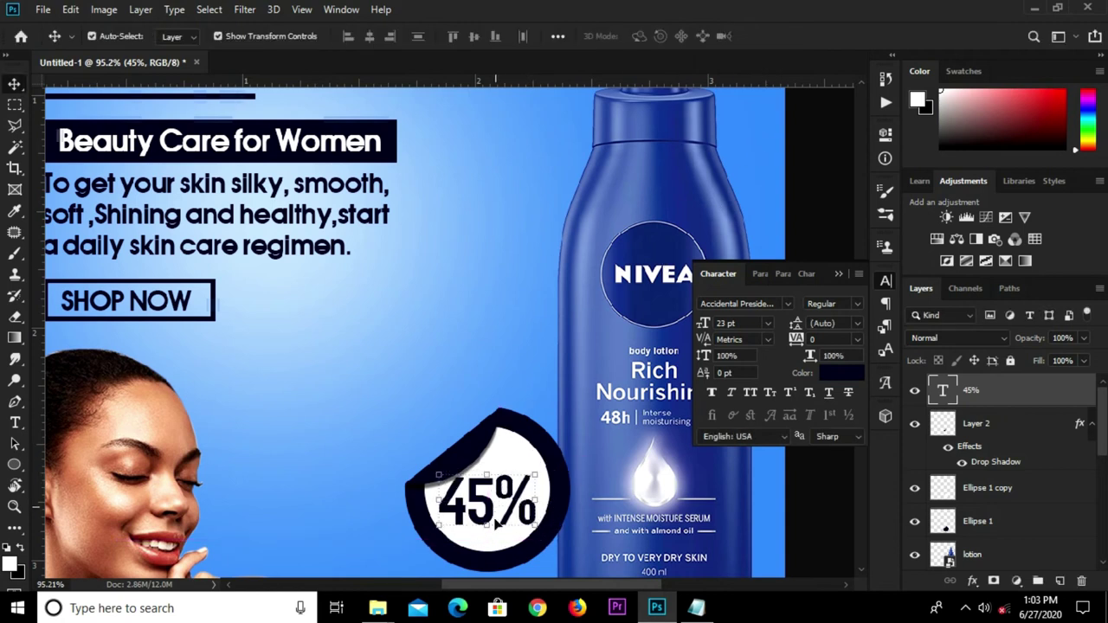
scroll(498, 515, "up", 3)
Step: Scale the 45% text down to about 84% and nudge it up, ending at 19.32 pt
key("ctrl+t")
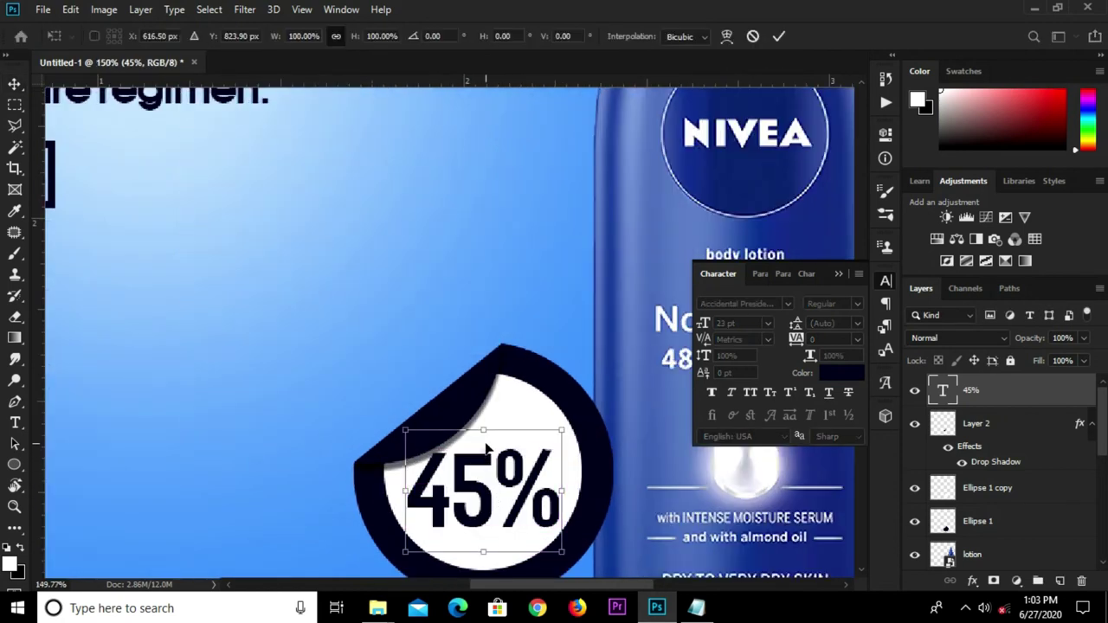
left_click_drag(482, 430, 489, 450)
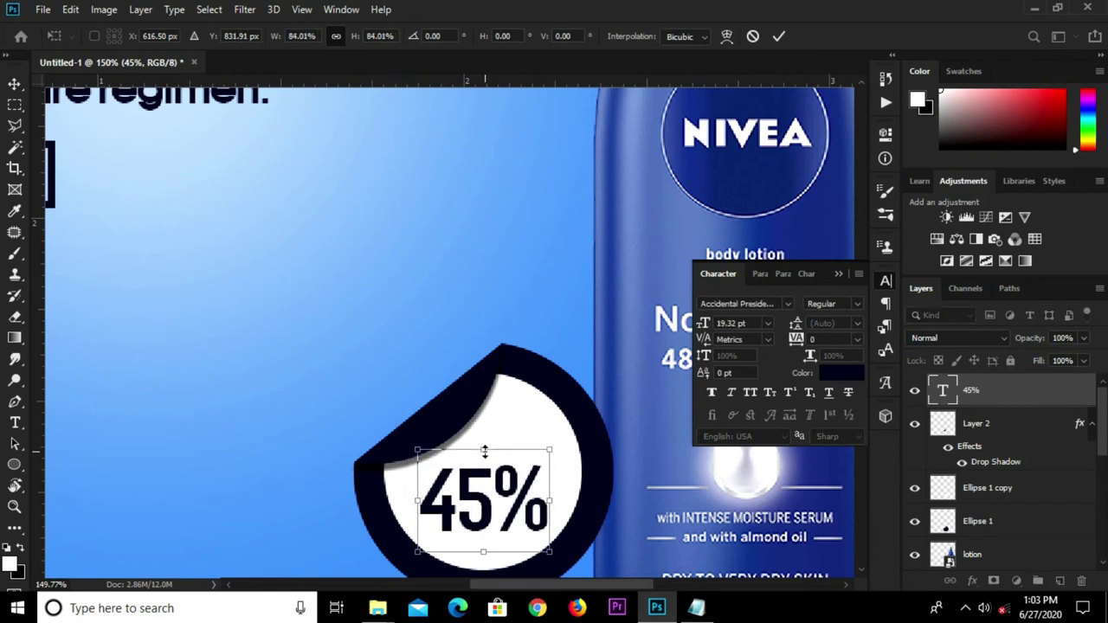
key("Up")
key("Up")
key("Up")
key("Up")
key("Up")
key("Up")
key("Up")
key("Up")
key("Up")
key("Up")
key("Return")
scroll(489, 471, "down", 2, "alt")
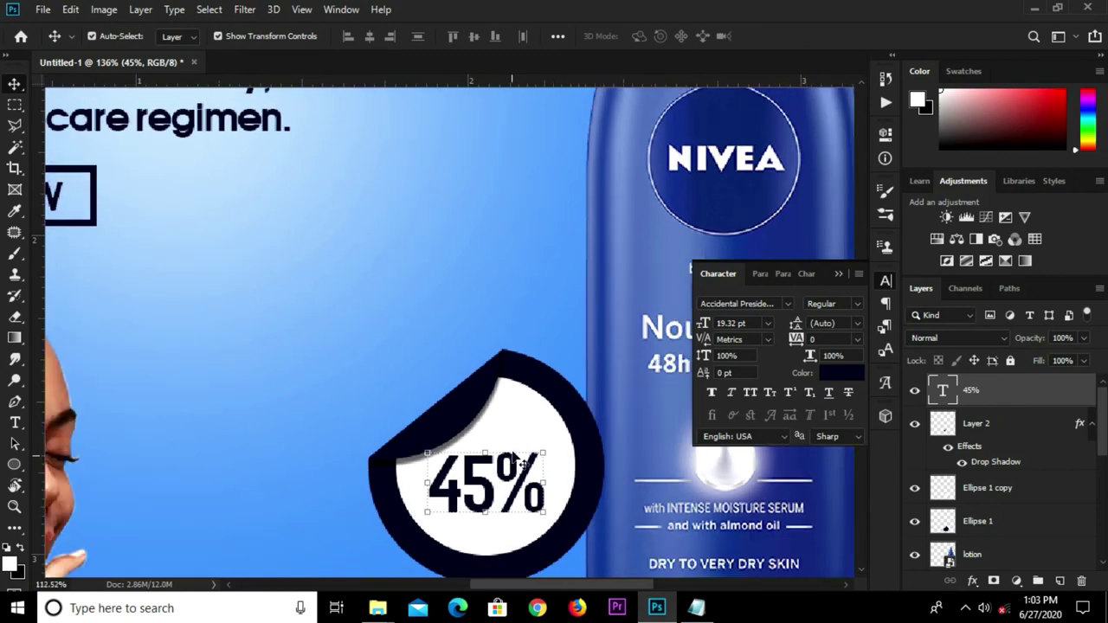
Step: Duplicate the 45% text layer and change the copy's text to OFF
left_click_drag(490, 472, 504, 503, "alt")
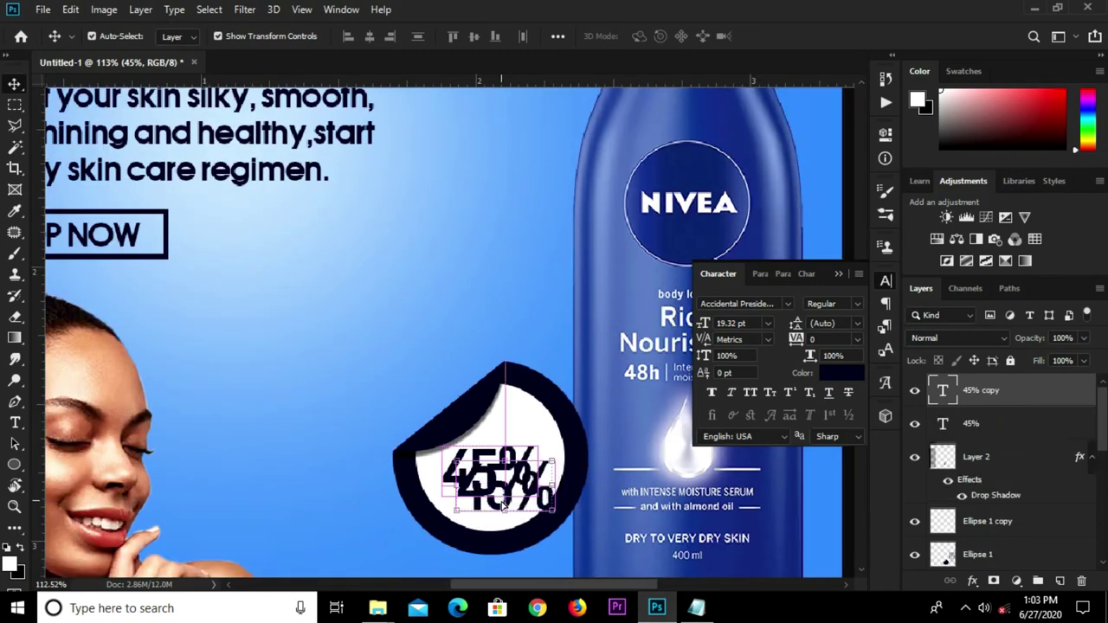
left_click(14, 422)
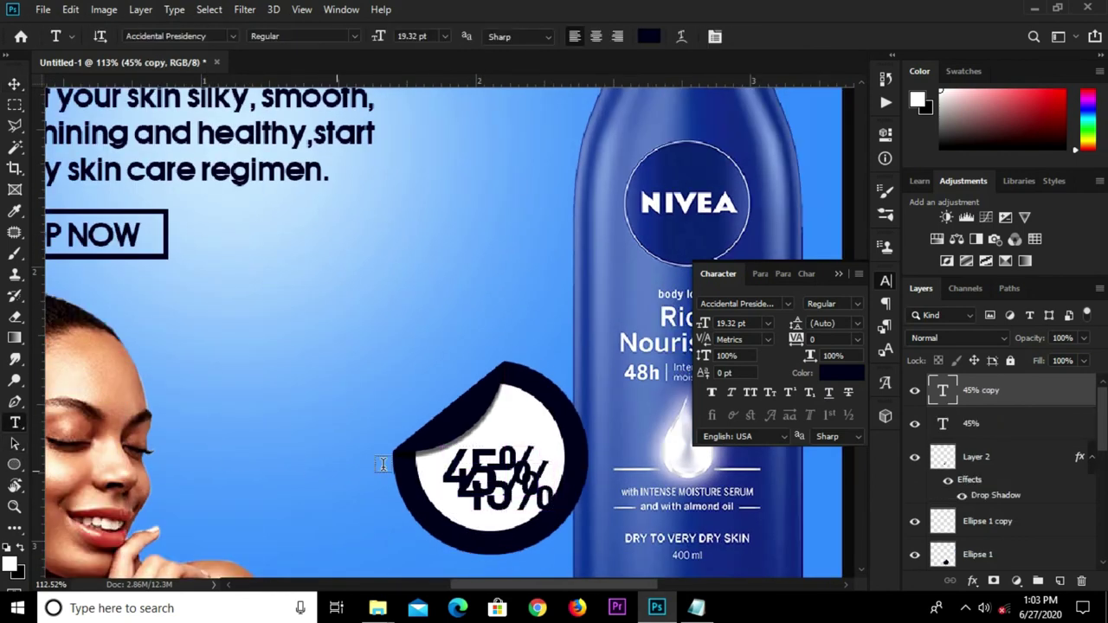
left_click(469, 496)
key("ctrl+a")
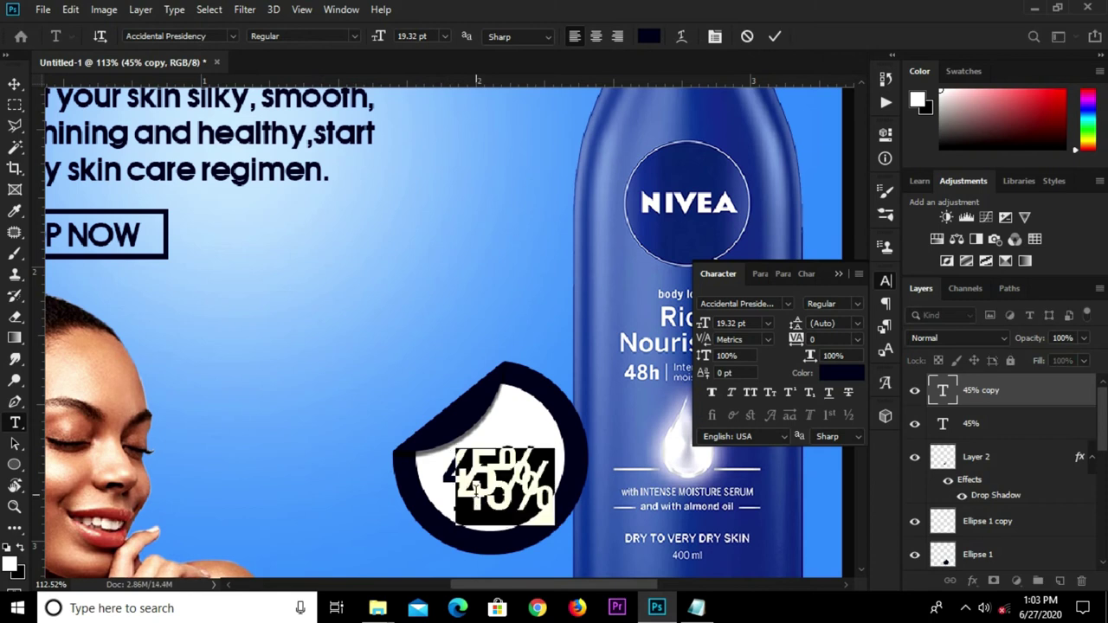
type("off")
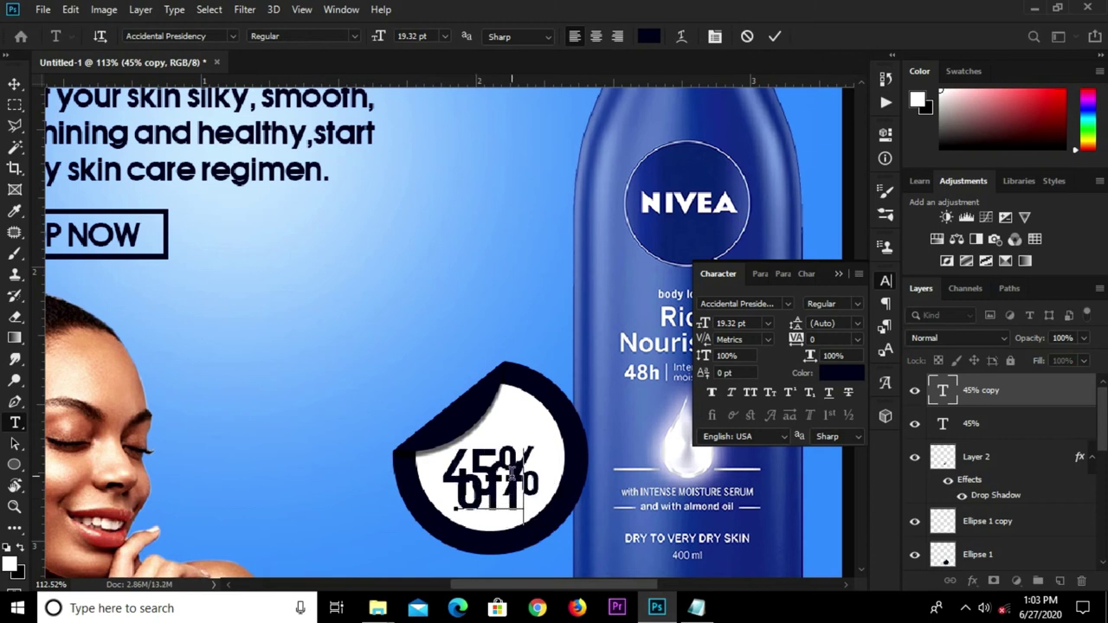
key("BackSpace")
key("BackSpace")
key("BackSpace")
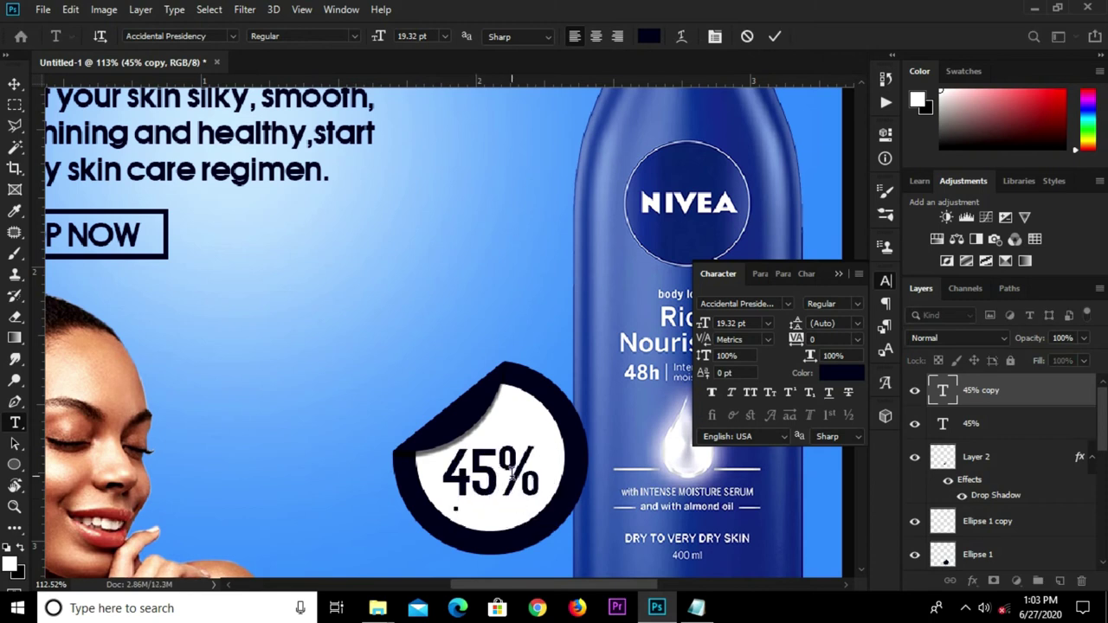
type("off")
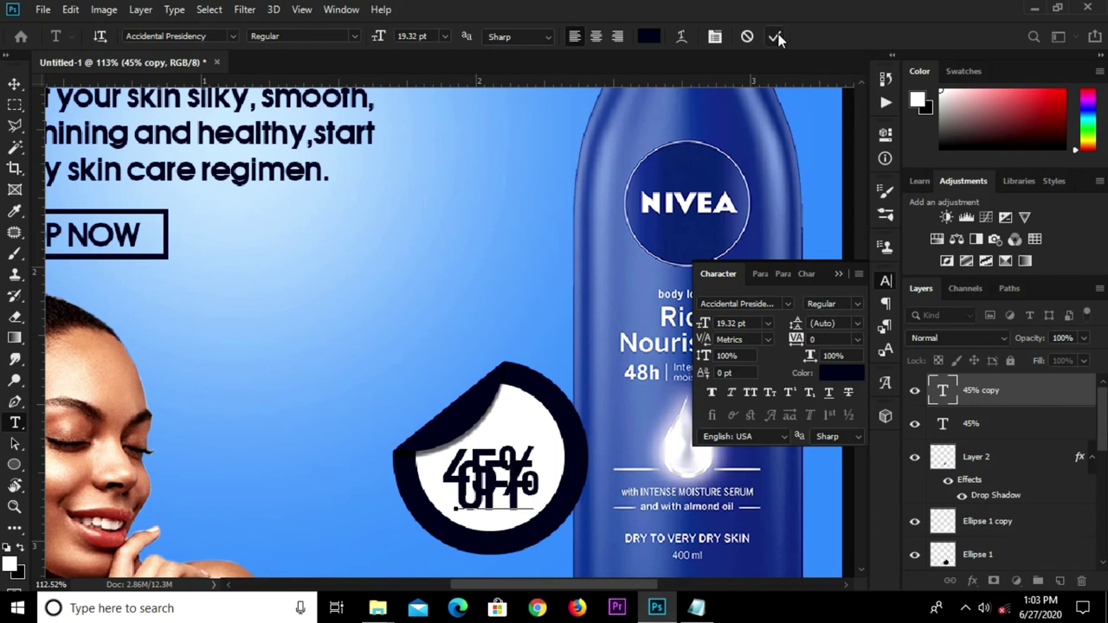
left_click(777, 38)
key("v")
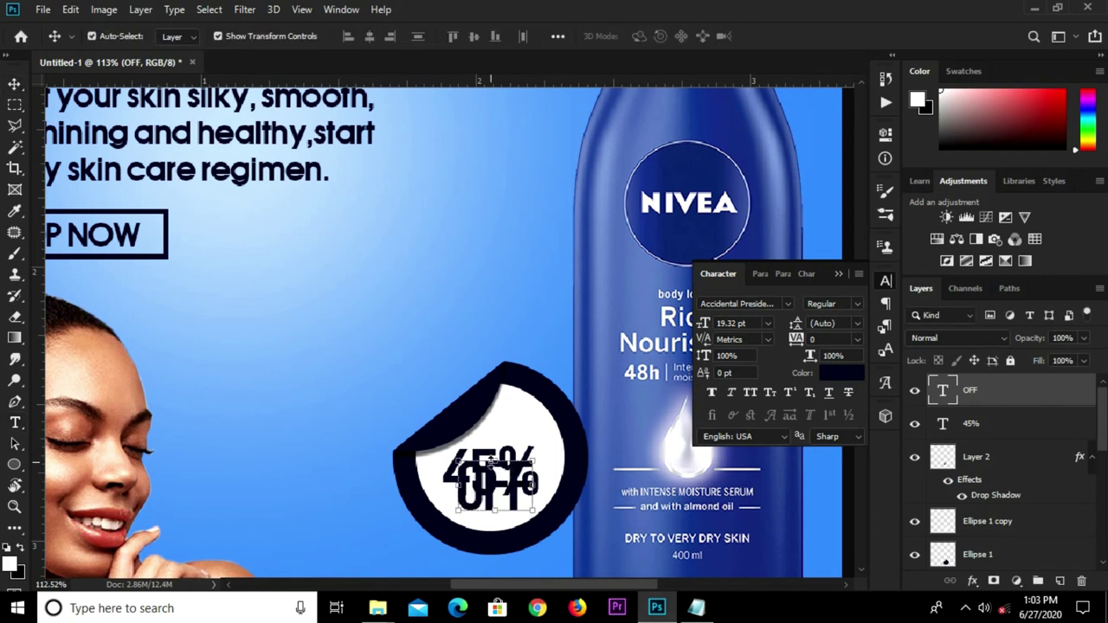
Step: Scale the OFF text to 11.63 pt and position it directly beneath 45%
key("ctrl+t")
left_click_drag(494, 451, 495, 465)
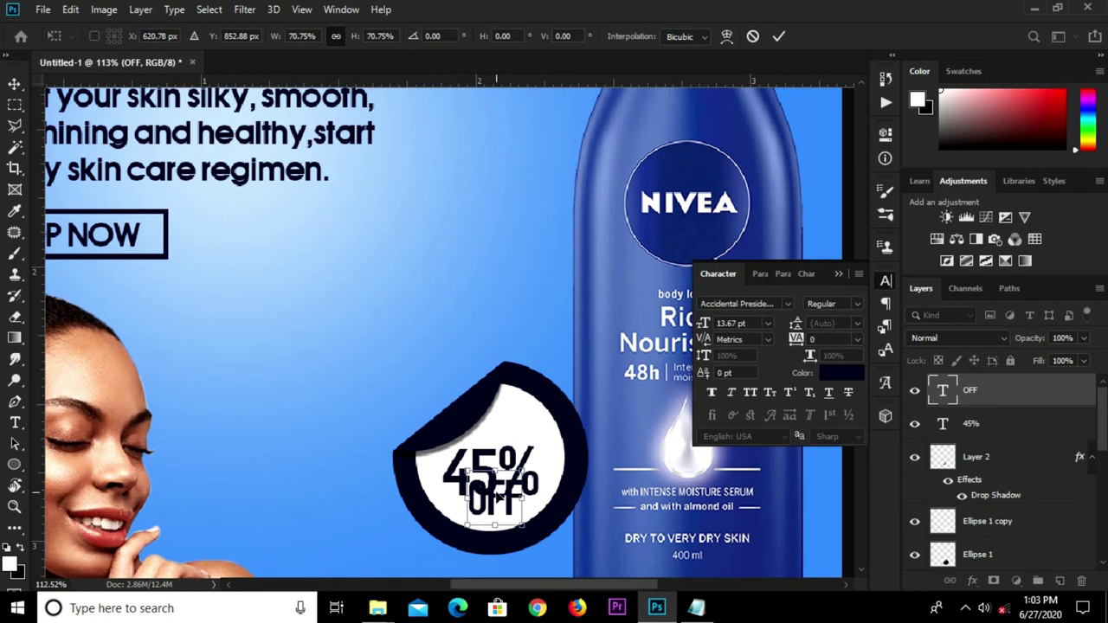
left_click(779, 38)
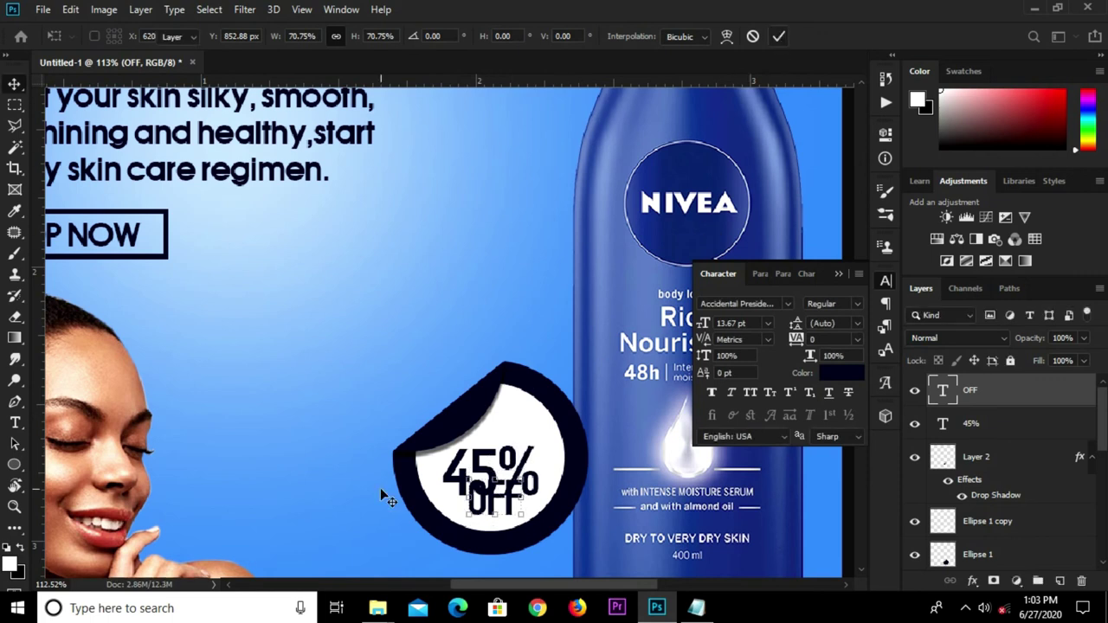
left_click(489, 467)
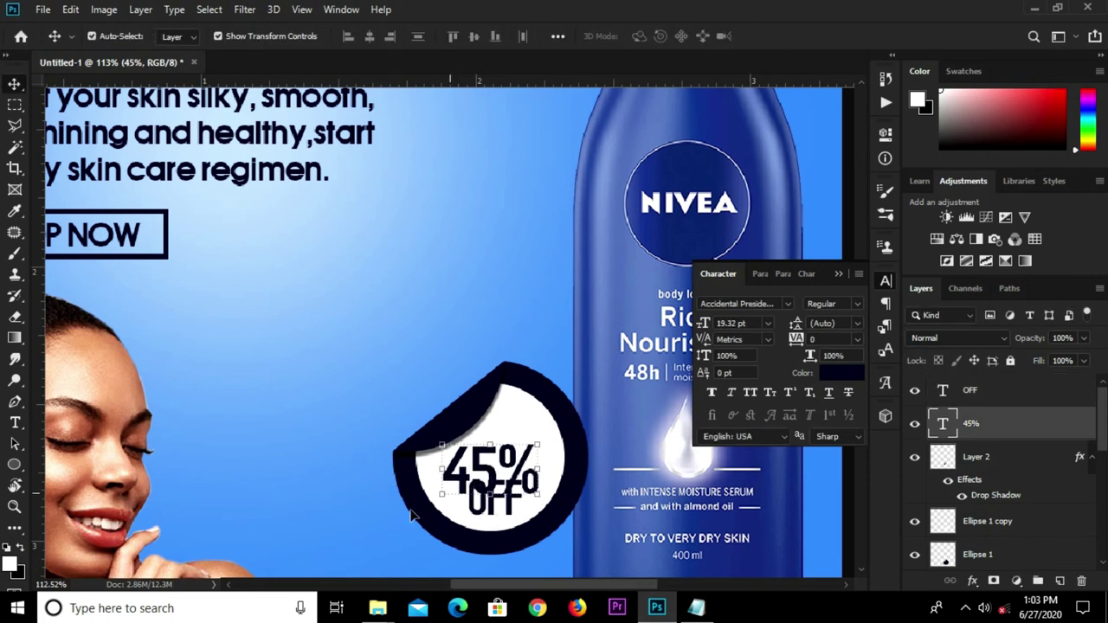
left_click(312, 530)
left_click(490, 514)
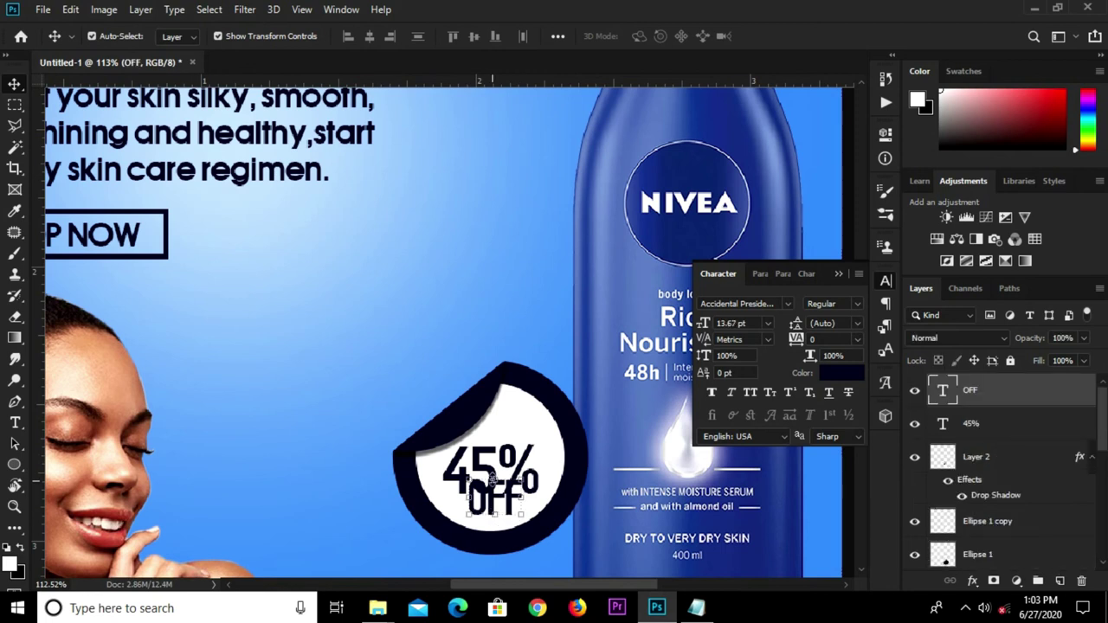
key("ctrl+t")
left_click_drag(494, 476, 508, 514)
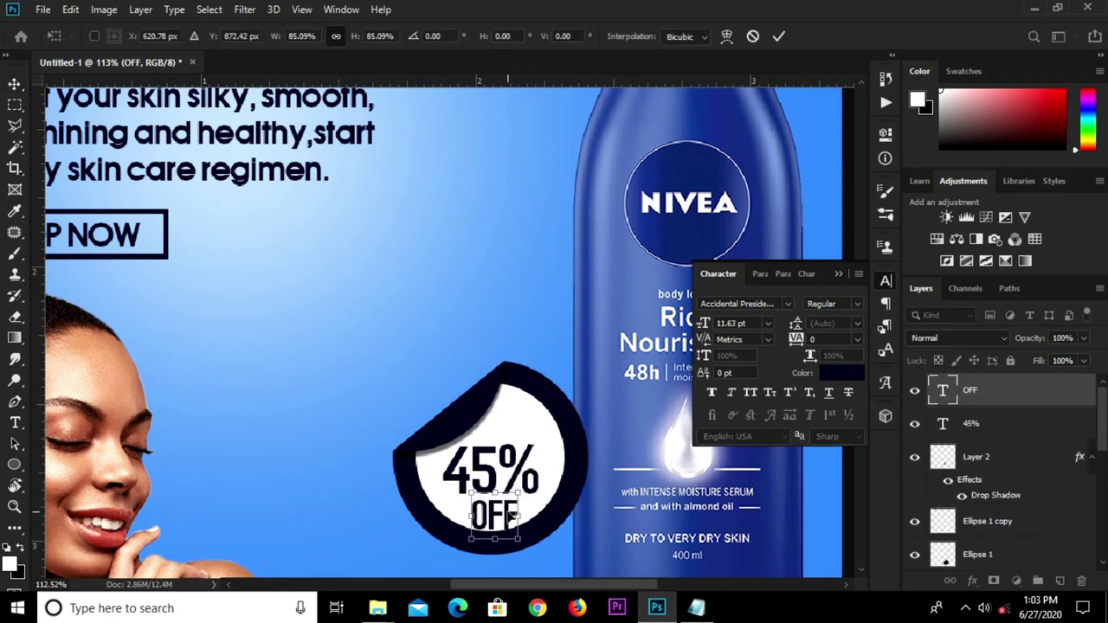
key("Return")
key("ctrl+0")
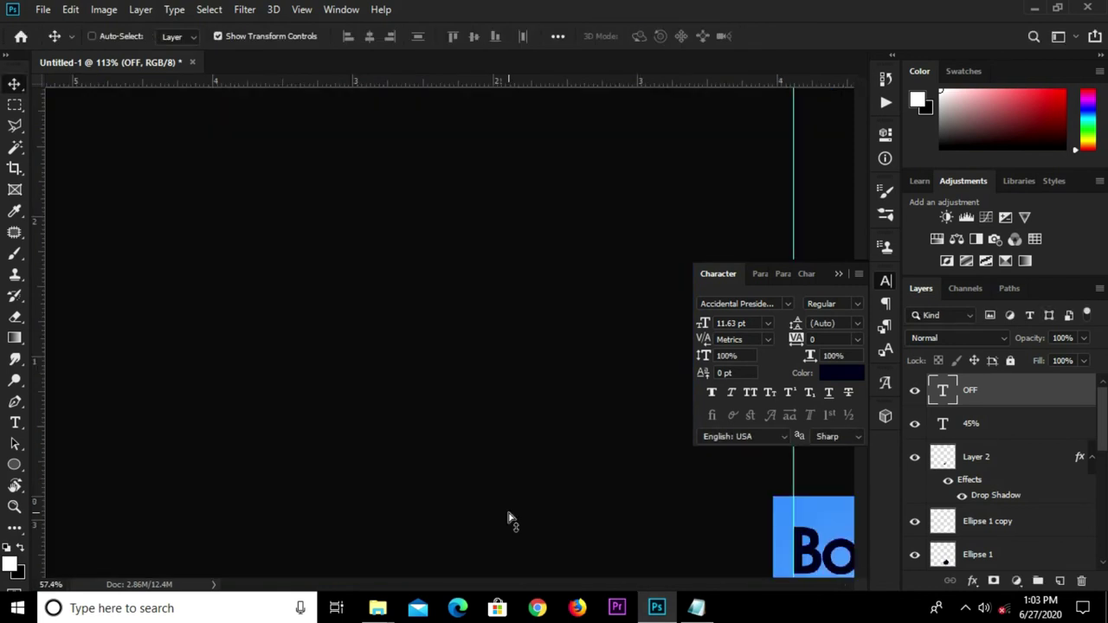
Step: Rotate the 45% and OFF text together by about -43° inside the white circle
left_click(740, 241)
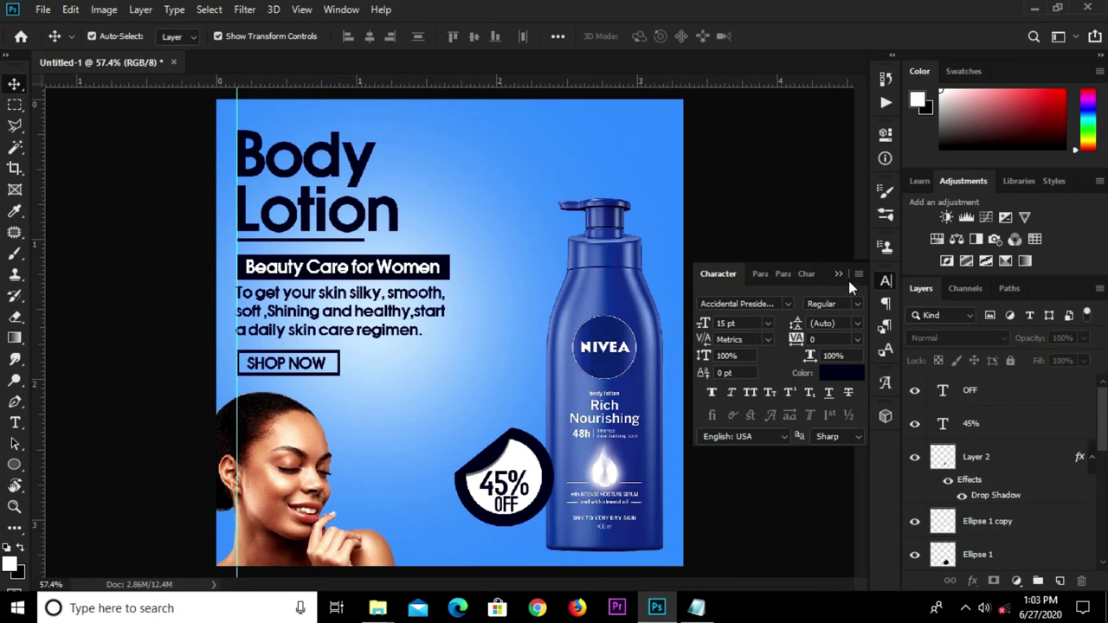
left_click(841, 274)
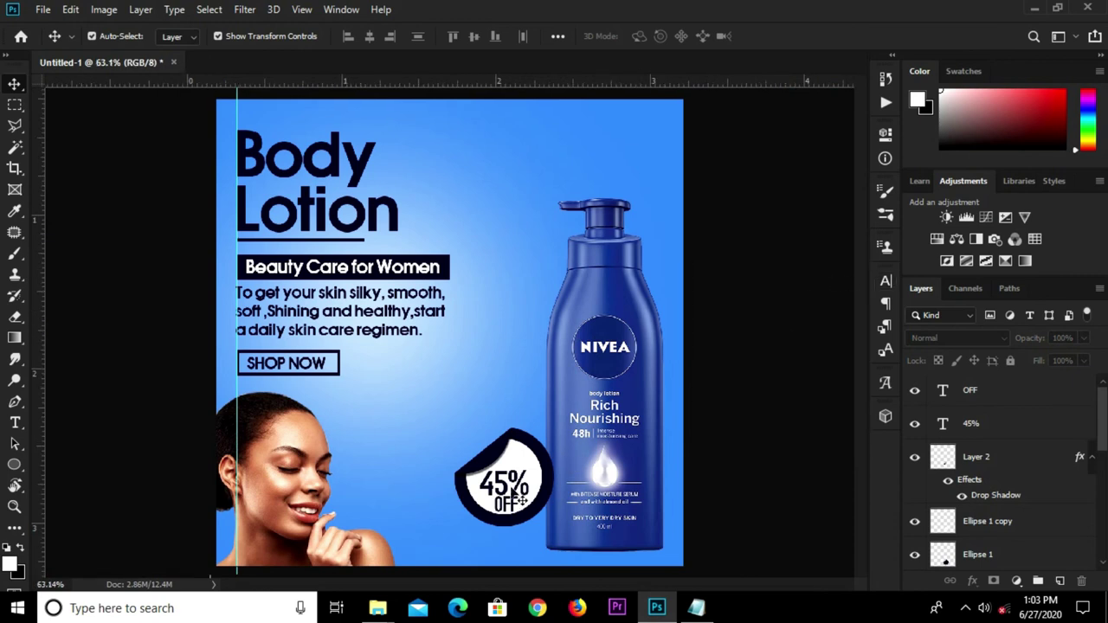
scroll(520, 498, "up", 2)
scroll(520, 498, "up", 1)
left_click(519, 492)
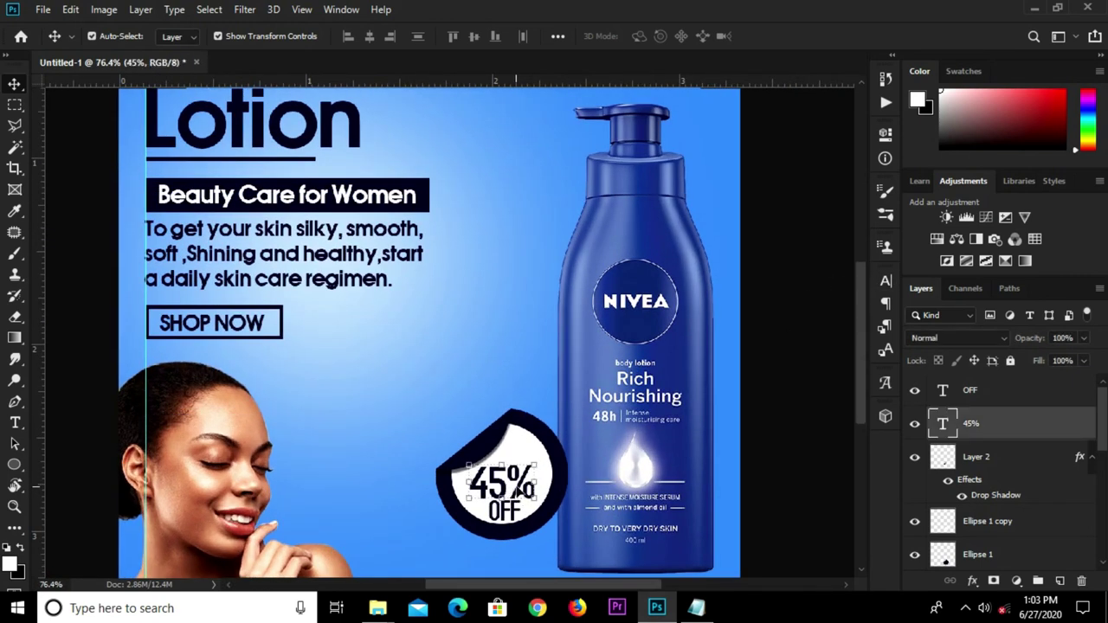
left_click(984, 396, "shift")
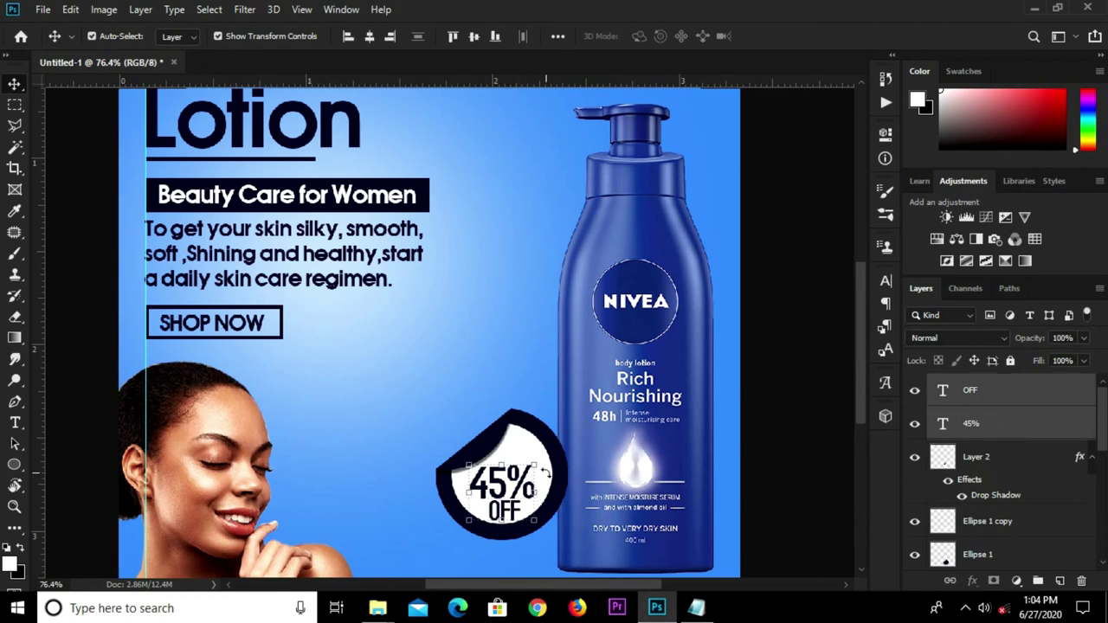
left_click_drag(545, 470, 511, 422)
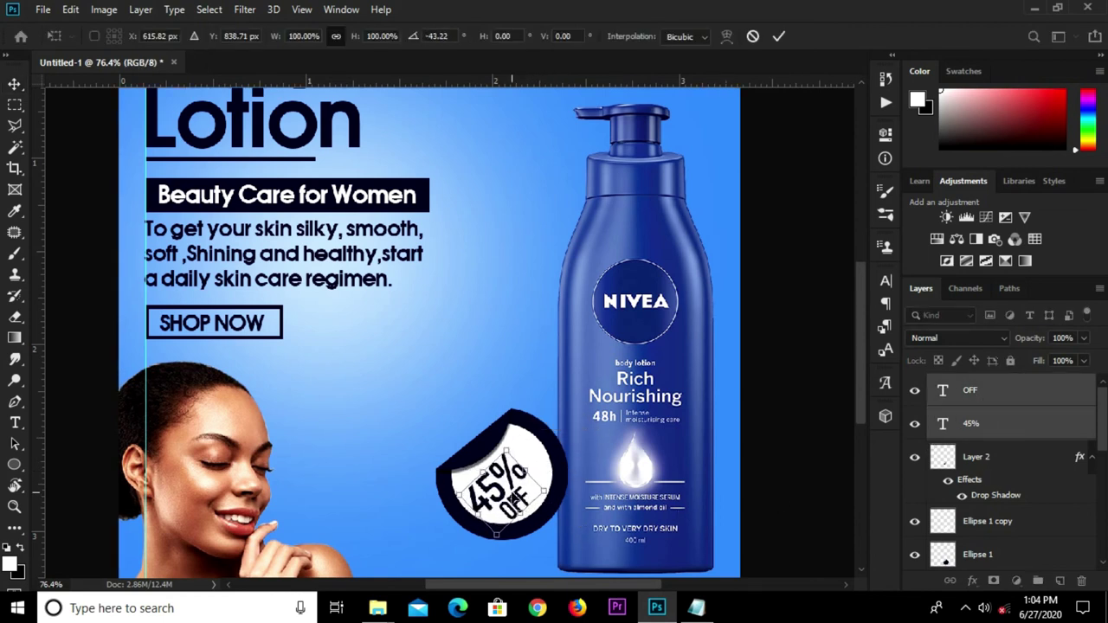
left_click_drag(510, 474, 521, 462)
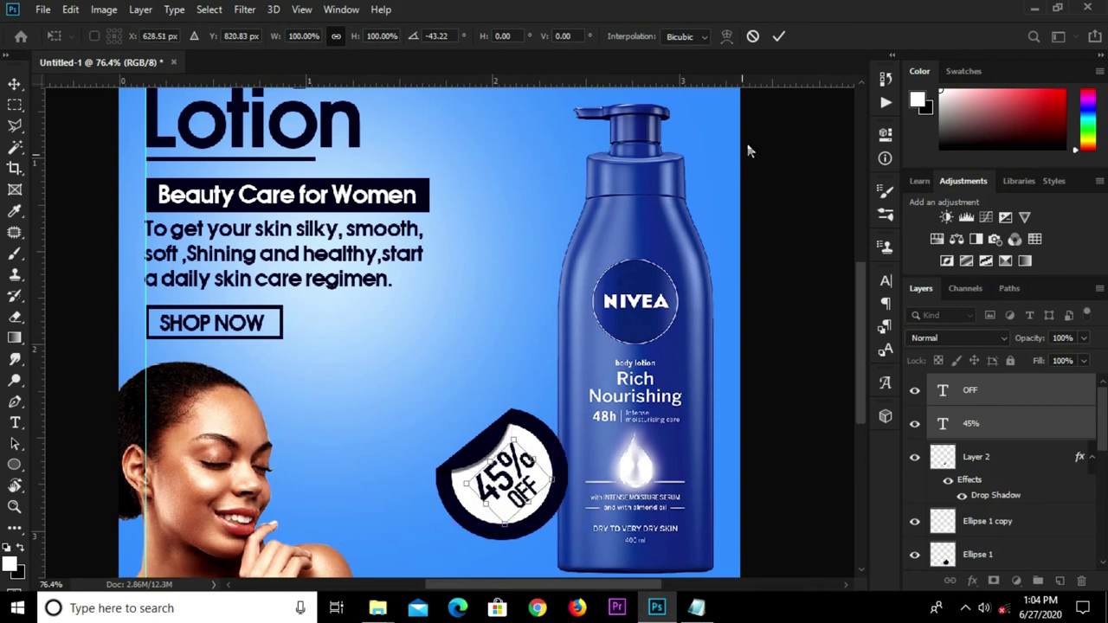
left_click(778, 36)
Step: Group all badge layers from OFF down to Ellipse 1 as Group 2, then hide it
left_click(791, 405)
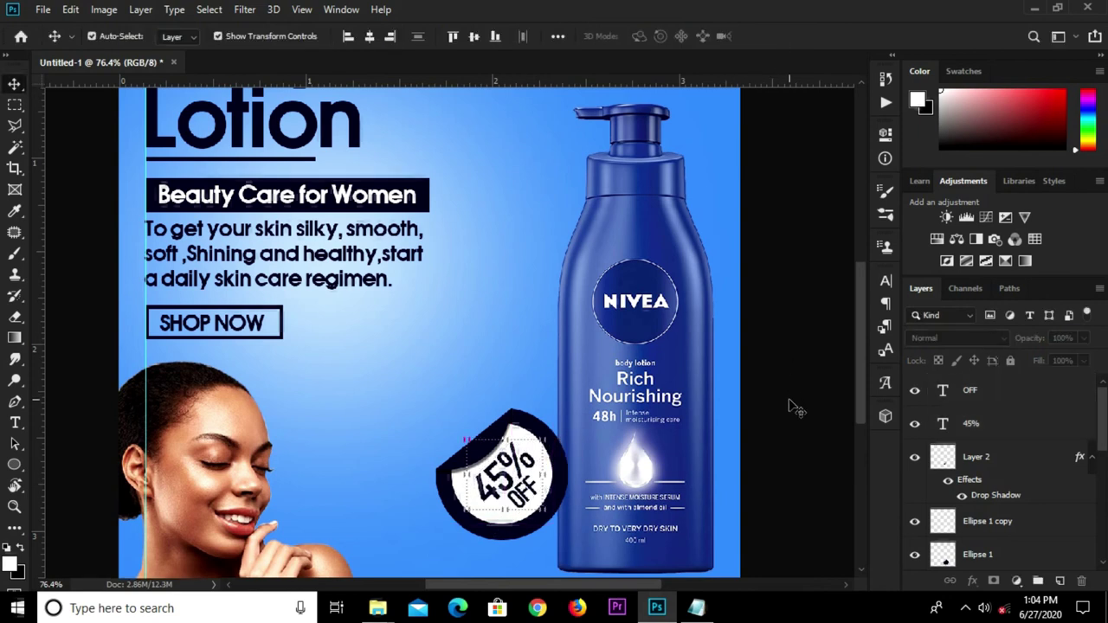
left_click(970, 395)
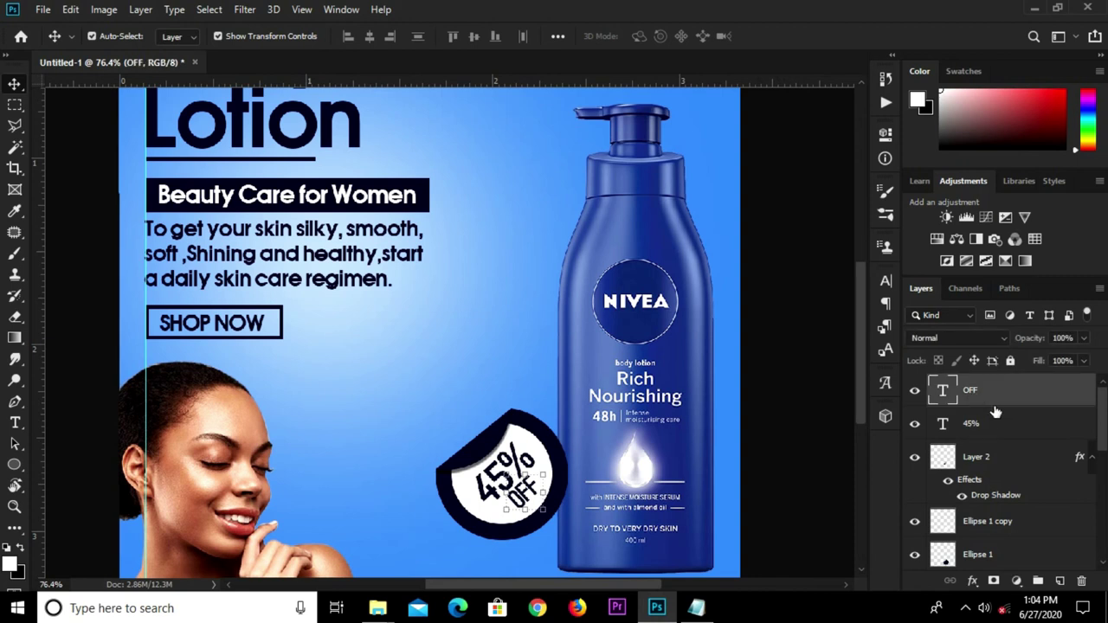
left_click(986, 549, "shift")
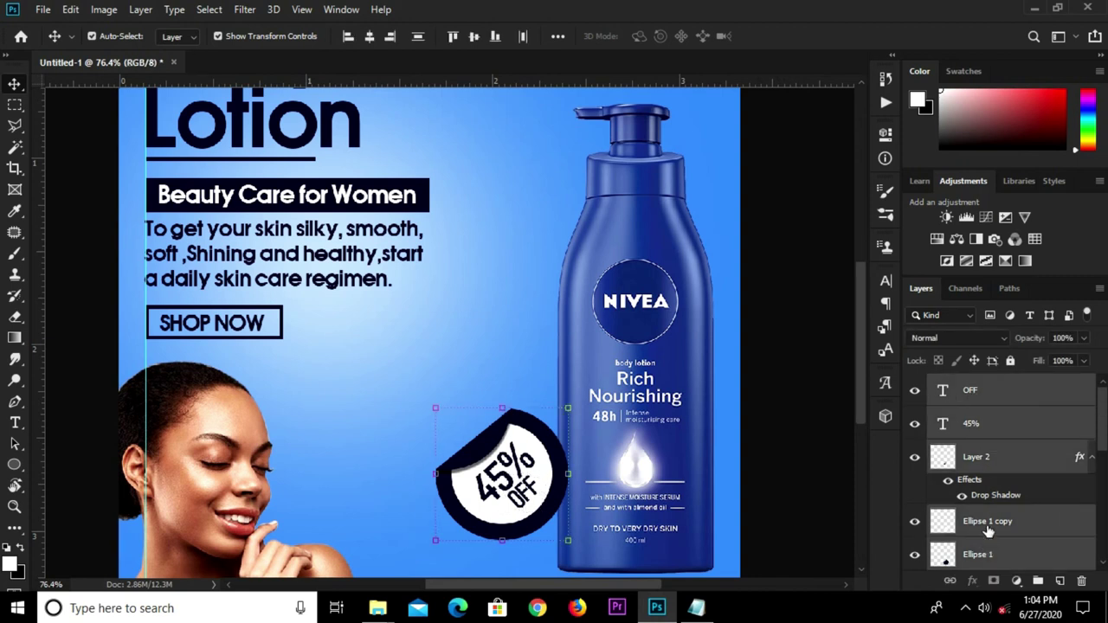
key("ctrl+g")
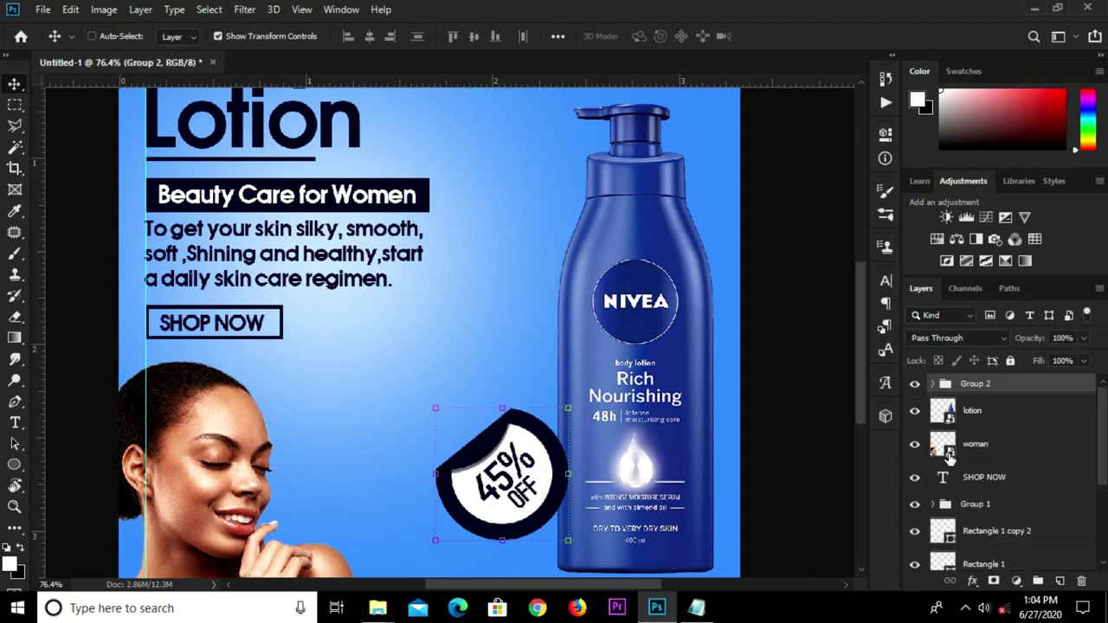
left_click(914, 383)
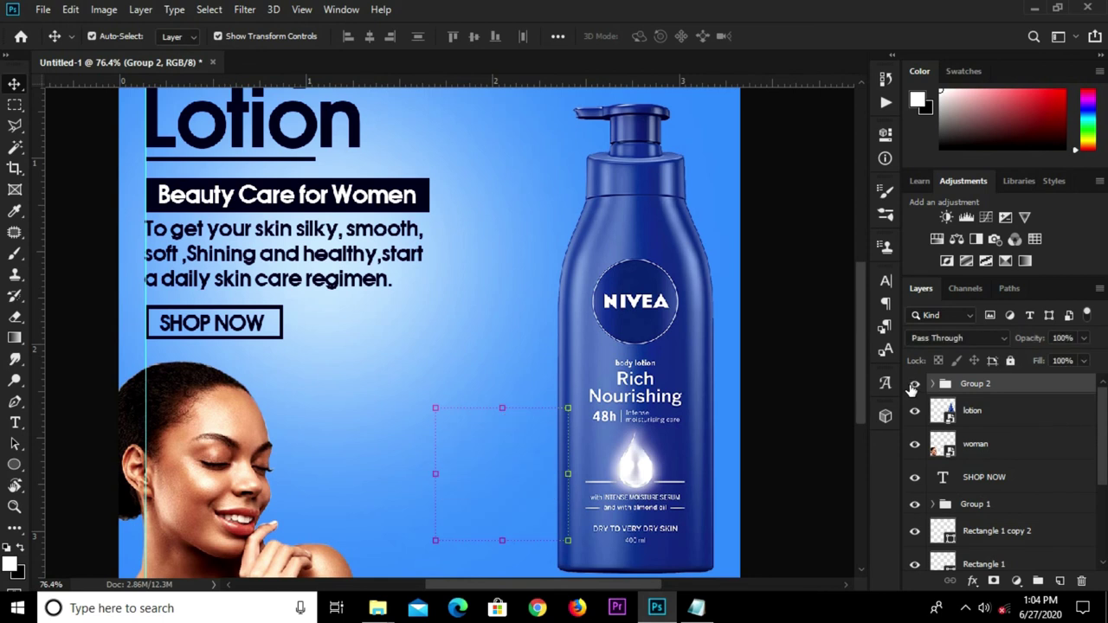
Step: Show Group 2, then scale the whole badge to about 105% and rotate it 24°
left_click(914, 383)
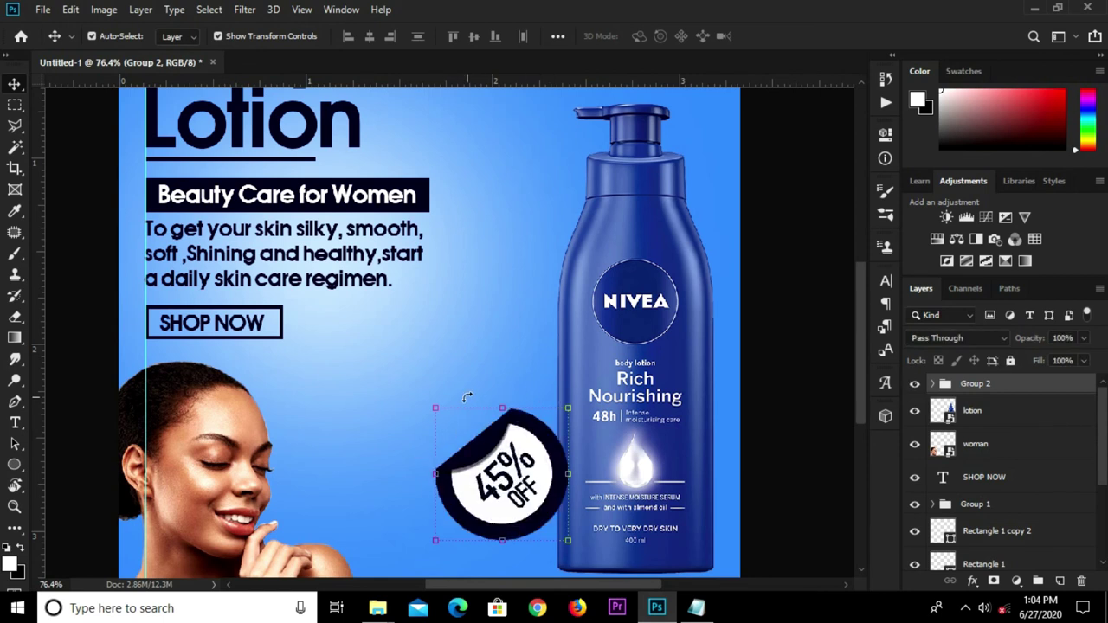
left_click_drag(502, 407, 502, 394)
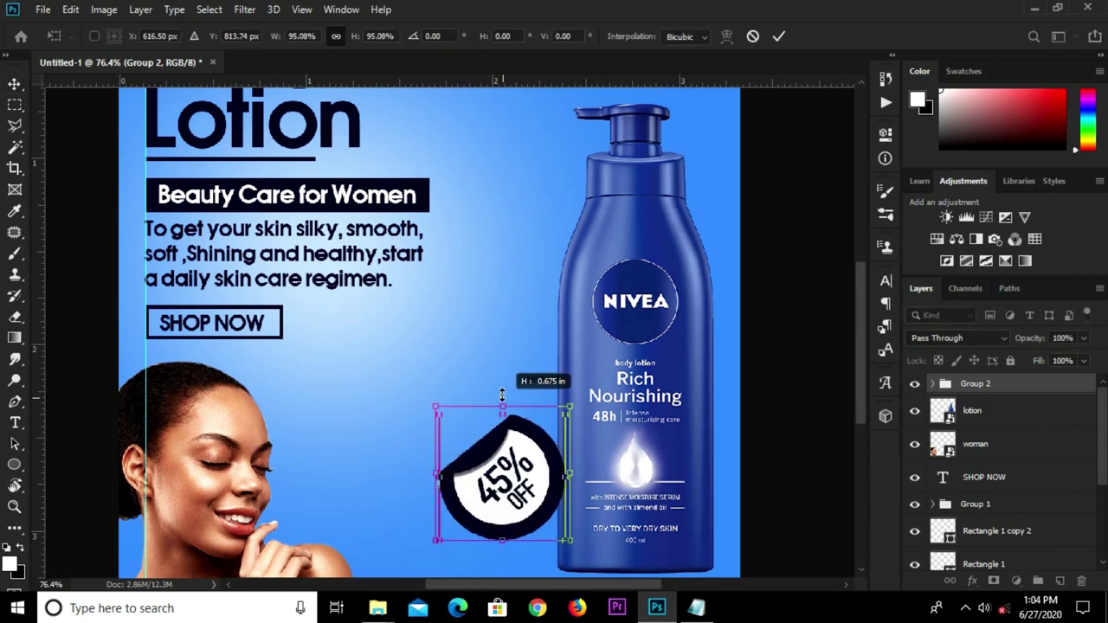
left_click_drag(502, 394, 502, 388)
left_click_drag(410, 495, 397, 454)
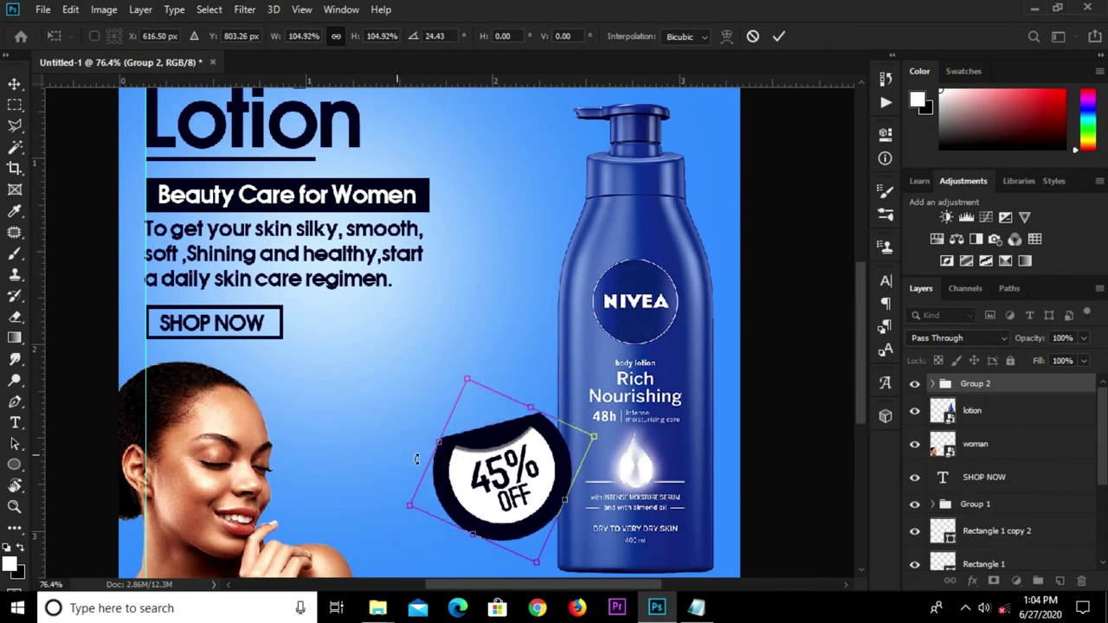
left_click(777, 41)
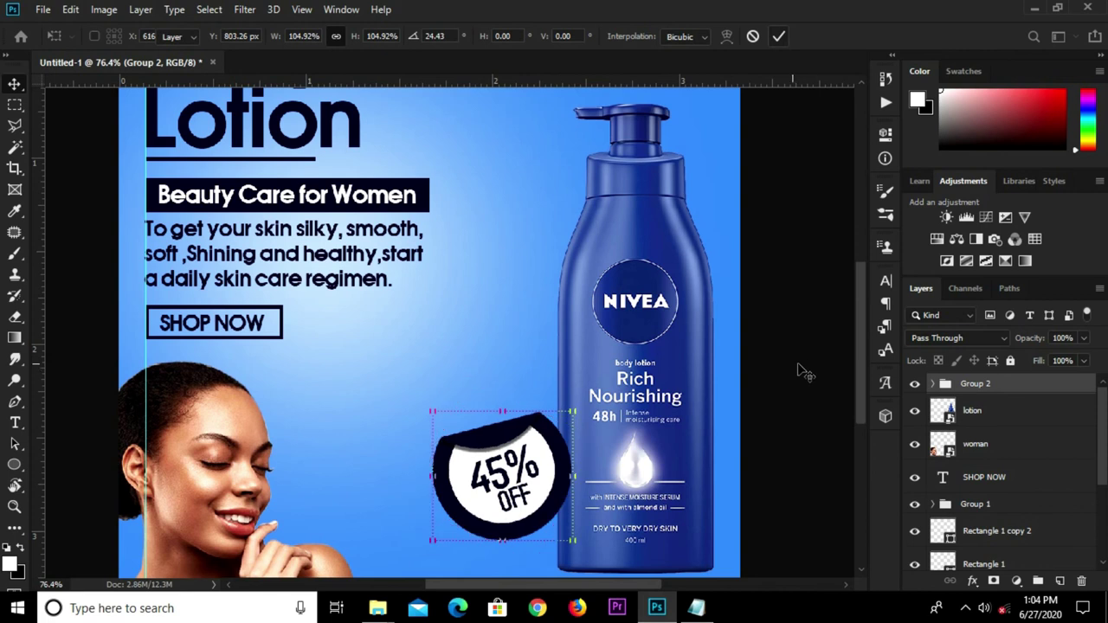
key("ctrl+0")
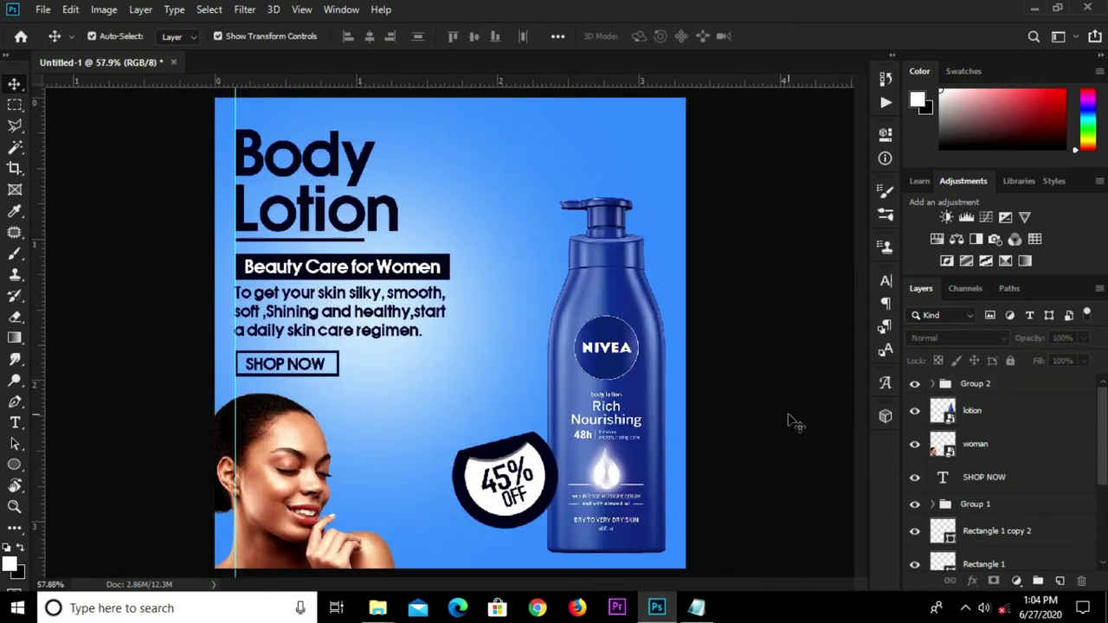
Step: Add a new empty layer and switch to the Brush tool
left_click(1062, 579)
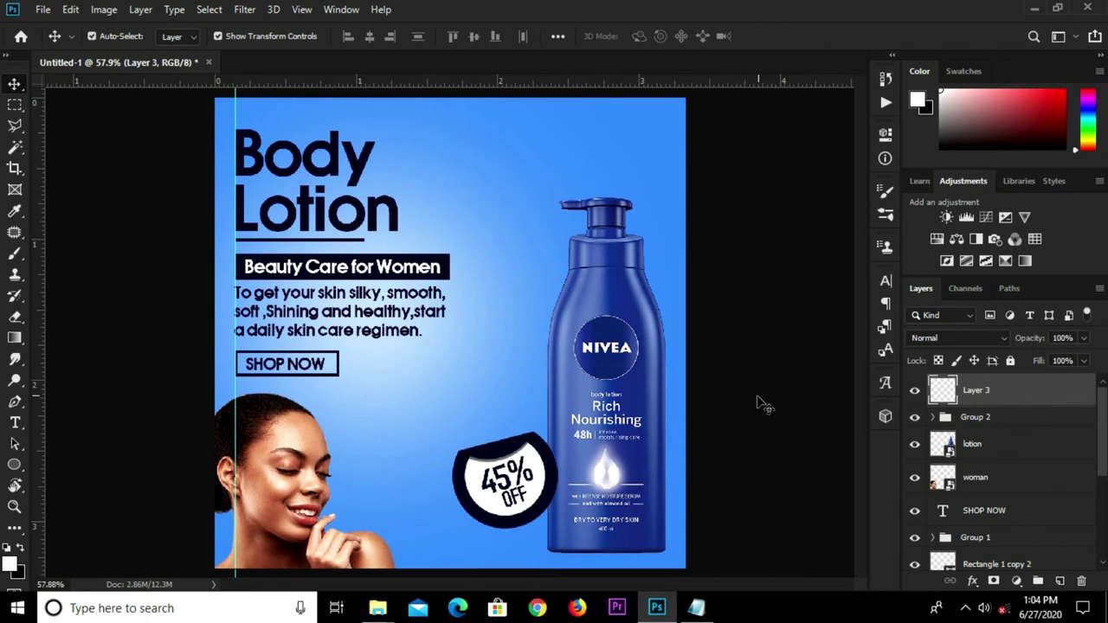
left_click(15, 253)
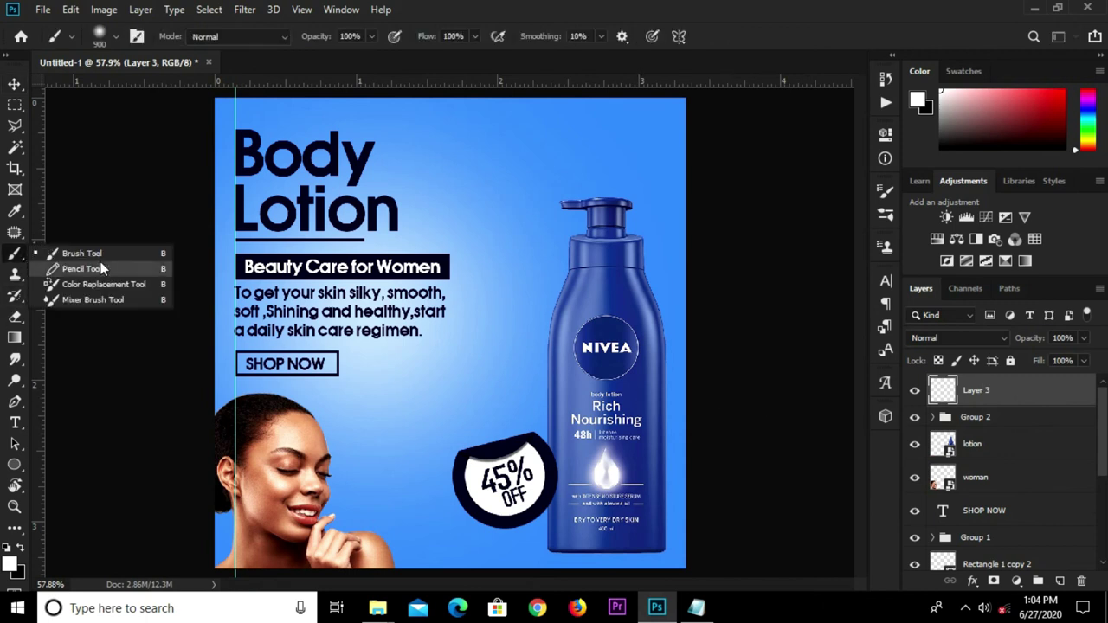
left_click(96, 251)
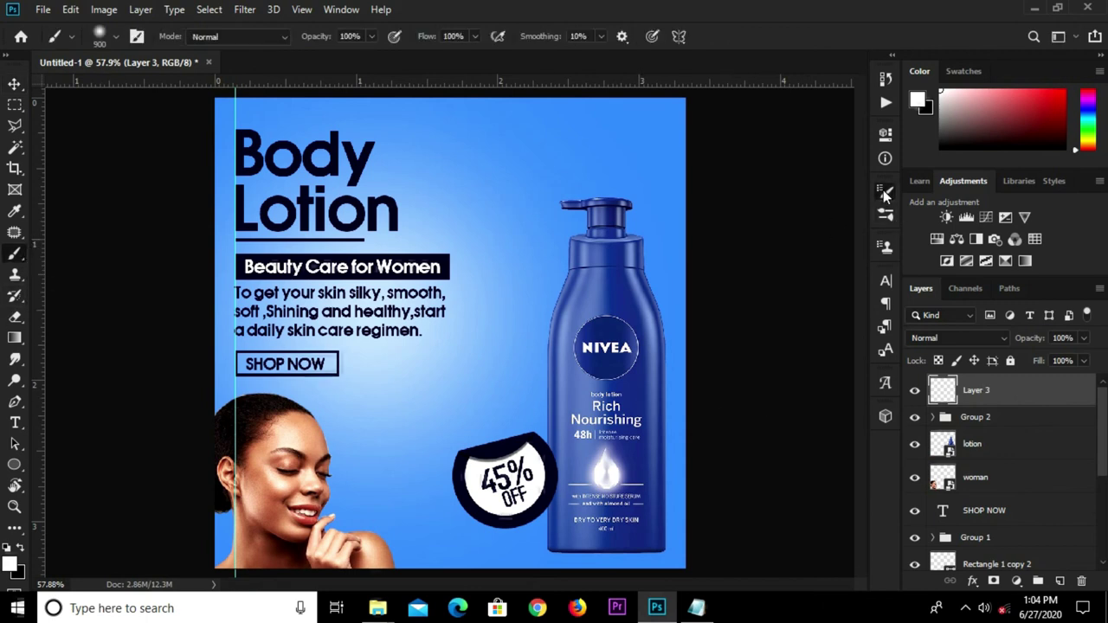
left_click(883, 189)
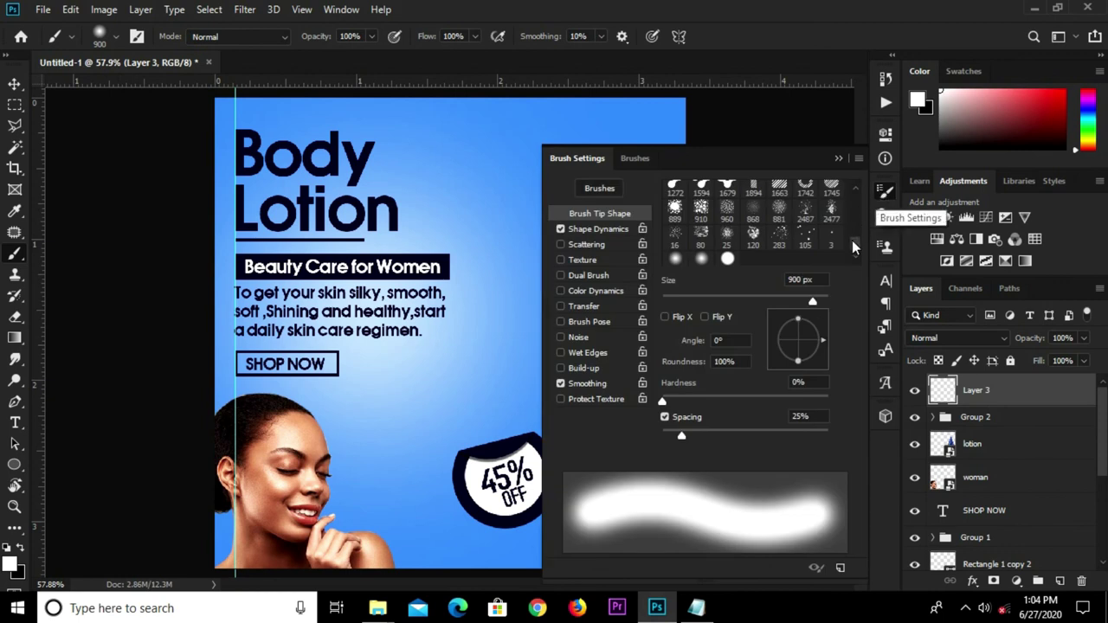
left_click_drag(851, 240, 853, 189)
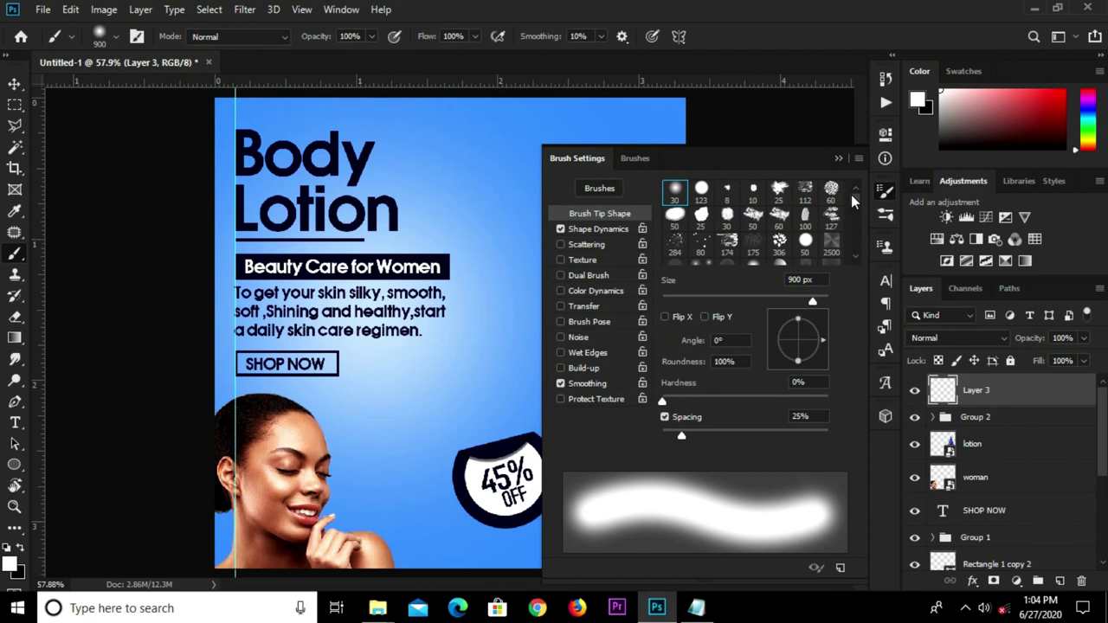
Step: Select the floral-6 brush at about 2477 px from the brush presets
left_click(883, 218)
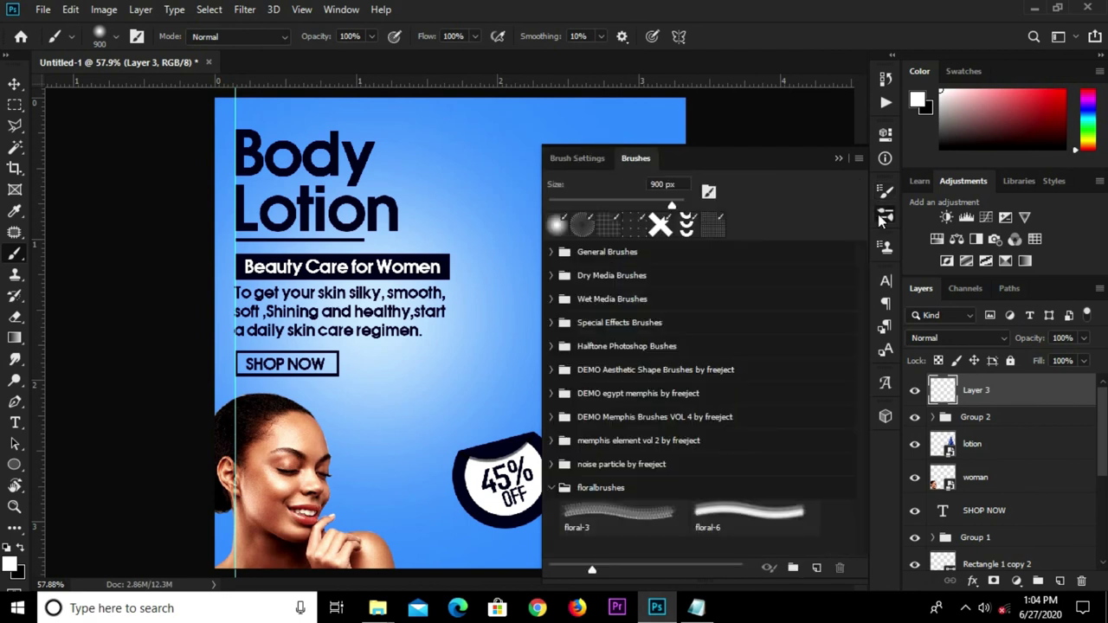
left_click(632, 519)
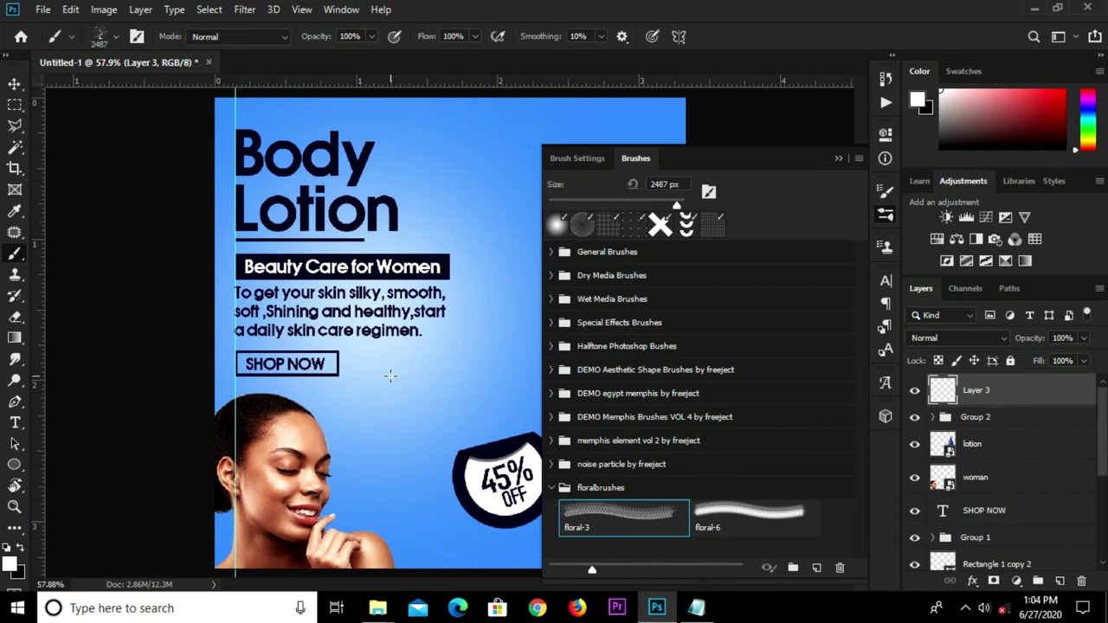
right_click(346, 402)
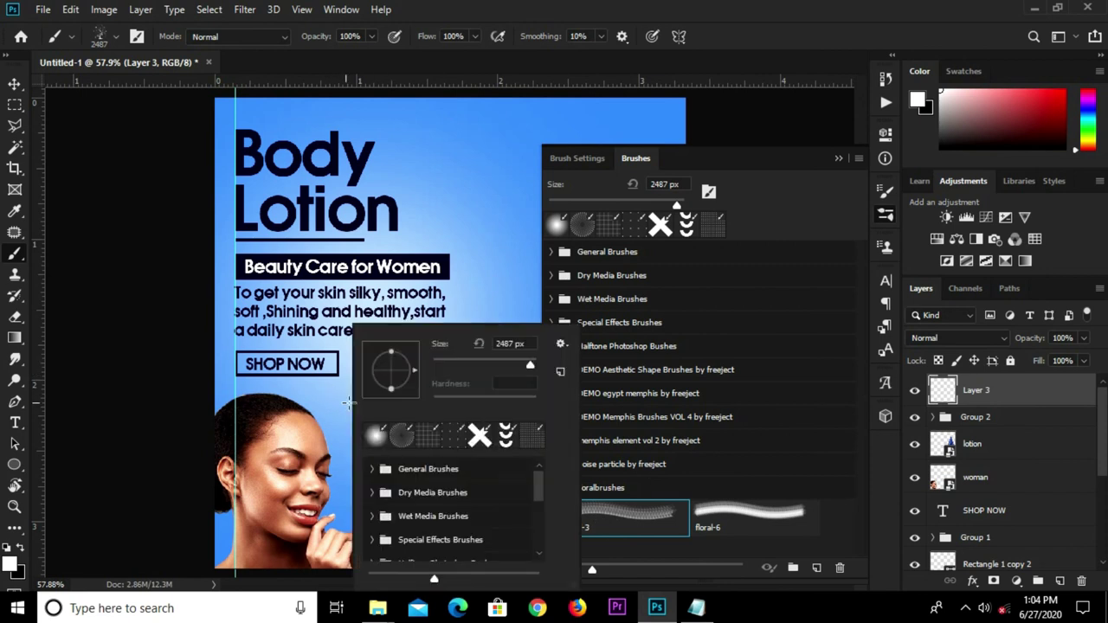
left_click(483, 357)
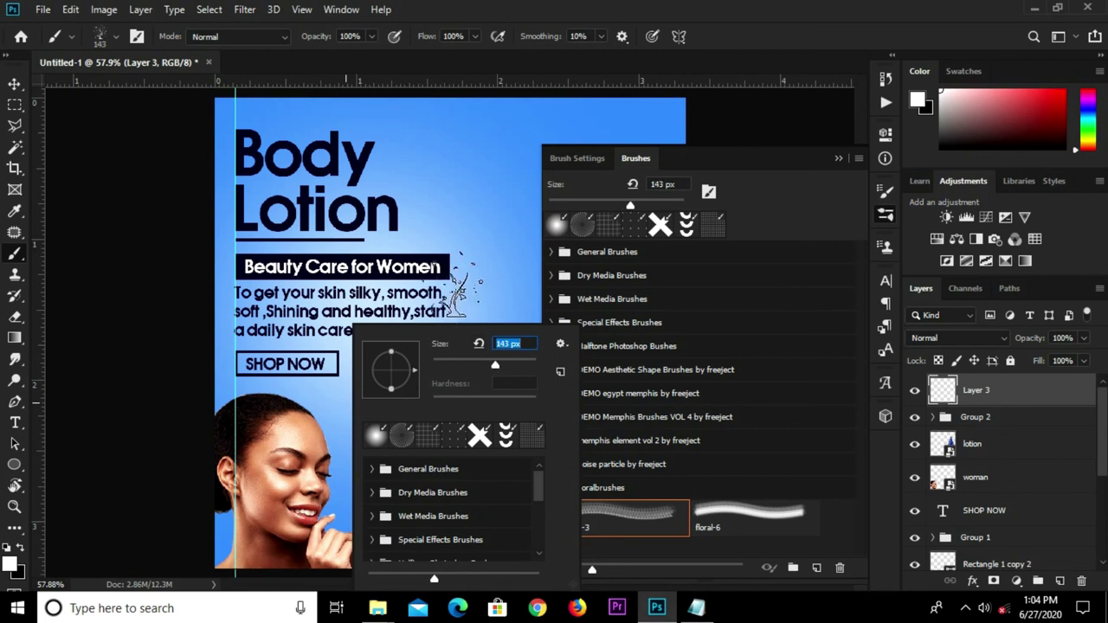
key("Return")
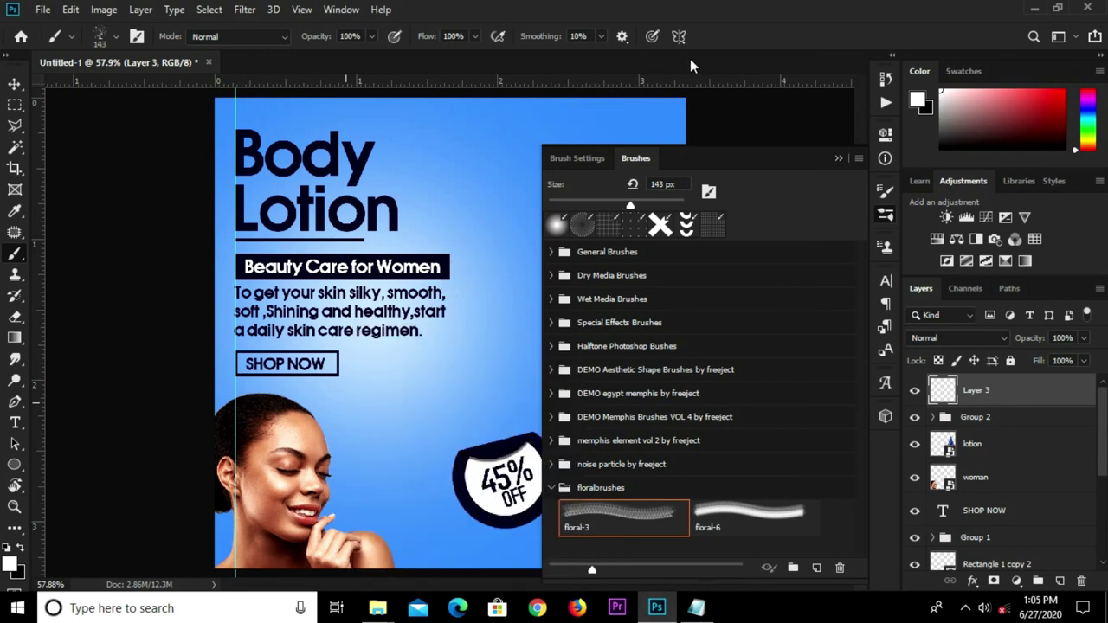
left_click(745, 517)
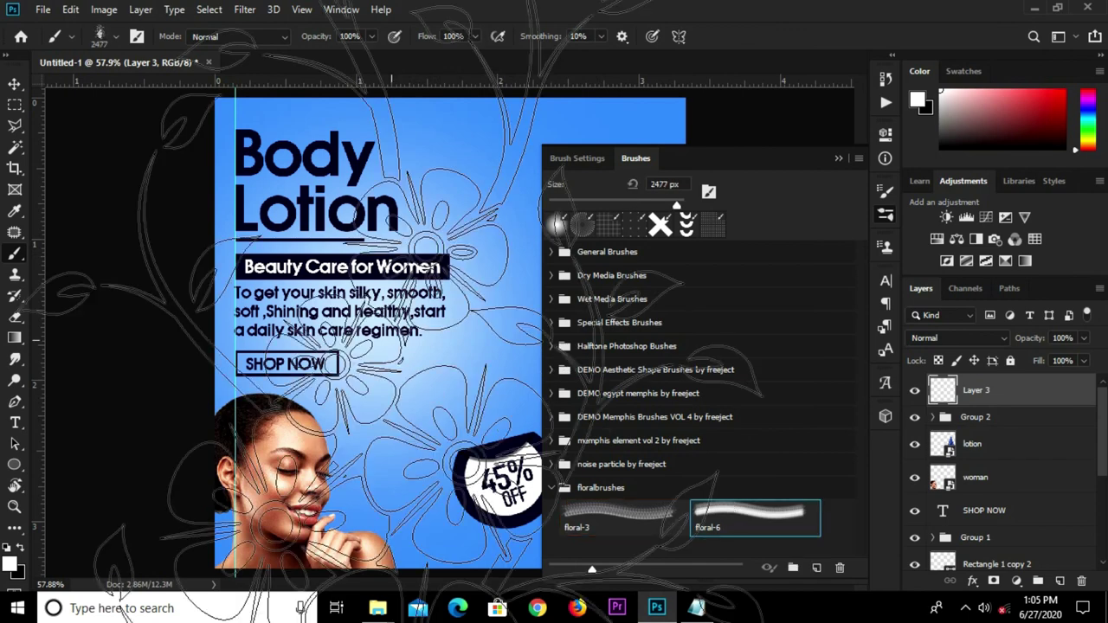
left_click(838, 158)
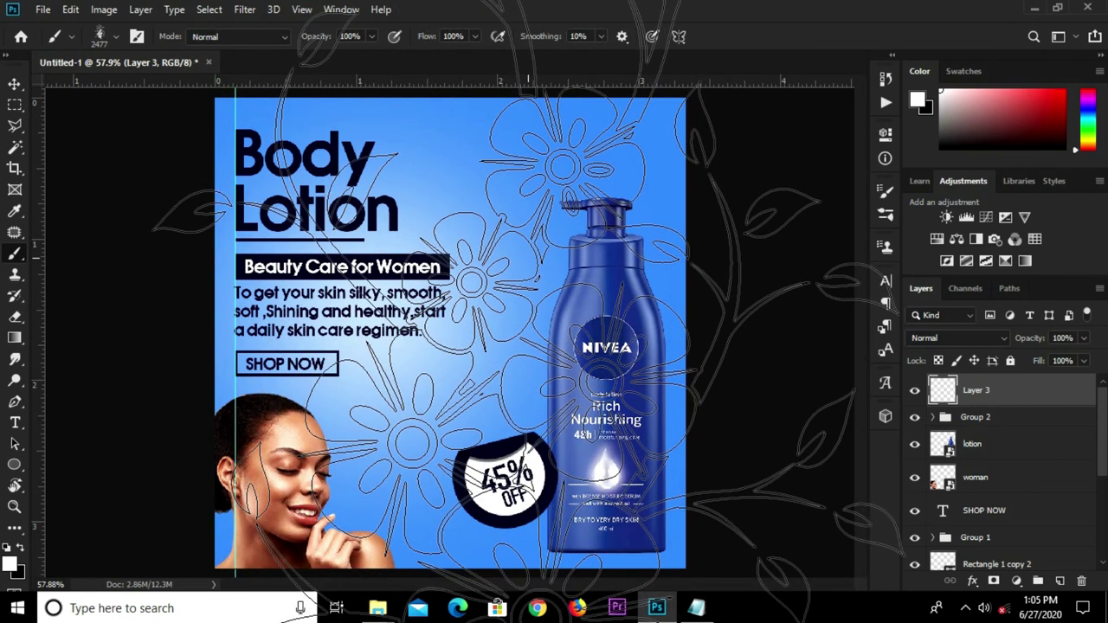
Step: Stamp three white 700 px floral marks over the bottle and badge on the right side
key("bracketleft")
key("bracketleft")
key("bracketleft")
key("bracketleft")
key("bracketleft")
key("bracketleft")
key("bracketleft")
key("bracketleft")
key("bracketleft")
key("bracketleft")
key("bracketleft")
key("bracketleft")
key("bracketleft")
key("bracketleft")
key("bracketleft")
key("bracketleft")
key("bracketleft")
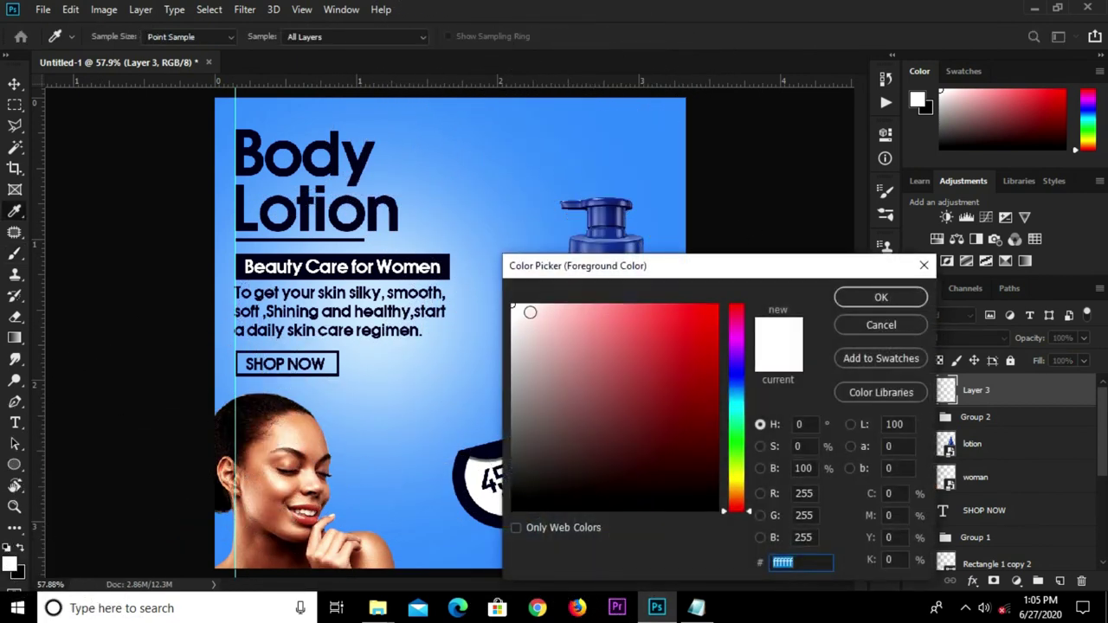
left_click(880, 297)
key("b")
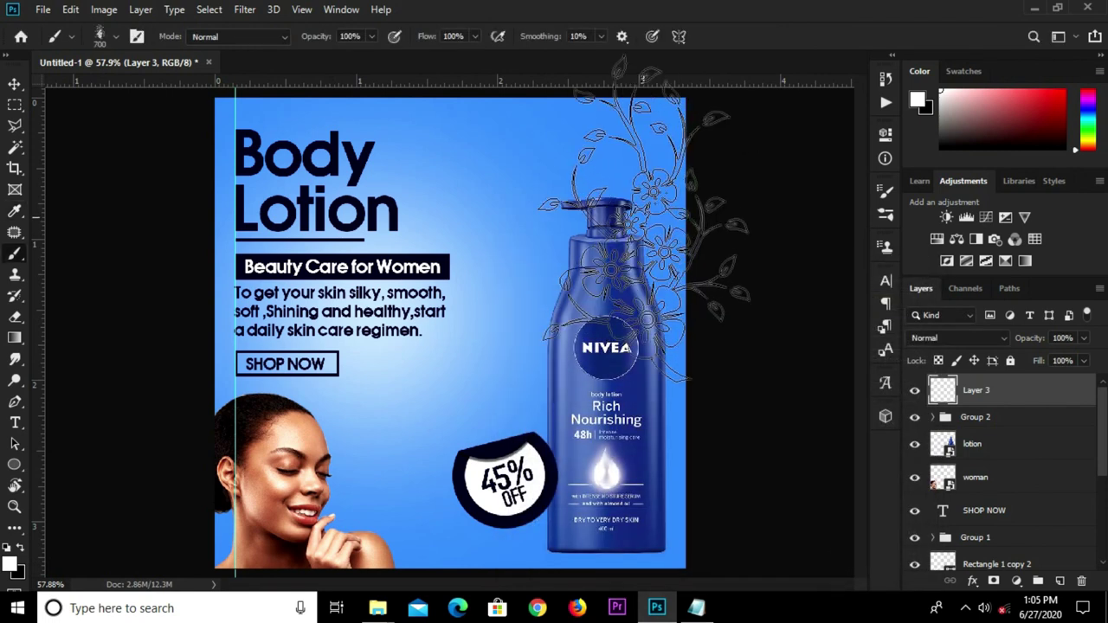
left_click(610, 229)
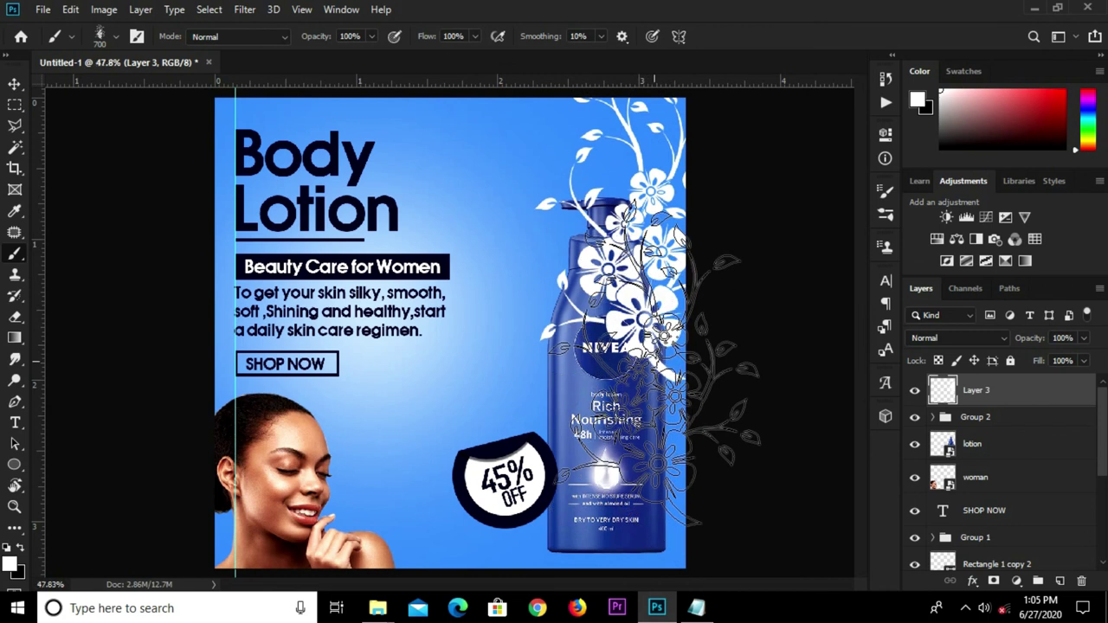
scroll(656, 396, "down", 2)
left_click(610, 417)
left_click(541, 407)
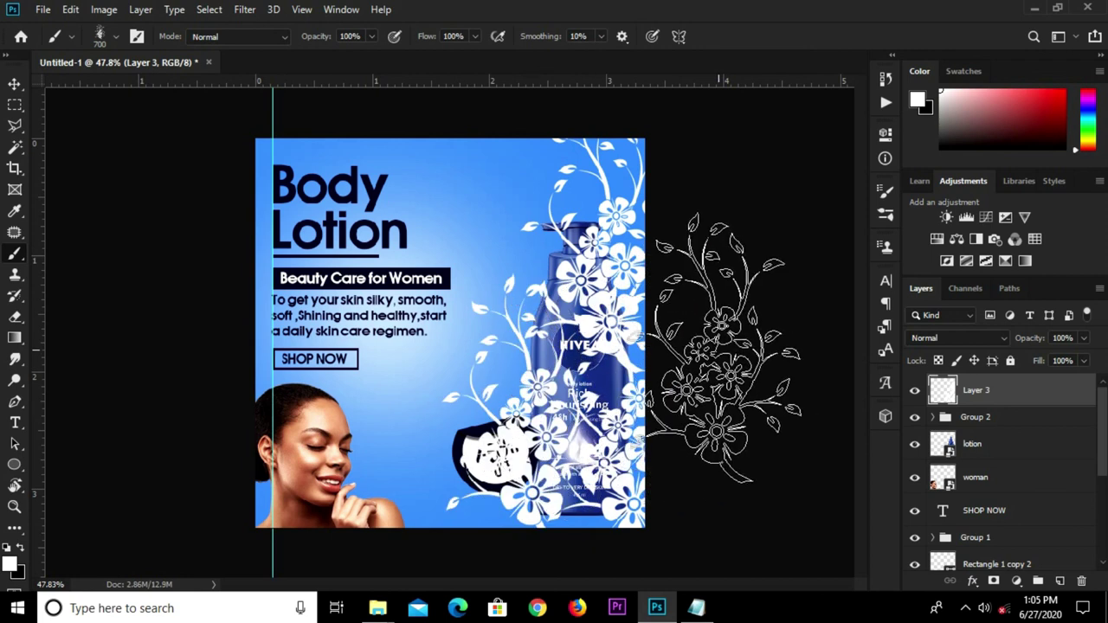
key("v")
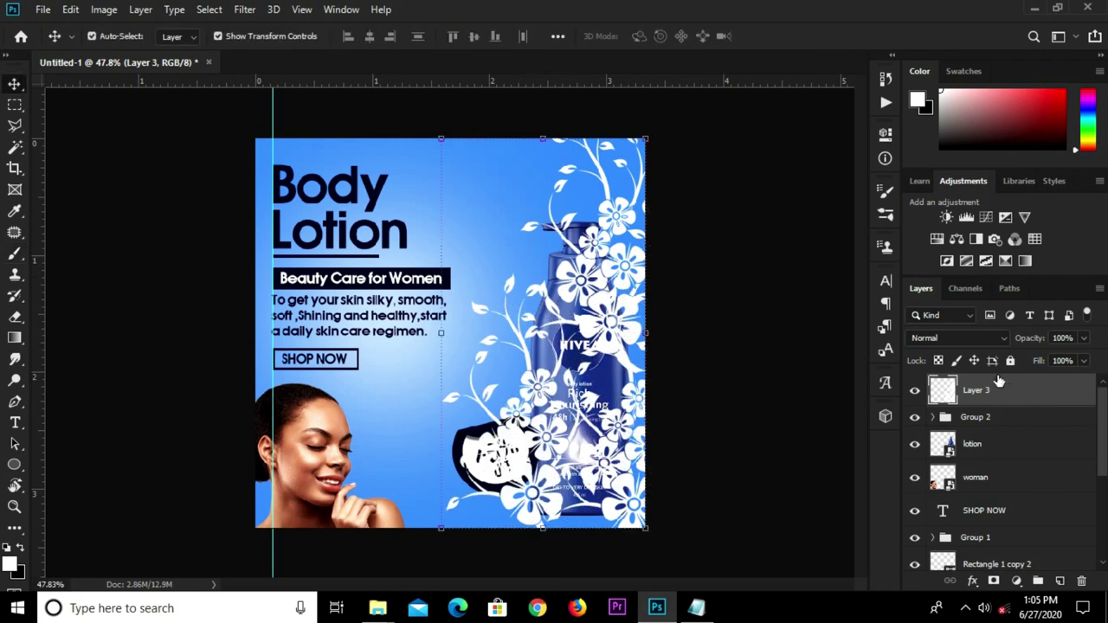
Step: Move Layer 3 just above Color Fill 1 and set its blend mode to Soft Light
left_click_drag(1003, 394, 1002, 592)
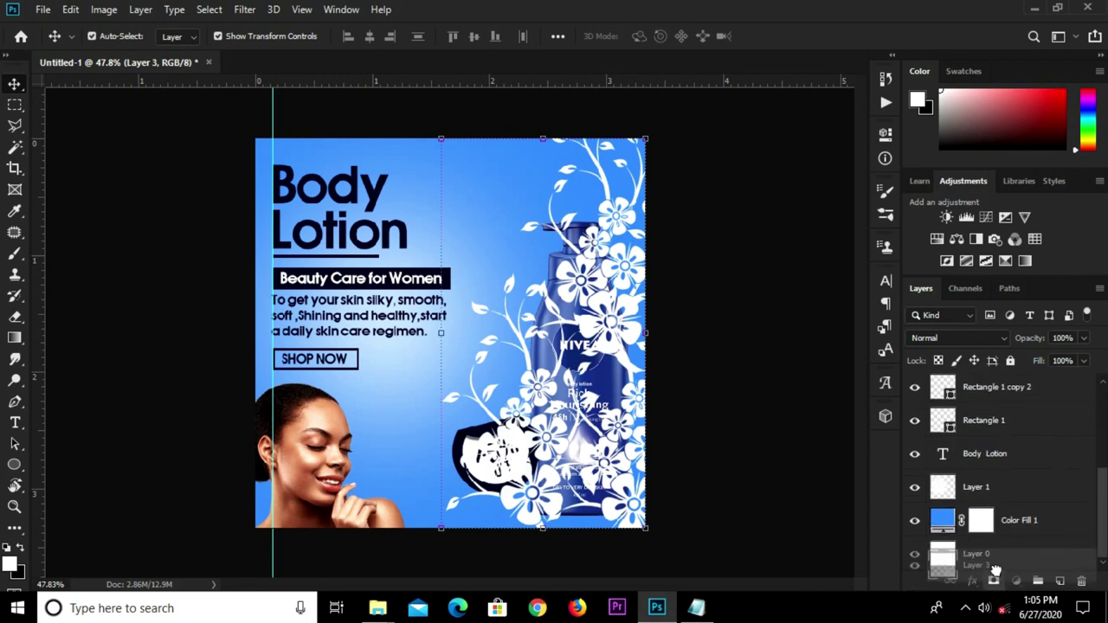
left_click_drag(1002, 593, 993, 506)
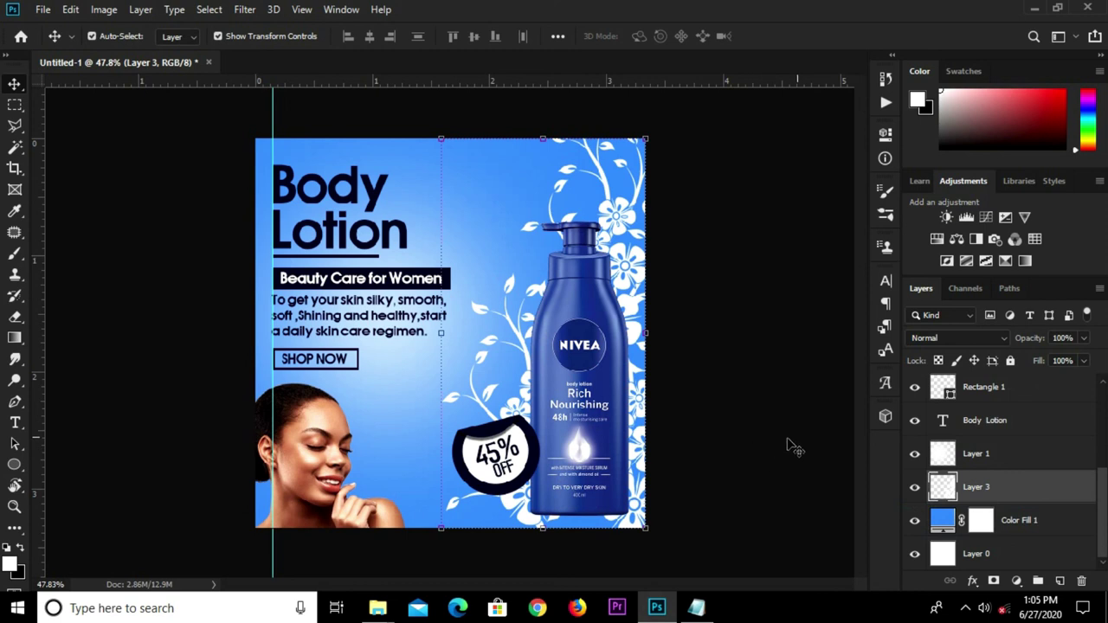
left_click(965, 338)
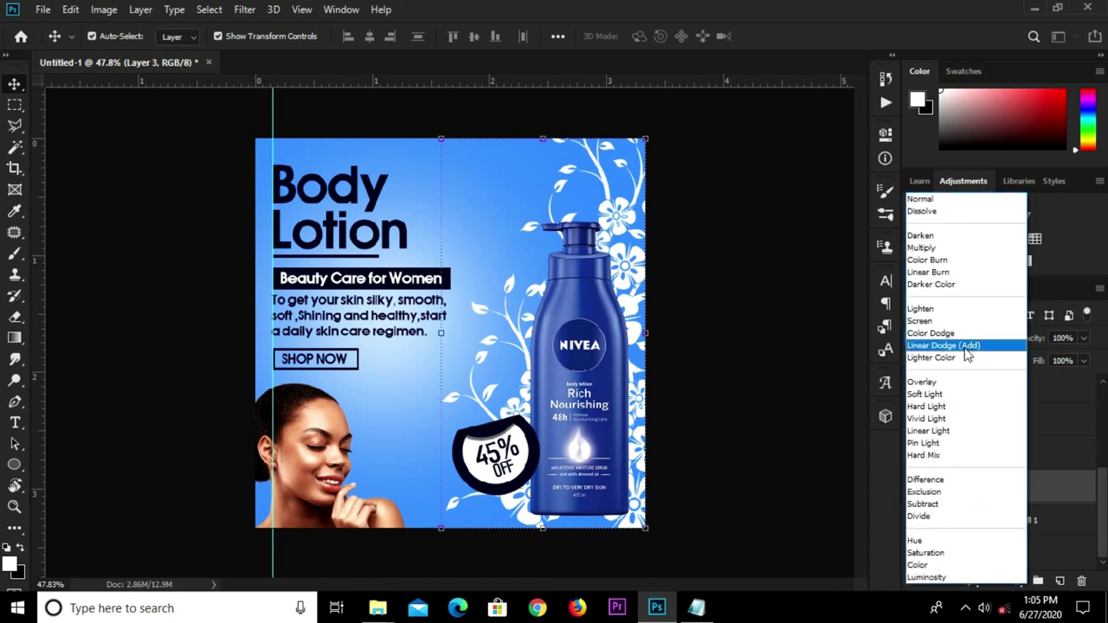
left_click(952, 394)
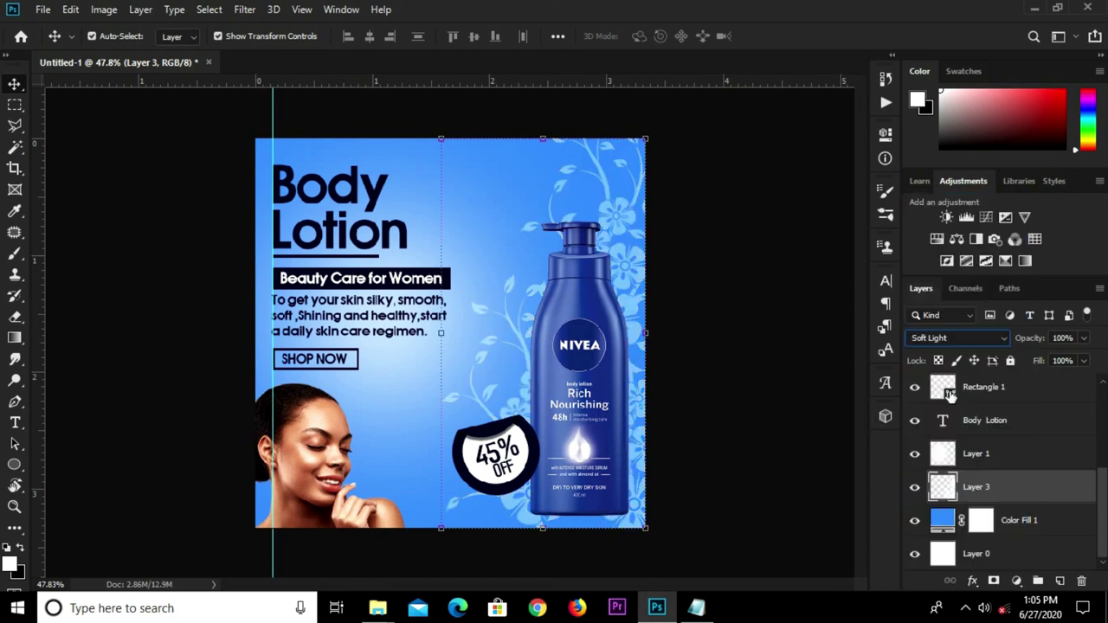
key("ctrl+z")
left_click(752, 392)
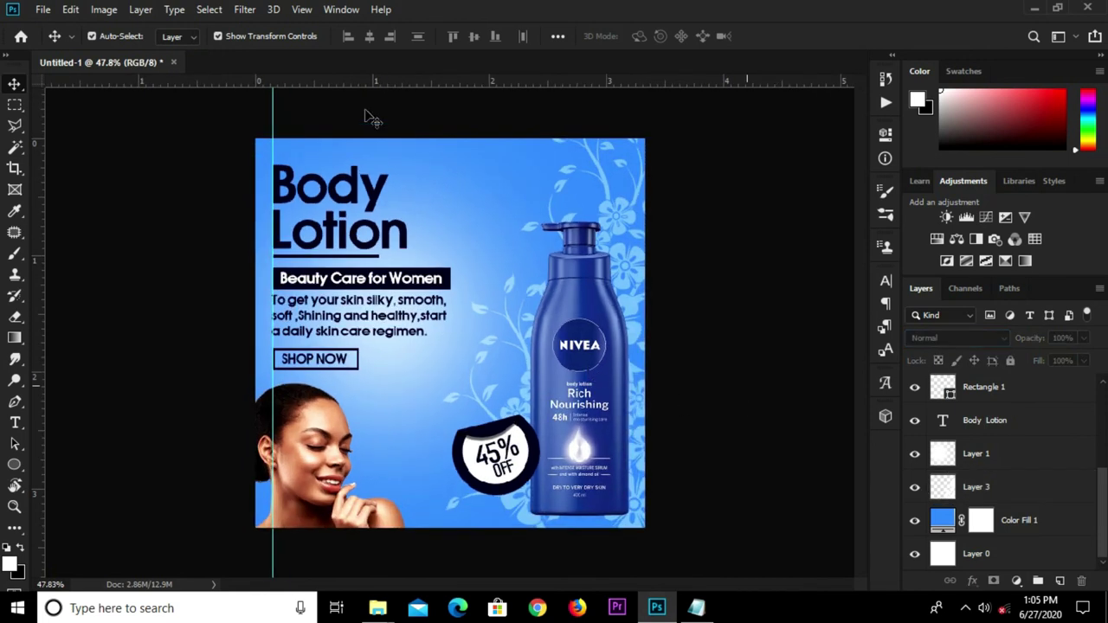
left_click(301, 10)
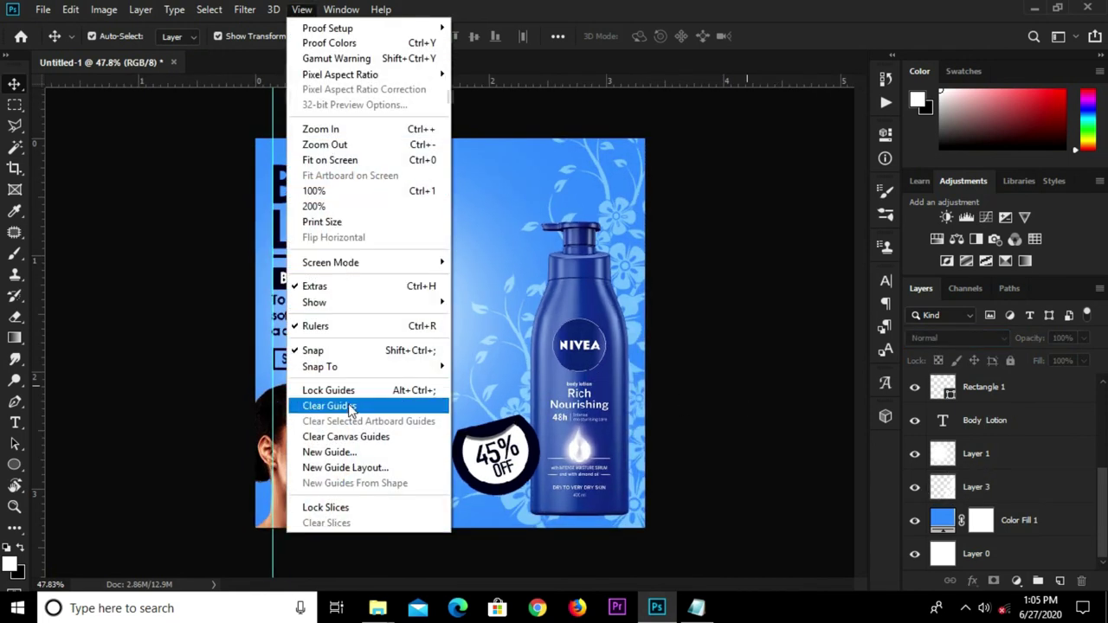
Step: Clear all guides and zoom in to review the finished Body Lotion banner
left_click(351, 407)
key("ctrl+plus")
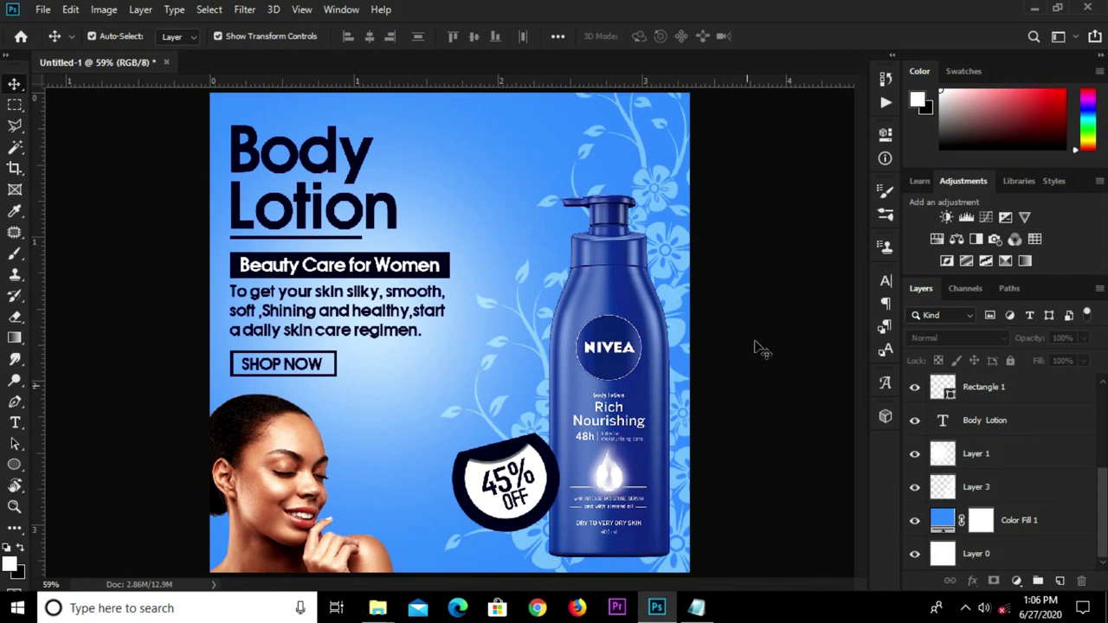
left_click(760, 347, "ctrl")
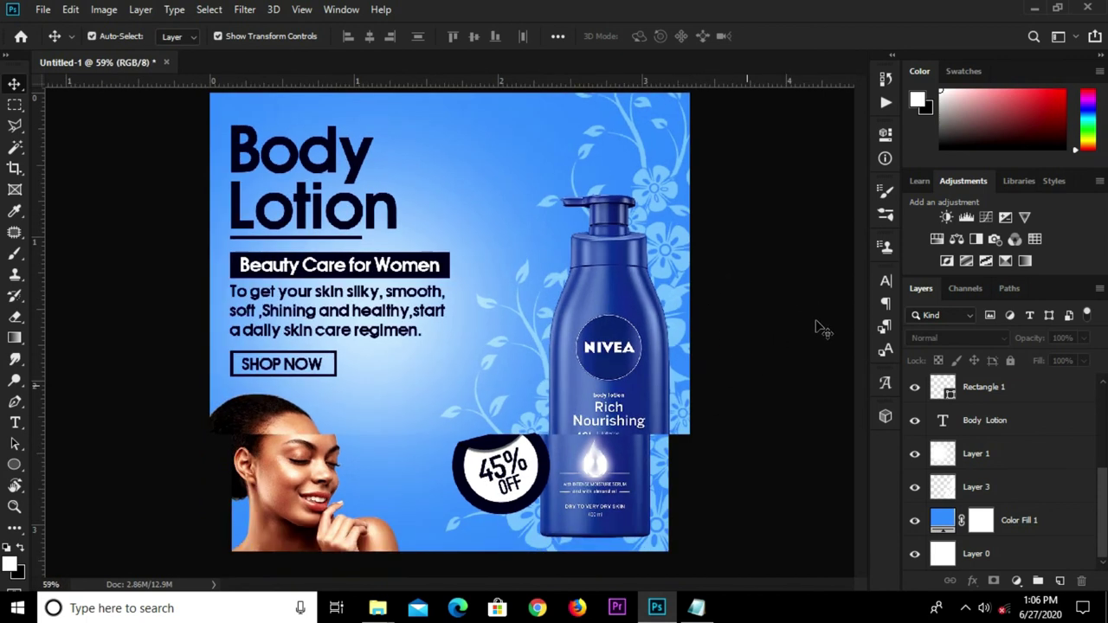
left_click(810, 326, "ctrl")
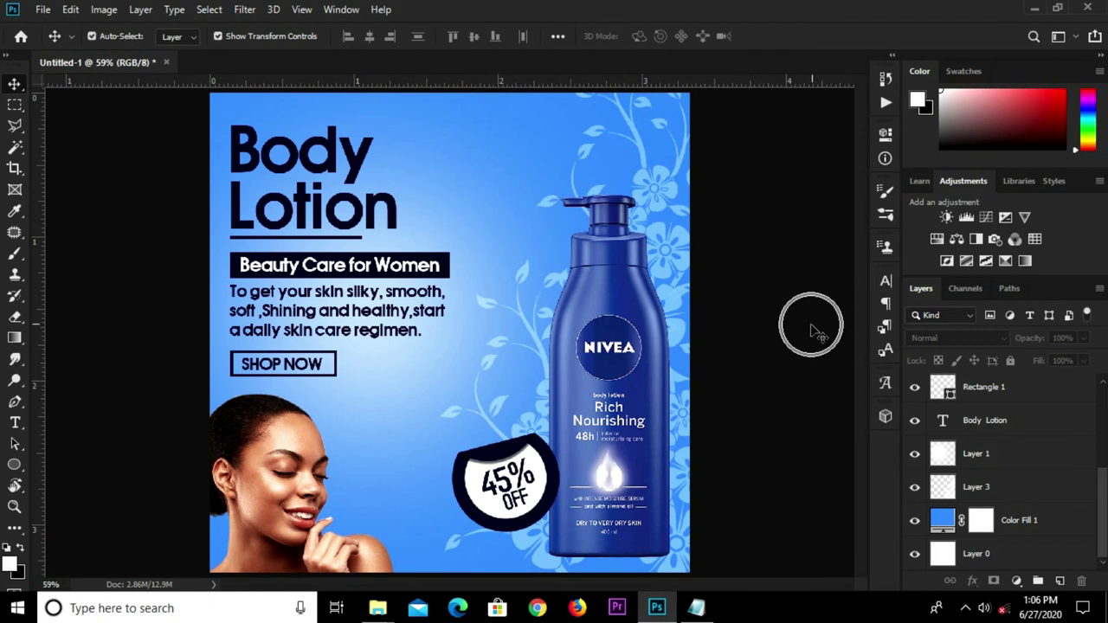